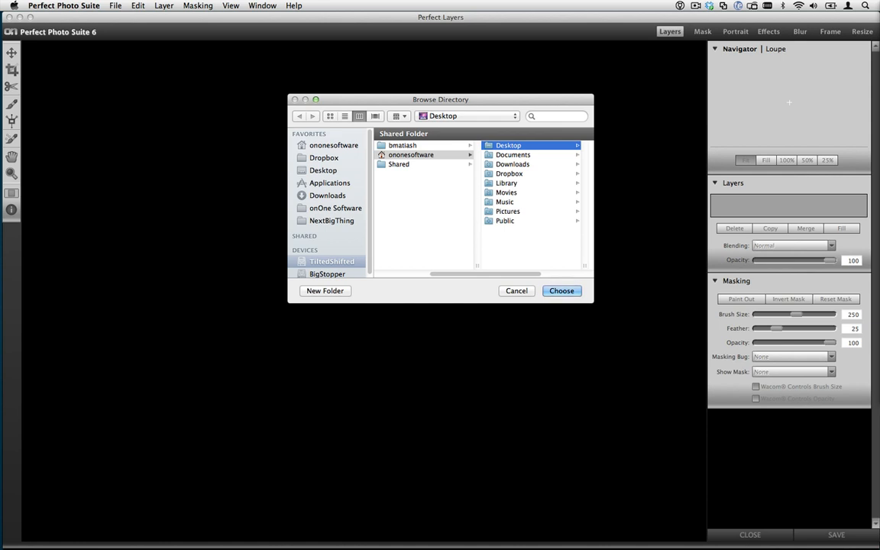
# Step: Choose the FunWithEffects folder under BigStopper > onOne Software > Webinars as the directory to browse
pyautogui.press('super+Tab')
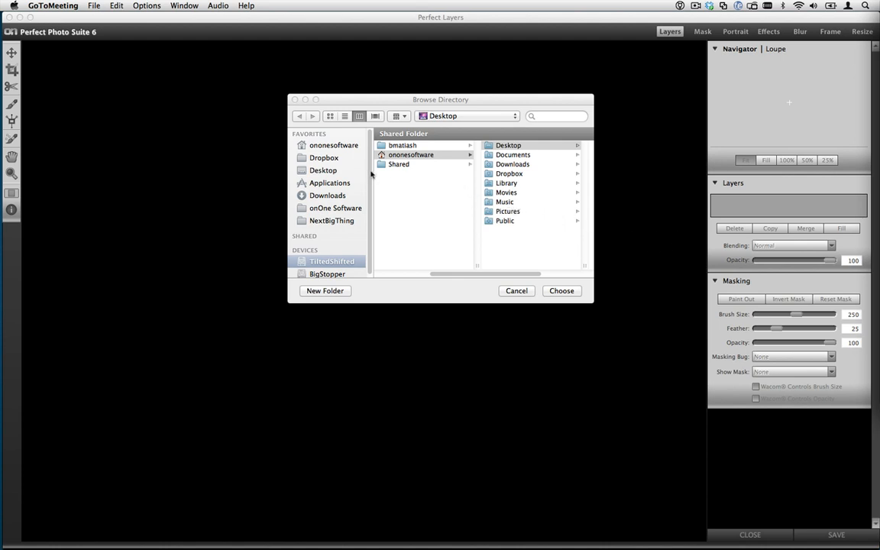
pyautogui.click(336, 271)
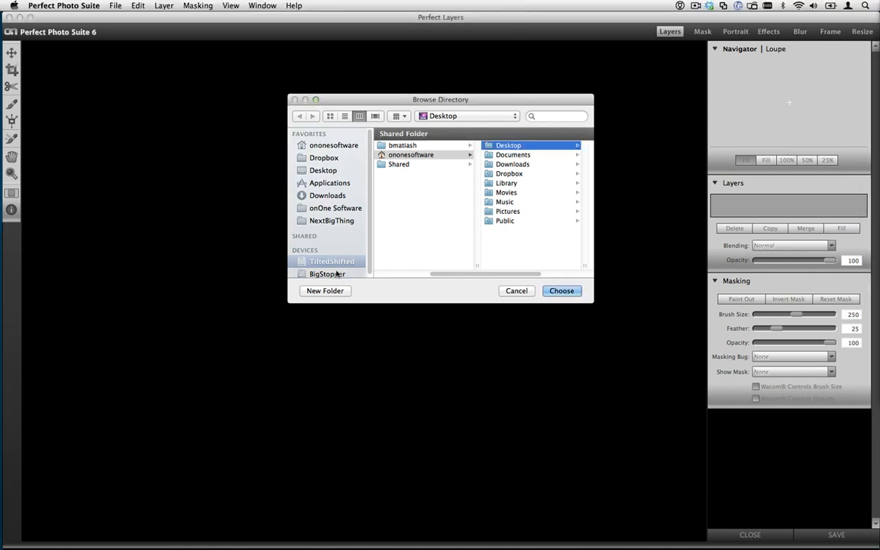
pyautogui.click(335, 272)
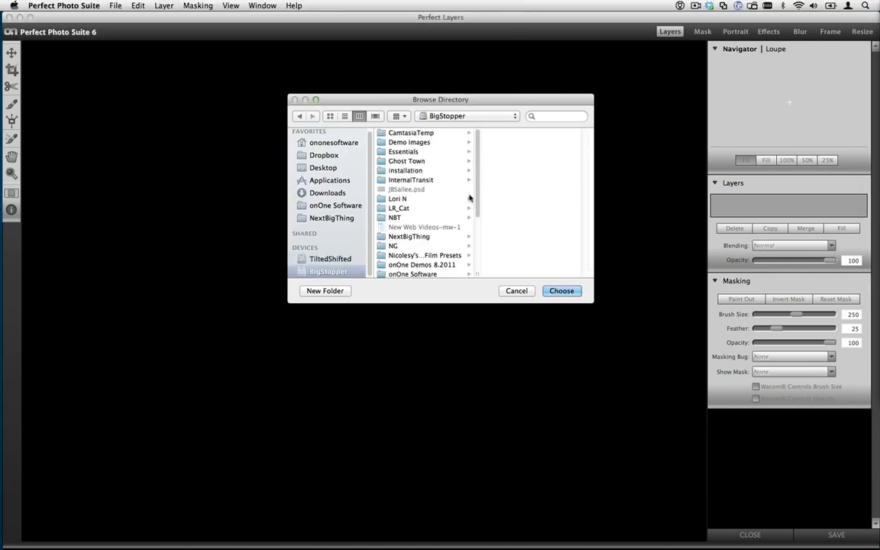
pyautogui.scroll(-3, 478, 199)
pyautogui.click(416, 217)
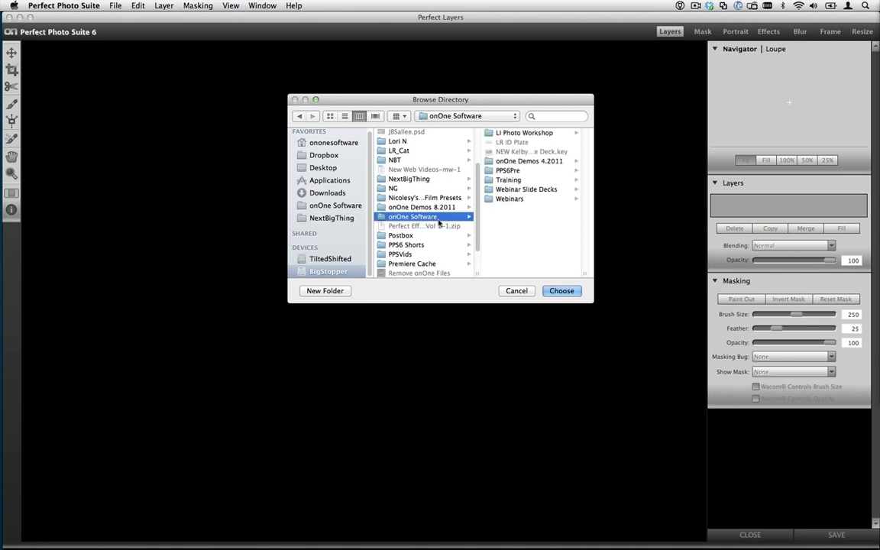
pyautogui.click(513, 199)
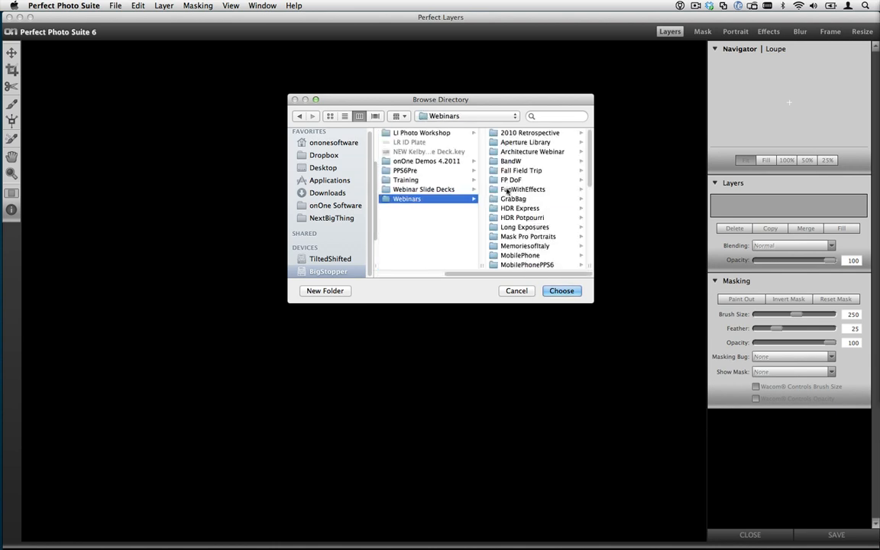
pyautogui.click(509, 191)
pyautogui.click(551, 291)
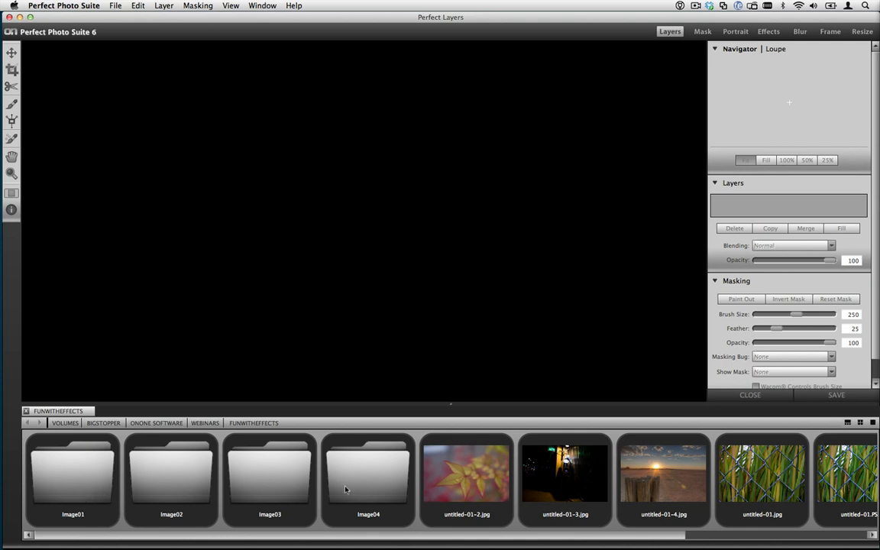
# Step: Look through the FunWithEffects contents and open the Image01 folder to examine its bracketed exposures
pyautogui.moveTo(448, 534); pyautogui.dragTo(642, 543)
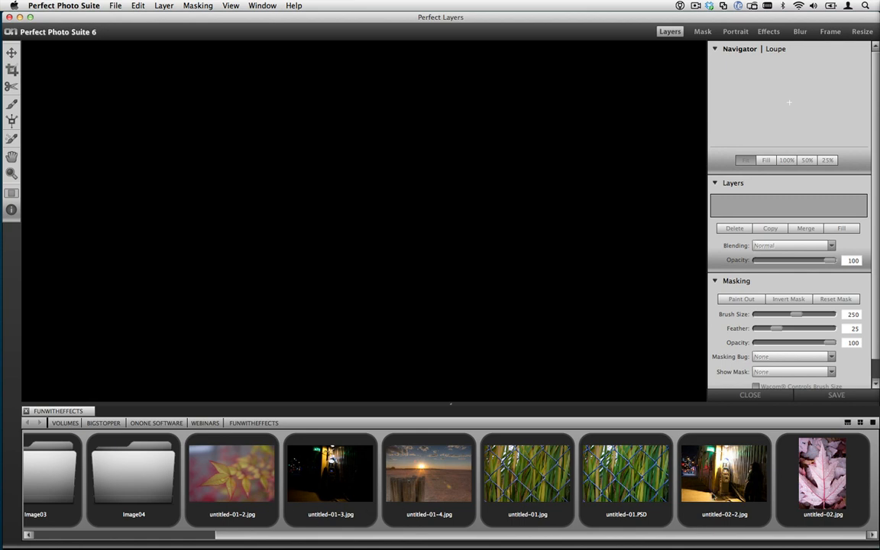
pyautogui.moveTo(408, 536); pyautogui.dragTo(204, 533)
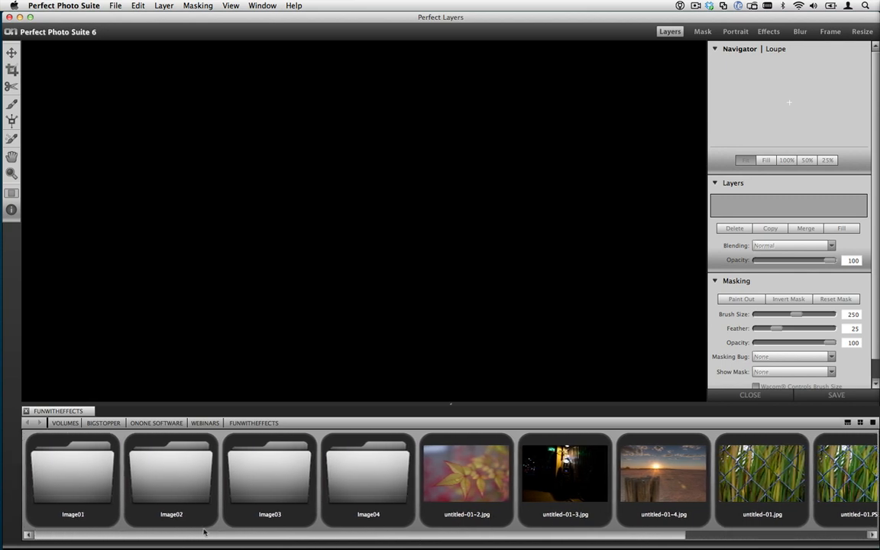
pyautogui.doubleClick(100, 483)
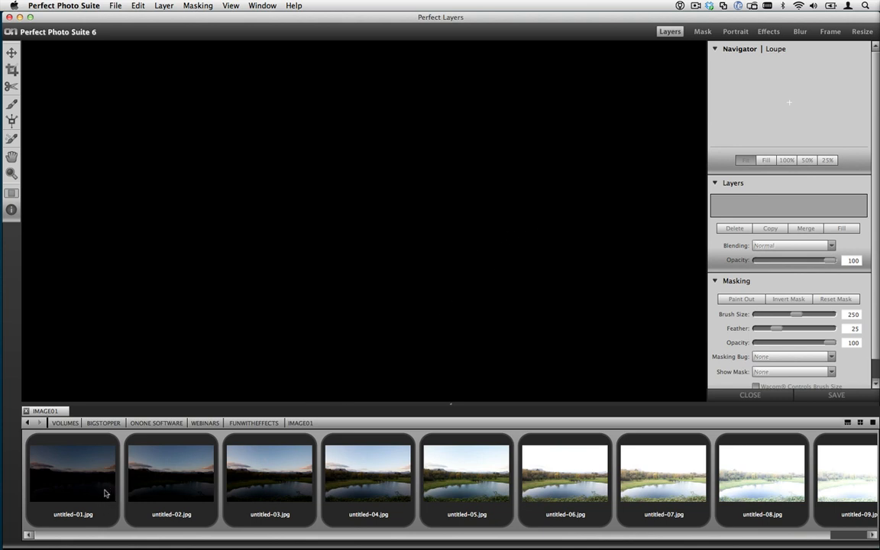
pyautogui.moveTo(206, 502)
pyautogui.moveTo(466, 471)
# Step: Hide the photo suite and launch Photomatix Pro from the Applications folder
pyautogui.press('super+h')
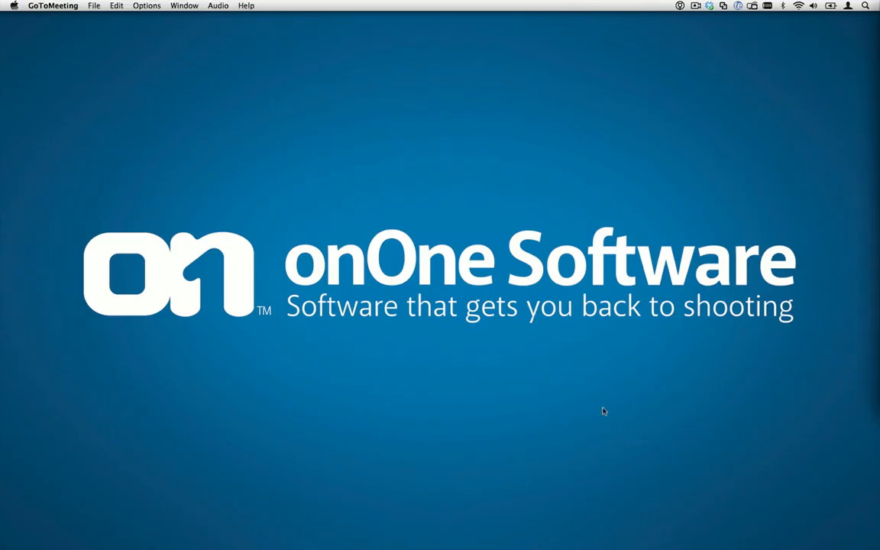
pyautogui.moveTo(2, 183)
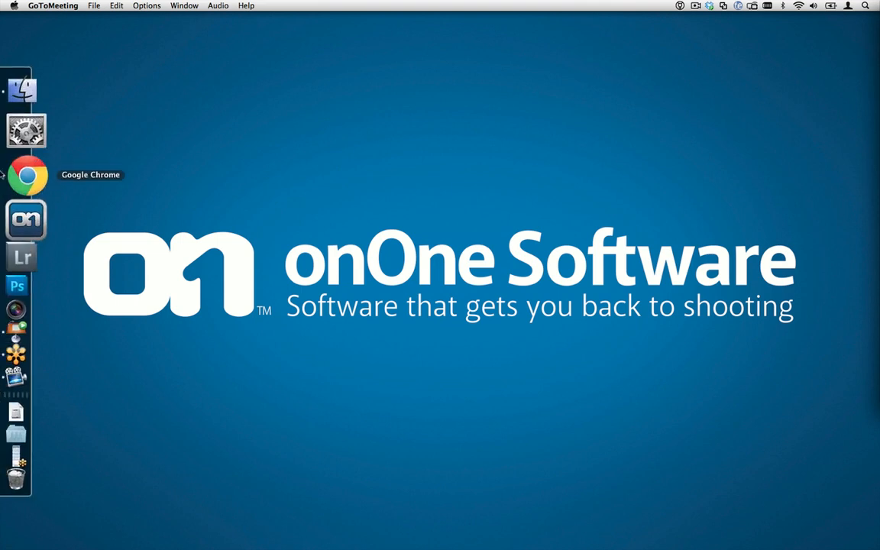
pyautogui.click(7, 131)
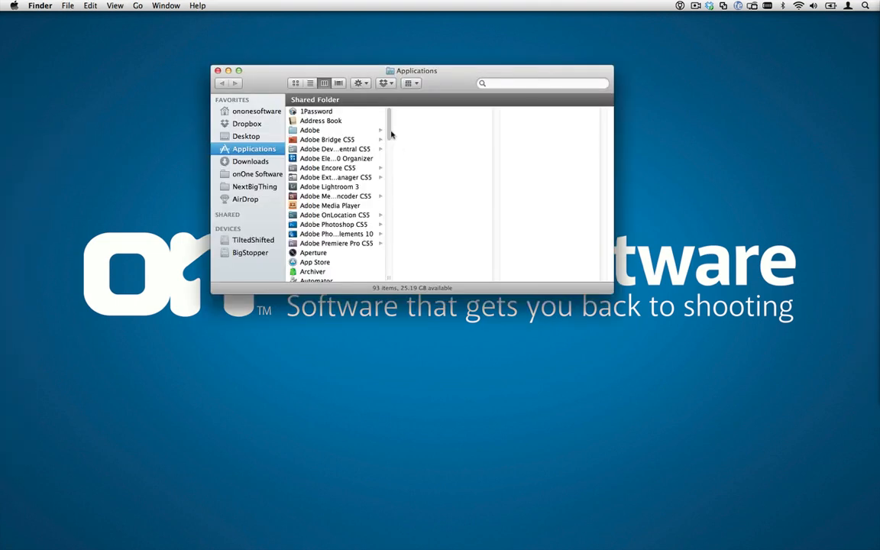
pyautogui.scroll(-10, 388, 175)
pyautogui.scroll(-10, 386, 218)
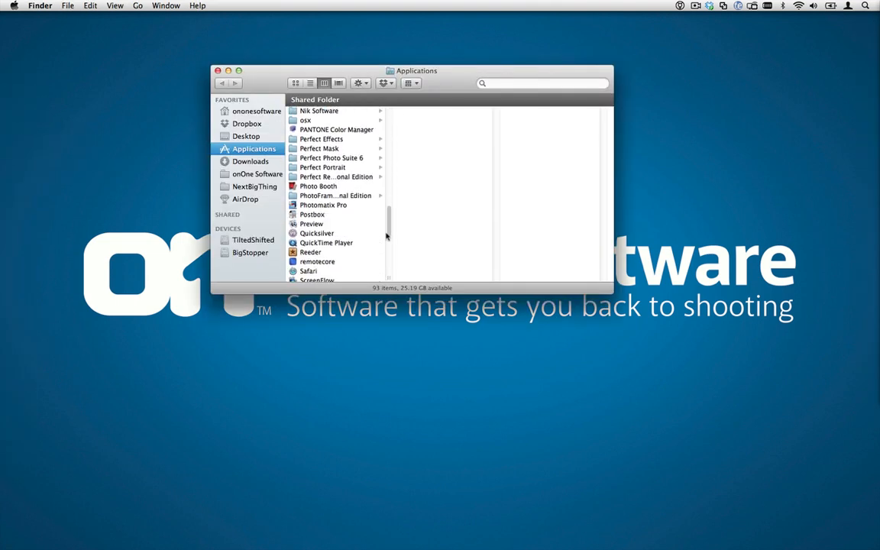
pyautogui.click(348, 205)
# Step: Start loading bracketed photos and browse to BigStopper > onOne Software > Webinars > FunWithEffects > Image01
pyautogui.click(101, 6)
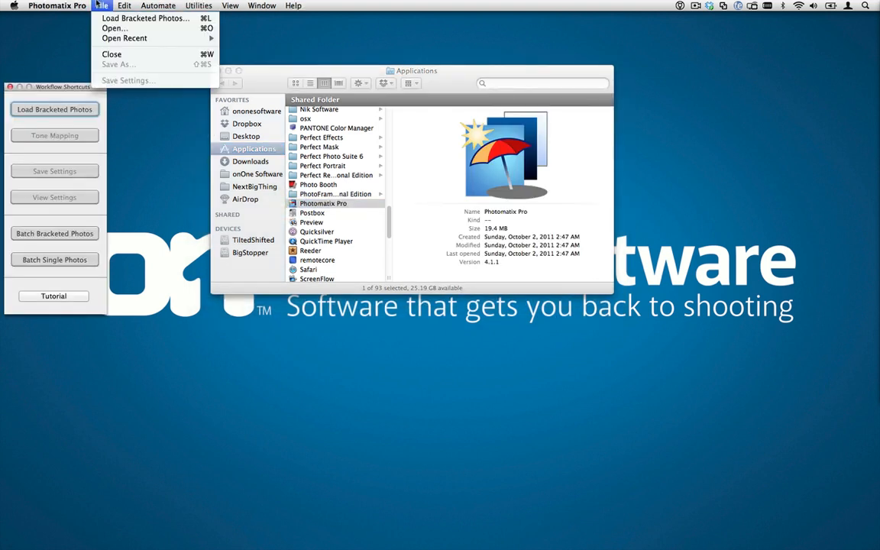
pyautogui.click(100, 18)
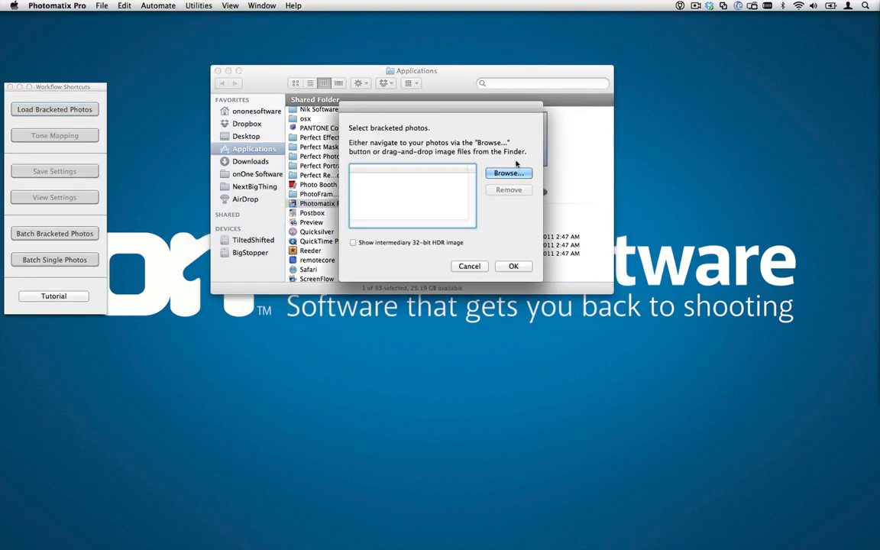
pyautogui.press('Return')
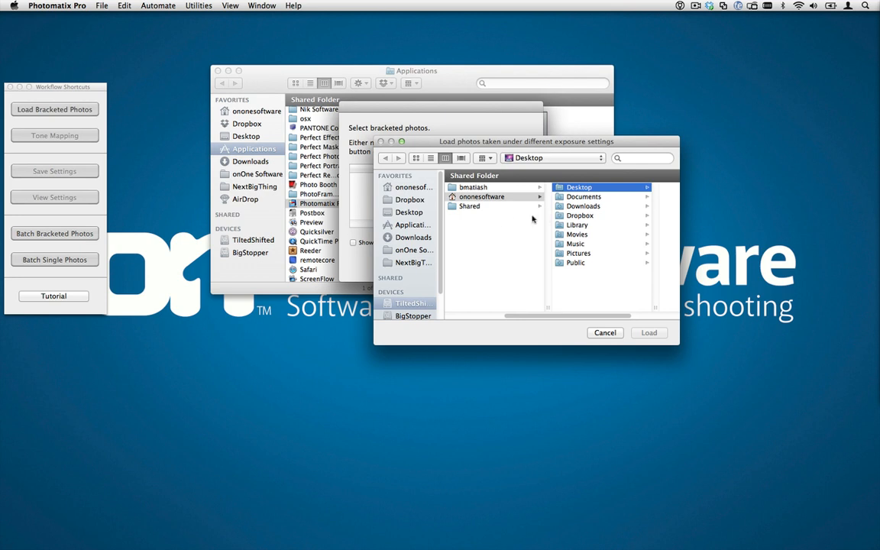
pyautogui.click(412, 314)
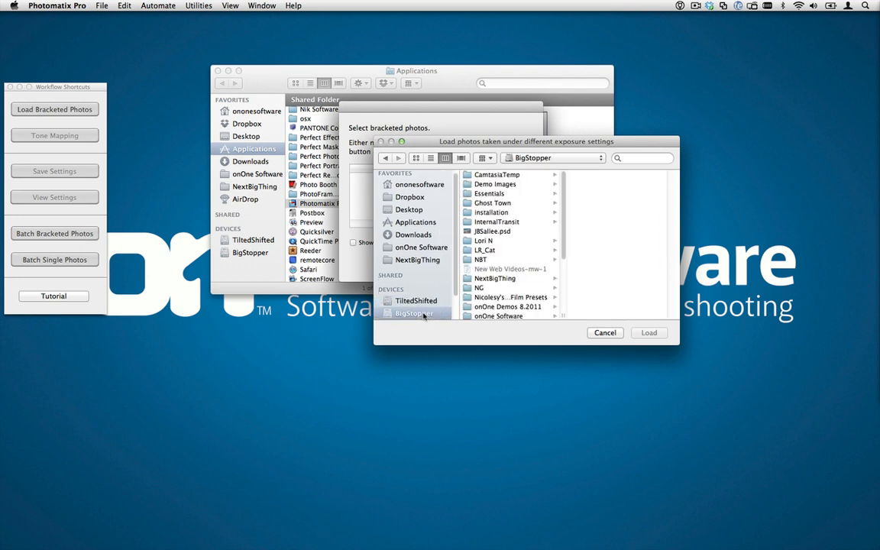
pyautogui.scroll(-5, 508, 260)
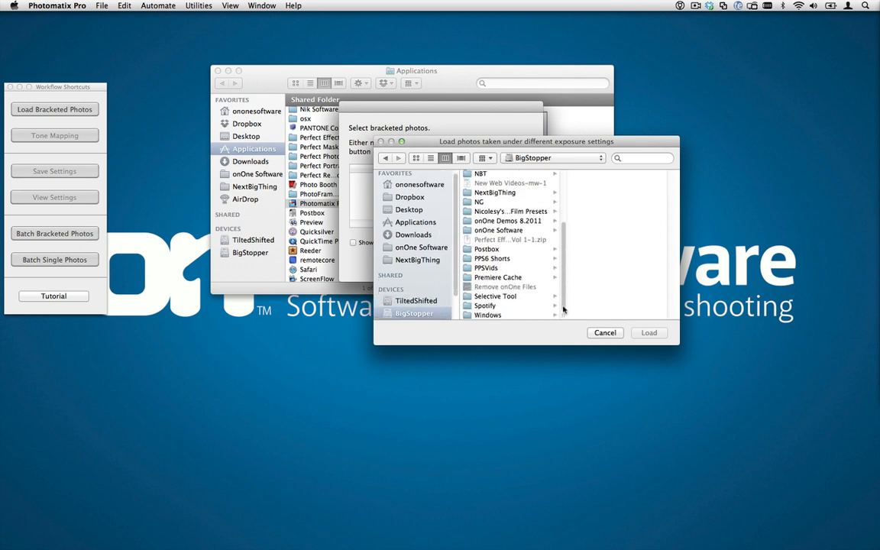
pyautogui.click(501, 230)
pyautogui.click(598, 242)
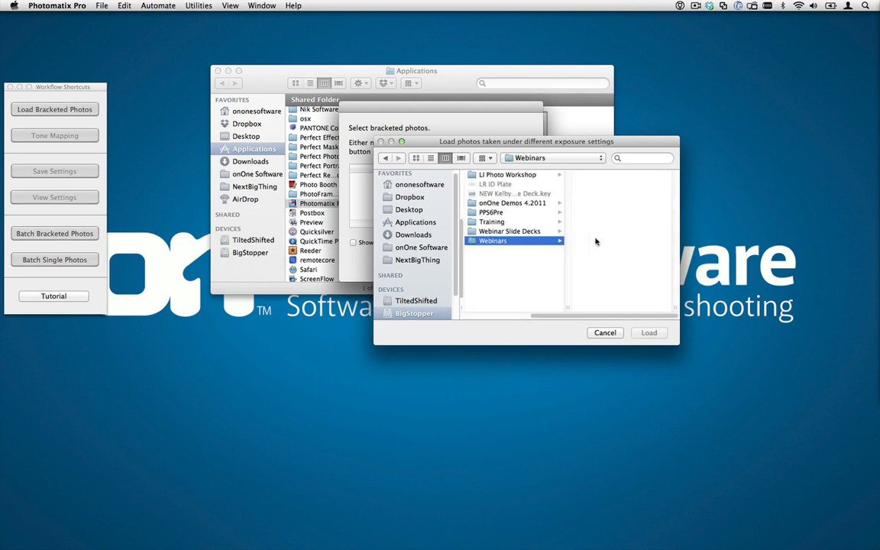
pyautogui.scroll(-3, 660, 237)
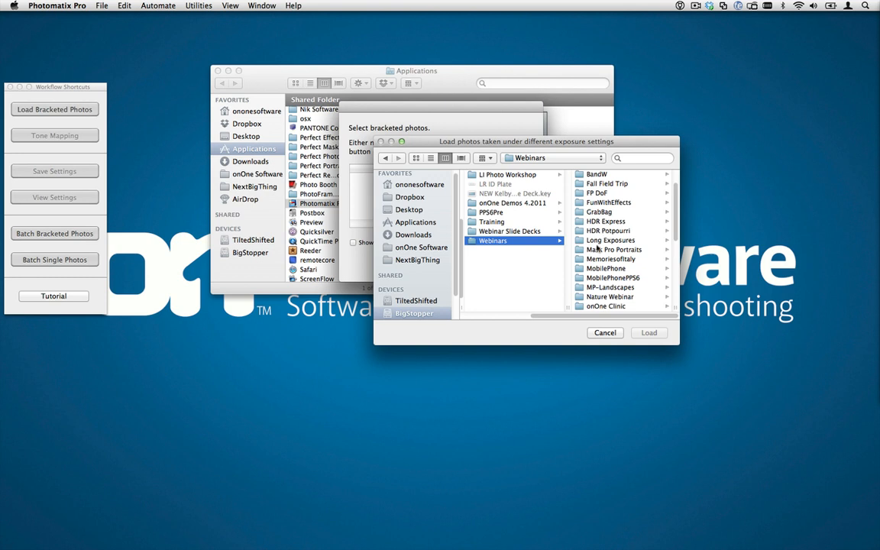
pyautogui.click(608, 202)
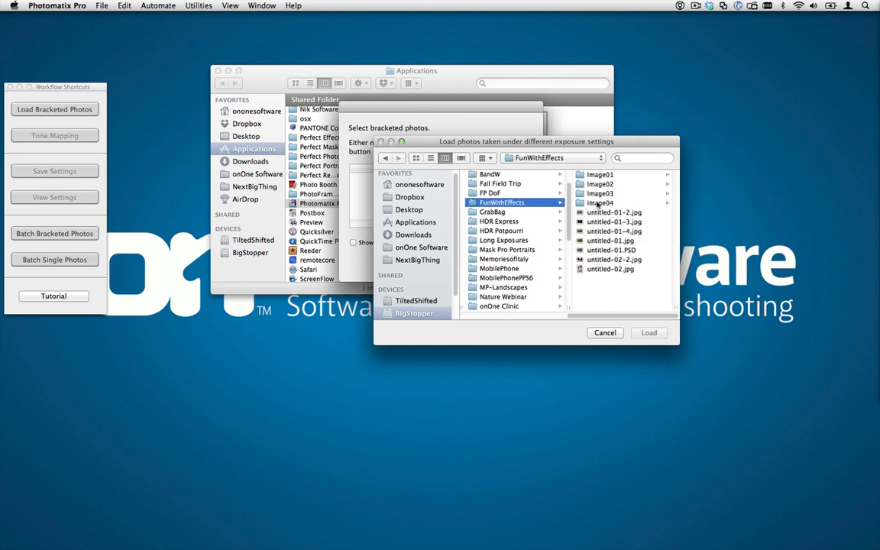
pyautogui.click(603, 176)
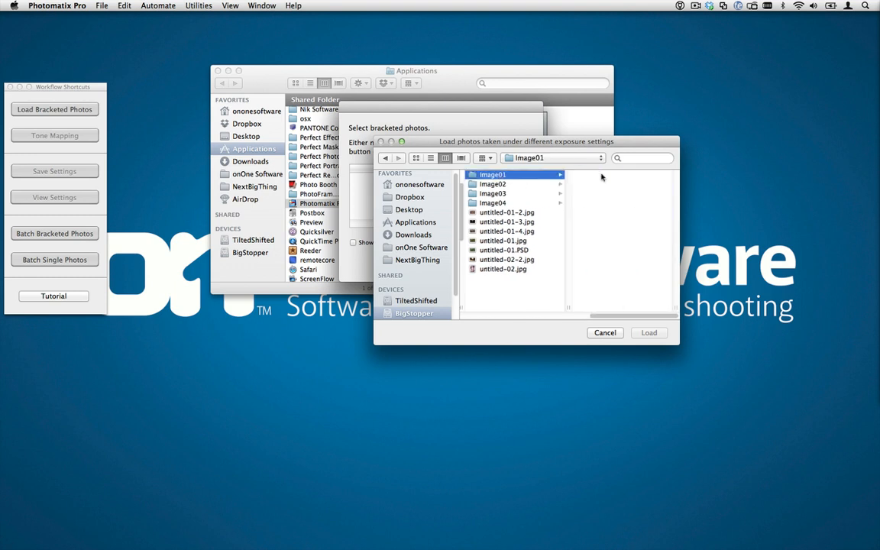
# Step: Load the nine photos untitled-01.jpg to untitled-09.jpg and preprocess them with the existing options
pyautogui.click(596, 174)
pyautogui.keyDown('shift'); pyautogui.click(525, 250); pyautogui.keyUp('shift')
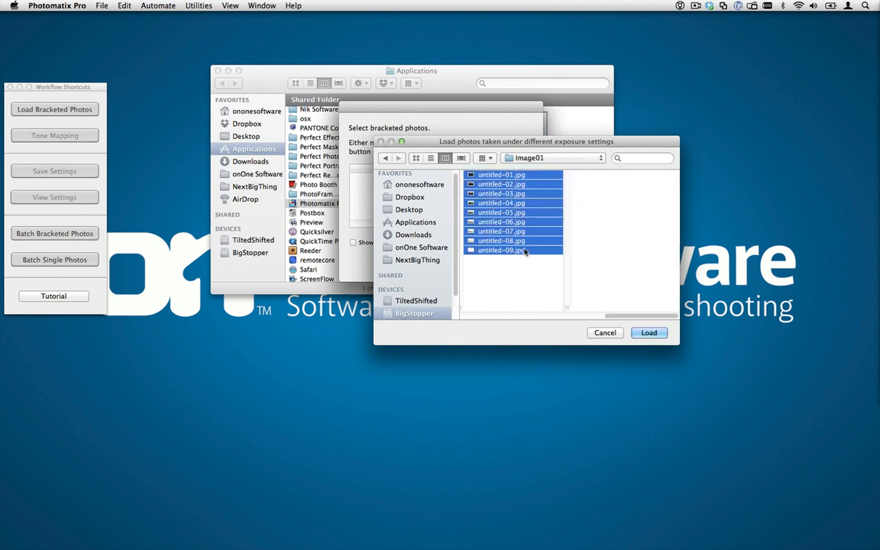
pyautogui.click(642, 335)
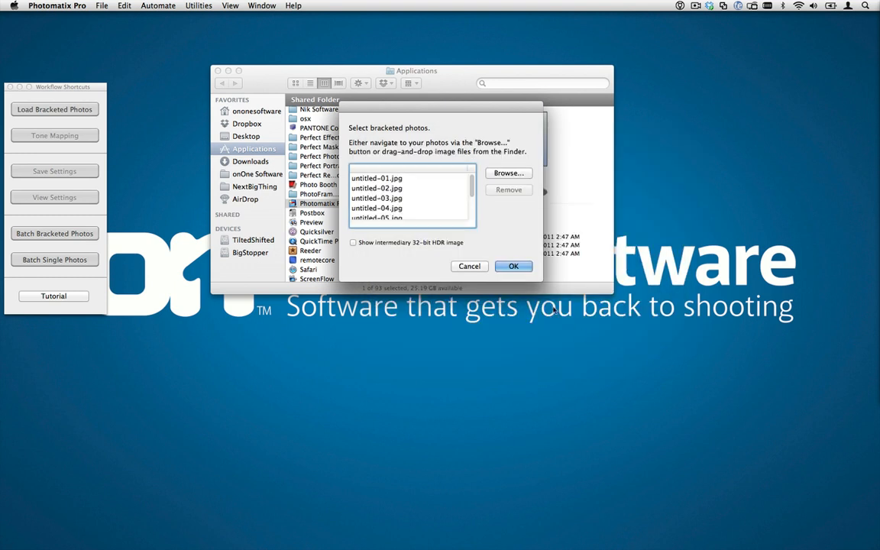
pyautogui.click(514, 265)
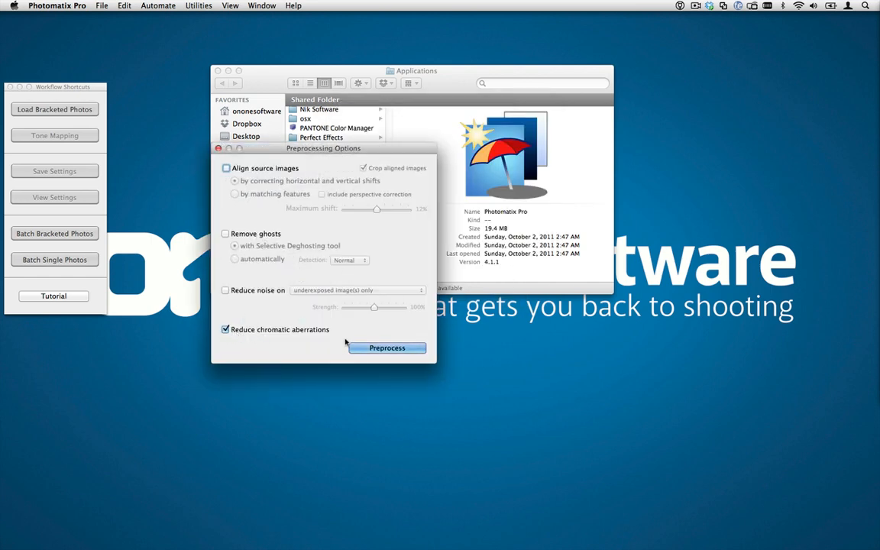
pyautogui.click(371, 348)
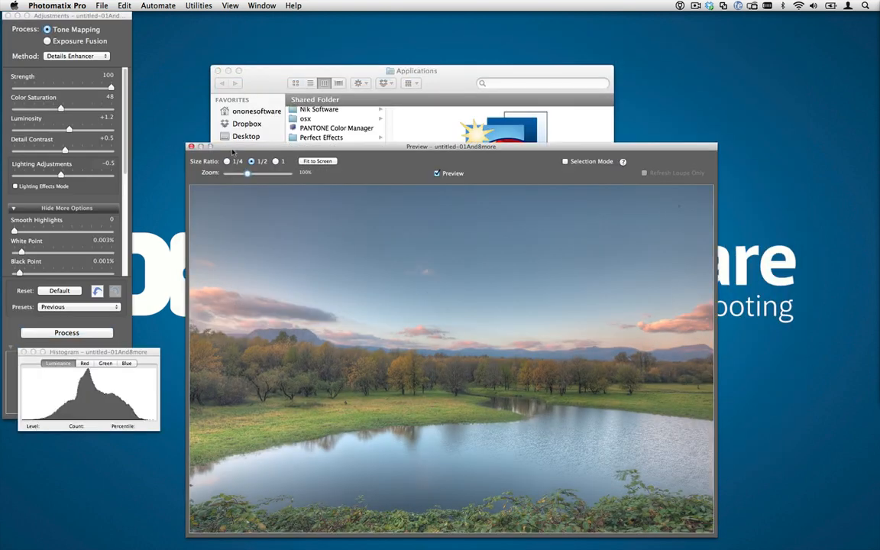
# Step: Enlarge the preview window to fill the available screen space and move the histogram below the Adjustments window
pyautogui.click(210, 146)
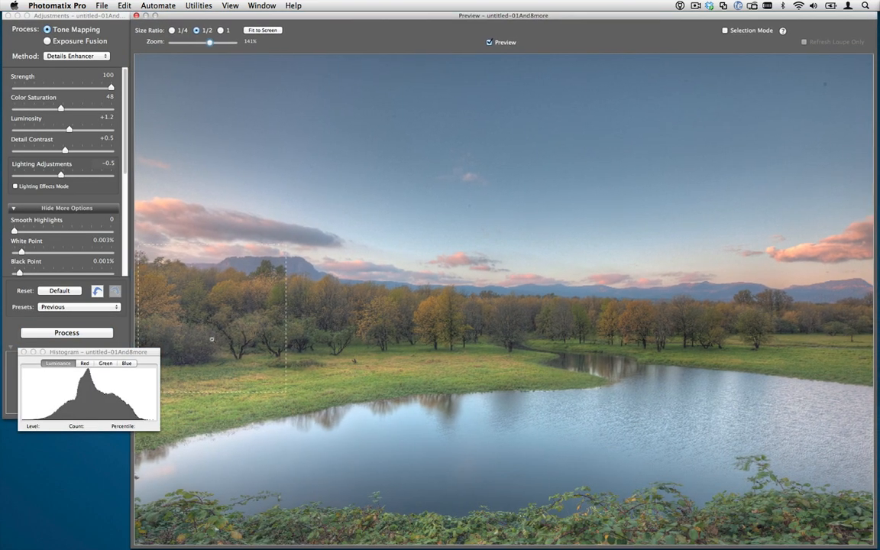
pyautogui.moveTo(128, 353); pyautogui.dragTo(112, 454)
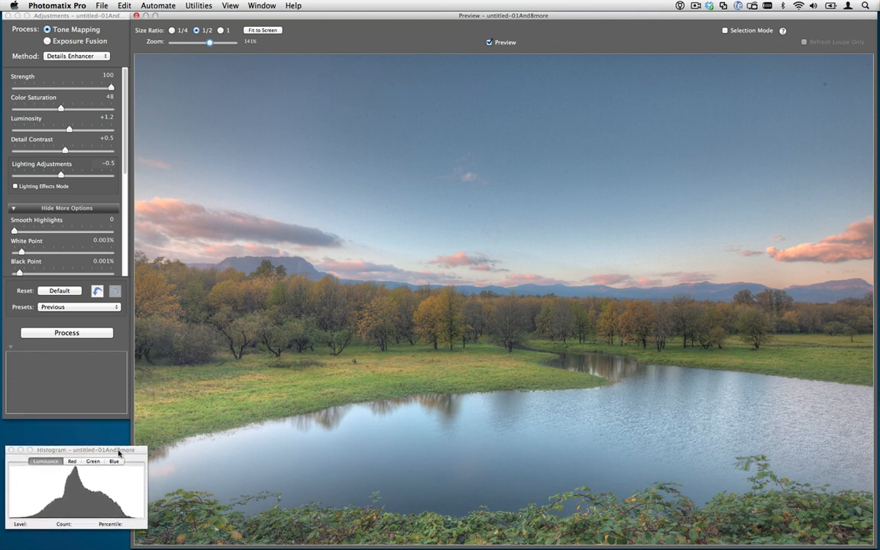
pyautogui.moveTo(54, 516)
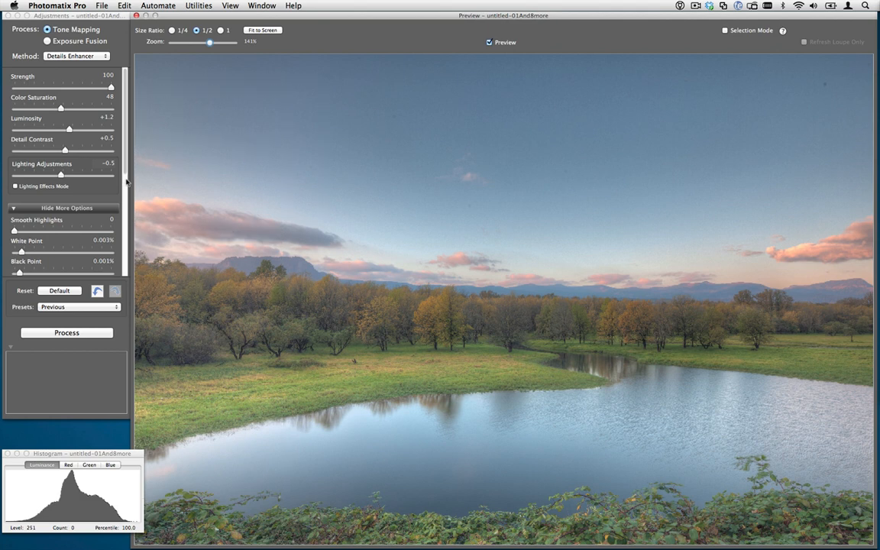
# Step: Set the tone mapping's Lighting Adjustments to +0.4, Luminosity to +0.6 and Detail Contrast to +1.3
pyautogui.scroll(-3, 114, 184)
pyautogui.scroll(3, 129, 190)
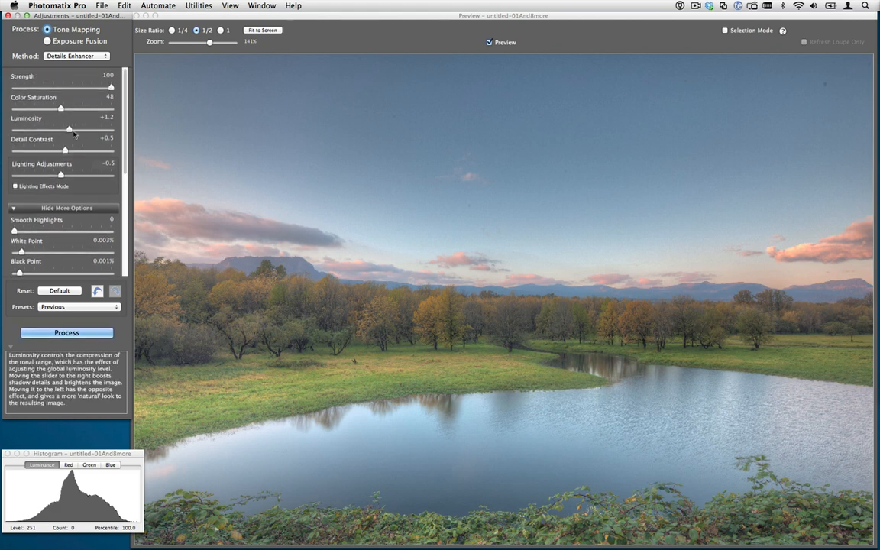
pyautogui.moveTo(65, 151)
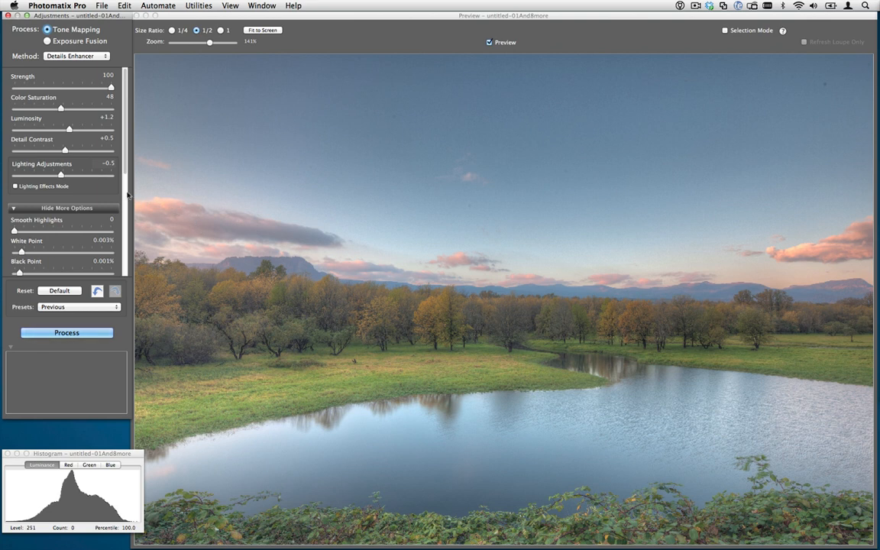
pyautogui.moveTo(61, 175); pyautogui.dragTo(67, 178)
pyautogui.moveTo(65, 128)
pyautogui.moveTo(66, 130); pyautogui.dragTo(71, 154)
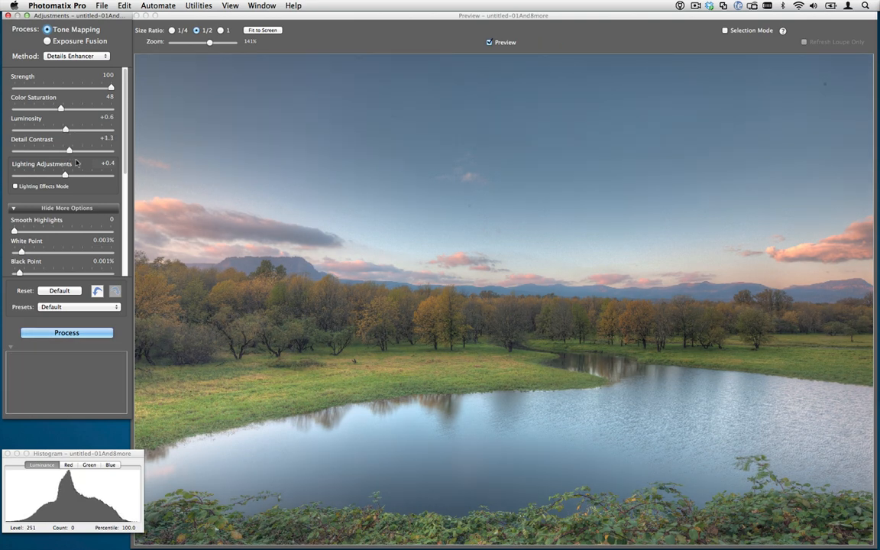
# Step: Raise the tone mapping's White Point to 0.030%
pyautogui.scroll(-3, 124, 176)
pyautogui.scroll(-2, 124, 187)
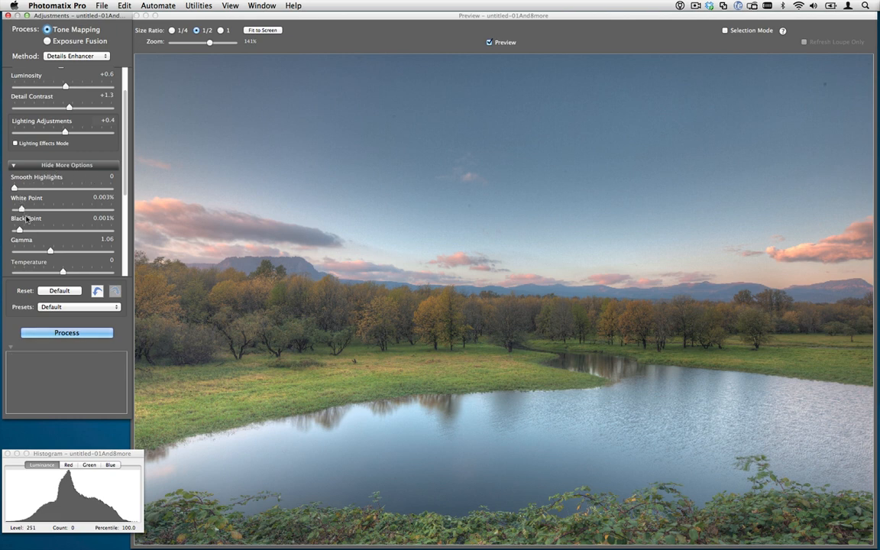
pyautogui.moveTo(22, 208); pyautogui.dragTo(26, 208)
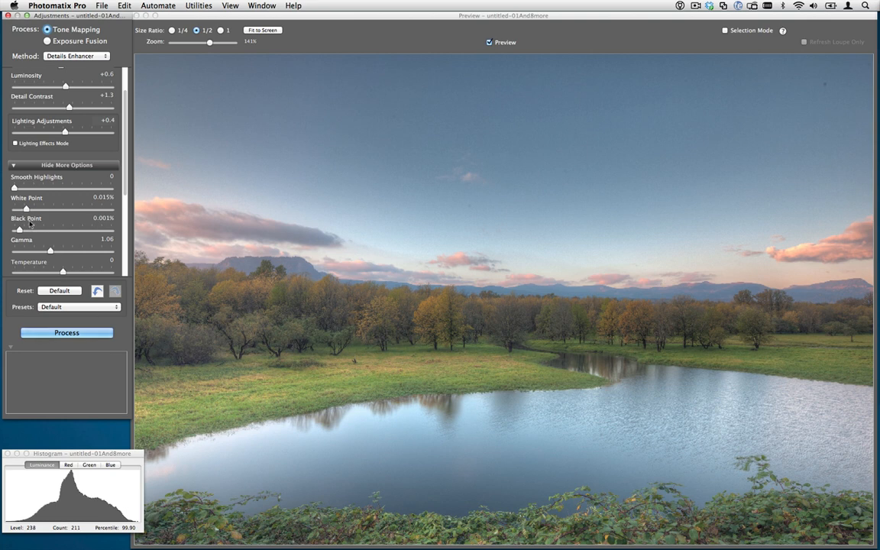
pyautogui.moveTo(26, 208); pyautogui.dragTo(29, 209)
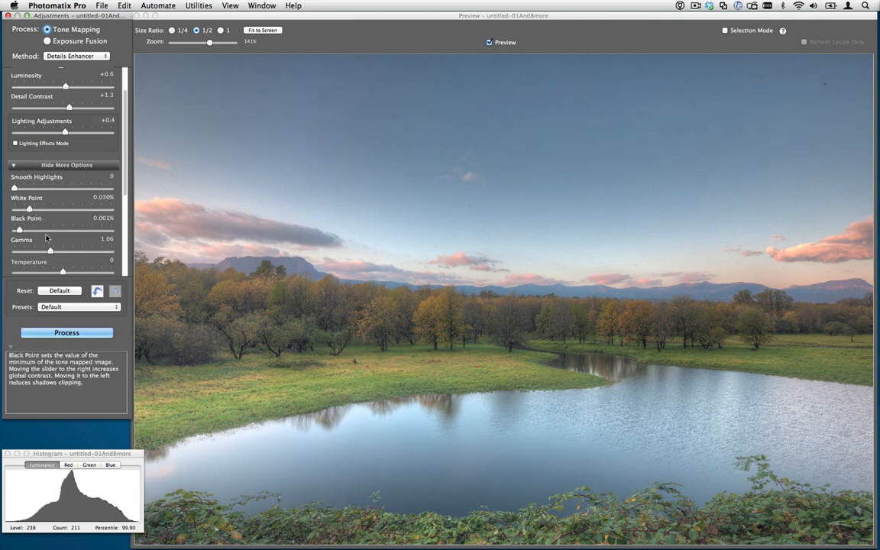
# Step: Set the tone mapping's Gamma to 1.12 and process the HDR image
pyautogui.moveTo(50, 251); pyautogui.dragTo(45, 251)
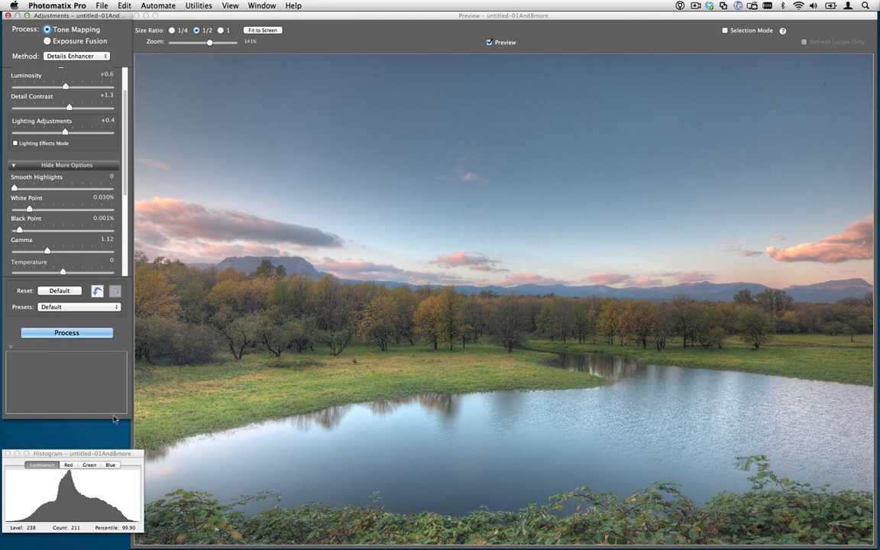
pyautogui.click(99, 333)
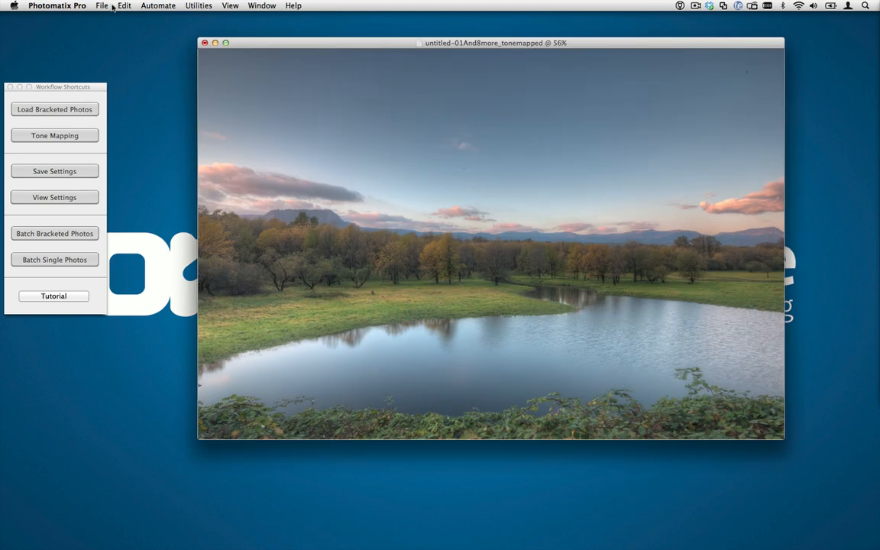
# Step: Save the tone-mapped image to the Desktop as a JPEG named untitled-01-HDRX
pyautogui.click(111, 6)
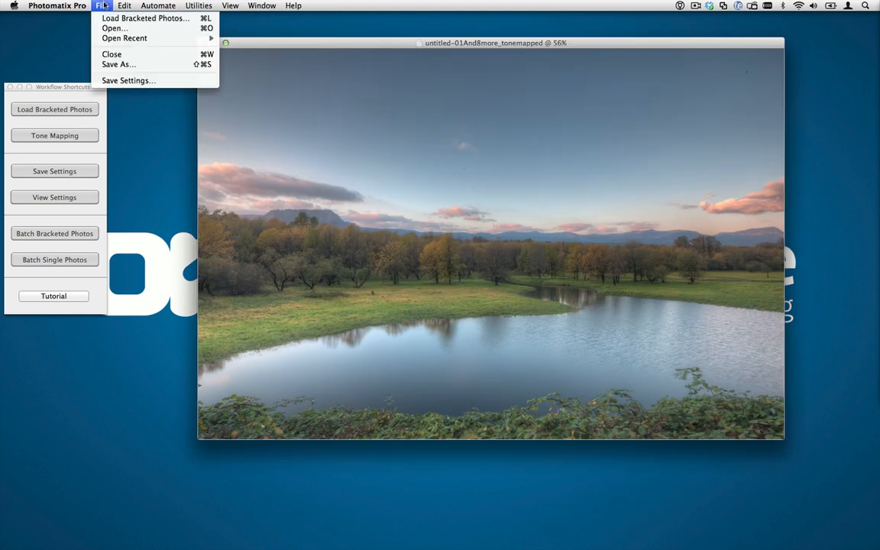
pyautogui.click(149, 64)
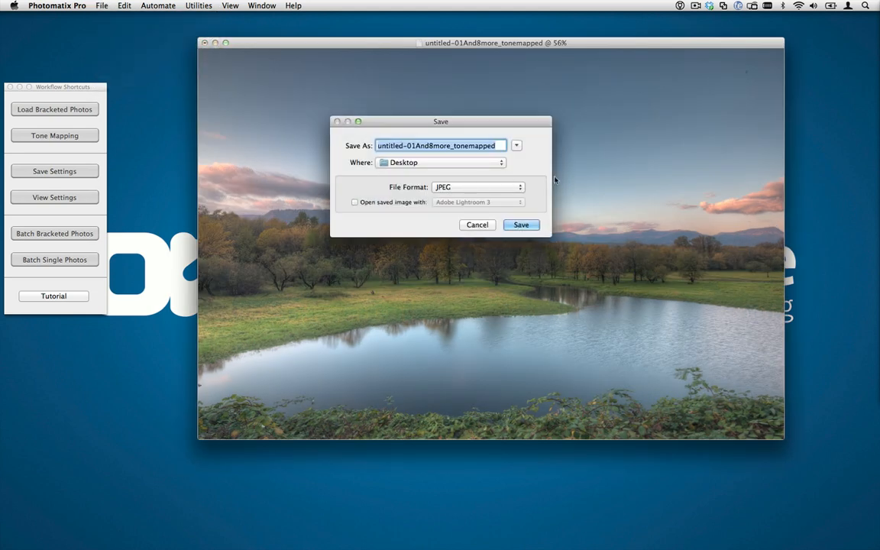
pyautogui.click(517, 146)
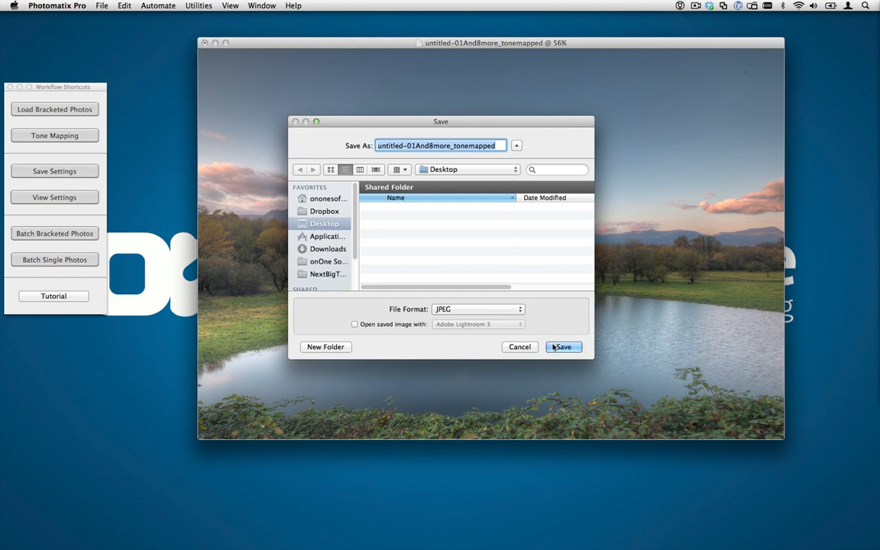
pyautogui.click(429, 145)
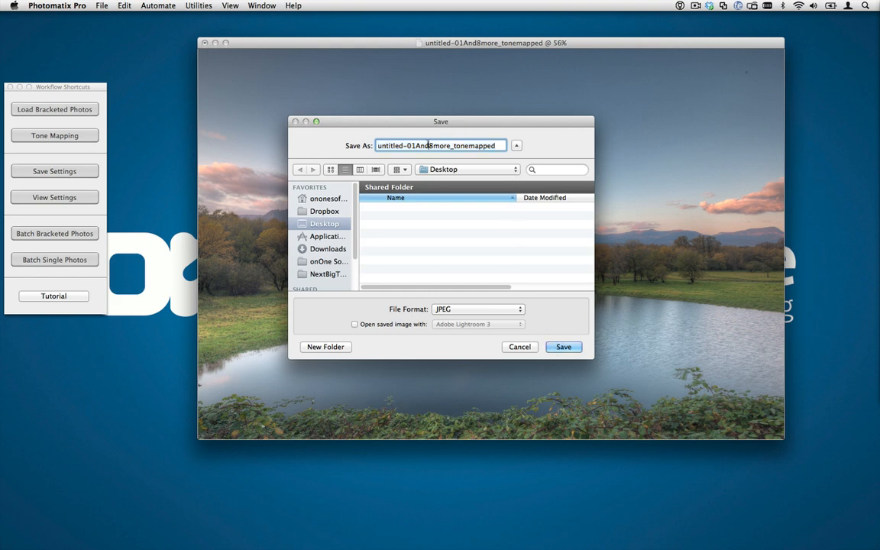
pyautogui.moveTo(415, 146); pyautogui.dragTo(571, 131)
pyautogui.write('-HDRX')
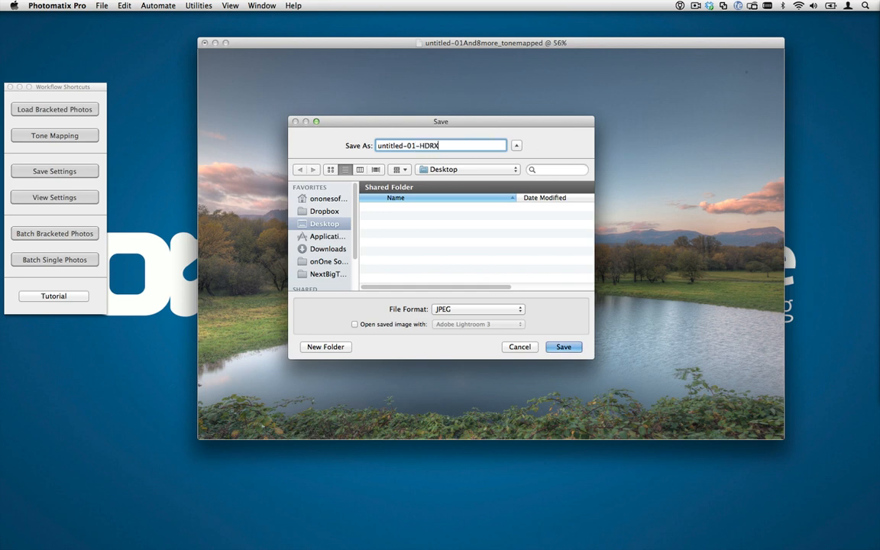
pyautogui.press('Return')
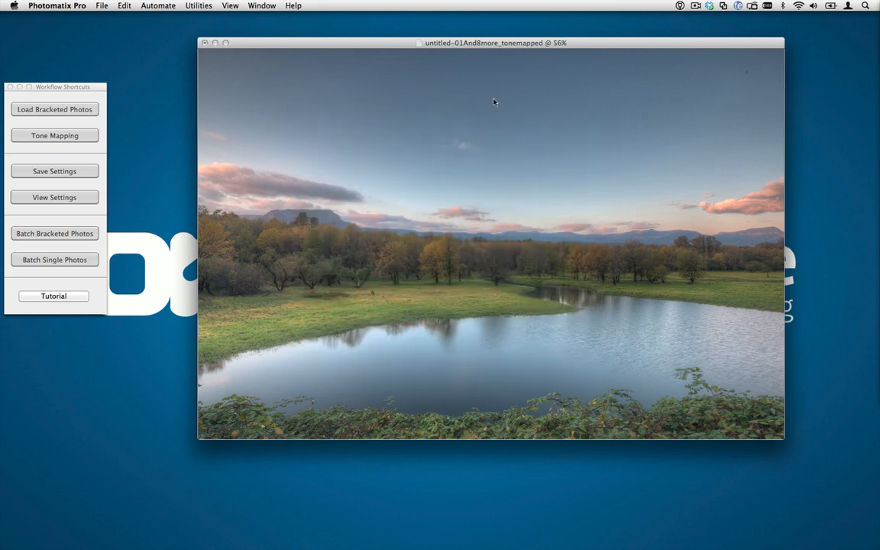
# Step: Close the tone-mapped image and the Applications folder window, and open untitled-01-HDRX.jpg from the desktop in Perfect Photo Suite 6
pyautogui.press('super+w')
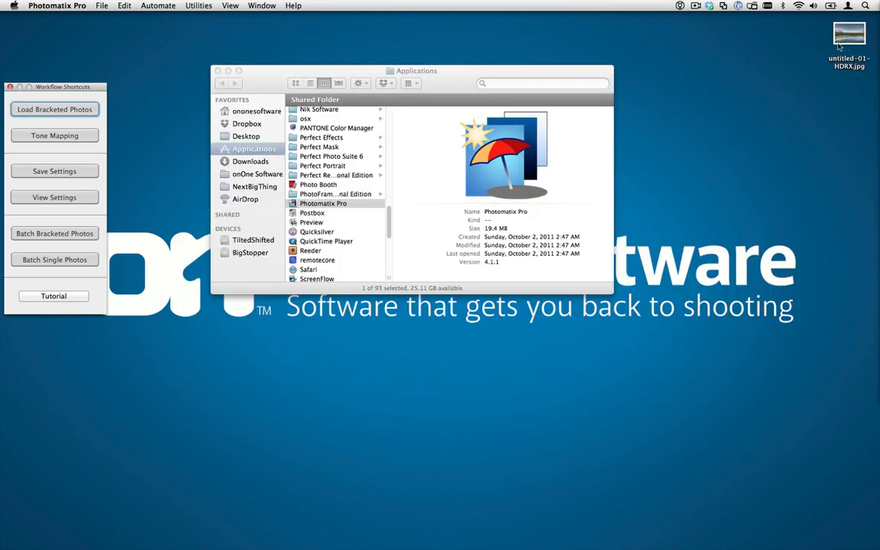
pyautogui.click(217, 70)
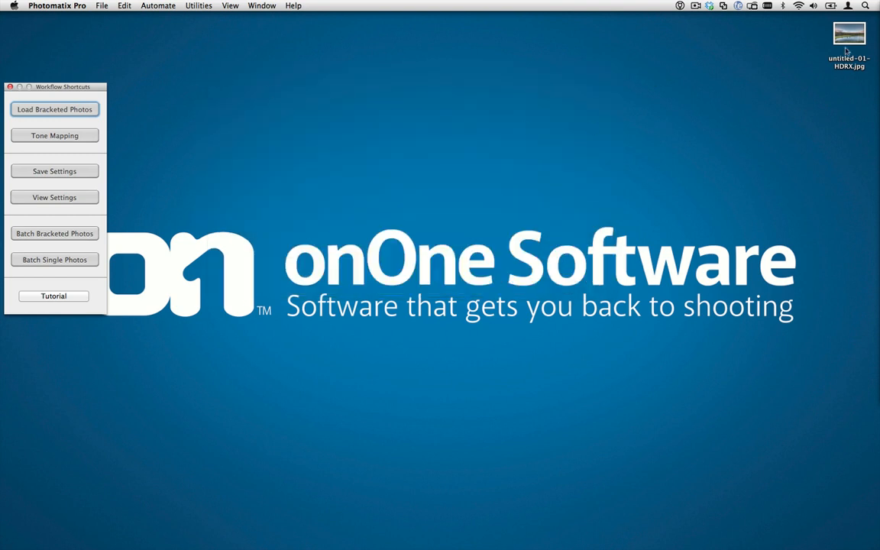
pyautogui.moveTo(862, 66); pyautogui.dragTo(26, 164)
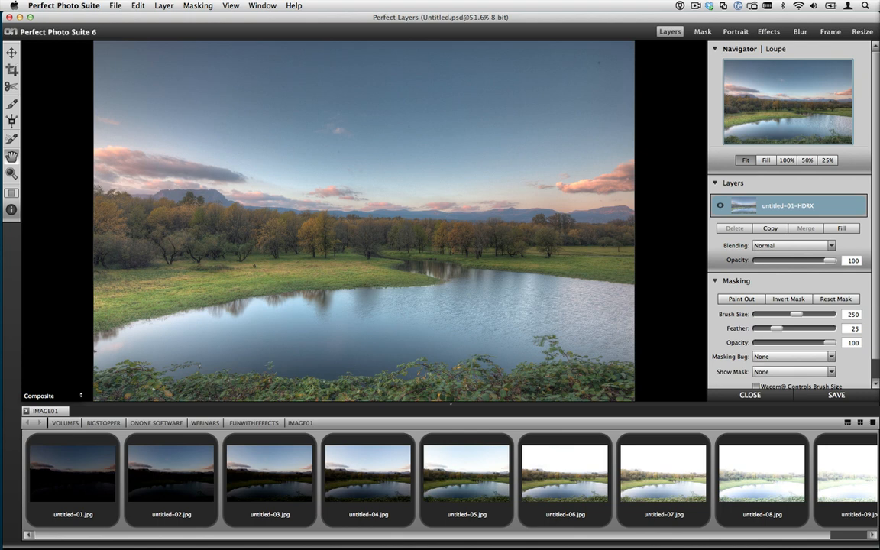
# Step: Collapse the thumbnail browser of the Image01 folder to give the photo more viewing space
pyautogui.press('super+Tab')
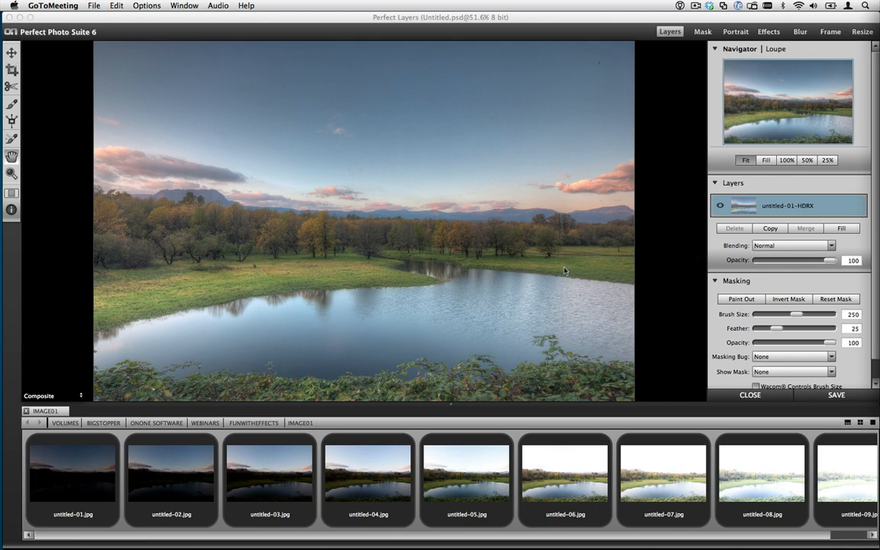
pyautogui.click(765, 32)
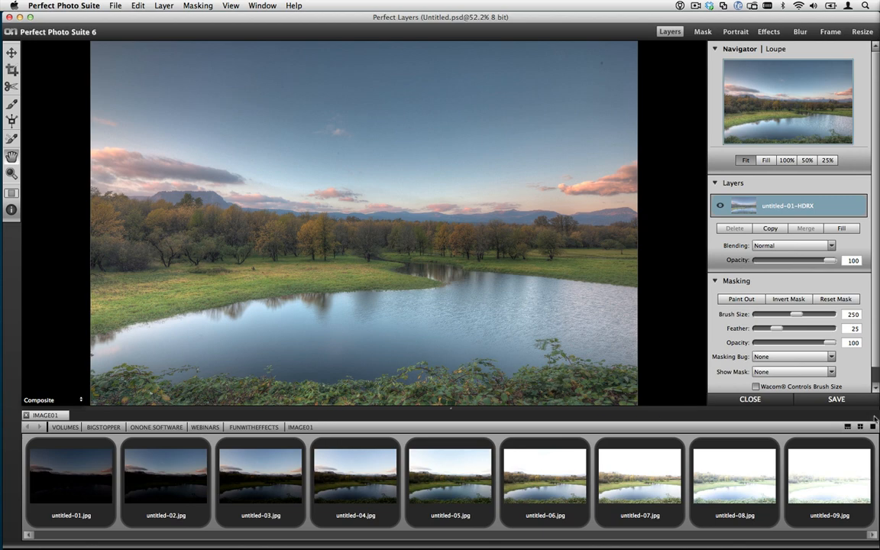
pyautogui.click(874, 427)
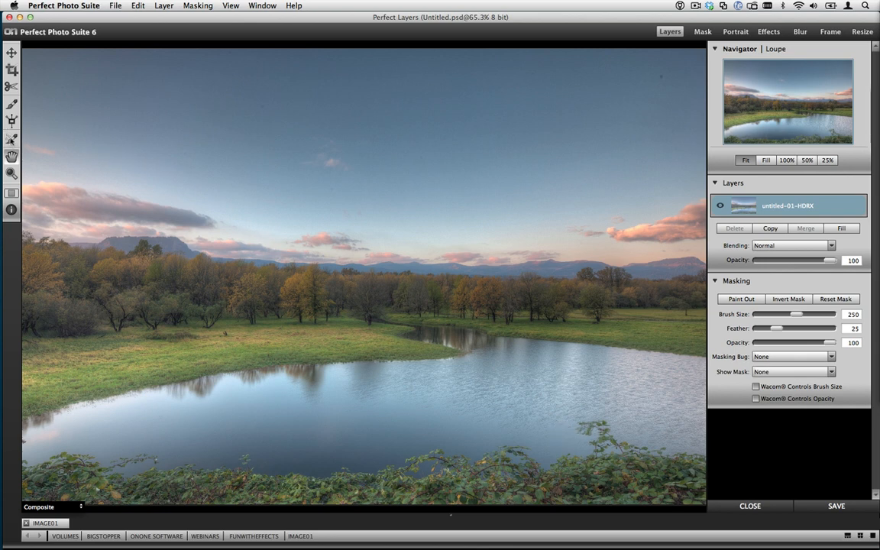
# Step: Try to retouch the branch tip that sticks up over the water with the Retouch Brush, and undo the stroke
pyautogui.click(12, 137)
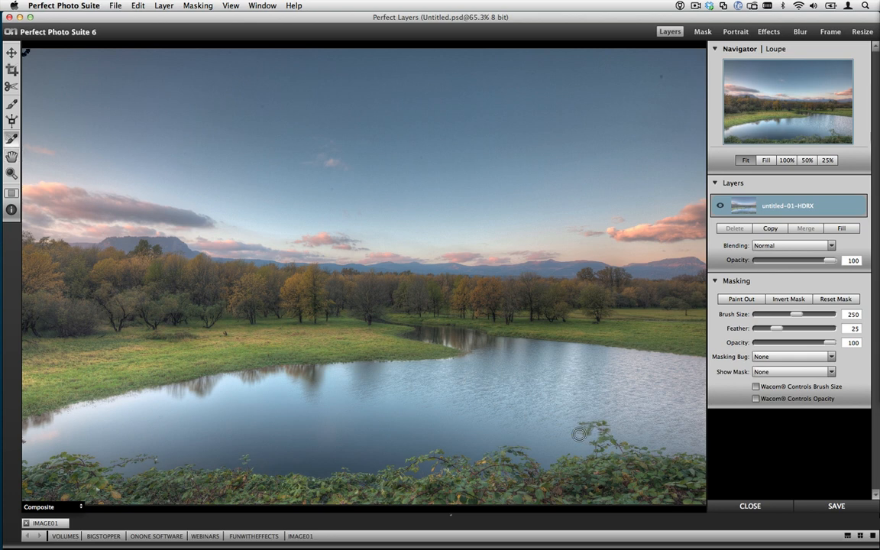
pyautogui.moveTo(587, 432)
pyautogui.mouseDown()
pyautogui.moveTo(580, 427)
pyautogui.moveTo(605, 423)
pyautogui.moveTo(576, 432)
pyautogui.moveTo(603, 425)
pyautogui.mouseUp()
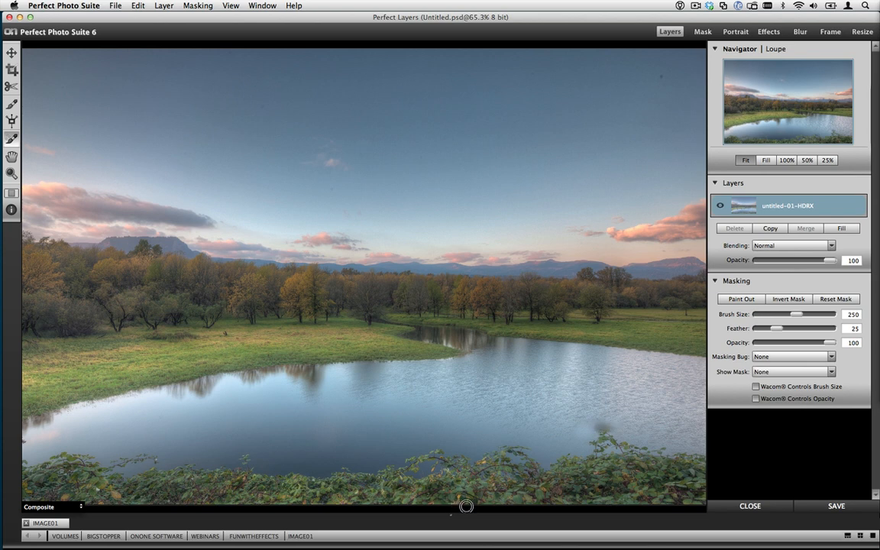
pyautogui.press('super+z')
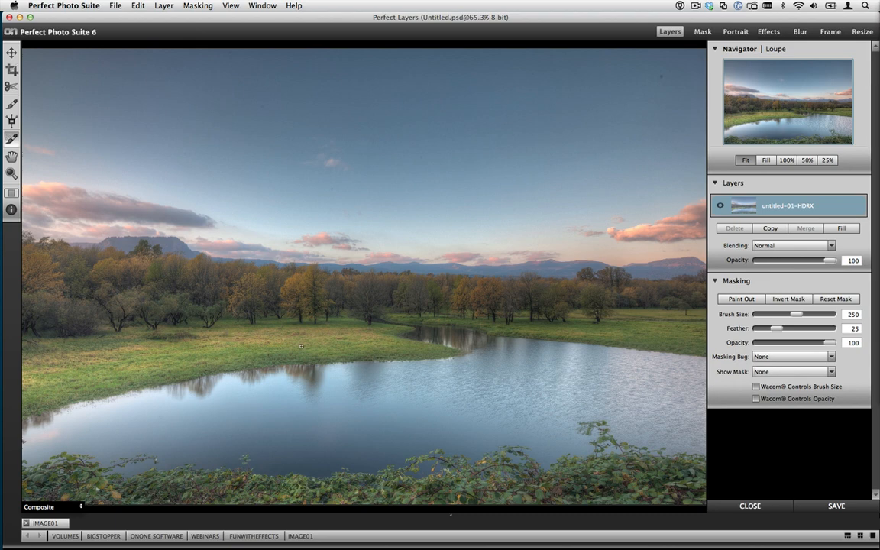
# Step: Switch to Perfect Effects and apply the Golden Hour Enhancer effect from the Landscape category
pyautogui.click(769, 32)
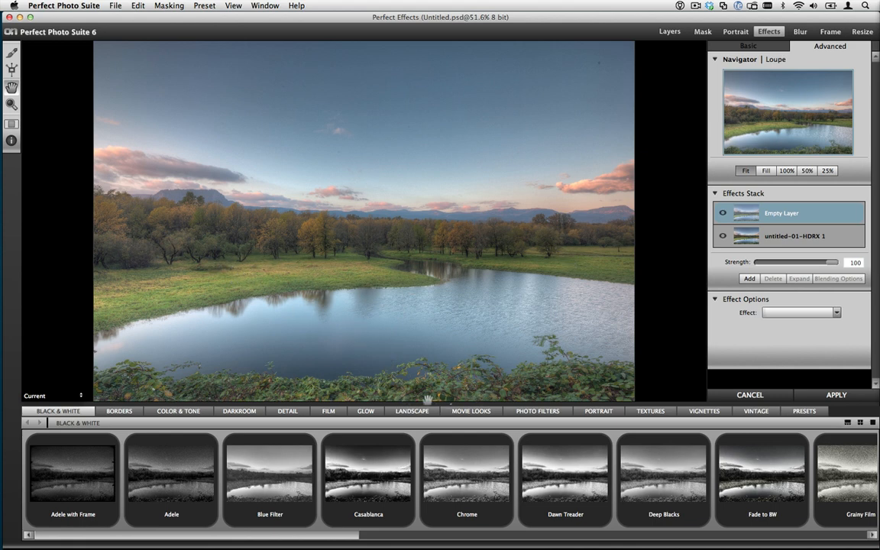
pyautogui.click(409, 413)
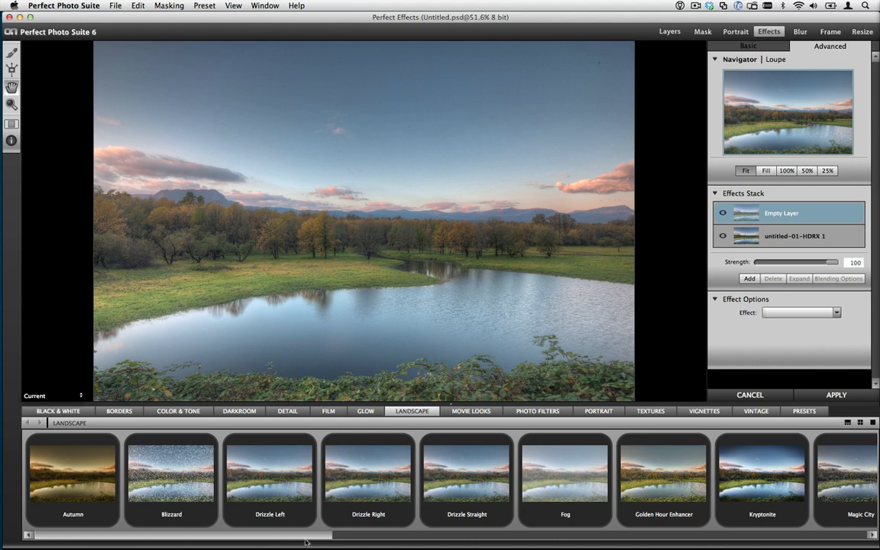
pyautogui.moveTo(306, 542); pyautogui.dragTo(396, 527)
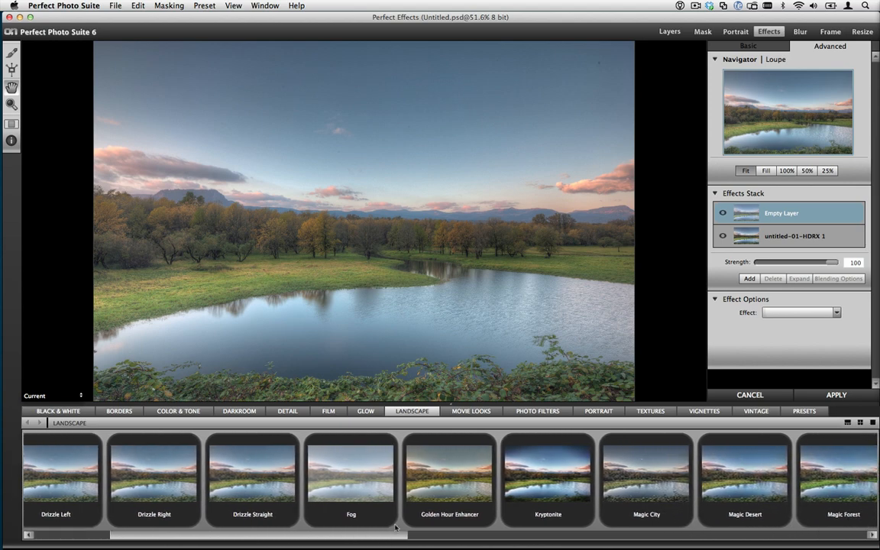
pyautogui.click(457, 466)
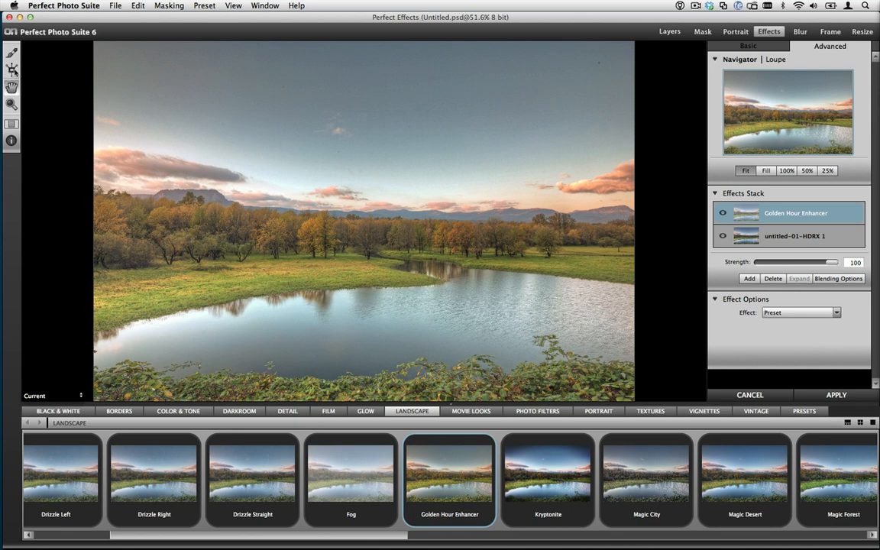
# Step: Mask the effect out of the sky with a gradient Masking Bug about 734 px wide and 333 px high at about -91°
pyautogui.click(12, 69)
pyautogui.click(362, 145)
pyautogui.moveTo(389, 140); pyautogui.dragTo(373, 150)
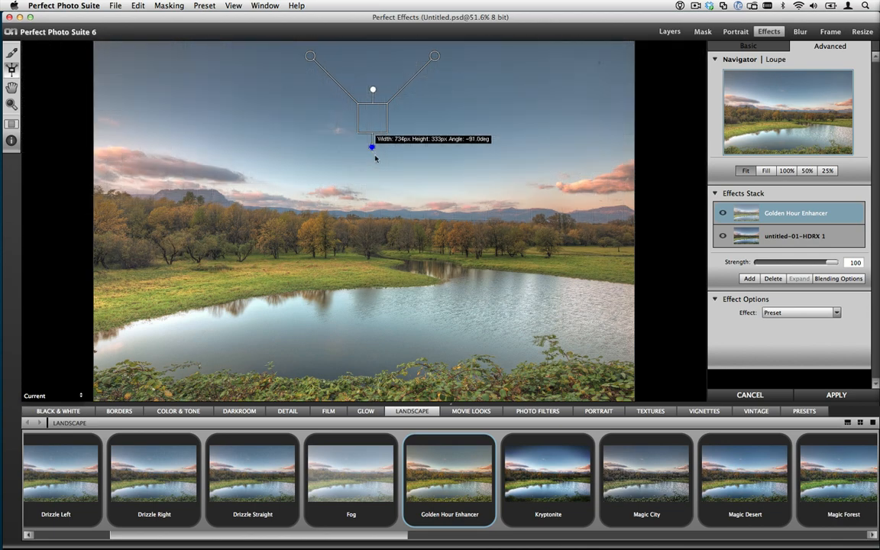
# Step: Activate the Masking Brush and show the effect's mask as an Overlay
pyautogui.click(12, 52)
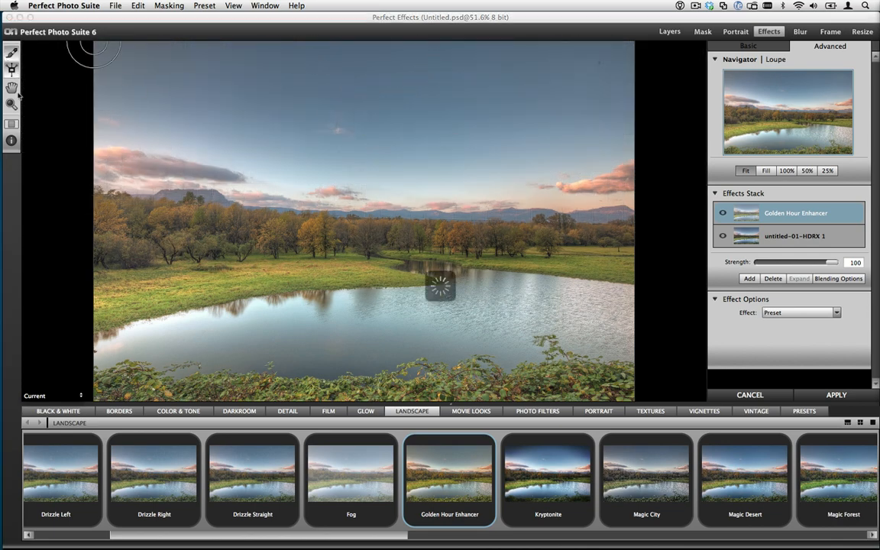
pyautogui.click(12, 140)
pyautogui.click(629, 143)
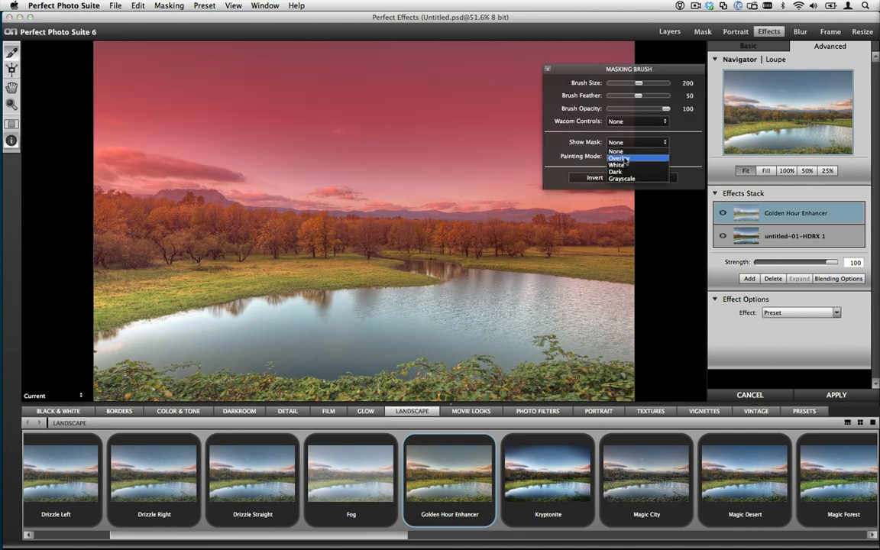
pyautogui.click(623, 159)
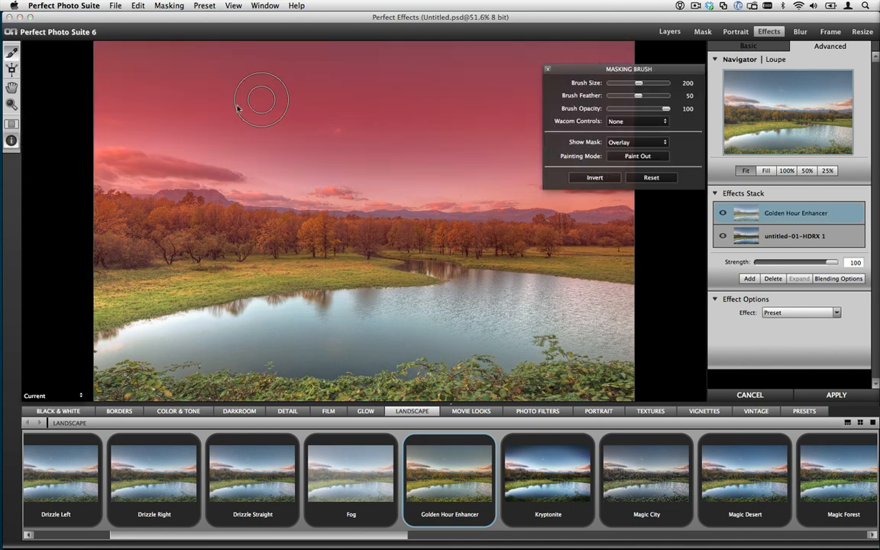
# Step: Paint the Golden Hour Enhancer out of the lake's water, reducing the brush size to 70 for the edge along the foreground foliage
pyautogui.moveTo(468, 313)
pyautogui.mouseDown()
pyautogui.moveTo(544, 329)
pyautogui.moveTo(607, 332)
pyautogui.moveTo(461, 332)
pyautogui.moveTo(521, 344)
pyautogui.moveTo(358, 338)
pyautogui.moveTo(420, 342)
pyautogui.moveTo(368, 354)
pyautogui.moveTo(213, 349)
pyautogui.moveTo(188, 362)
pyautogui.moveTo(213, 353)
pyautogui.moveTo(116, 354)
pyautogui.moveTo(144, 347)
pyautogui.moveTo(129, 343)
pyautogui.moveTo(256, 327)
pyautogui.moveTo(144, 334)
pyautogui.moveTo(291, 319)
pyautogui.moveTo(225, 317)
pyautogui.moveTo(369, 310)
pyautogui.moveTo(291, 331)
pyautogui.moveTo(442, 300)
pyautogui.moveTo(607, 305)
pyautogui.moveTo(631, 343)
pyautogui.moveTo(575, 339)
pyautogui.moveTo(627, 295)
pyautogui.moveTo(579, 288)
pyautogui.moveTo(636, 294)
pyautogui.moveTo(503, 288)
pyautogui.moveTo(573, 289)
pyautogui.moveTo(467, 284)
pyautogui.moveTo(554, 284)
pyautogui.moveTo(412, 268)
pyautogui.moveTo(92, 343)
pyautogui.moveTo(159, 342)
pyautogui.mouseUp()
pyautogui.press('[')
pyautogui.press('[')
pyautogui.press('[')
pyautogui.press('[')
pyautogui.press('[')
pyautogui.press('[')
pyautogui.press('[')
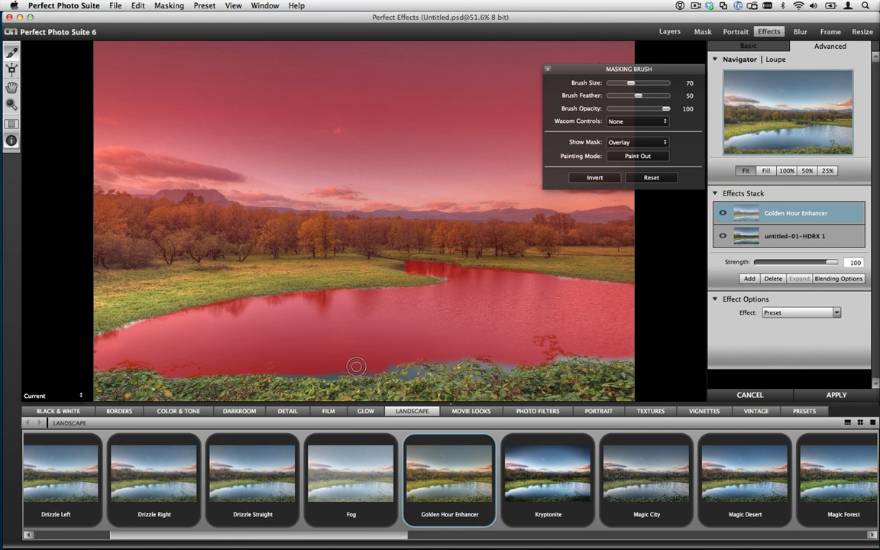
pyautogui.moveTo(401, 368)
pyautogui.mouseDown()
pyautogui.moveTo(555, 354)
pyautogui.moveTo(635, 357)
pyautogui.mouseUp()
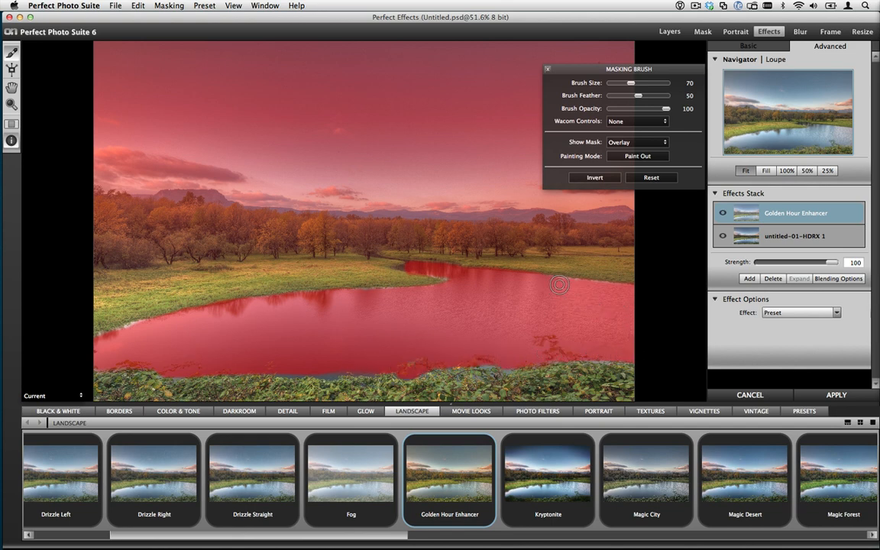
# Step: Set Show Mask to None, close the brush options, and compare the photo with and without the Golden Hour Enhancer layer
pyautogui.click(644, 143)
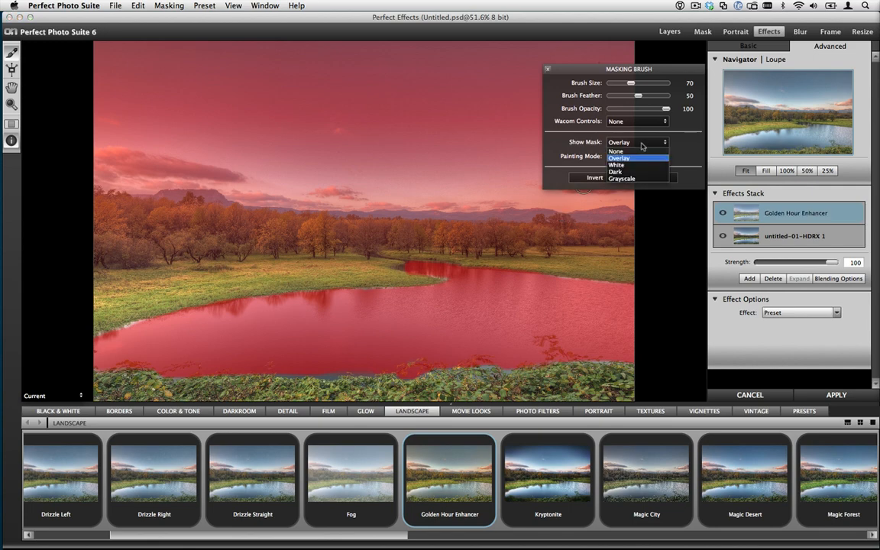
pyautogui.click(638, 151)
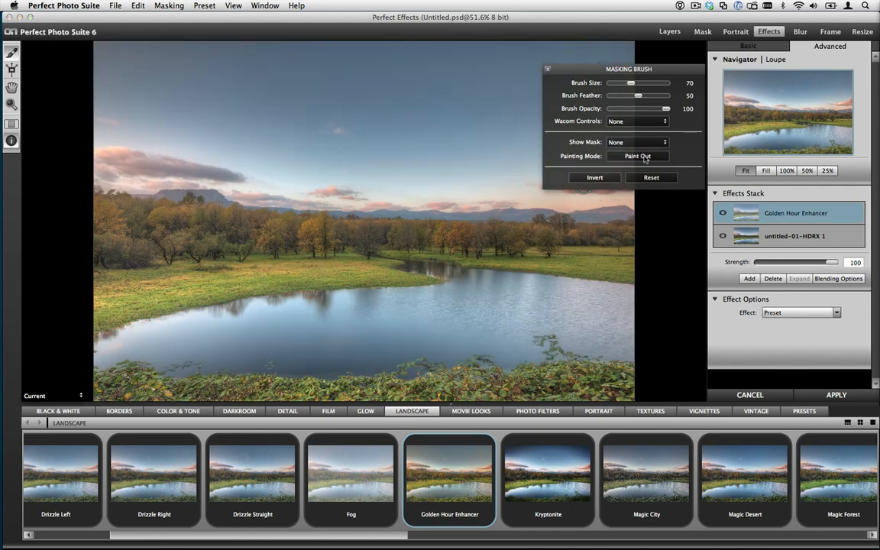
pyautogui.click(547, 70)
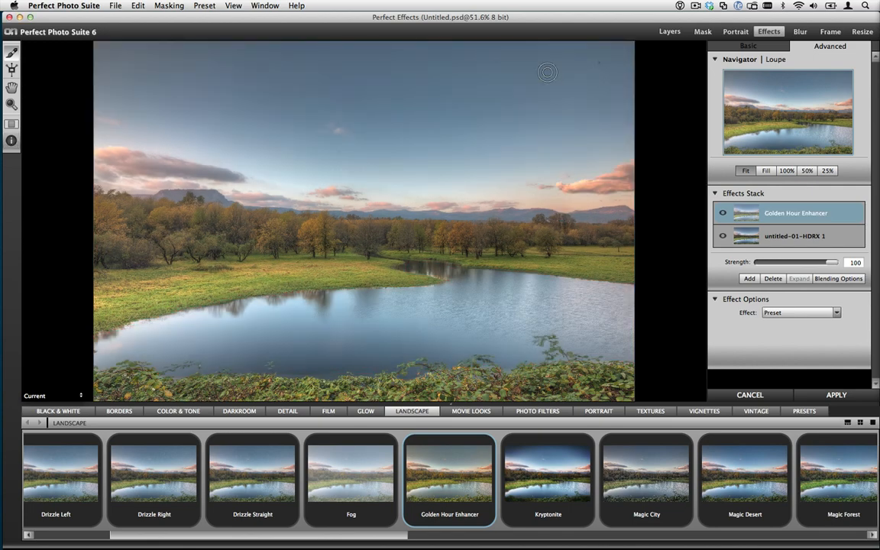
pyautogui.click(723, 213)
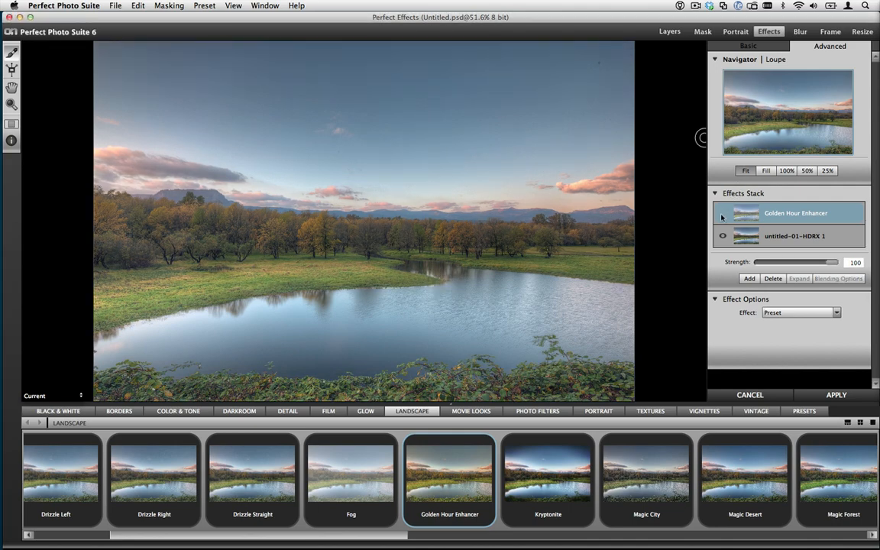
pyautogui.click(722, 215)
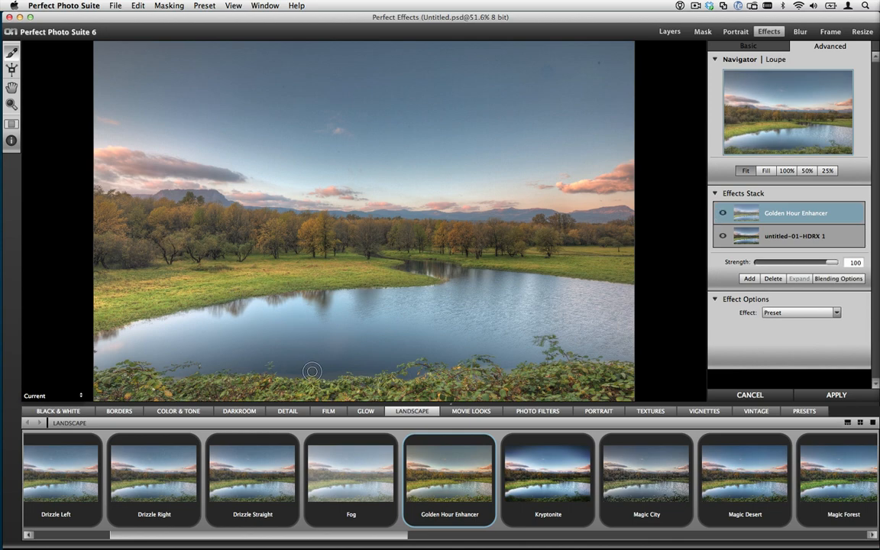
# Step: Examine the masked water and foreground foliage edge along the lakeshore at 200% zoom, and return to the full photo
pyautogui.press('super+equal')
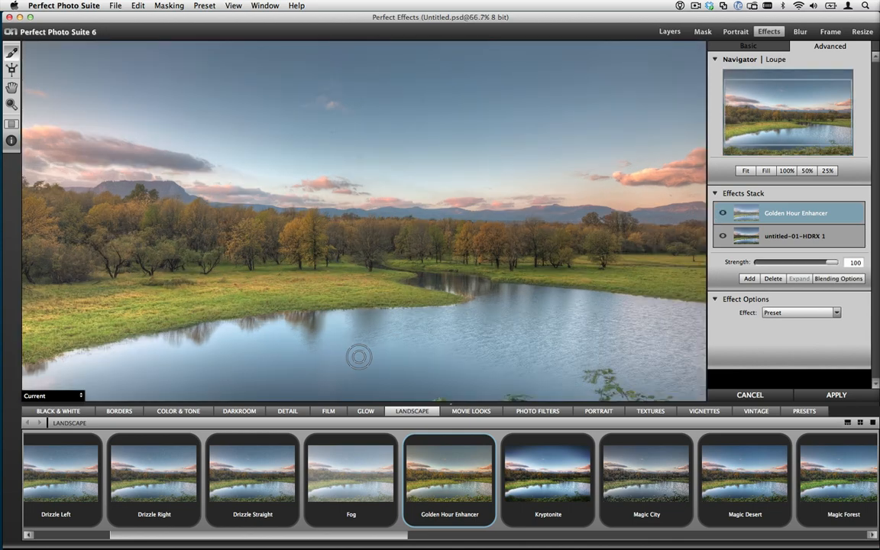
pyautogui.moveTo(359, 357); pyautogui.dragTo(385, 250)
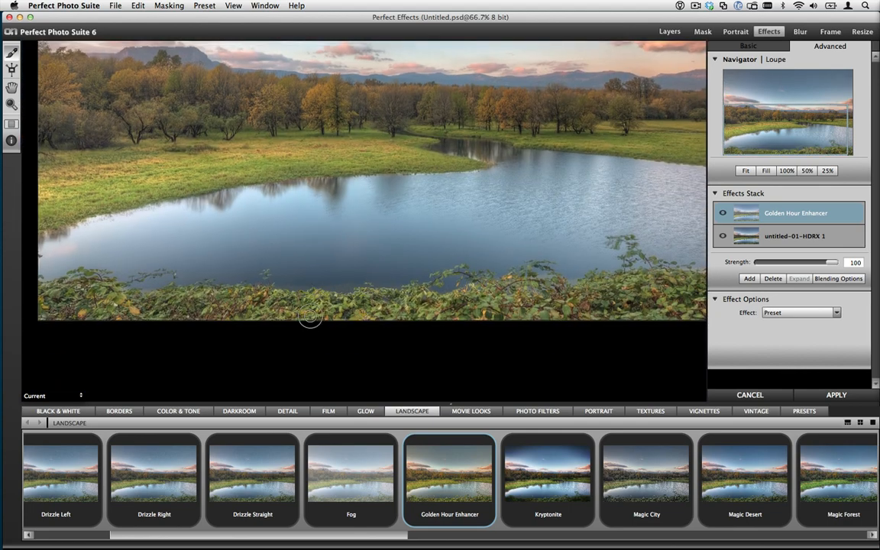
pyautogui.press('super+equal')
pyautogui.press('super+equal')
pyautogui.press('super+equal')
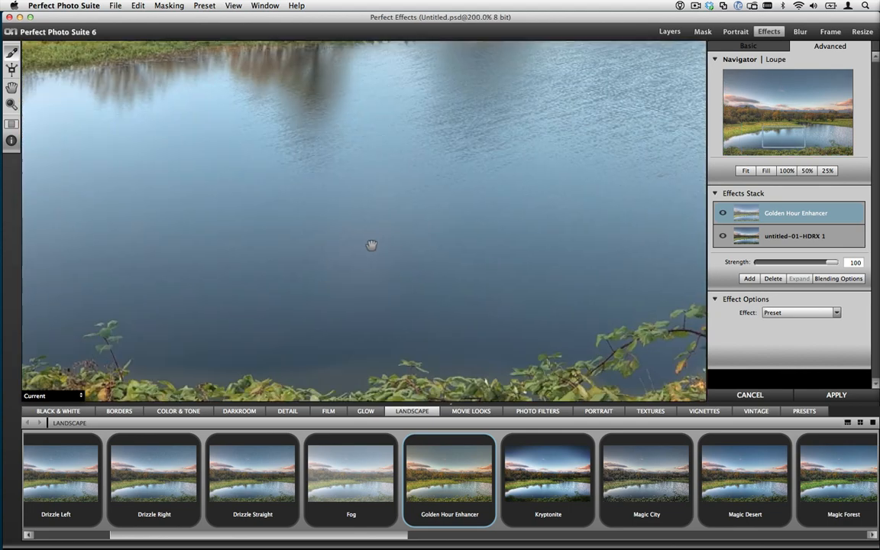
pyautogui.scroll(-3, 371, 245)
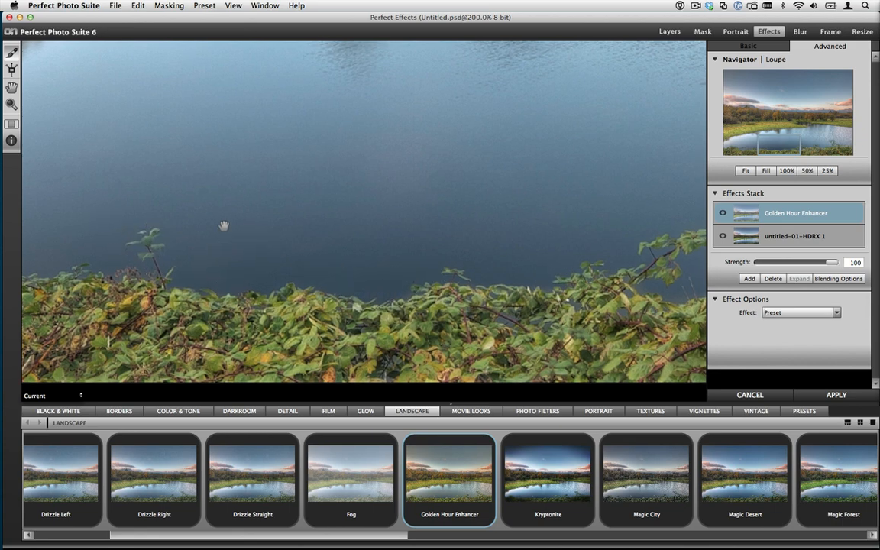
pyautogui.moveTo(187, 225); pyautogui.dragTo(538, 243)
pyautogui.moveTo(152, 185); pyautogui.dragTo(370, 192)
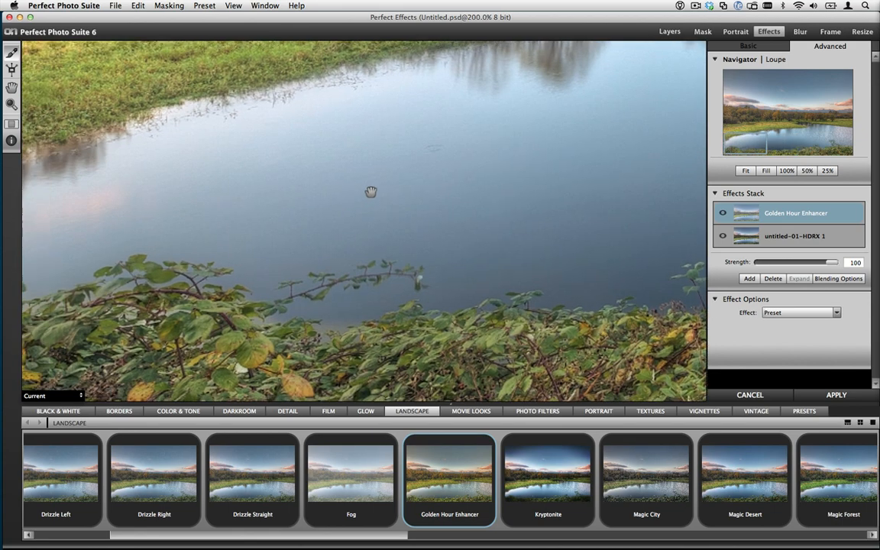
pyautogui.press('super+0')
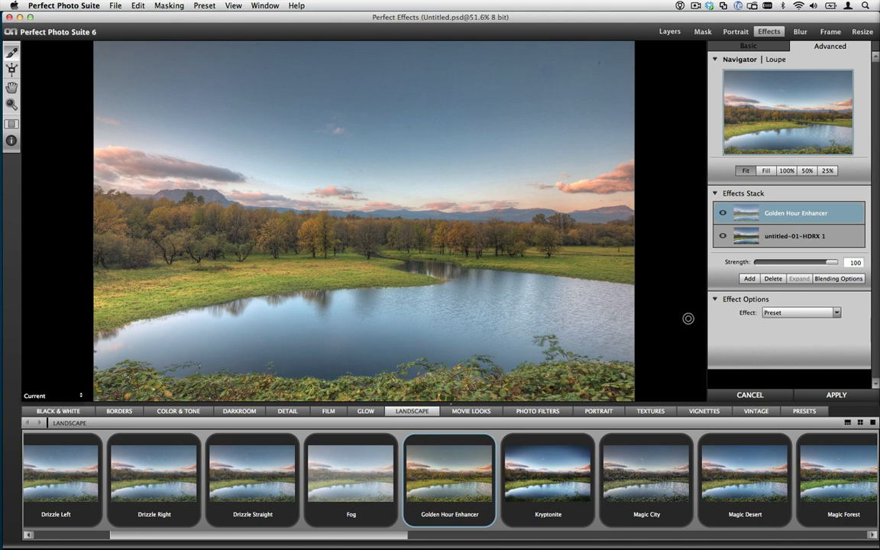
# Step: Add a new layer to the effects stack and try the Kryptonite landscape preset on it
pyautogui.click(744, 281)
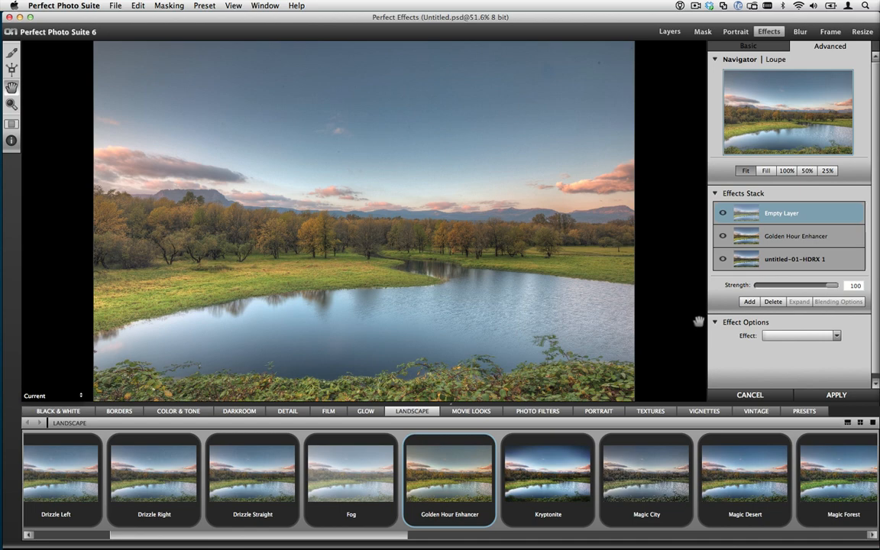
pyautogui.click(566, 462)
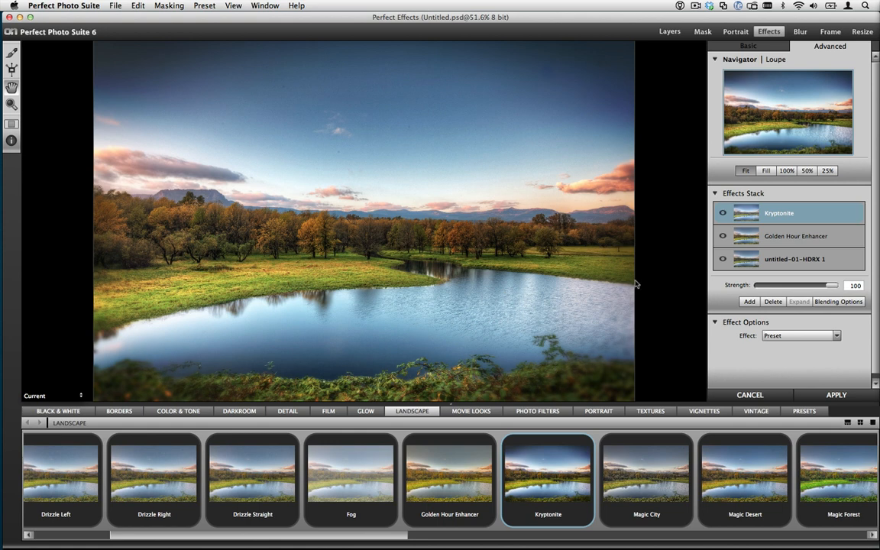
# Step: Try the Cyberpunk movie look on the new layer with its strength reduced to about 22
pyautogui.moveTo(351, 538); pyautogui.dragTo(266, 545)
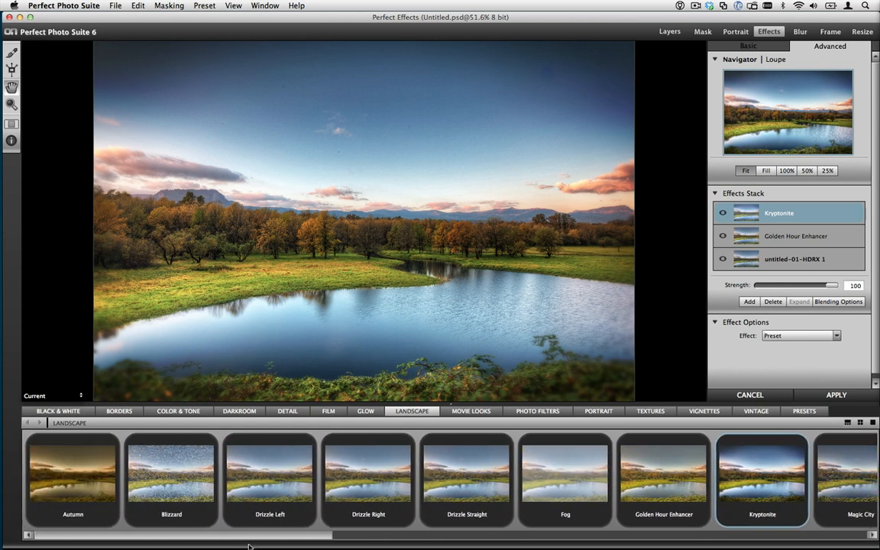
pyautogui.click(471, 411)
pyautogui.click(264, 466)
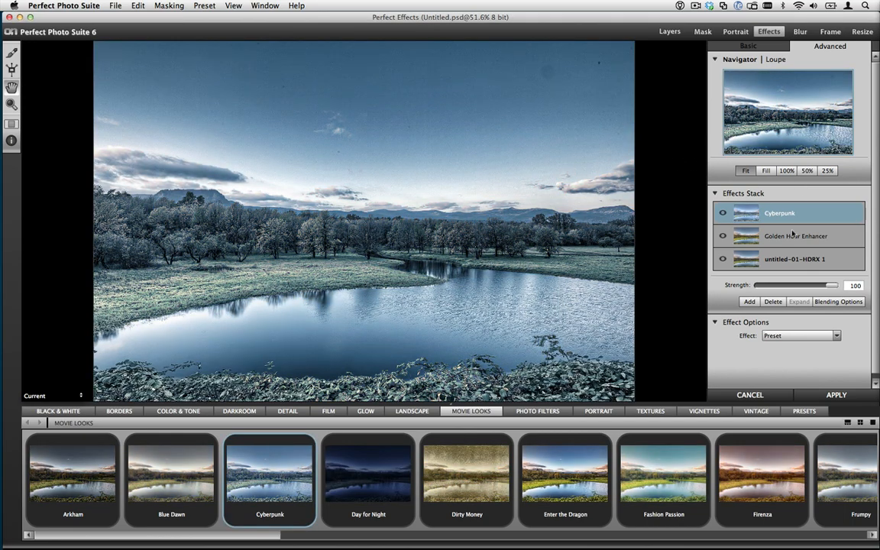
pyautogui.moveTo(790, 285); pyautogui.dragTo(755, 286)
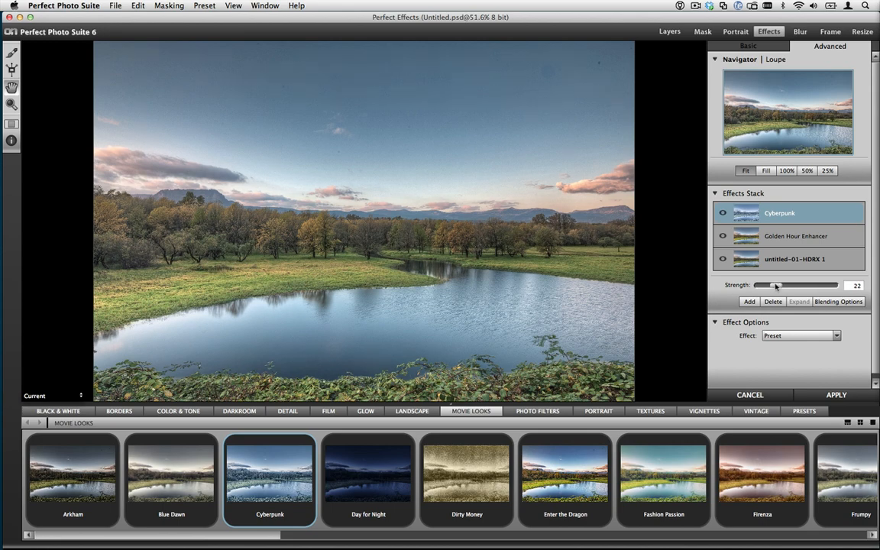
pyautogui.moveTo(776, 286); pyautogui.dragTo(686, 259)
# Step: Apply the 80A Cooling photo filter to the new layer at strength 47
pyautogui.click(535, 412)
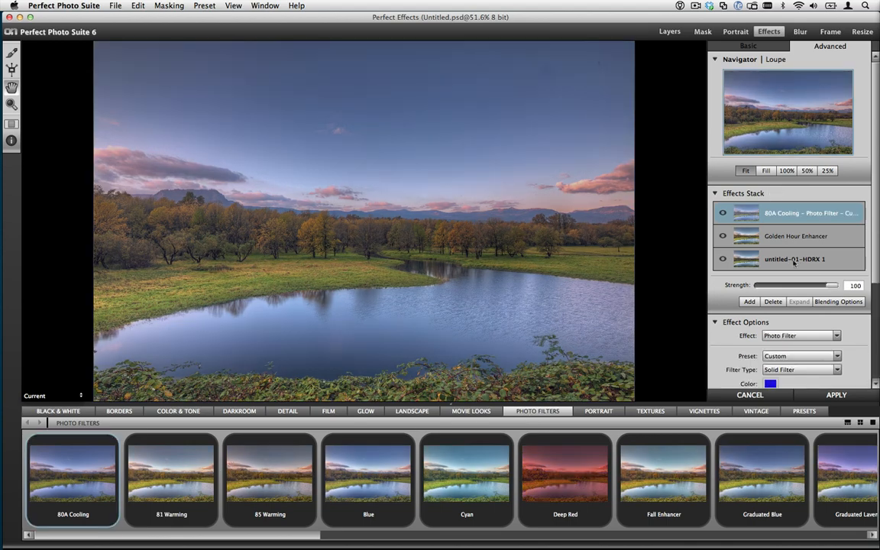
pyautogui.moveTo(830, 285); pyautogui.dragTo(756, 288)
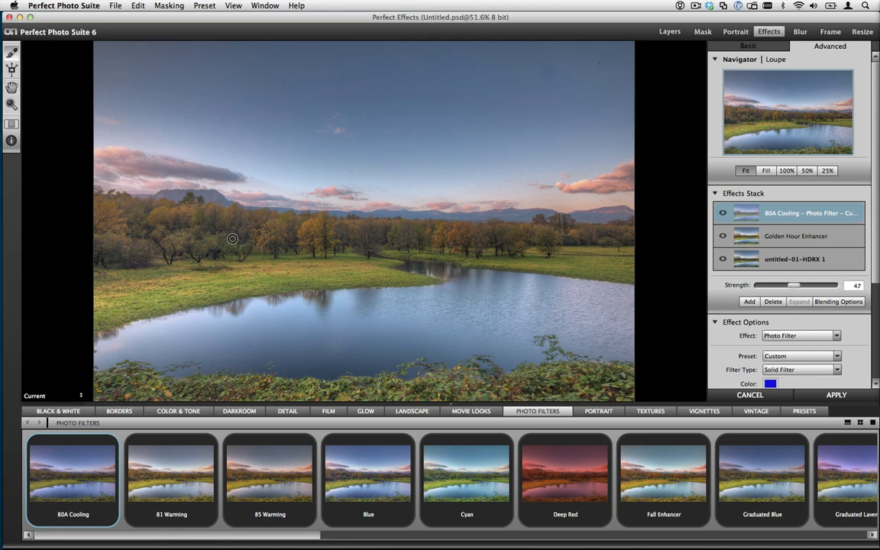
# Step: Enlarge the Masking Brush to size 200 and raise the 80A Cooling filter's strength slightly
pyautogui.press(']')
pyautogui.press(']')
pyautogui.press(']')
pyautogui.press(']')
pyautogui.press(']')
pyautogui.press(']')
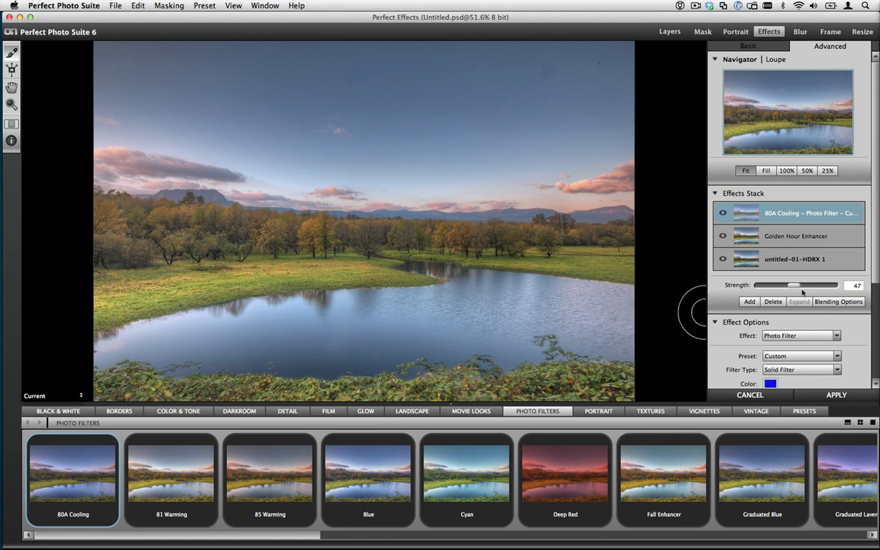
pyautogui.moveTo(794, 286); pyautogui.dragTo(806, 287)
# Step: Add another layer to the effects stack and apply the 81 Warming photo filter to it
pyautogui.click(748, 302)
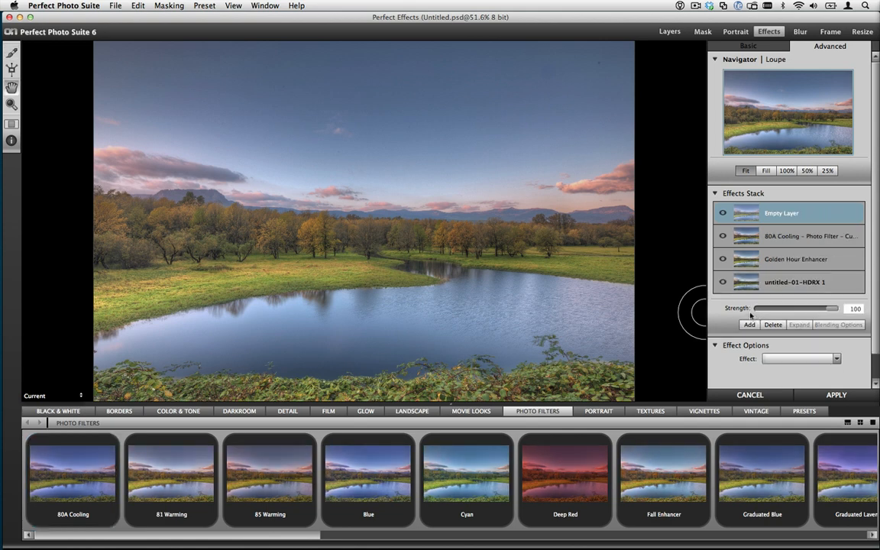
pyautogui.scroll(-2, 876, 247)
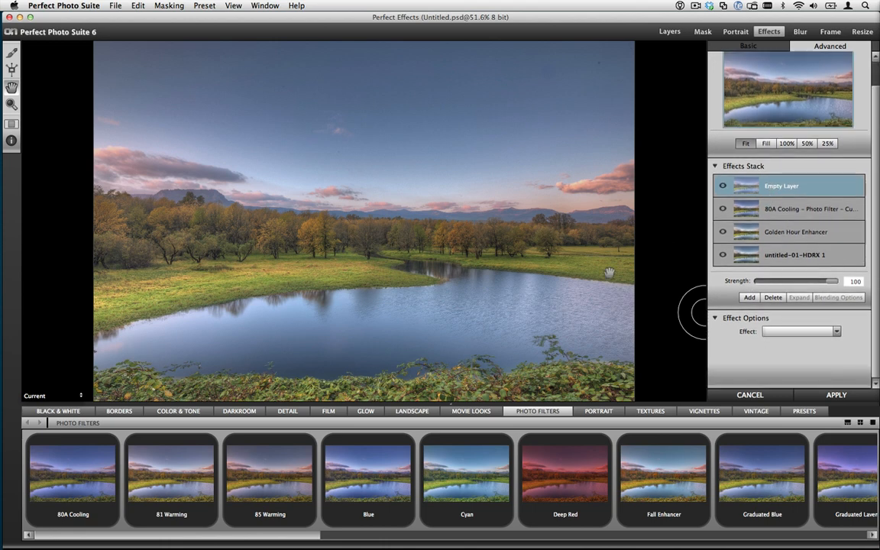
pyautogui.click(181, 474)
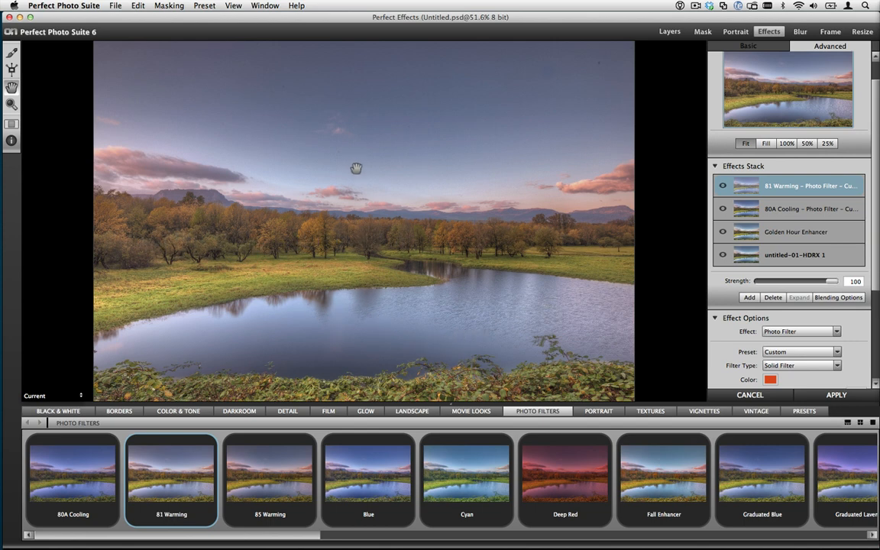
# Step: Copy the mask of the Golden Hour Enhancer layer and paste it onto the 81 Warming layer
pyautogui.click(789, 237)
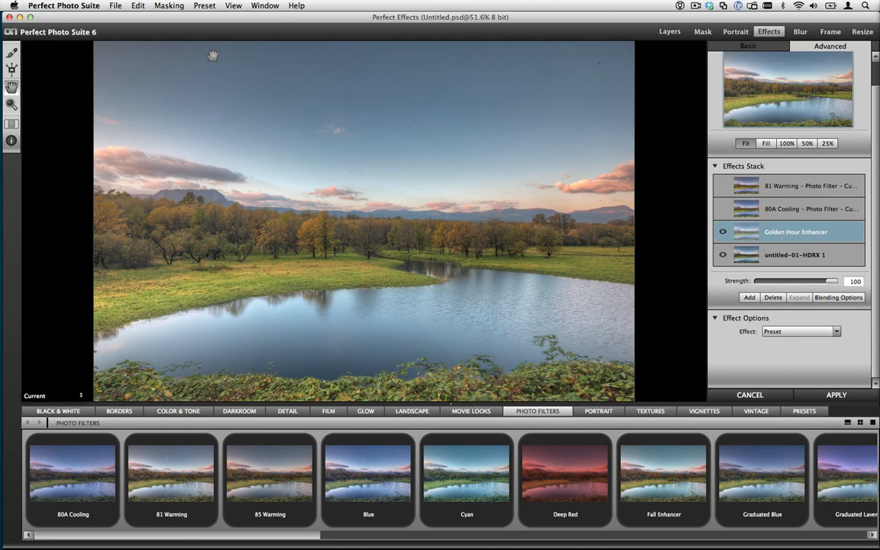
pyautogui.click(174, 8)
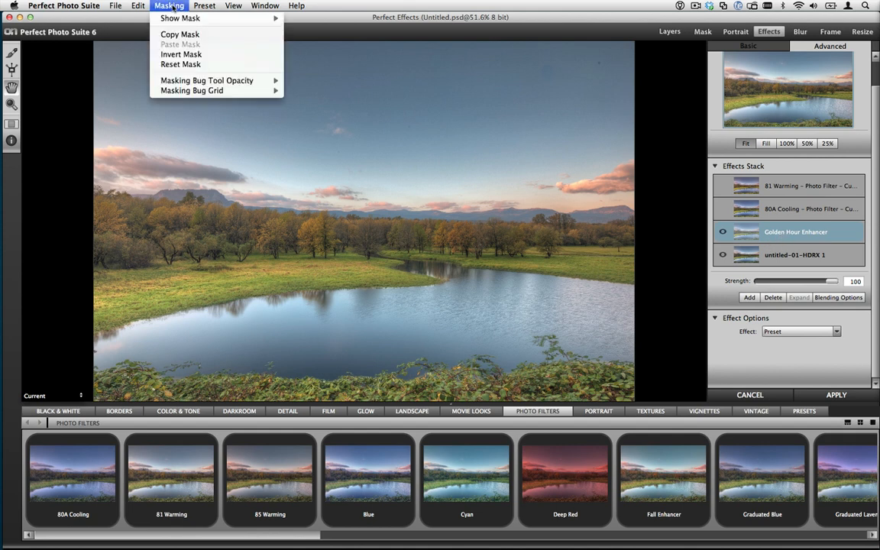
pyautogui.click(182, 35)
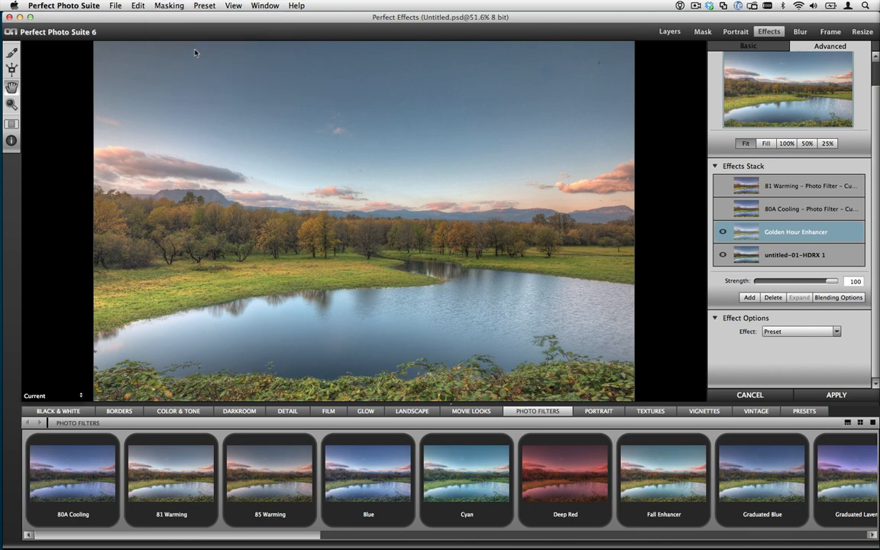
pyautogui.click(794, 188)
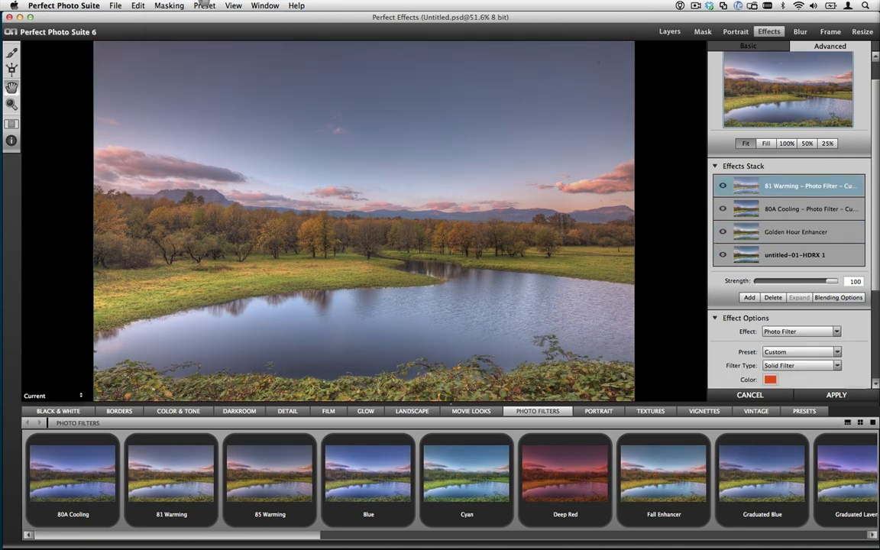
pyautogui.click(163, 6)
pyautogui.click(185, 46)
# Step: Check the 81 Warming layer's mask as an Overlay using the Masking Brush options, set Show Mask back to None, and close the options
pyautogui.click(11, 141)
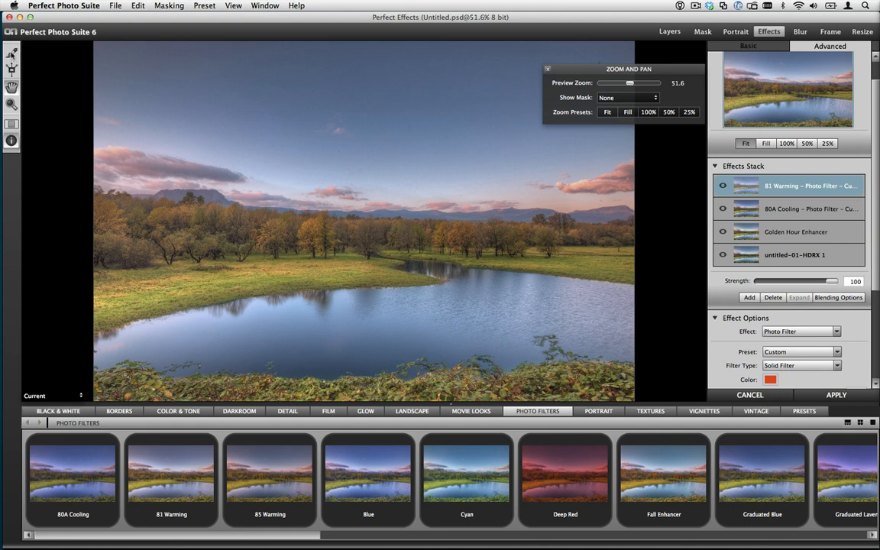
pyautogui.click(12, 53)
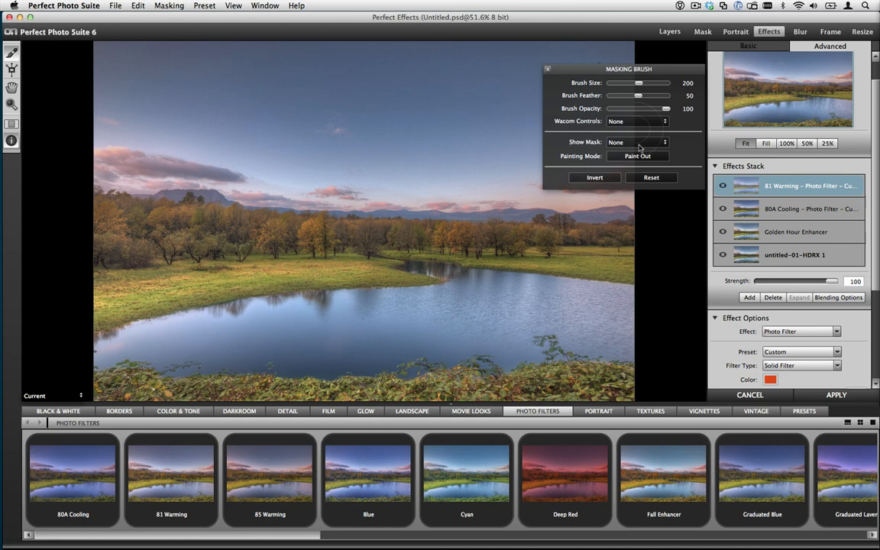
pyautogui.click(619, 142)
pyautogui.click(634, 160)
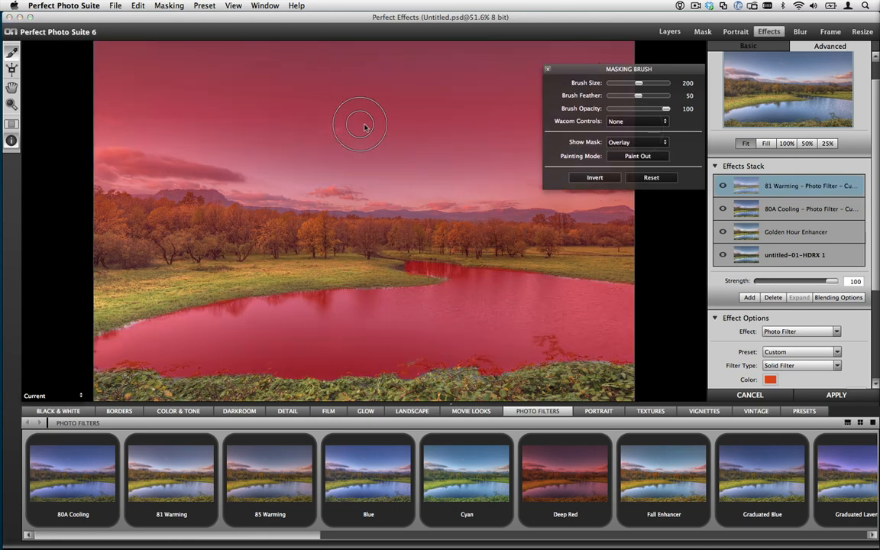
pyautogui.click(621, 143)
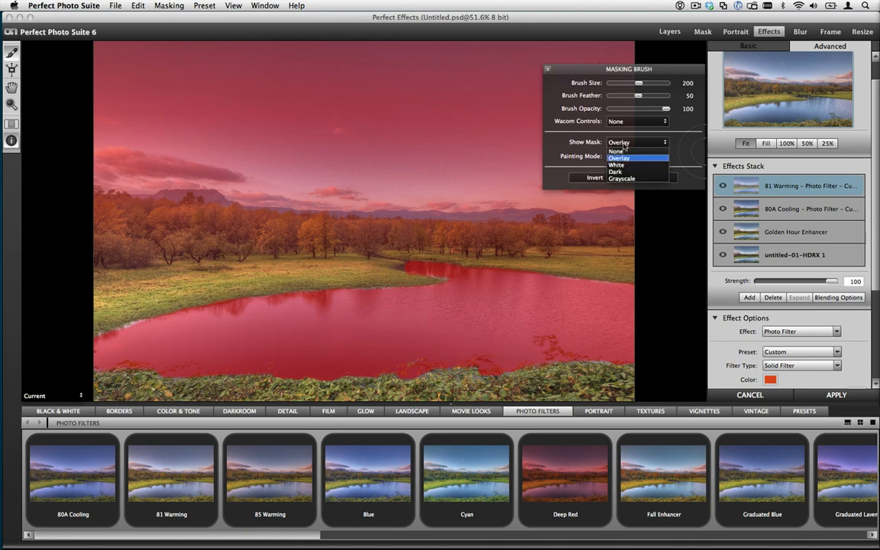
pyautogui.click(618, 151)
pyautogui.click(547, 69)
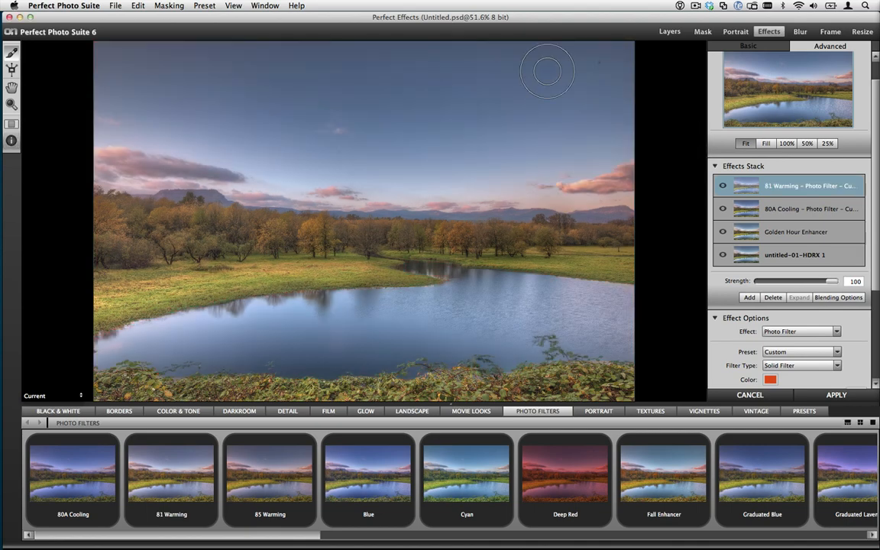
pyautogui.press('super+Tab')
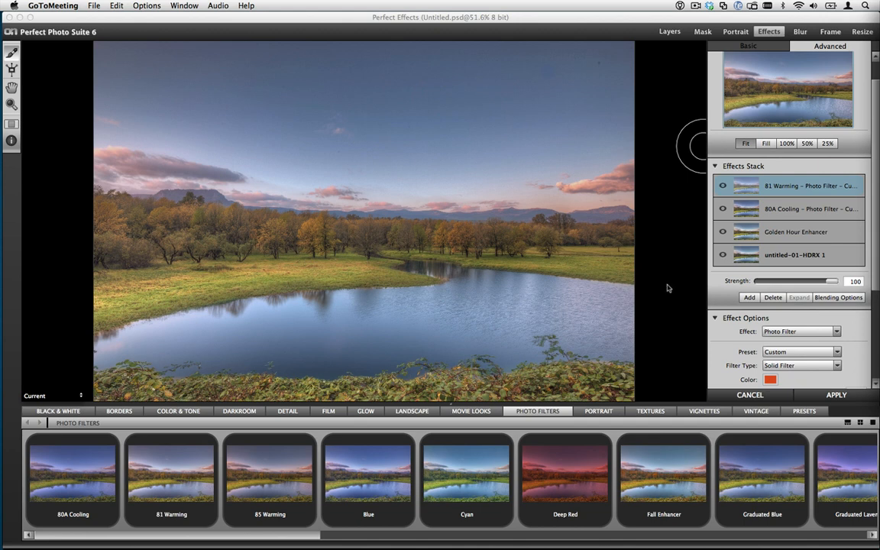
pyautogui.click(12, 141)
pyautogui.click(12, 141)
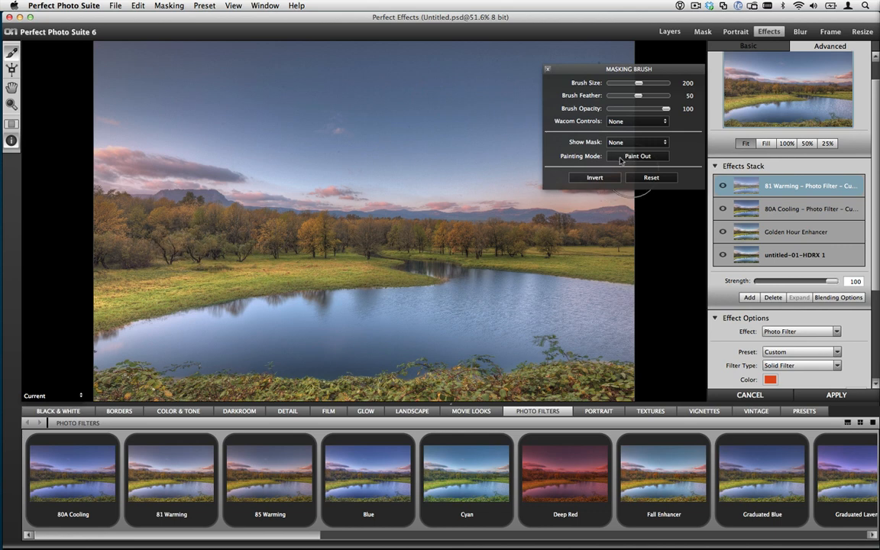
pyautogui.click(547, 68)
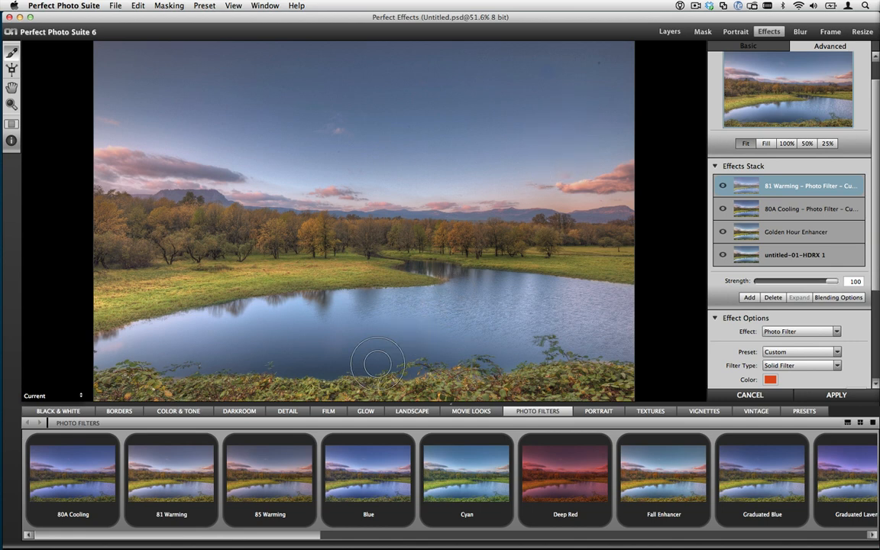
# Step: Add a layer with the Black and White effect, setting Contrast to -13 and Color Filter to 142
pyautogui.click(750, 297)
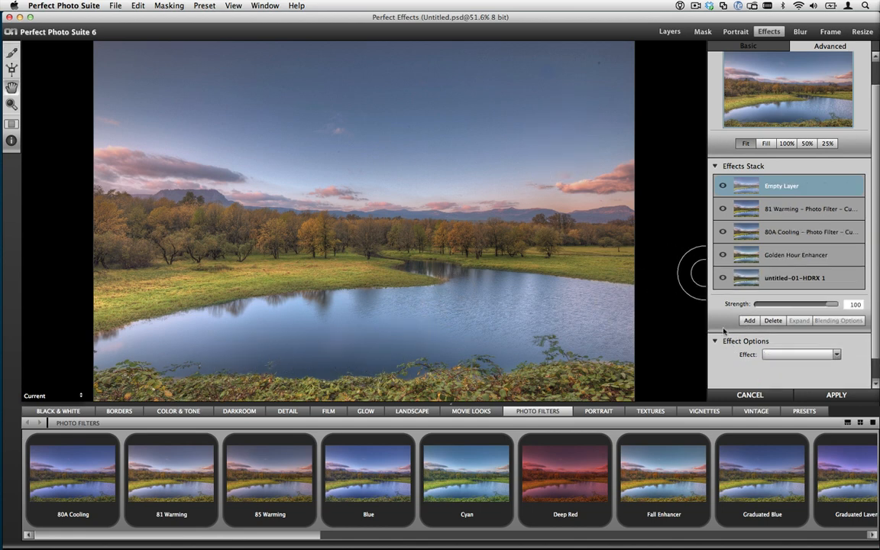
pyautogui.scroll(-2, 787, 252)
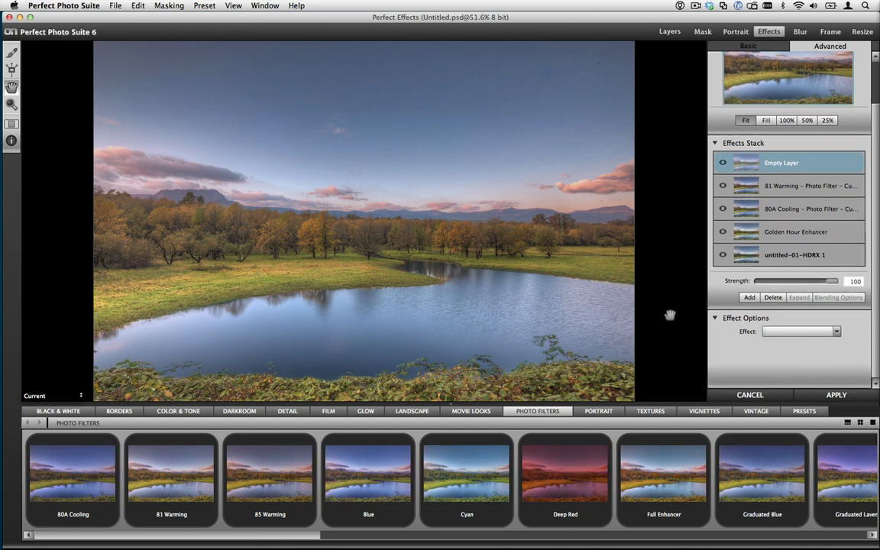
pyautogui.click(813, 333)
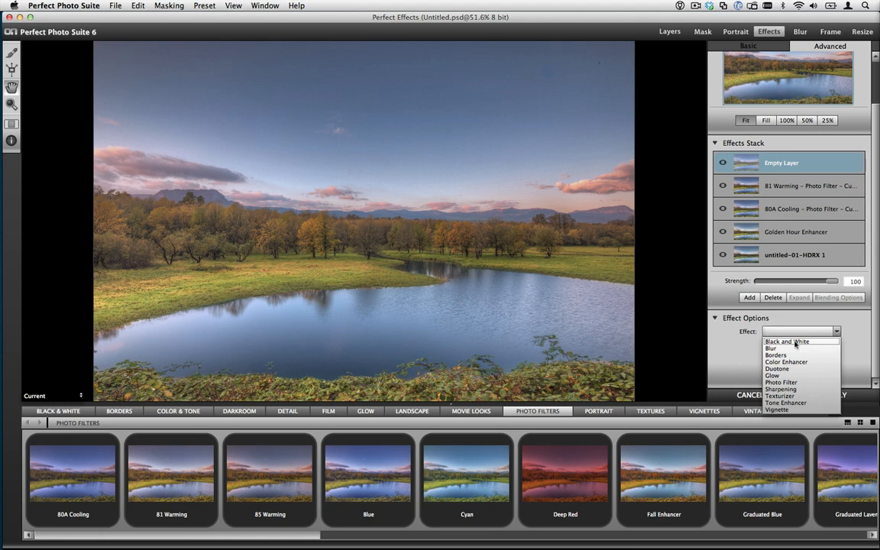
pyautogui.click(781, 341)
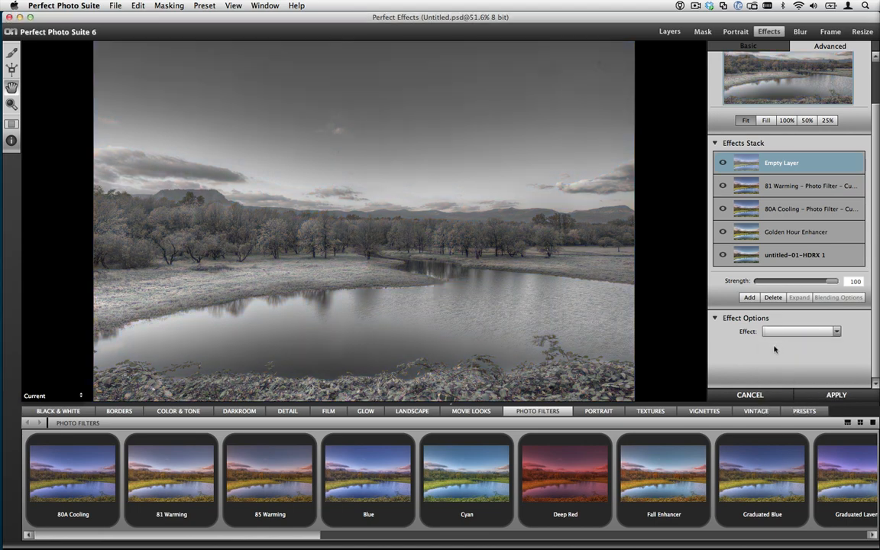
pyautogui.scroll(-3, 876, 366)
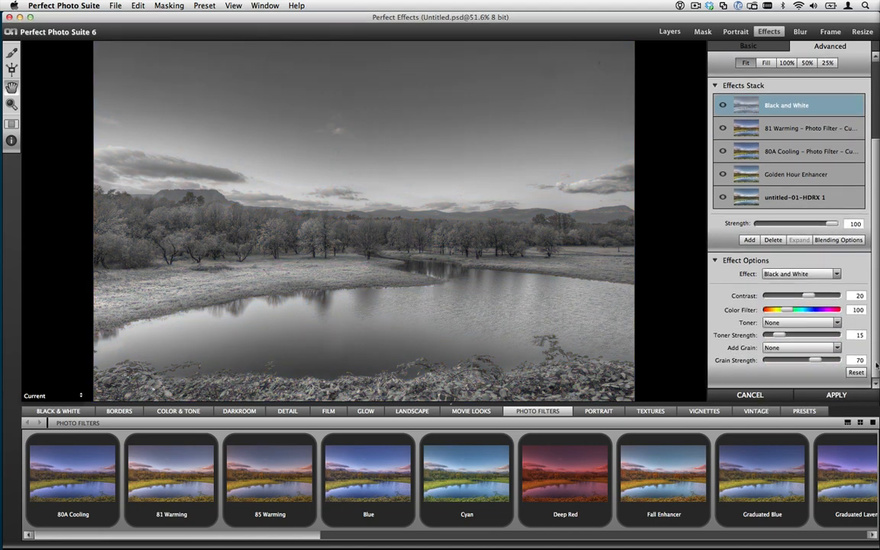
pyautogui.moveTo(809, 296); pyautogui.dragTo(792, 311)
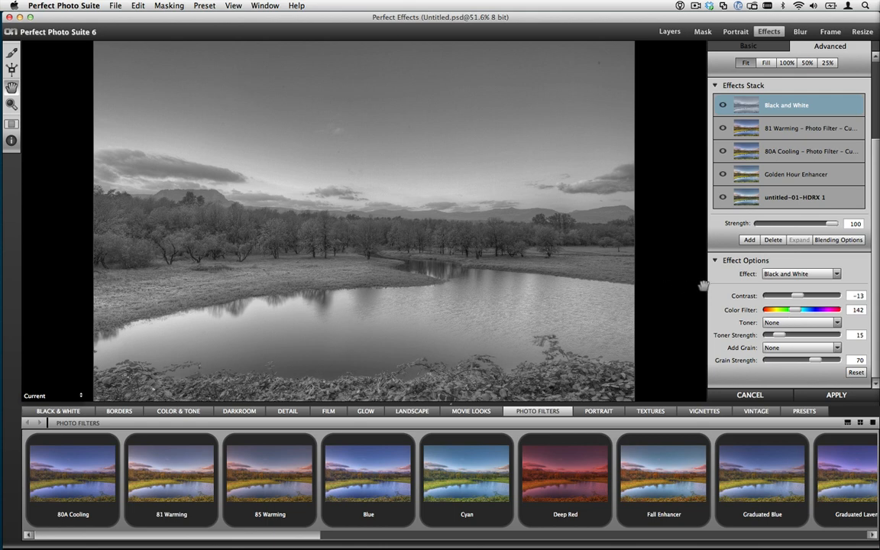
# Step: Tone the Black and White layer with Sepia at a Toner Strength of 23
pyautogui.click(793, 322)
pyautogui.click(787, 301)
pyautogui.click(781, 335)
# Step: Set the Black and White layer's blending mode to Multiply and its strength to 34, and apply these blending options
pyautogui.click(831, 241)
pyautogui.moveTo(507, 182); pyautogui.dragTo(755, 168)
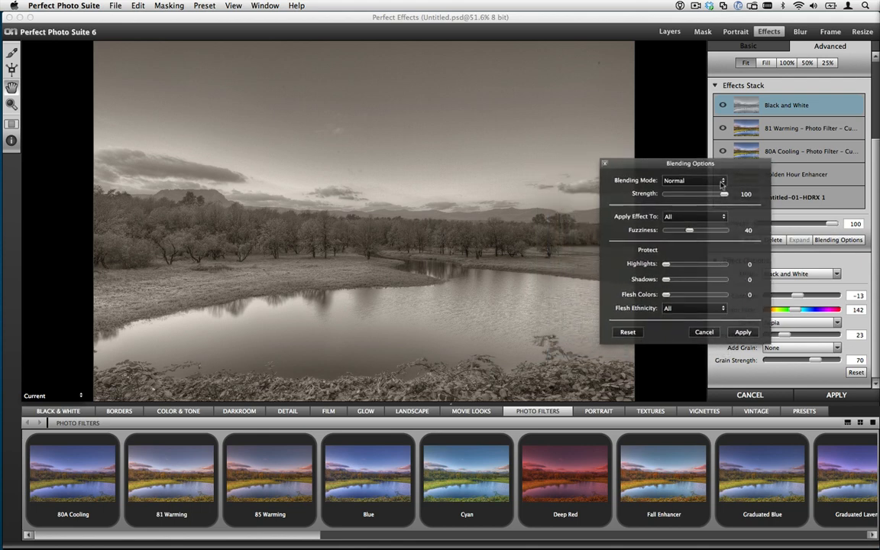
pyautogui.click(721, 185)
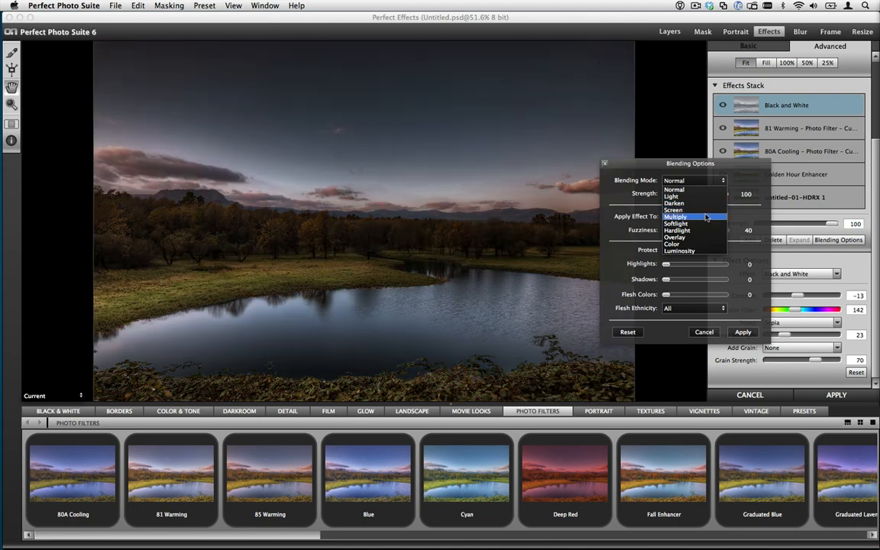
pyautogui.click(707, 216)
pyautogui.moveTo(717, 163)
pyautogui.mouseDown()
pyautogui.moveTo(751, 166)
pyautogui.moveTo(761, 141)
pyautogui.moveTo(753, 175)
pyautogui.moveTo(723, 175)
pyautogui.moveTo(732, 174)
pyautogui.mouseUp()
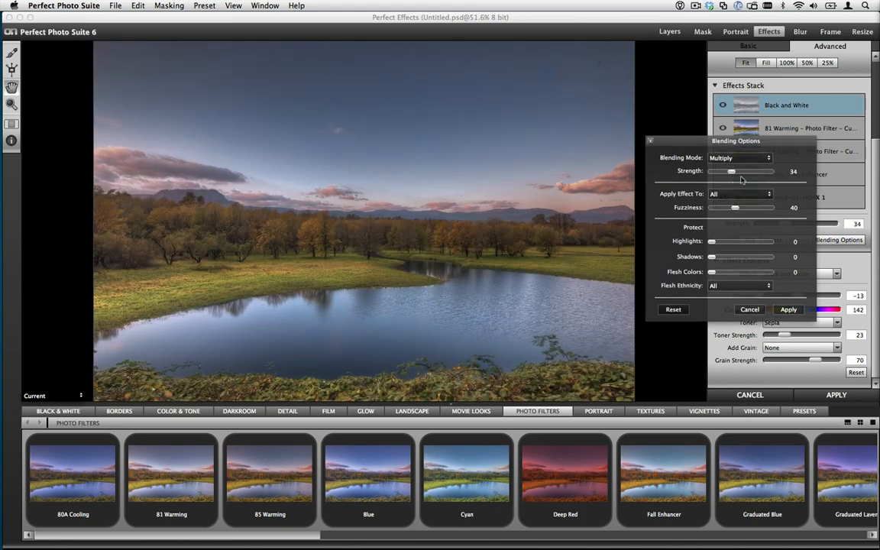
pyautogui.click(774, 310)
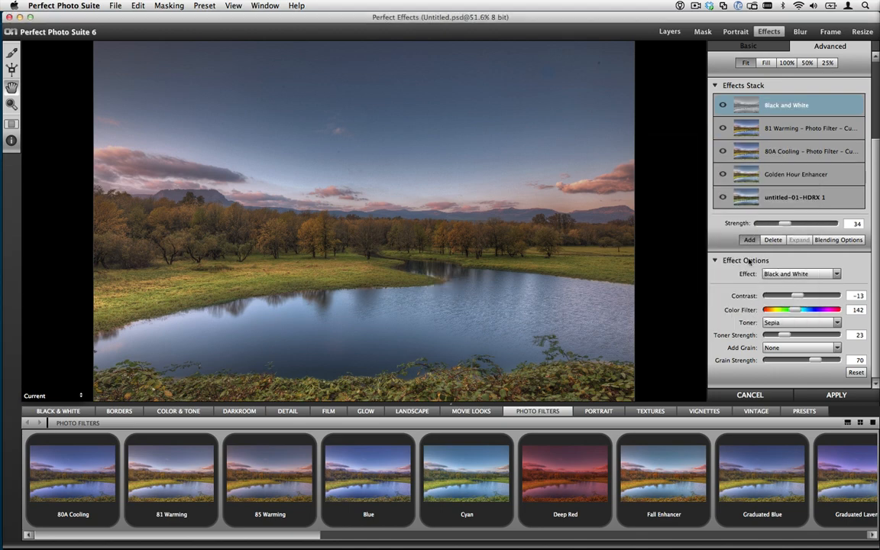
# Step: Add another layer to the effects stack with the Deep Forest glow effect and set its strength to 28
pyautogui.click(750, 240)
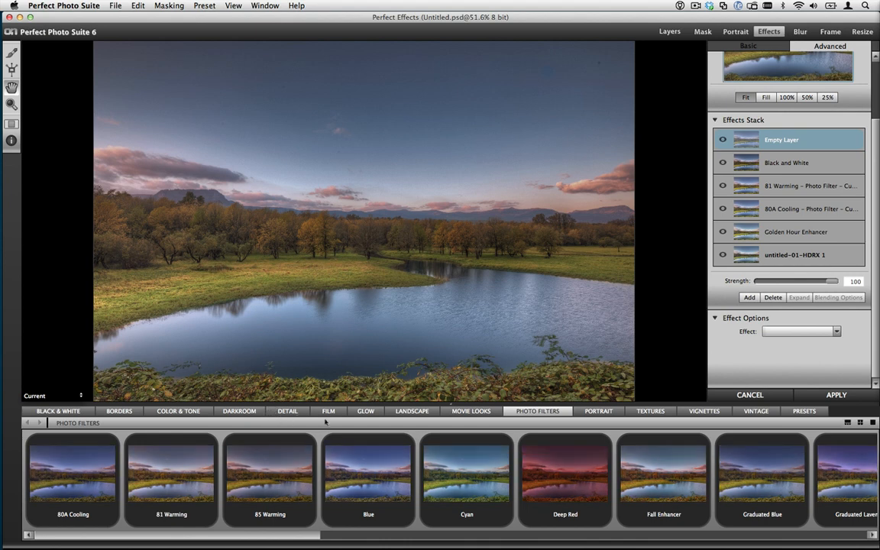
pyautogui.click(363, 411)
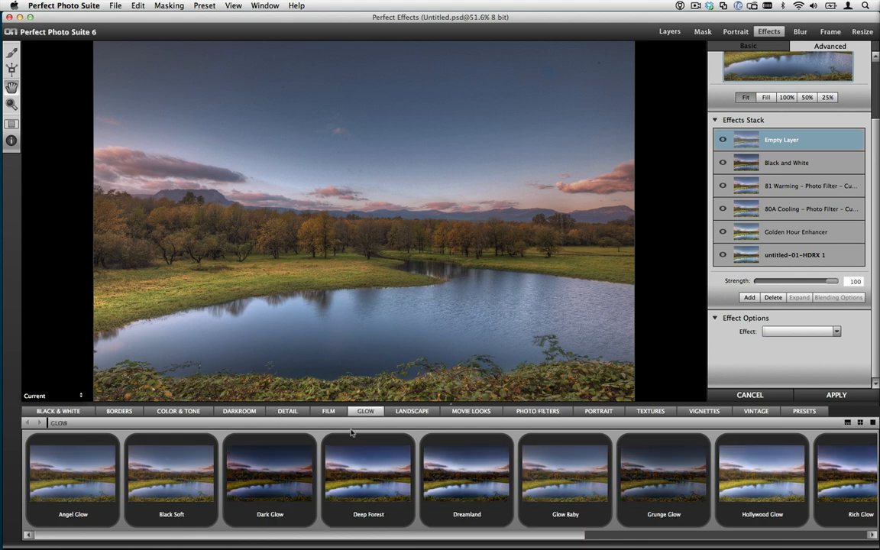
pyautogui.click(373, 475)
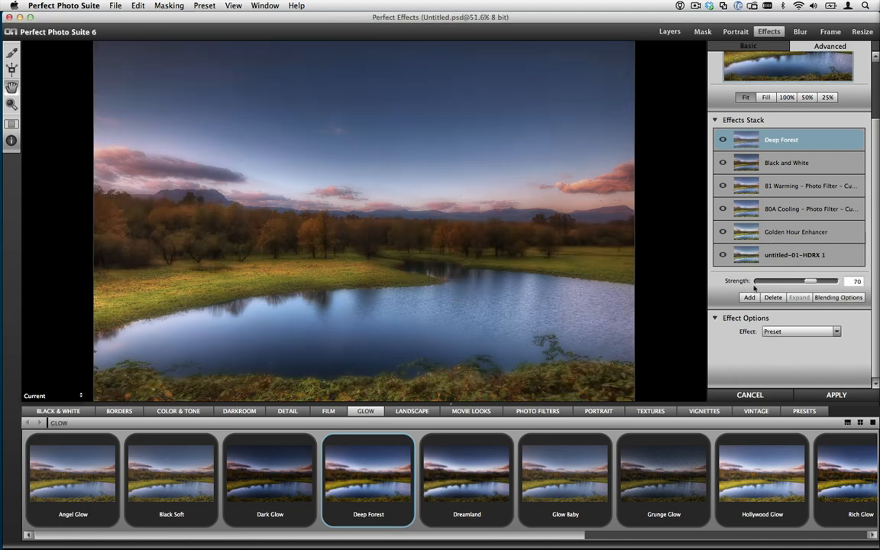
pyautogui.moveTo(832, 282); pyautogui.dragTo(779, 285)
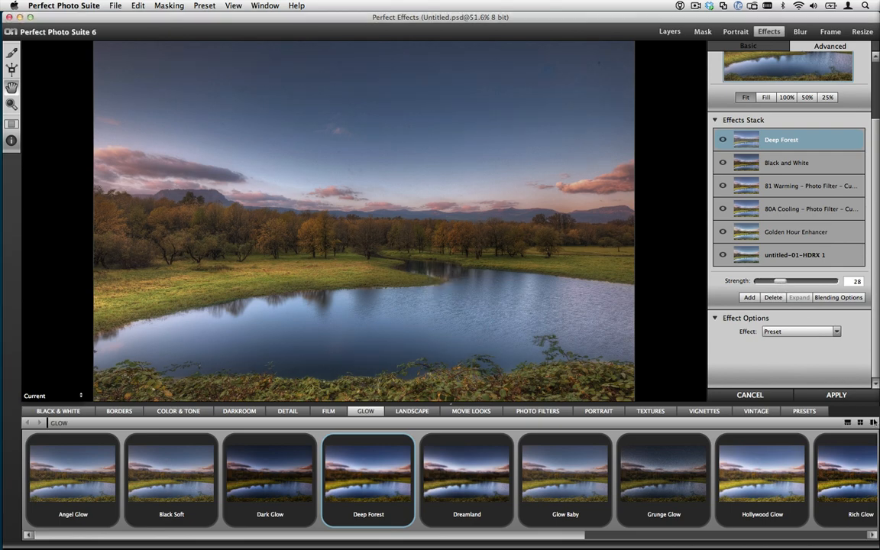
# Step: Compare the original with the current result in a larger preview and apply the effects stack to the photo
pyautogui.click(873, 424)
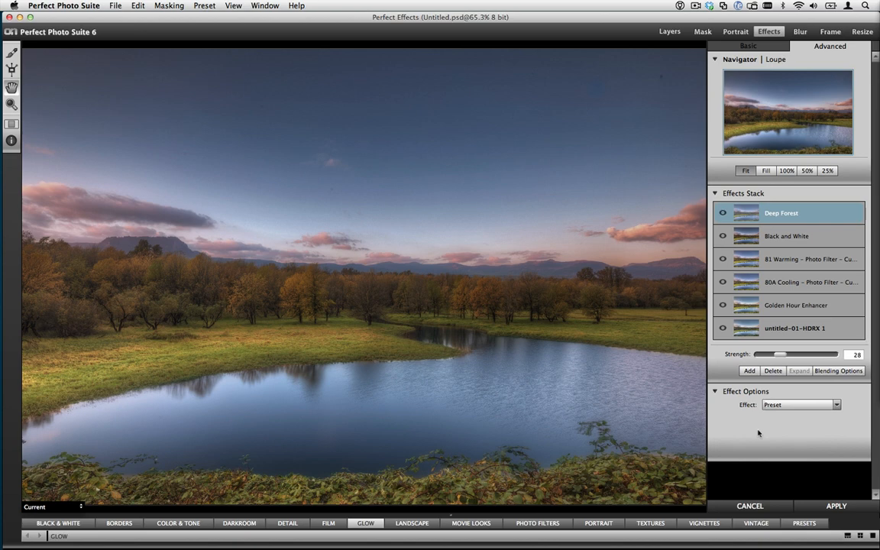
pyautogui.press('p')
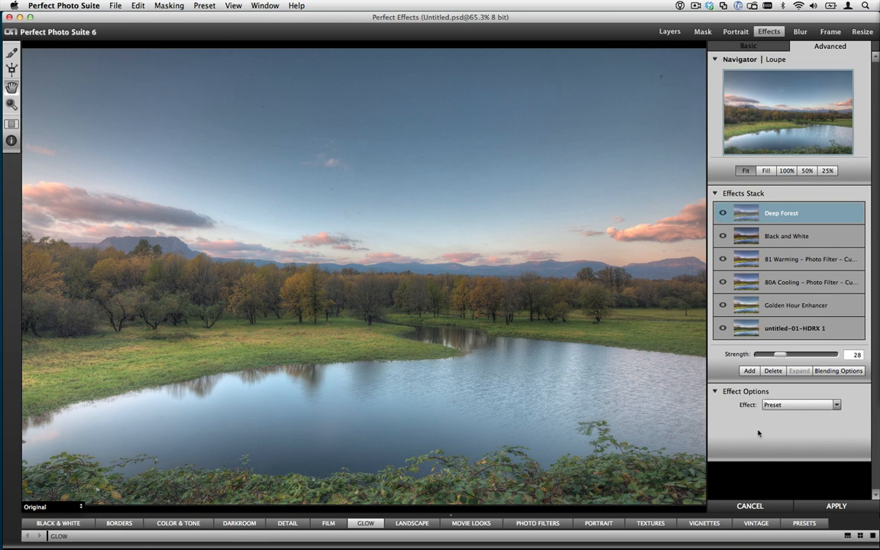
pyautogui.press('super+p')
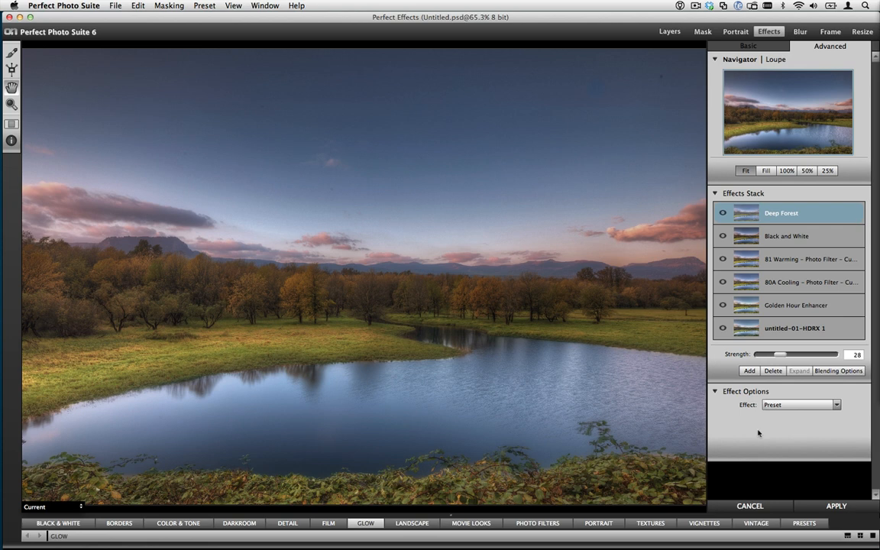
pyautogui.click(830, 503)
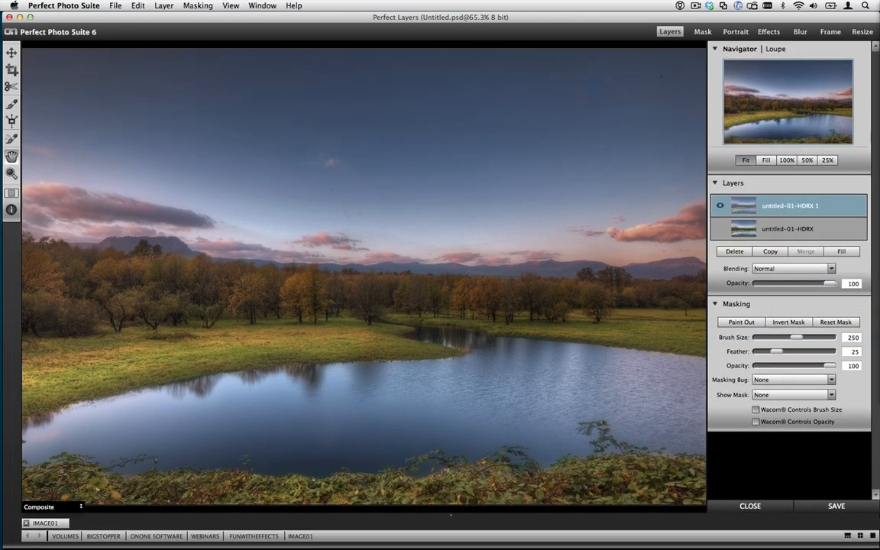
# Step: Duplicate the enhanced untitled-01-HDRX 1 layer and set the copy to Soft Light blending at 33 opacity
pyautogui.click(787, 228)
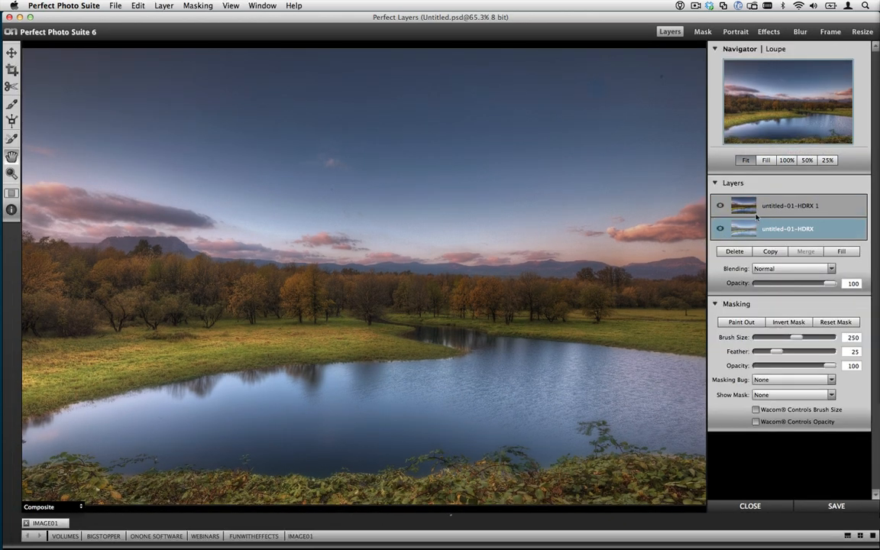
pyautogui.click(784, 207)
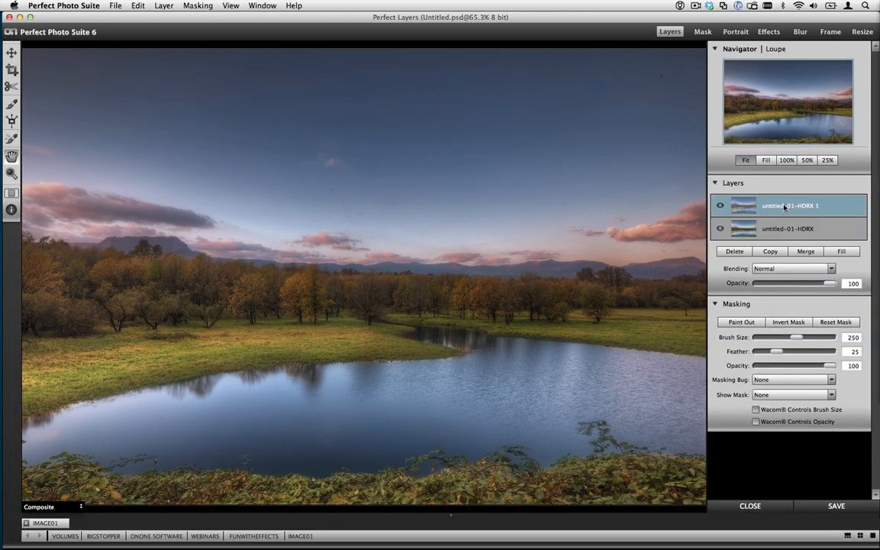
pyautogui.click(770, 253)
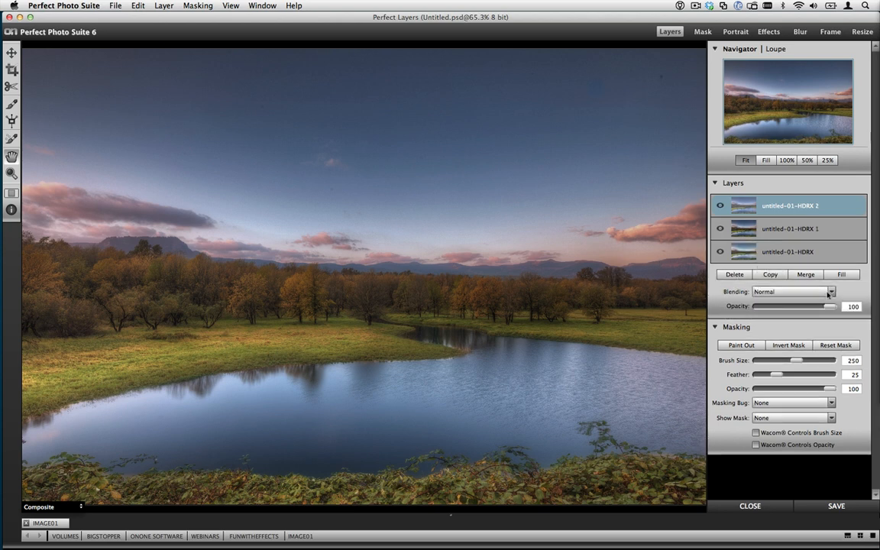
pyautogui.click(810, 292)
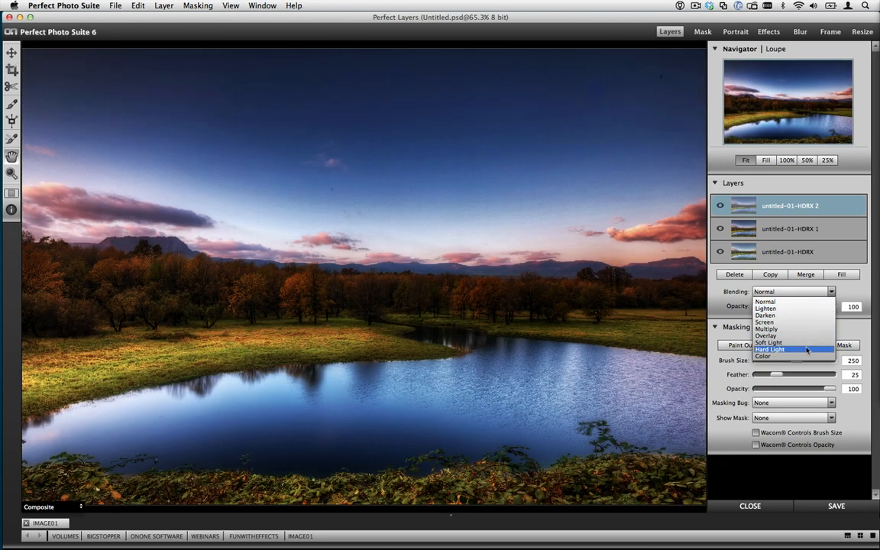
pyautogui.click(802, 342)
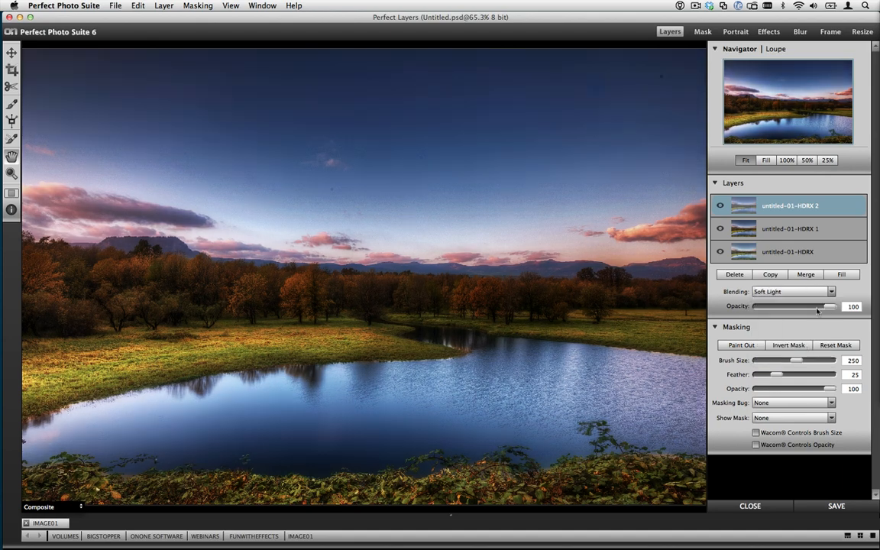
pyautogui.moveTo(831, 307); pyautogui.dragTo(786, 310)
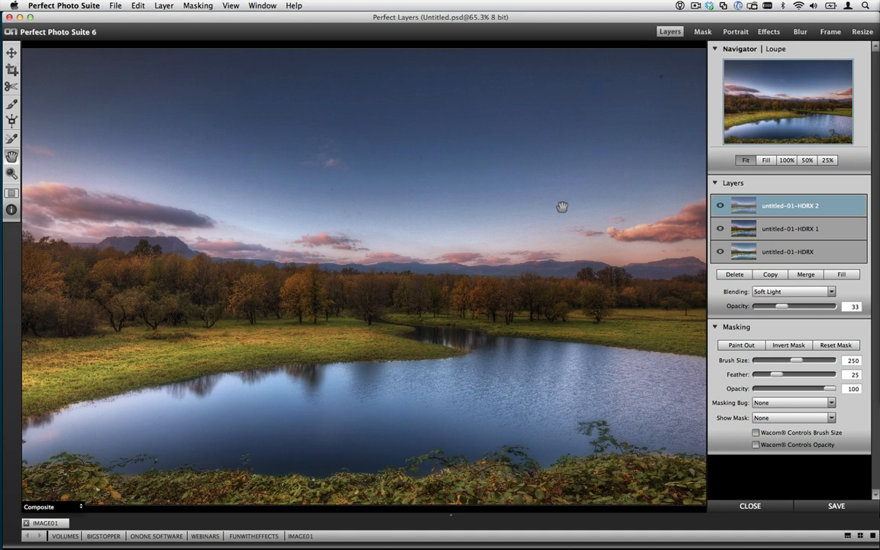
# Step: Compare the photo with and without the Soft Light layer and merge all layers into one
pyautogui.click(720, 207)
pyautogui.click(720, 206)
pyautogui.click(11, 139)
pyautogui.click(799, 273)
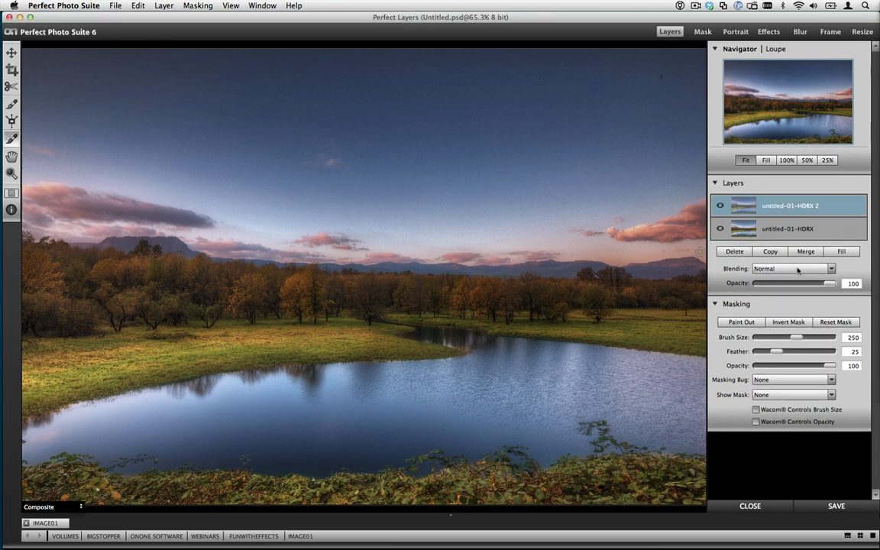
pyautogui.click(806, 251)
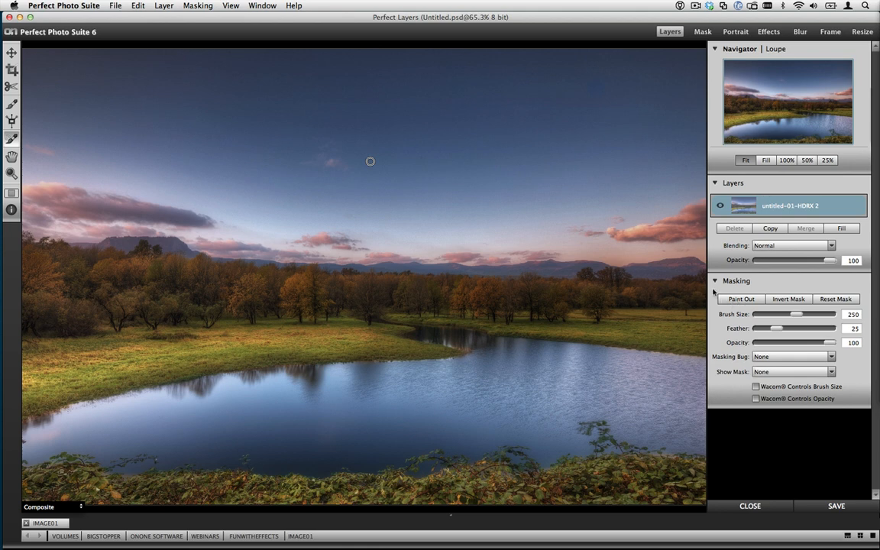
# Step: Add a color fill layer using the Lighten preset and reduce its opacity to 7
pyautogui.click(839, 228)
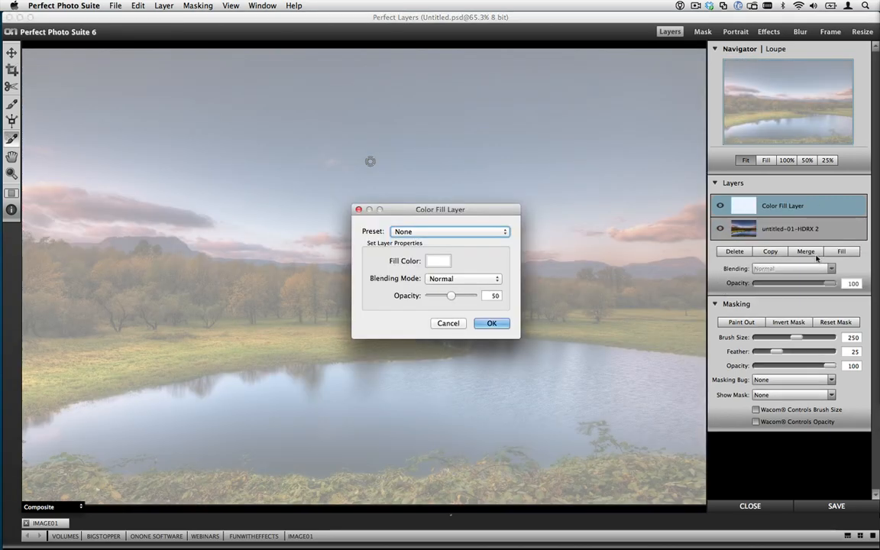
pyautogui.click(474, 233)
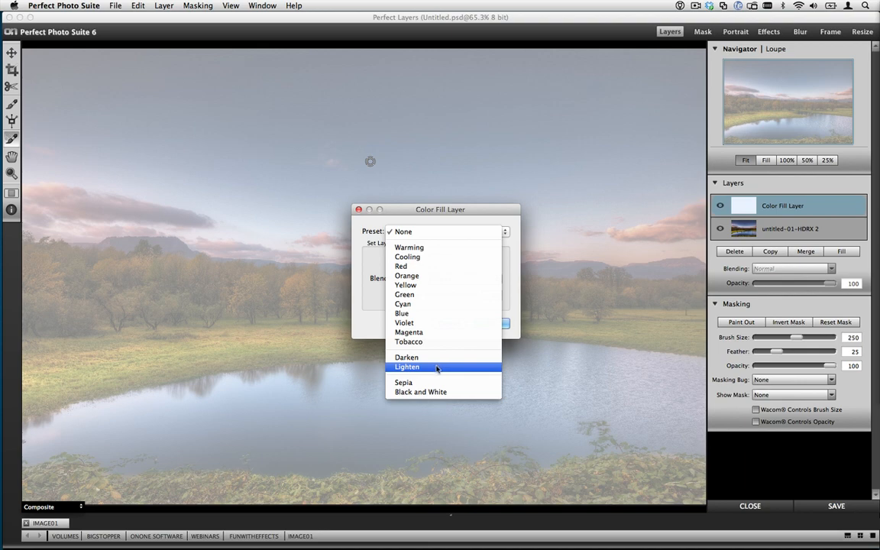
pyautogui.click(436, 366)
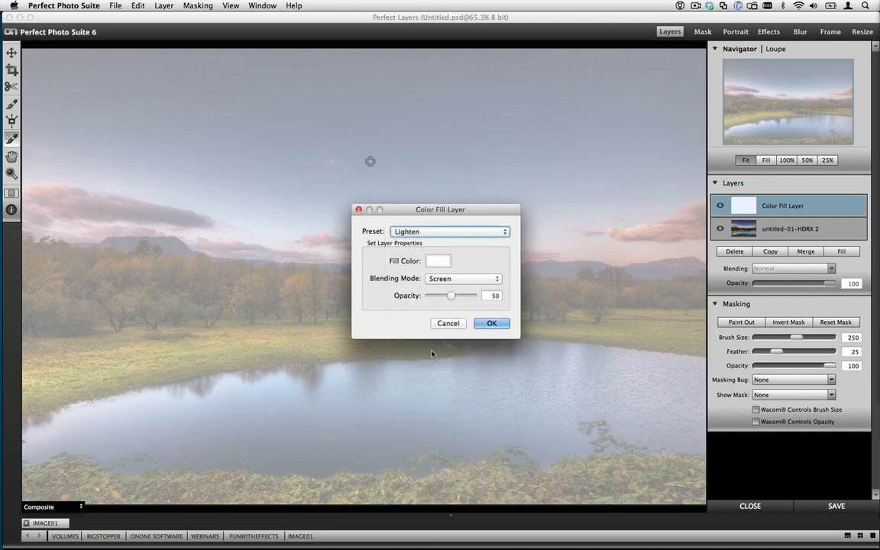
pyautogui.click(493, 324)
pyautogui.moveTo(795, 283); pyautogui.dragTo(763, 285)
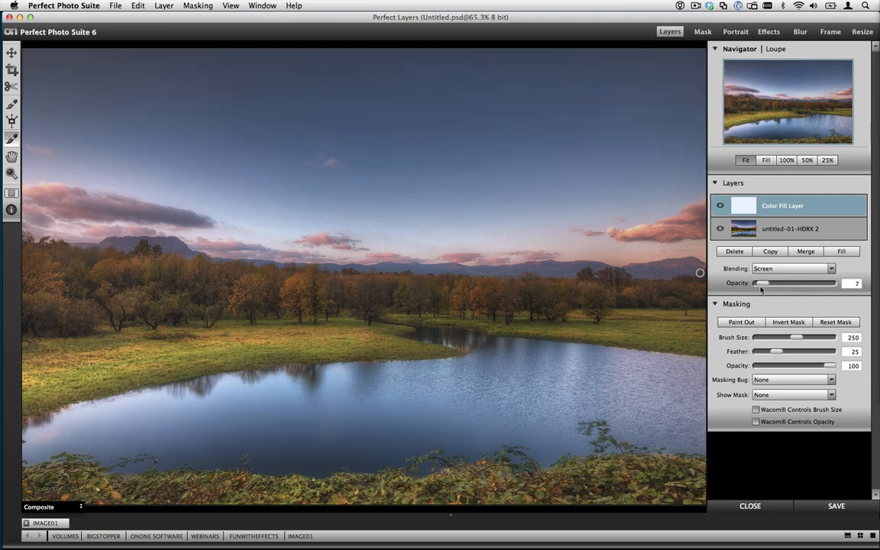
# Step: Check the photo without the Color Fill Layer and merge that layer with the photo layer beneath it
pyautogui.click(720, 206)
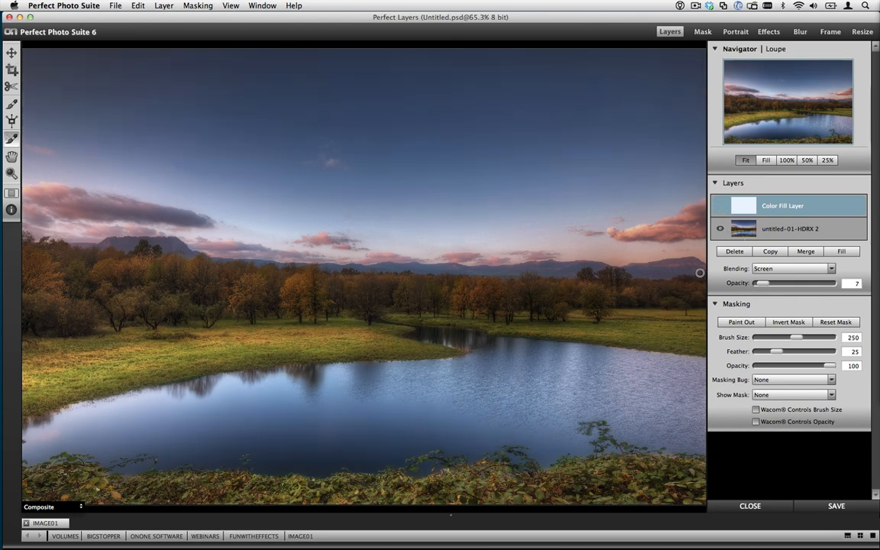
pyautogui.press('super+Tab')
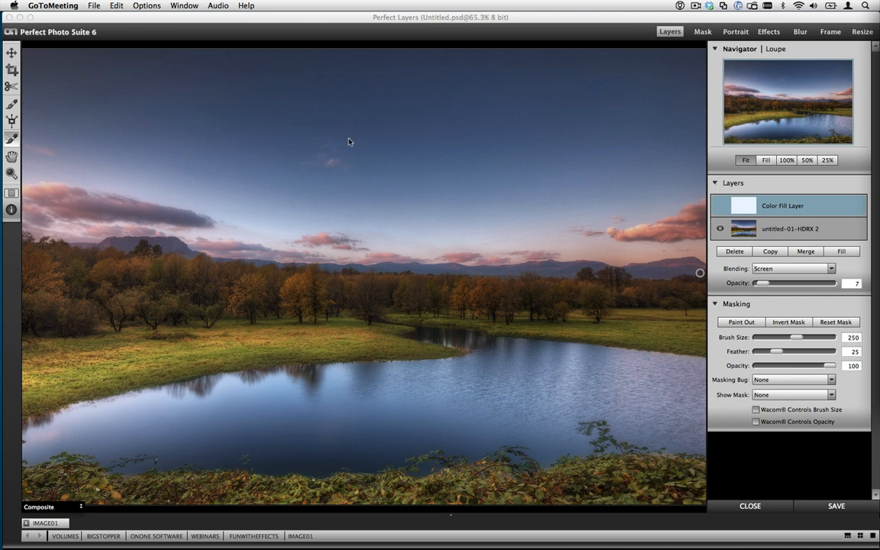
pyautogui.click(792, 252)
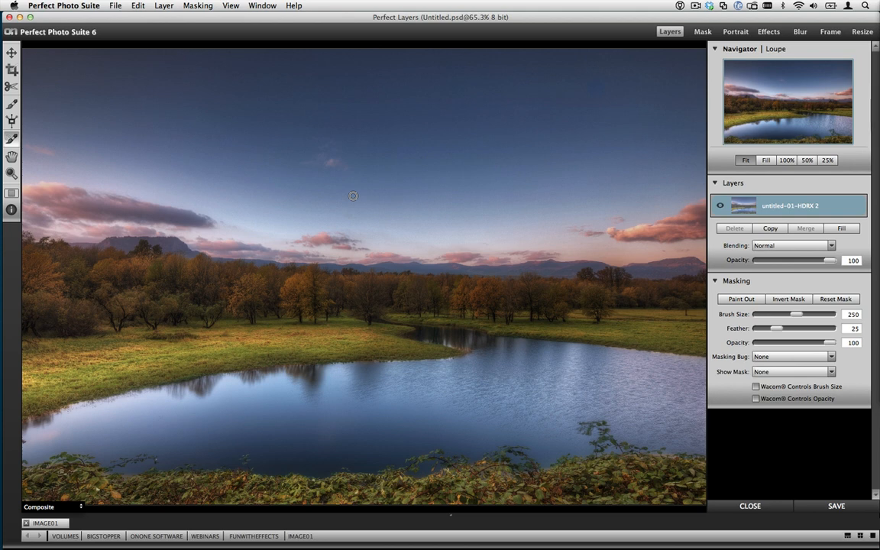
# Step: Browse the supplied backgrounds as thumbnails and open the Skies folder
pyautogui.click(114, 7)
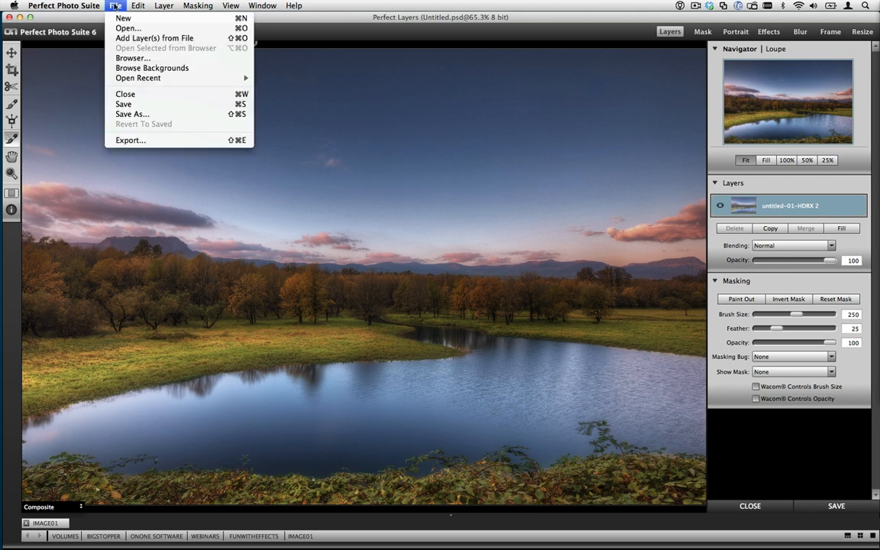
pyautogui.click(112, 68)
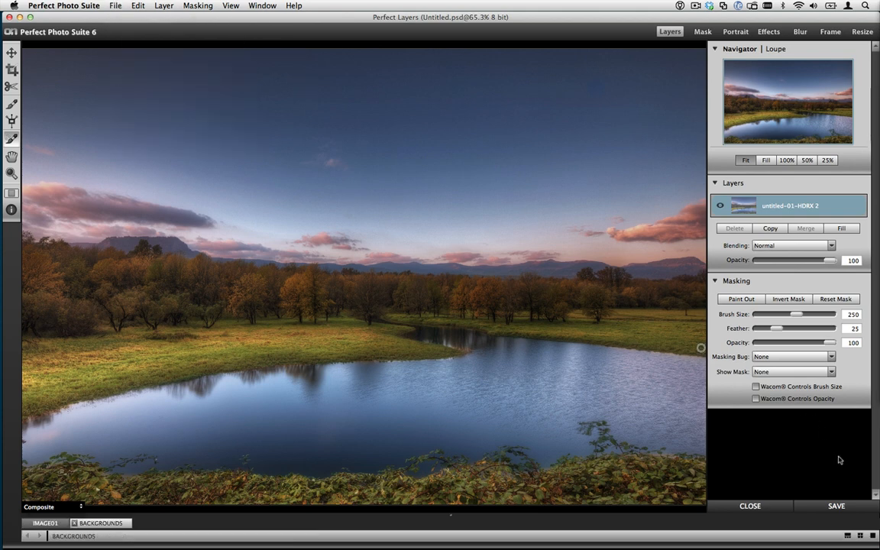
pyautogui.click(847, 537)
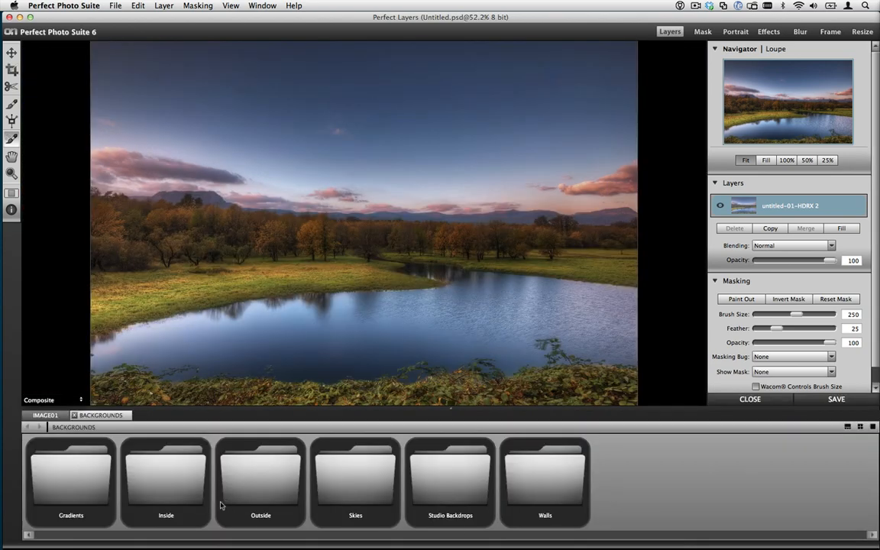
pyautogui.doubleClick(347, 482)
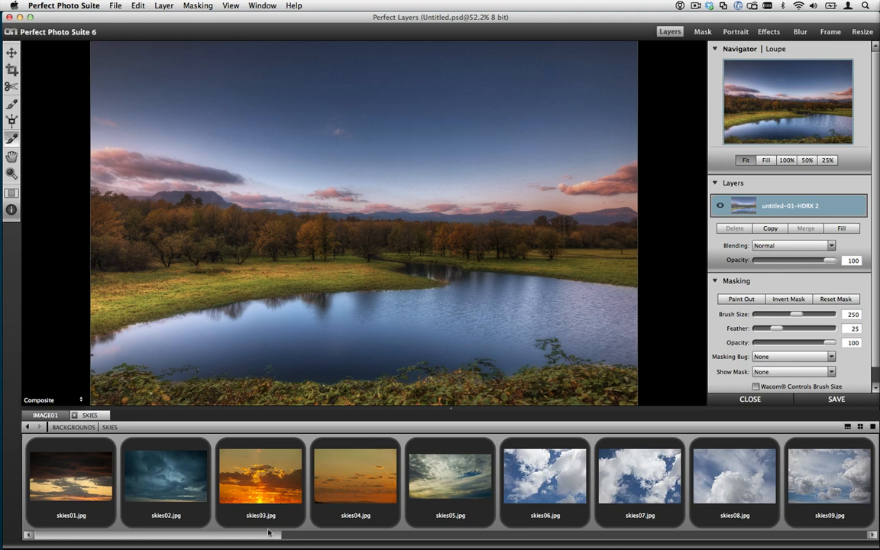
# Step: Find skies28.jpg among the sky backgrounds and add it to the open photo as a new layer
pyautogui.moveTo(263, 537); pyautogui.dragTo(462, 535)
pyautogui.moveTo(475, 534); pyautogui.dragTo(790, 527)
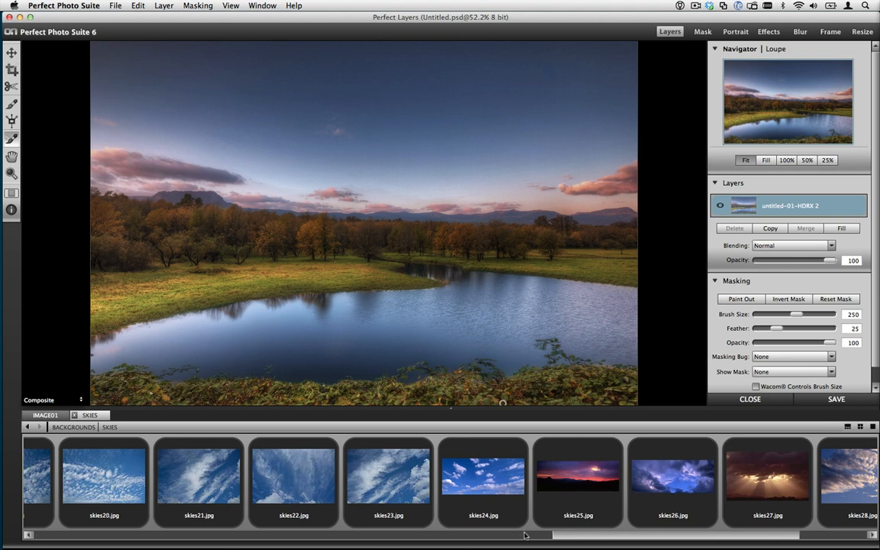
pyautogui.moveTo(566, 534); pyautogui.dragTo(628, 534)
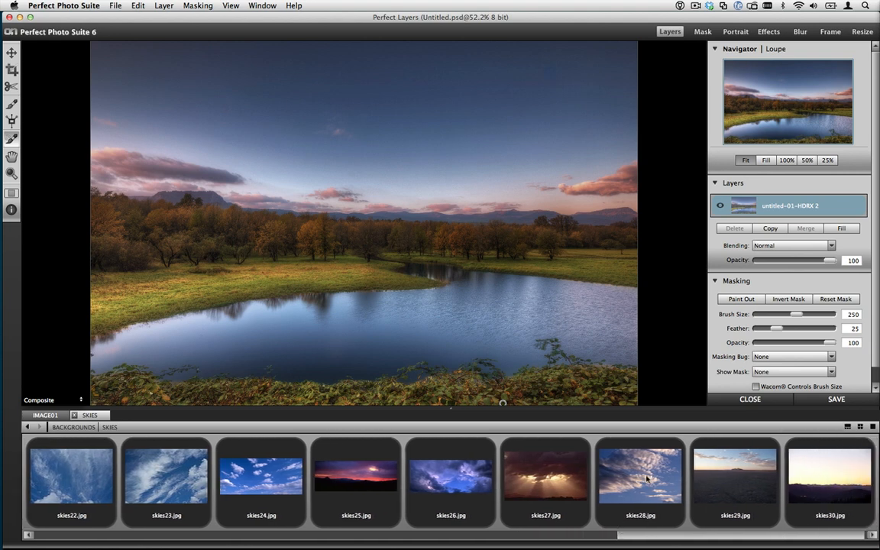
pyautogui.doubleClick(625, 497)
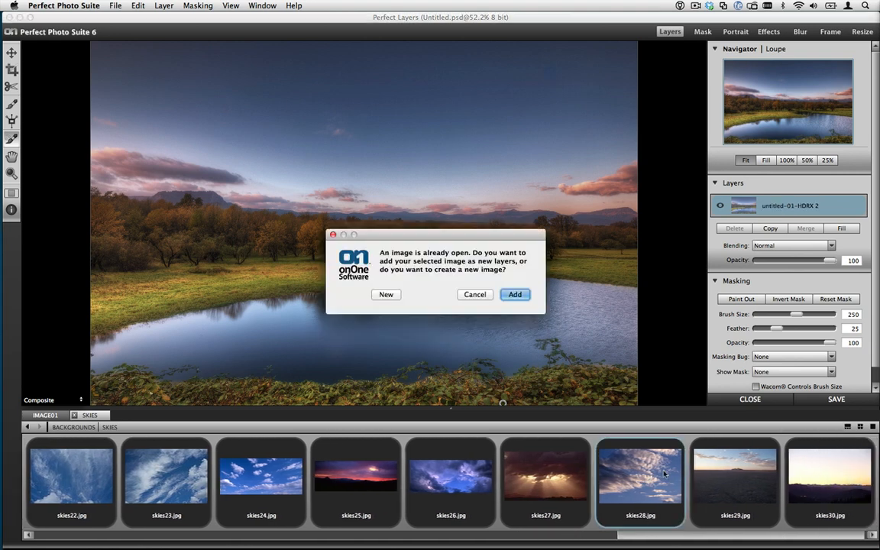
pyautogui.click(515, 295)
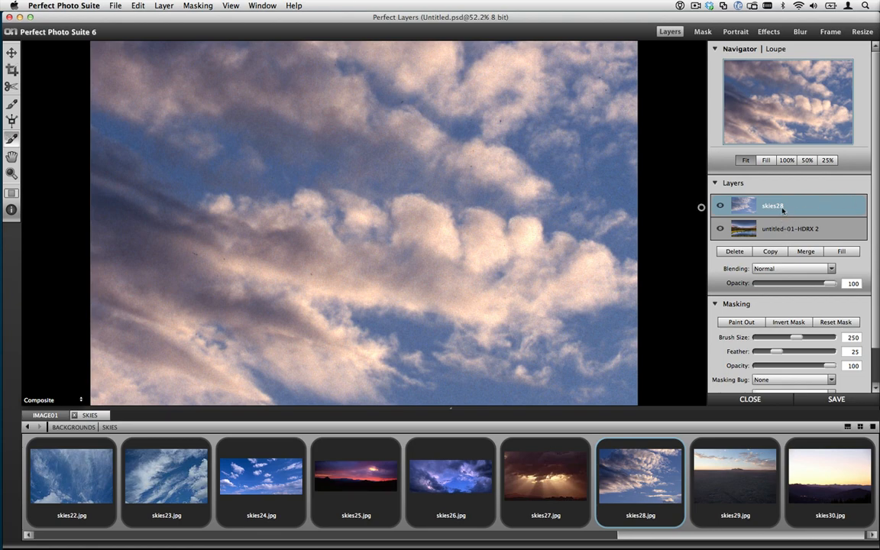
# Step: Place the landscape photo layer above the skies28 layer and open it in Perfect Mask
pyautogui.moveTo(782, 230)
pyautogui.mouseDown()
pyautogui.moveTo(773, 200)
pyautogui.moveTo(770, 219)
pyautogui.mouseUp()
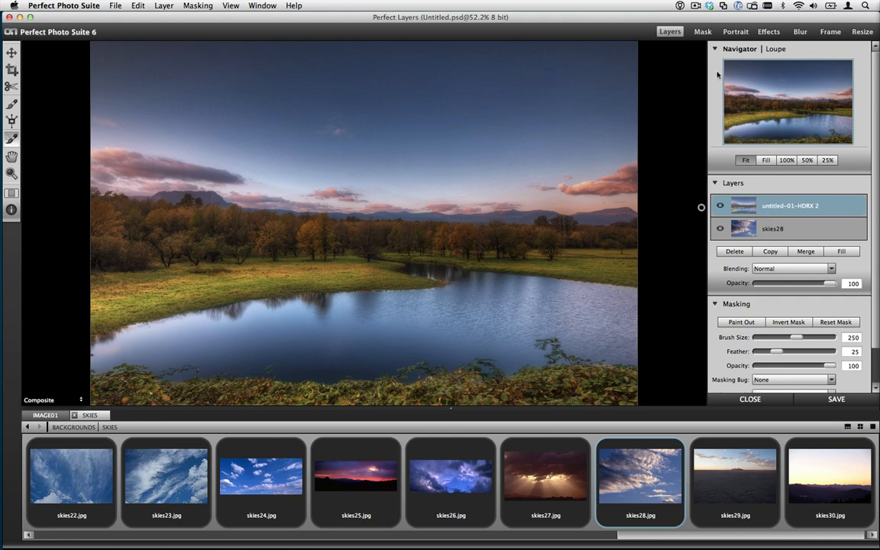
pyautogui.click(702, 32)
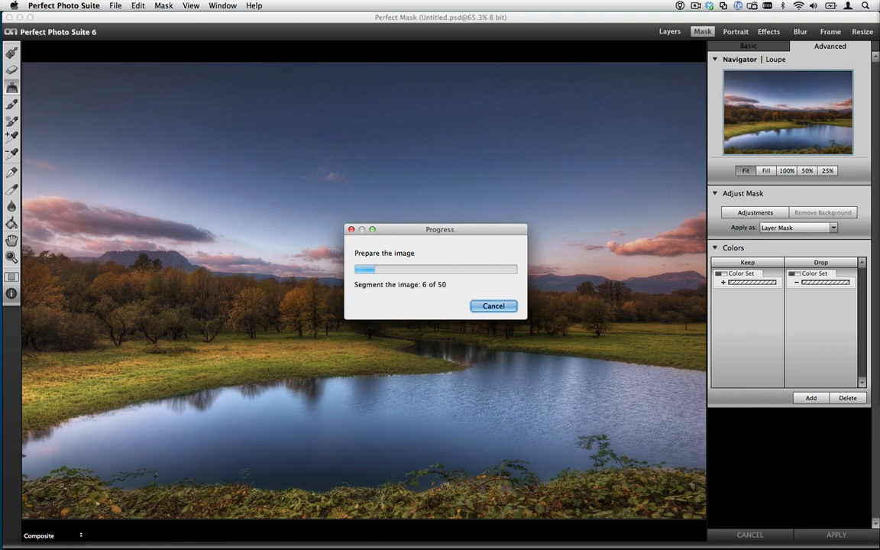
pyautogui.press('super+Tab')
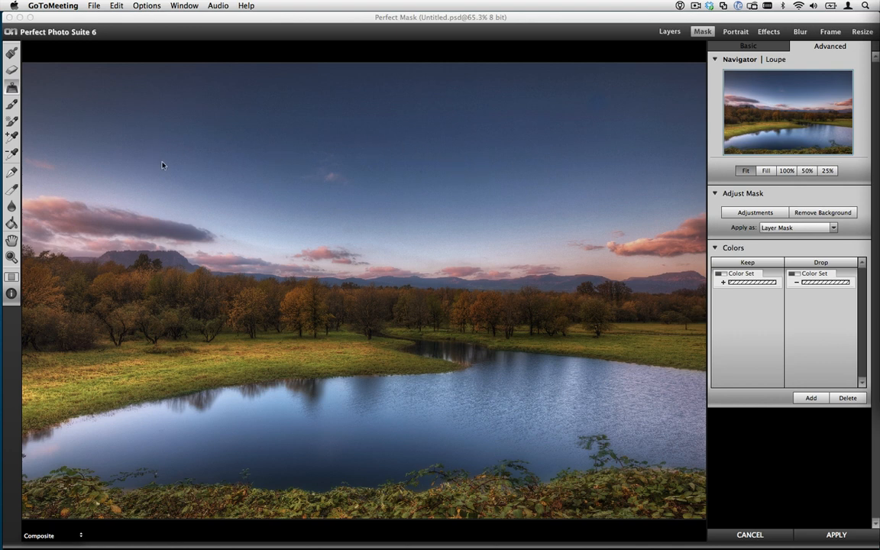
# Step: Sample the colors to keep from the mountain ridge and the tree line along the horizon
pyautogui.click(13, 136)
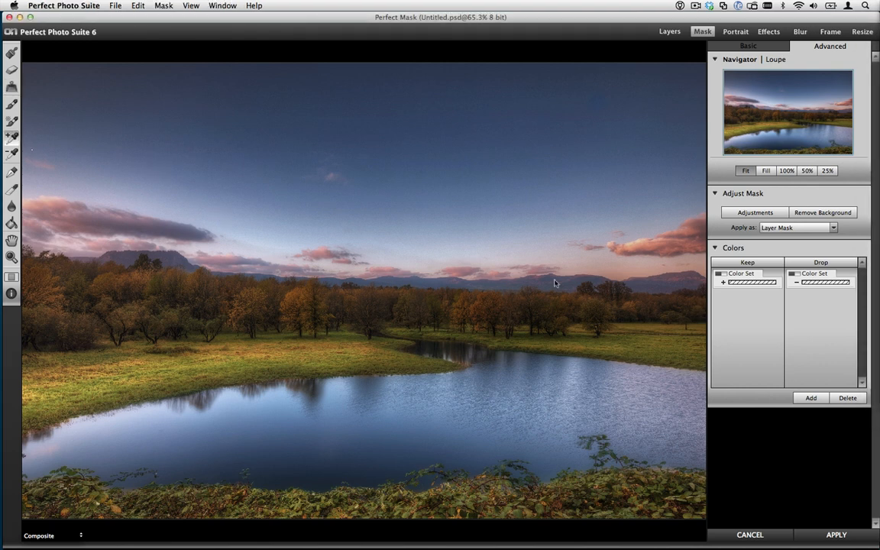
pyautogui.click(685, 274)
pyautogui.click(611, 283)
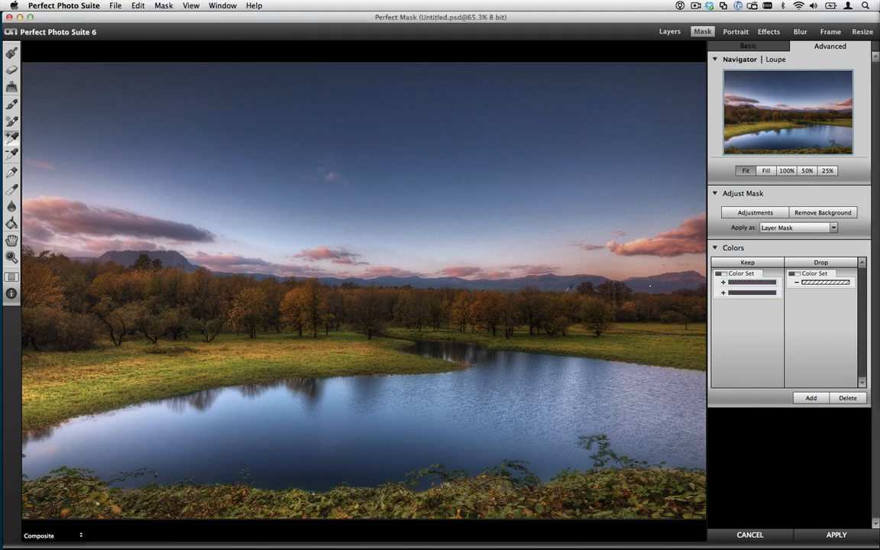
pyautogui.click(567, 284)
pyautogui.click(360, 254)
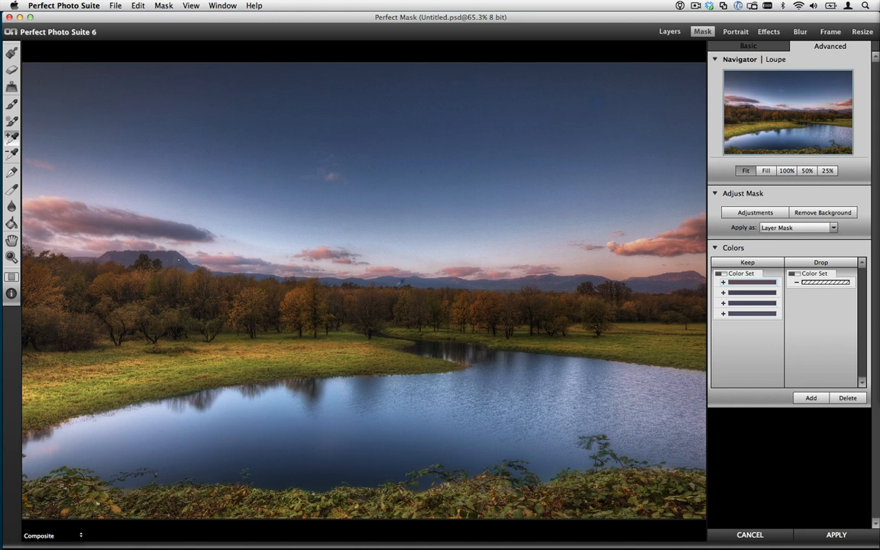
pyautogui.click(395, 277)
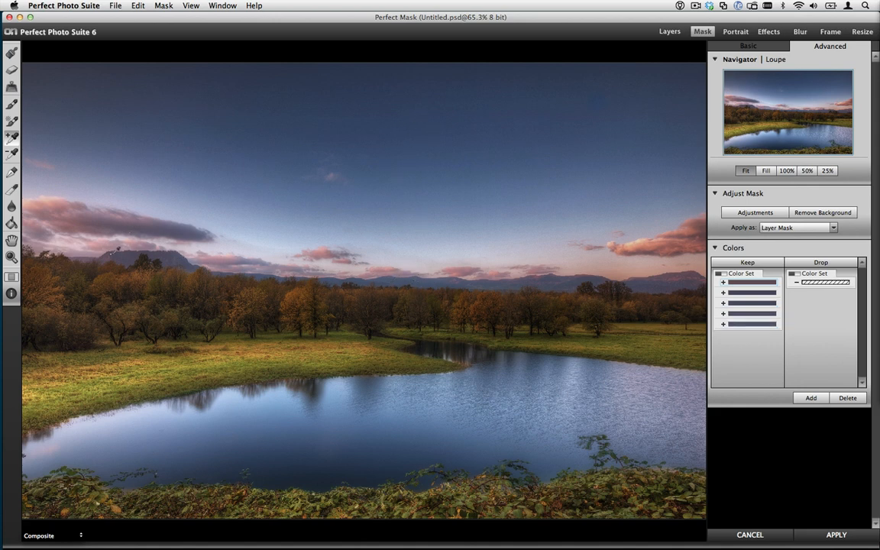
pyautogui.click(119, 247)
pyautogui.click(59, 263)
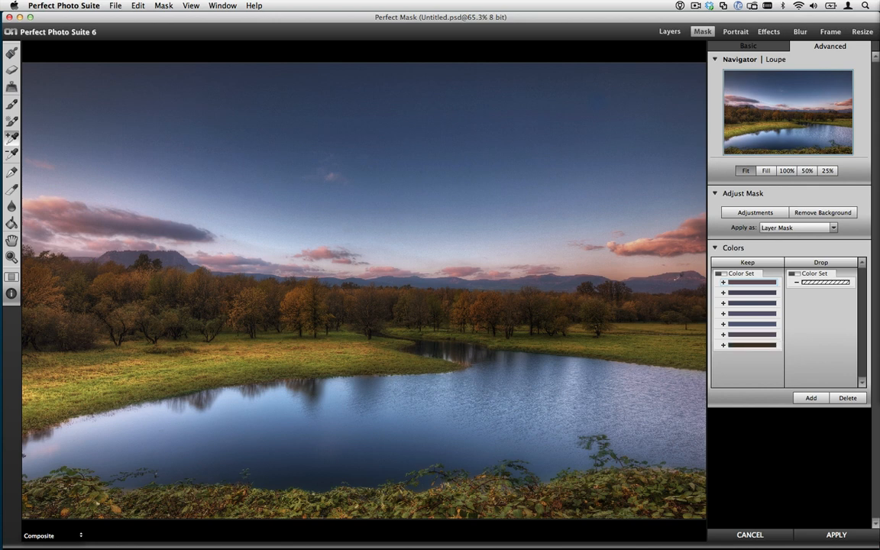
pyautogui.click(690, 294)
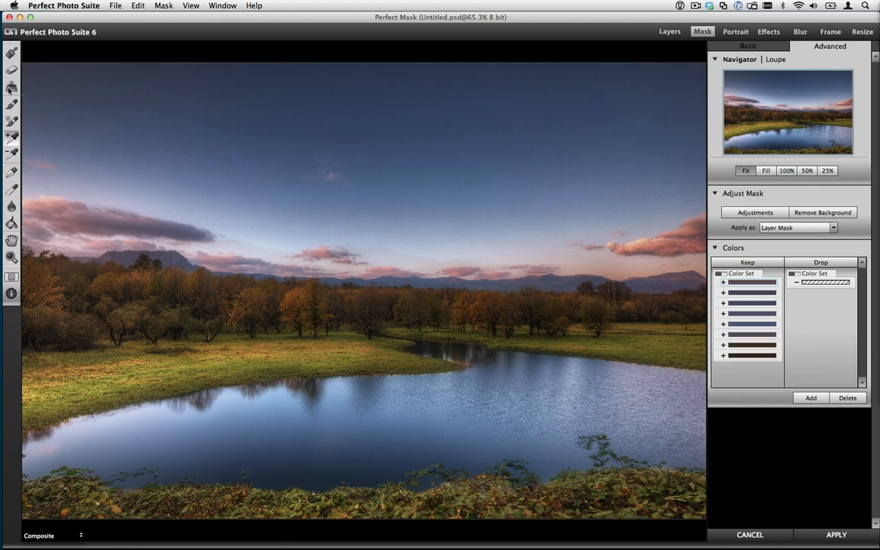
# Step: Sample the colors to drop from the blue sky and the pink clouds
pyautogui.click(13, 151)
pyautogui.click(47, 197)
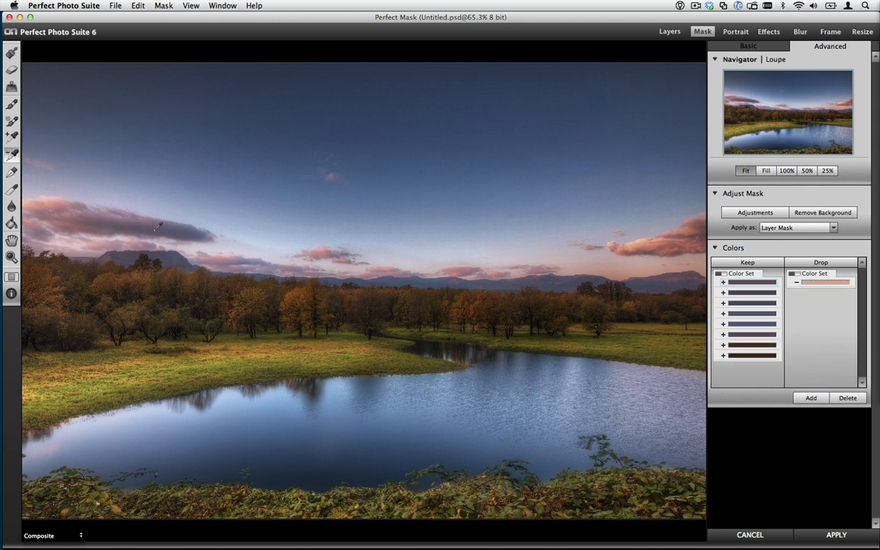
pyautogui.click(143, 202)
pyautogui.click(184, 167)
pyautogui.click(535, 155)
pyautogui.click(600, 171)
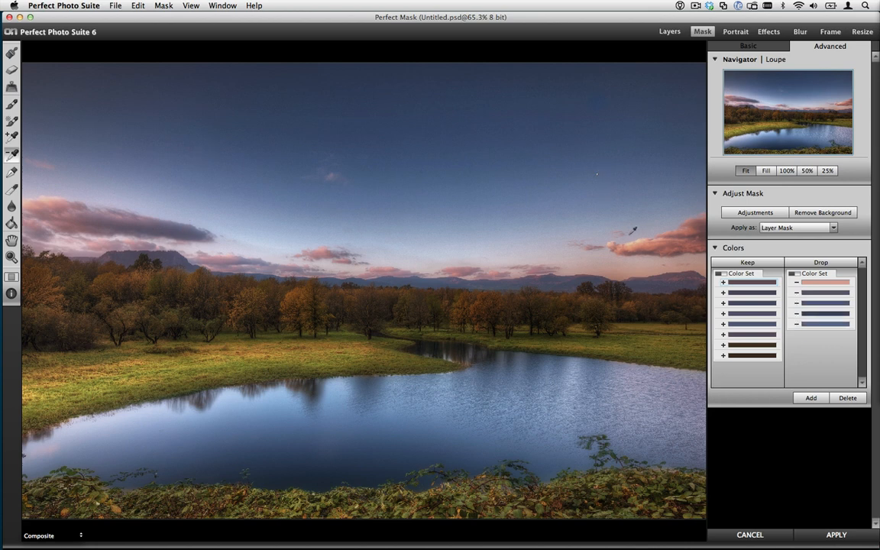
pyautogui.click(632, 230)
pyautogui.click(643, 245)
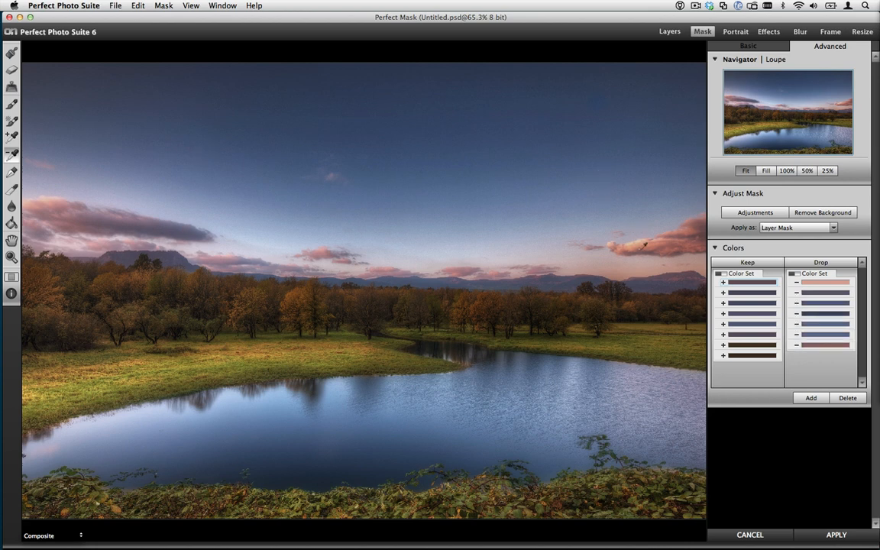
pyautogui.click(689, 226)
pyautogui.click(613, 220)
pyautogui.click(566, 243)
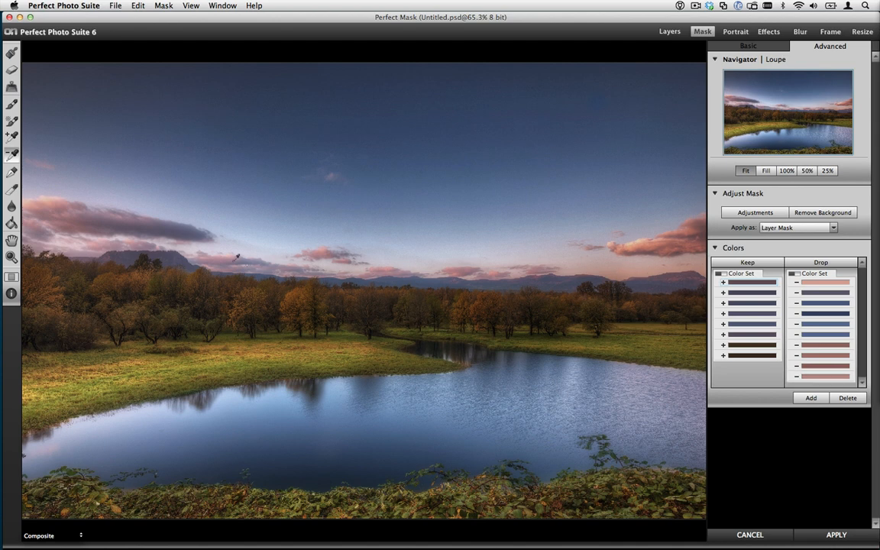
pyautogui.click(75, 243)
# Step: Mark the original sky and its pink clouds as areas to drop so the new sky replaces them
pyautogui.click(12, 71)
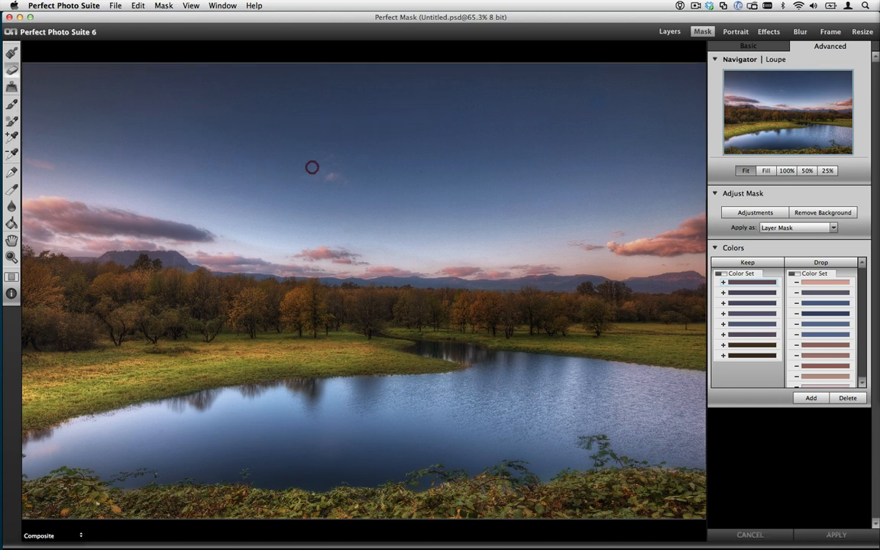
pyautogui.click(307, 227)
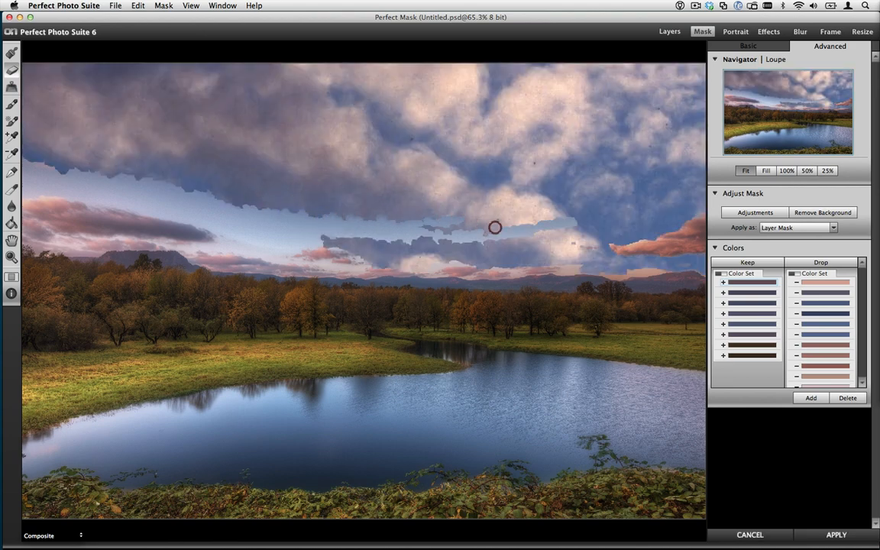
pyautogui.moveTo(650, 244); pyautogui.dragTo(700, 238)
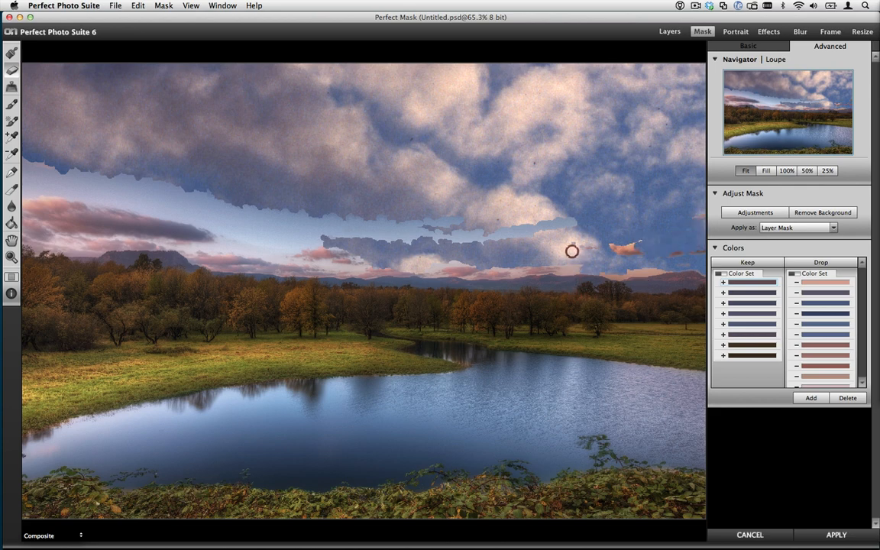
pyautogui.moveTo(98, 224); pyautogui.dragTo(147, 227)
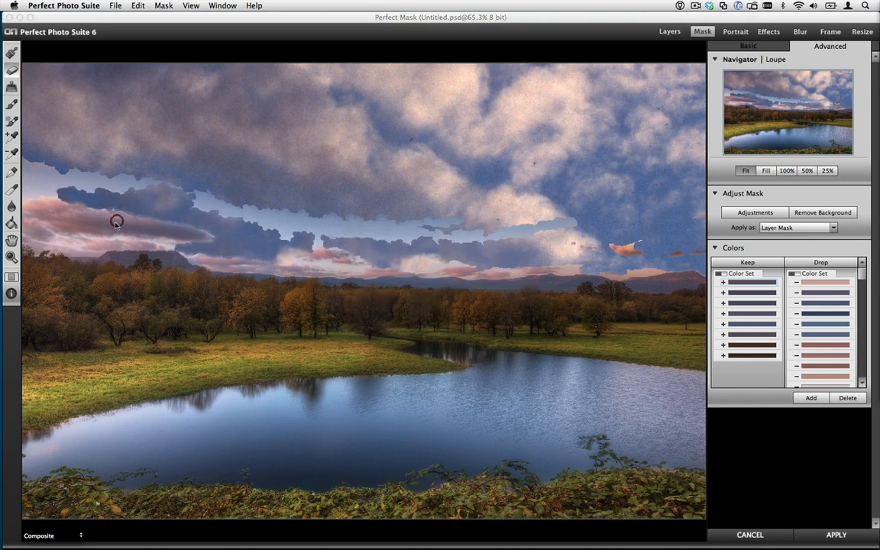
pyautogui.moveTo(34, 225)
pyautogui.mouseDown()
pyautogui.moveTo(161, 241)
pyautogui.moveTo(169, 230)
pyautogui.mouseUp()
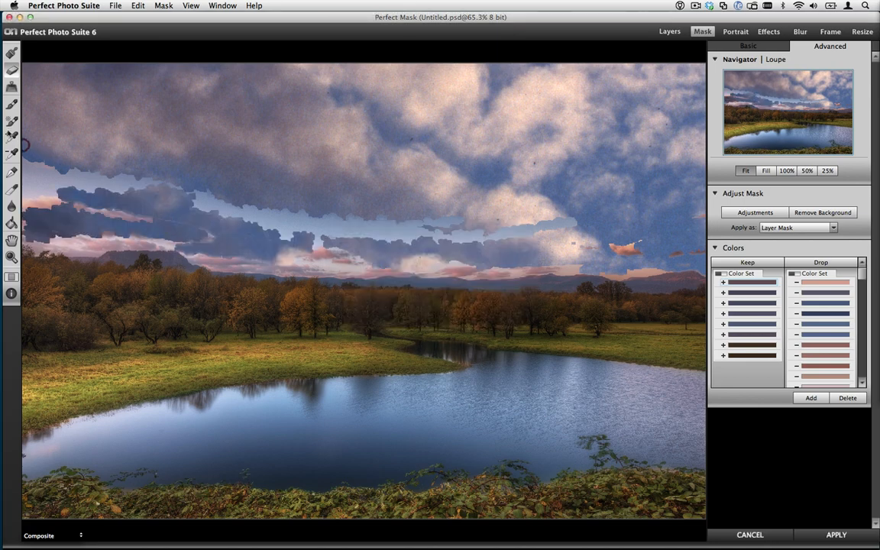
# Step: Enlarge the Masking Brush to 200 and paint out the leftover patches of original sky above the horizon
pyautogui.click(12, 105)
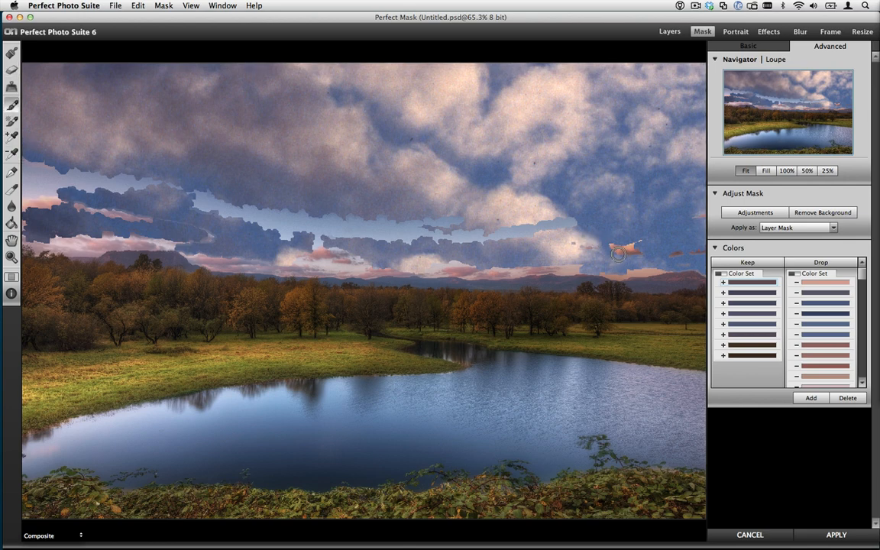
pyautogui.press(']')
pyautogui.press(']')
pyautogui.press(']')
pyautogui.press(']')
pyautogui.press(']')
pyautogui.press(']')
pyautogui.moveTo(669, 250); pyautogui.dragTo(679, 248)
pyautogui.moveTo(680, 233)
pyautogui.mouseDown()
pyautogui.moveTo(60, 166)
pyautogui.moveTo(42, 184)
pyautogui.moveTo(265, 196)
pyautogui.moveTo(350, 188)
pyautogui.moveTo(266, 223)
pyautogui.moveTo(160, 216)
pyautogui.moveTo(32, 191)
pyautogui.mouseUp()
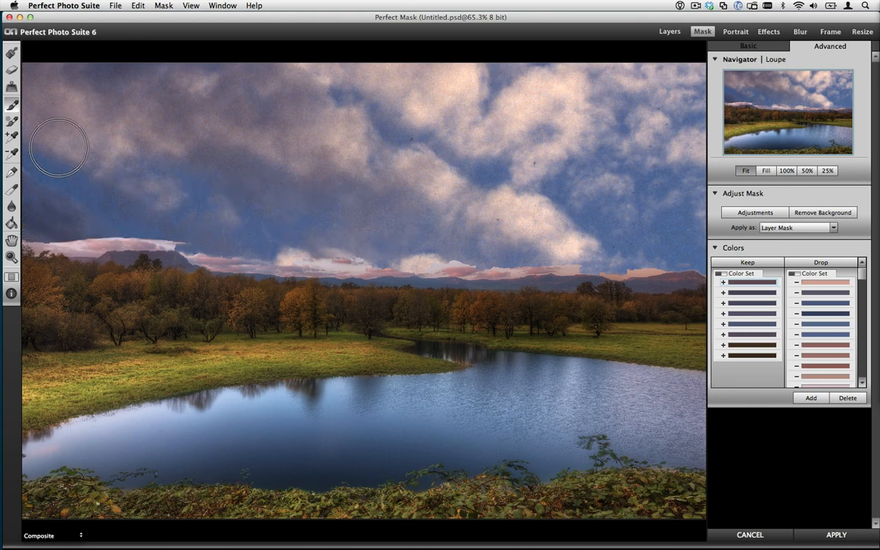
# Step: Mask out the remaining strip of original sky just above the mountains across the full width of the photo
pyautogui.click(11, 87)
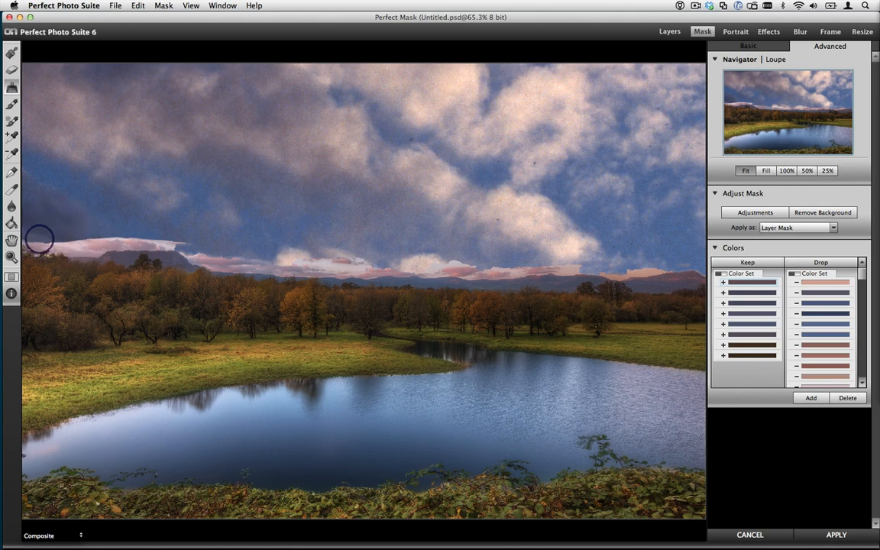
pyautogui.moveTo(38, 237)
pyautogui.mouseDown()
pyautogui.moveTo(36, 246)
pyautogui.moveTo(186, 244)
pyautogui.mouseUp()
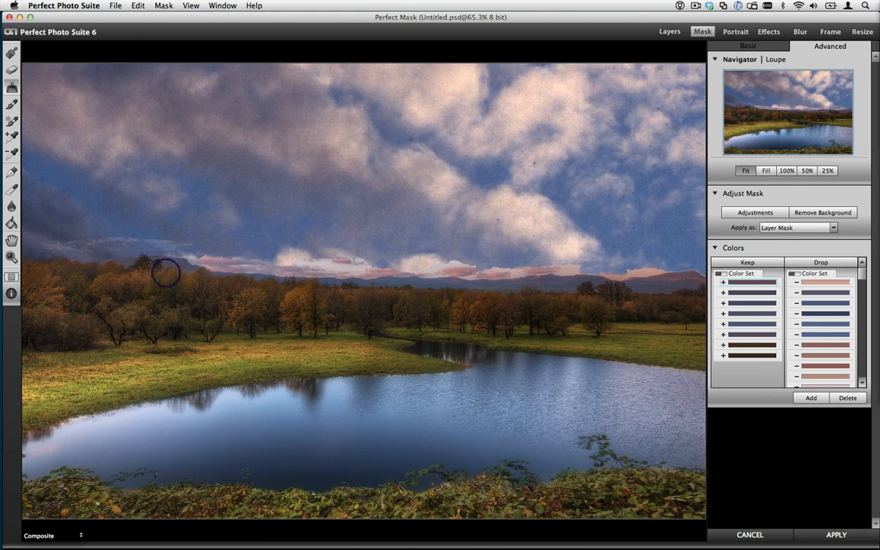
pyautogui.moveTo(201, 251)
pyautogui.mouseDown()
pyautogui.moveTo(539, 268)
pyautogui.moveTo(627, 267)
pyautogui.moveTo(666, 252)
pyautogui.mouseUp()
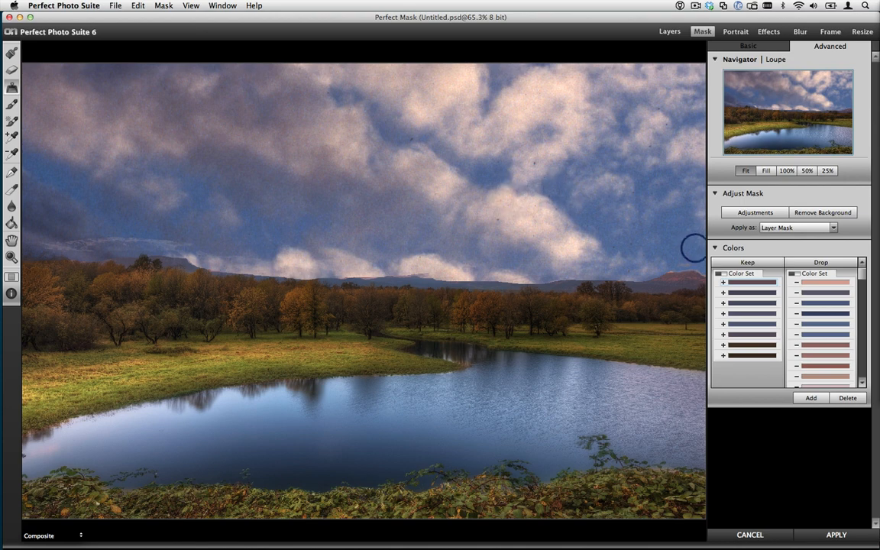
pyautogui.press('super+Tab')
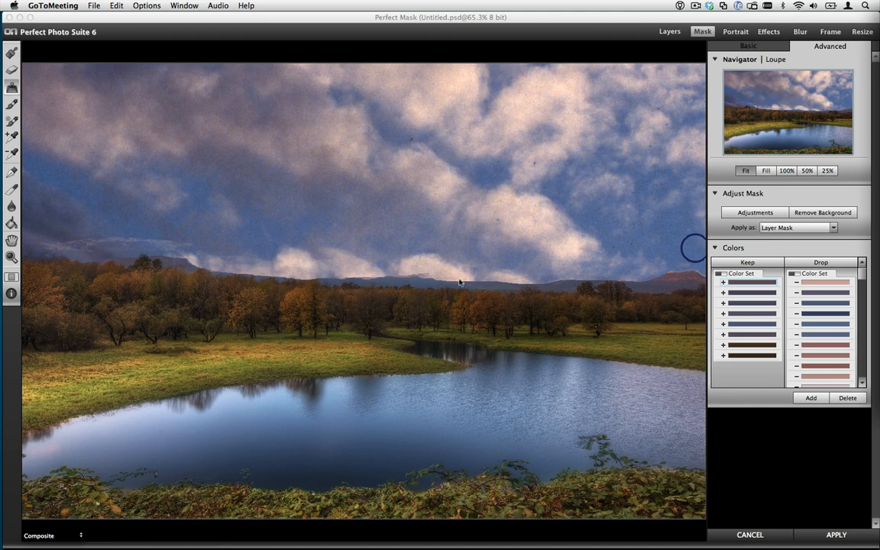
# Step: Set the Masking Brush to Paint In, reduce its size to 125, and restore the mountains and pink horizon strip
pyautogui.click(12, 104)
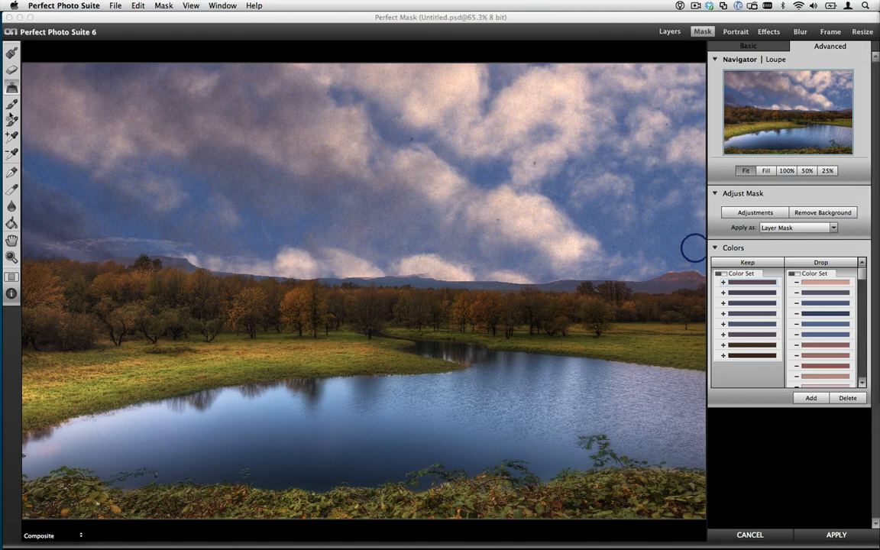
pyautogui.click(12, 294)
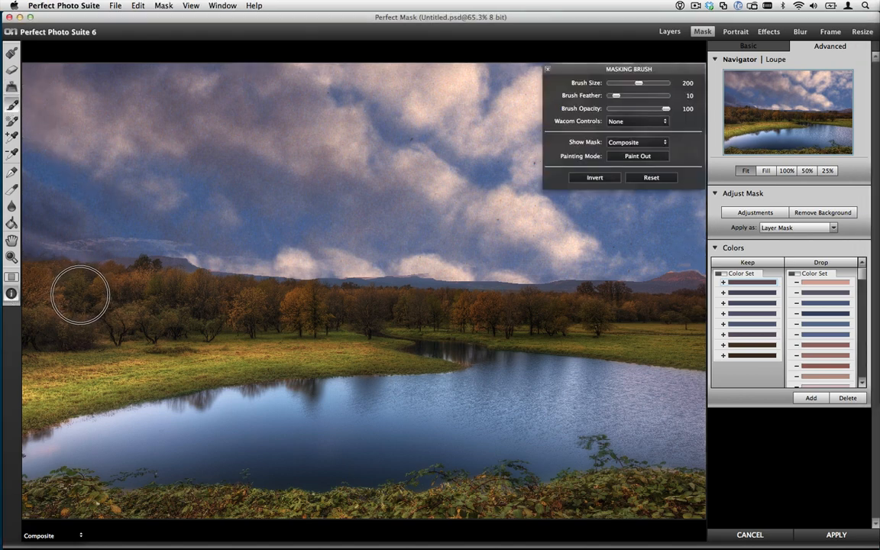
pyautogui.click(623, 157)
pyautogui.press('[')
pyautogui.press('[')
pyautogui.press('[')
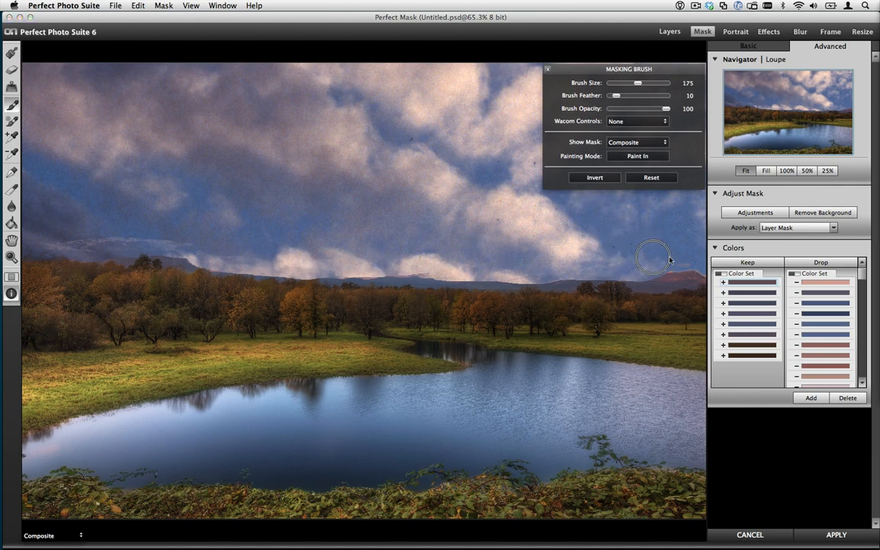
pyautogui.moveTo(690, 266)
pyautogui.mouseDown()
pyautogui.moveTo(186, 264)
pyautogui.moveTo(28, 243)
pyautogui.moveTo(554, 241)
pyautogui.mouseUp()
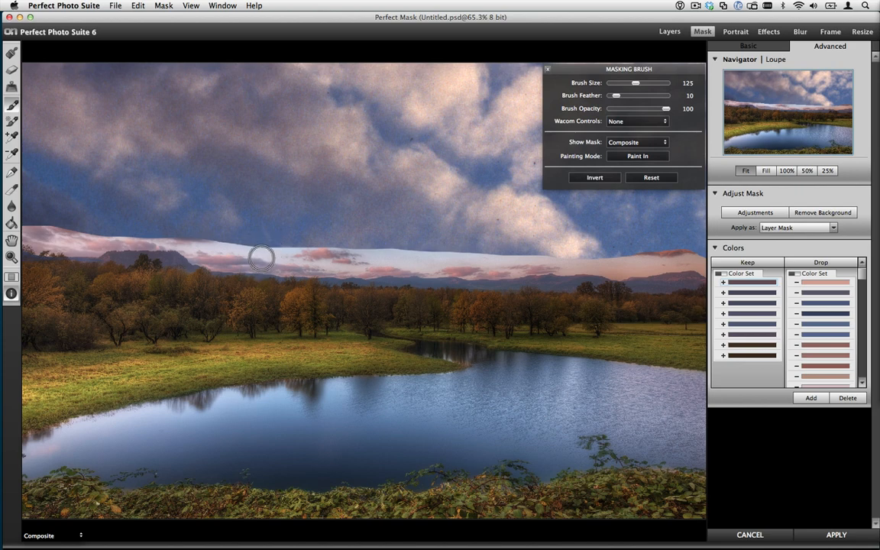
# Step: Cancel the masking session, delete the skies28 layer, and close the floating tool options
pyautogui.click(749, 539)
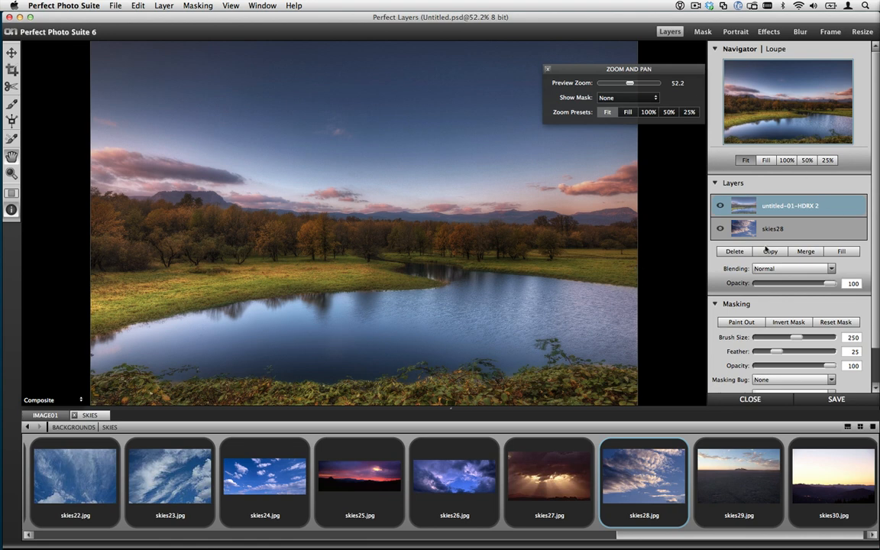
pyautogui.click(731, 255)
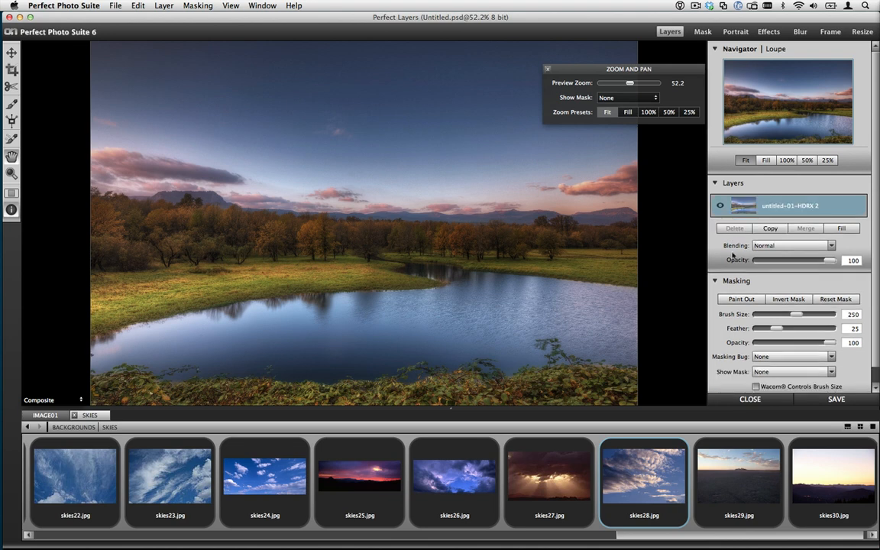
pyautogui.click(547, 69)
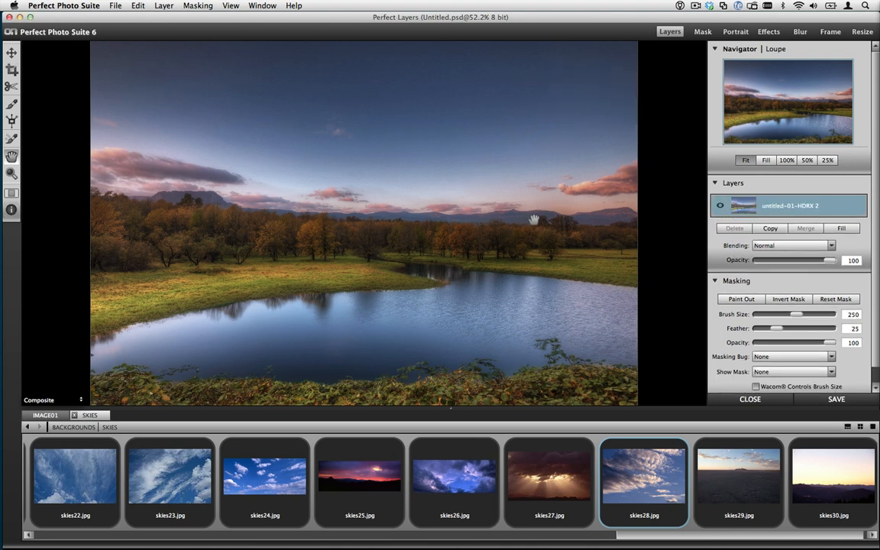
# Step: Try a green color fill layer over the landscape at 17 opacity, and delete it
pyautogui.click(839, 228)
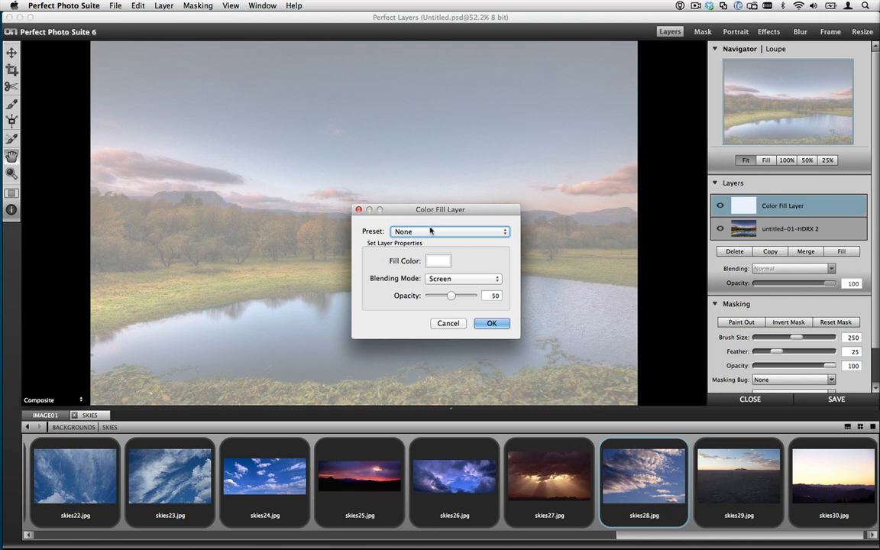
pyautogui.click(505, 233)
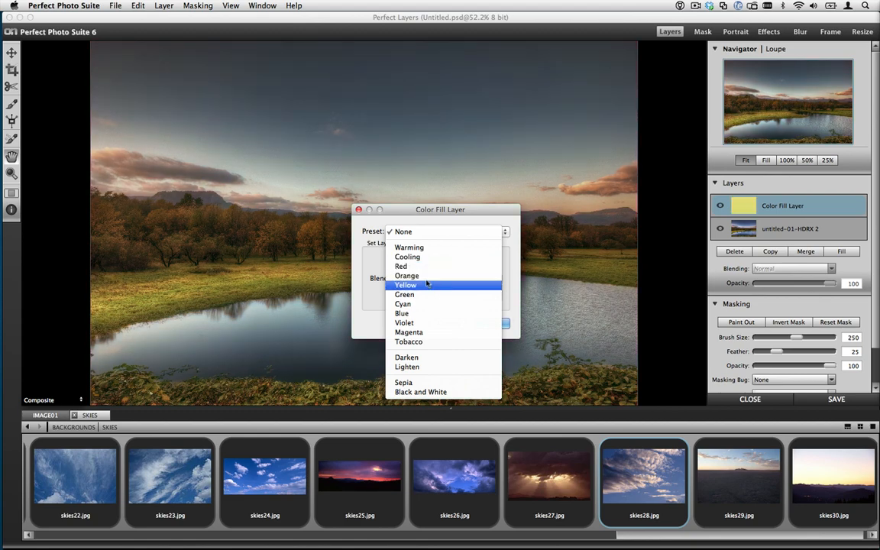
pyautogui.click(424, 285)
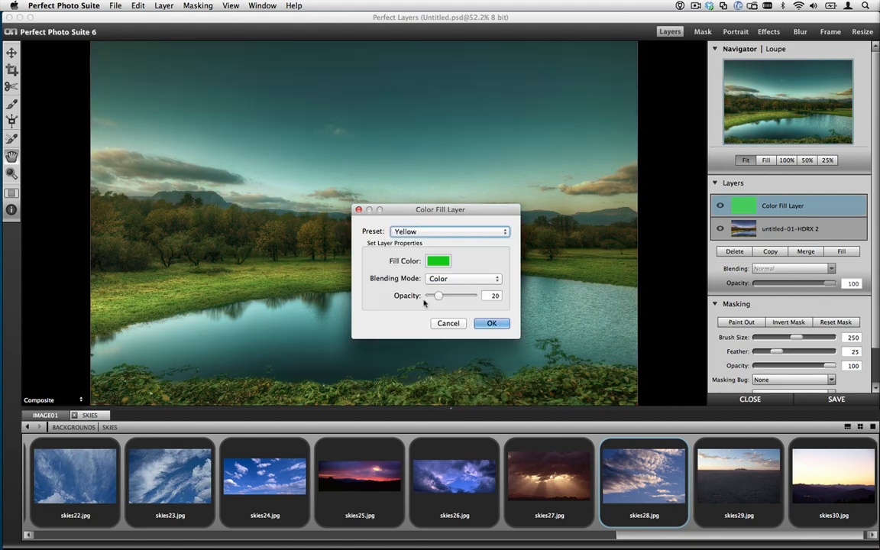
pyautogui.moveTo(445, 214); pyautogui.dragTo(647, 40)
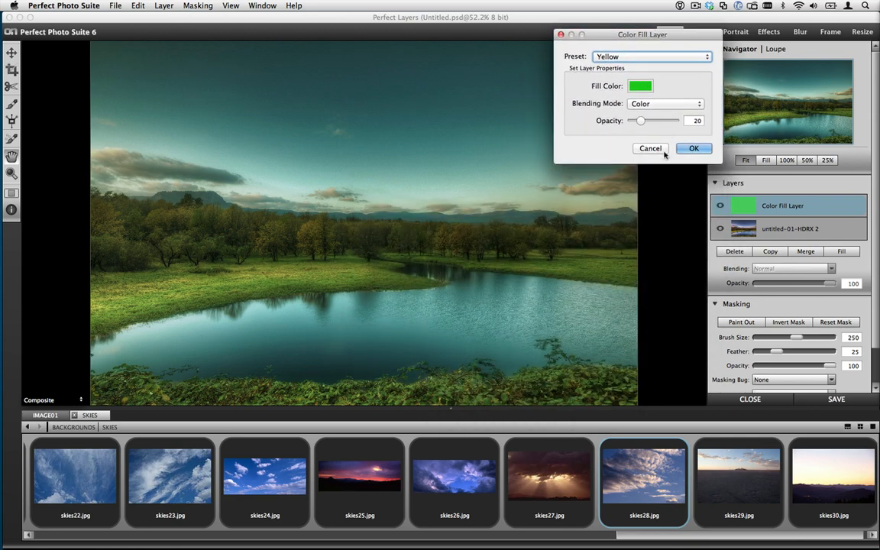
pyautogui.click(692, 148)
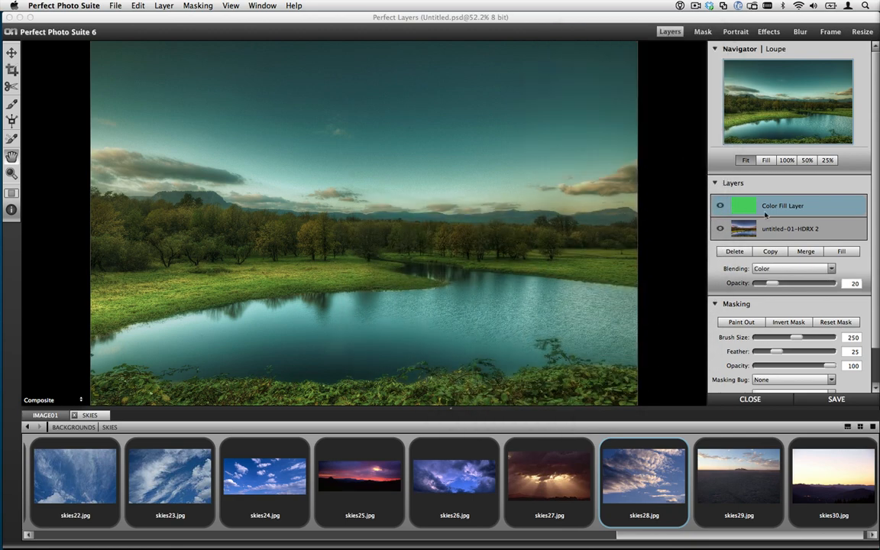
pyautogui.moveTo(770, 283)
pyautogui.mouseDown()
pyautogui.moveTo(783, 284)
pyautogui.moveTo(770, 285)
pyautogui.mouseUp()
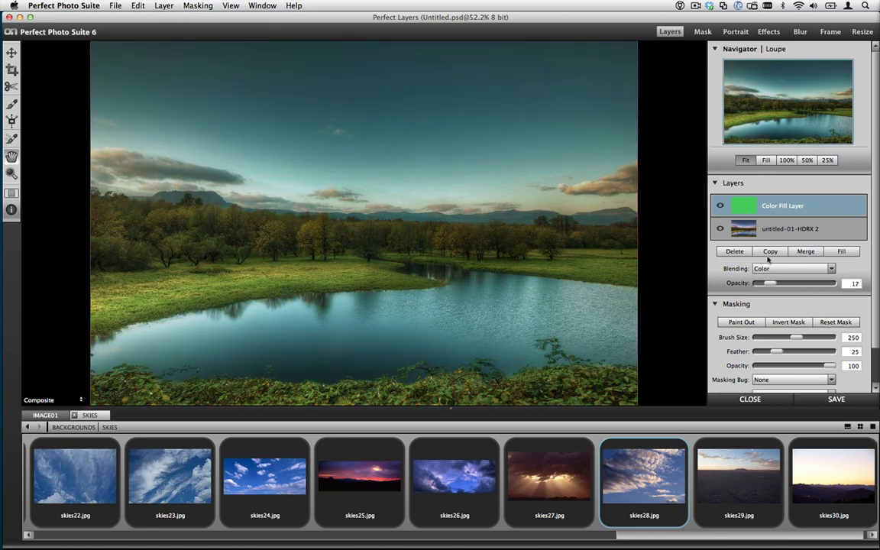
pyautogui.click(739, 253)
# Step: Add a color fill layer with the Orange preset over the landscape and lower its opacity to 15
pyautogui.click(834, 231)
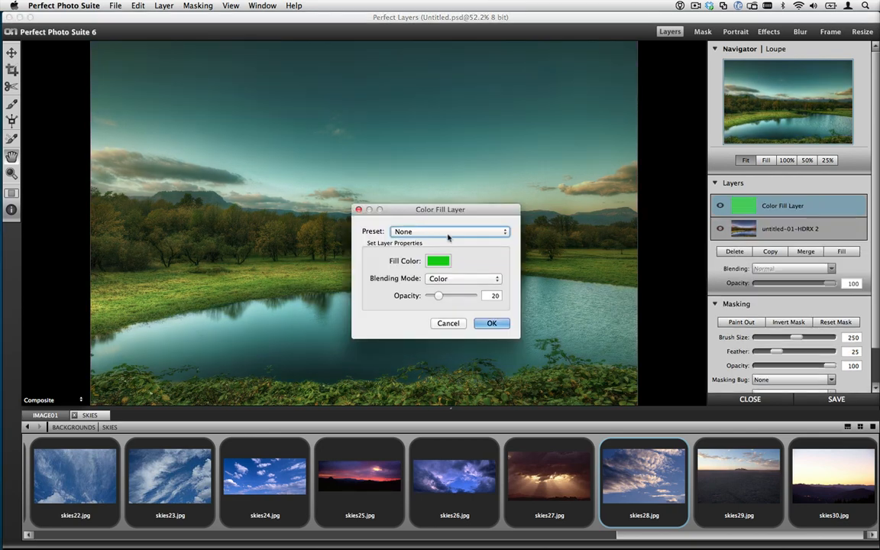
pyautogui.click(405, 231)
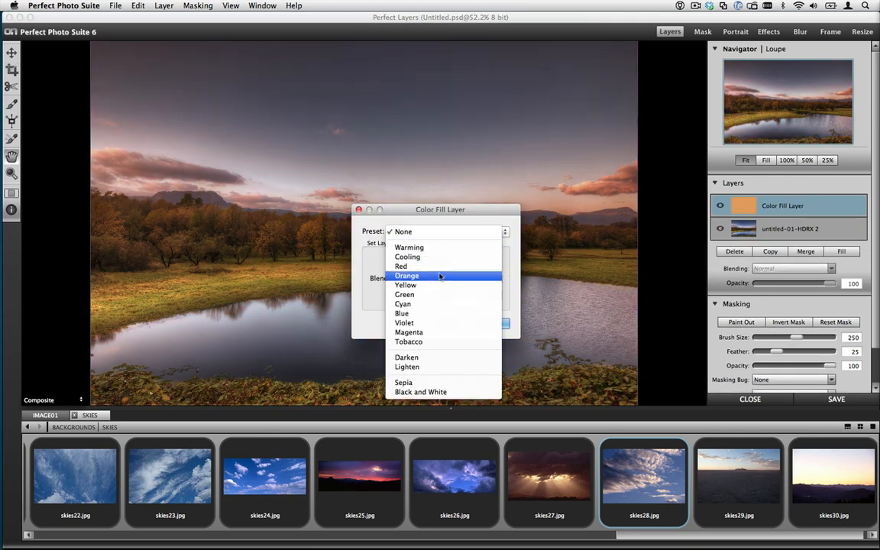
pyautogui.click(442, 275)
pyautogui.press('Return')
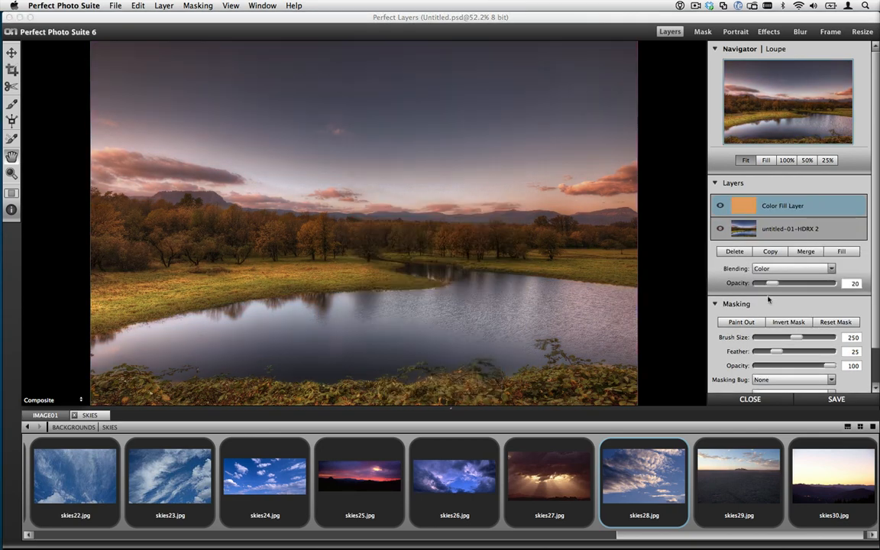
pyautogui.moveTo(772, 283); pyautogui.dragTo(769, 285)
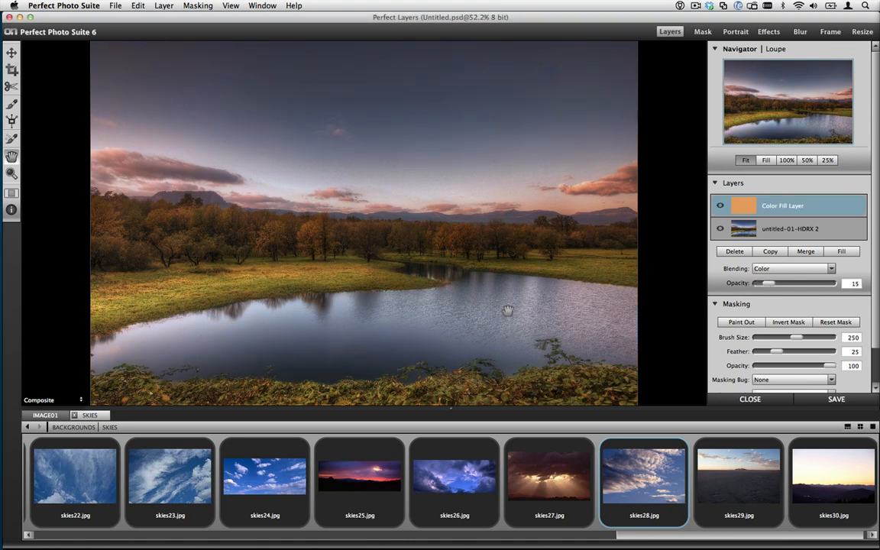
# Step: Place a Rectangle masking bug in the upper sky and rotate it level to grade the orange fill out of the sky
pyautogui.click(12, 121)
pyautogui.click(339, 104)
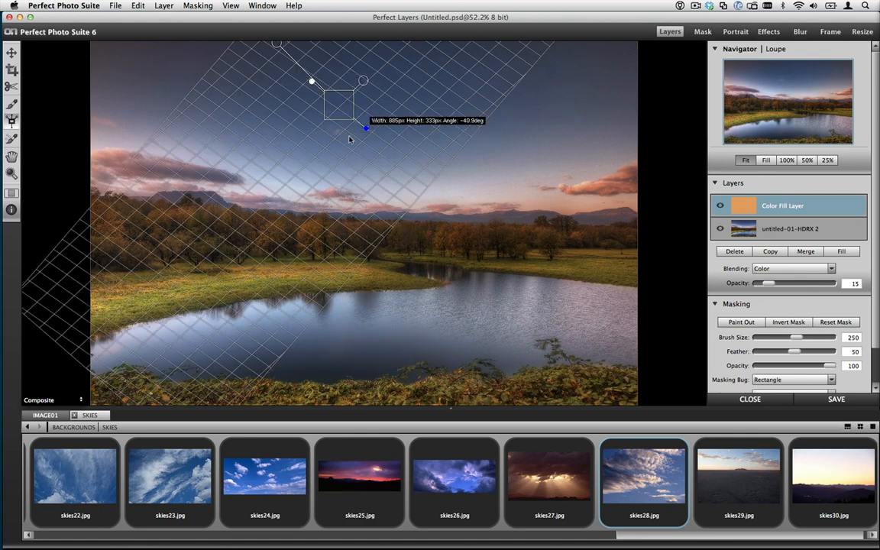
pyautogui.moveTo(349, 139); pyautogui.dragTo(338, 138)
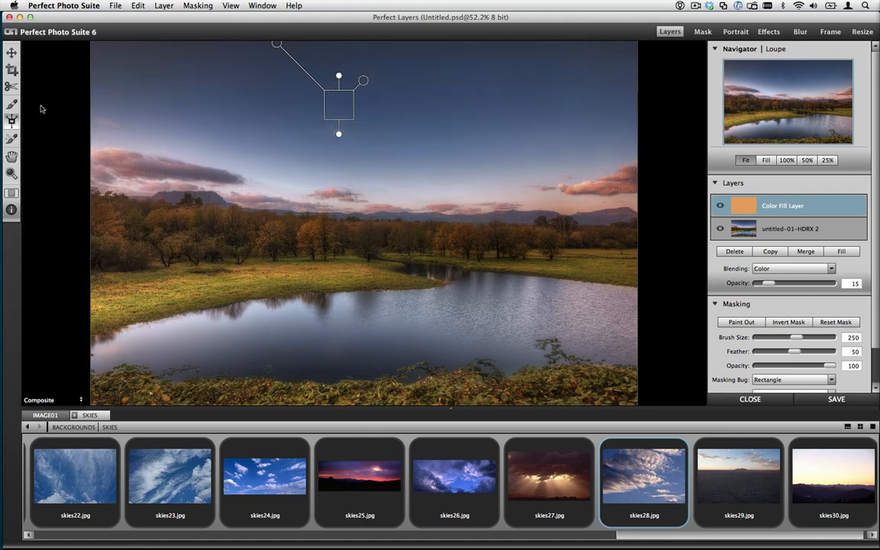
# Step: Paint the orange tint out of the water with the Masking Brush, reducing its size to 100 for the narrow inlet
pyautogui.click(12, 103)
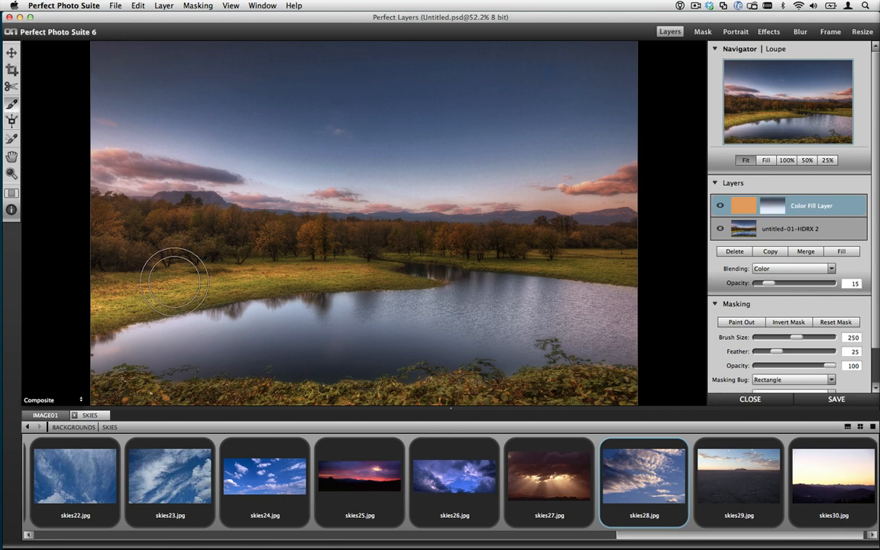
pyautogui.moveTo(174, 281)
pyautogui.mouseDown()
pyautogui.moveTo(192, 342)
pyautogui.moveTo(278, 331)
pyautogui.moveTo(126, 341)
pyautogui.moveTo(371, 352)
pyautogui.moveTo(618, 343)
pyautogui.moveTo(573, 327)
pyautogui.moveTo(580, 308)
pyautogui.moveTo(395, 319)
pyautogui.moveTo(158, 352)
pyautogui.moveTo(366, 348)
pyautogui.moveTo(561, 318)
pyautogui.moveTo(632, 327)
pyautogui.moveTo(615, 315)
pyautogui.moveTo(489, 304)
pyautogui.mouseUp()
pyautogui.press('[')
pyautogui.press('[')
pyautogui.press('[')
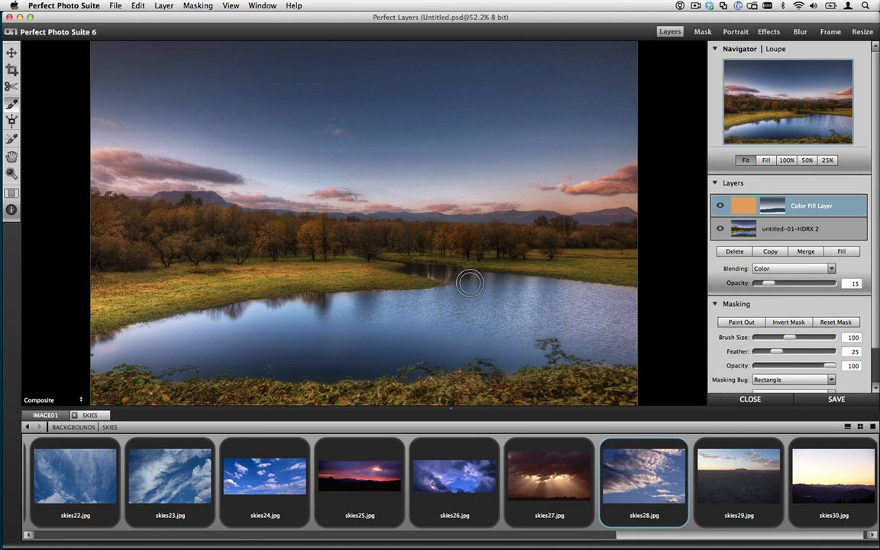
pyautogui.moveTo(438, 276); pyautogui.dragTo(421, 272)
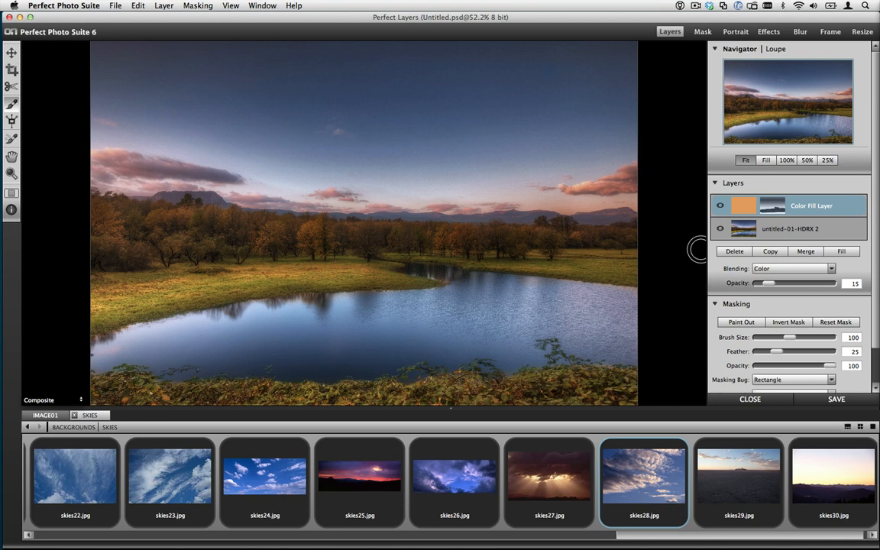
# Step: Close the landscape document without saving it and quit Perfect Photo Suite
pyautogui.press('super+Tab')
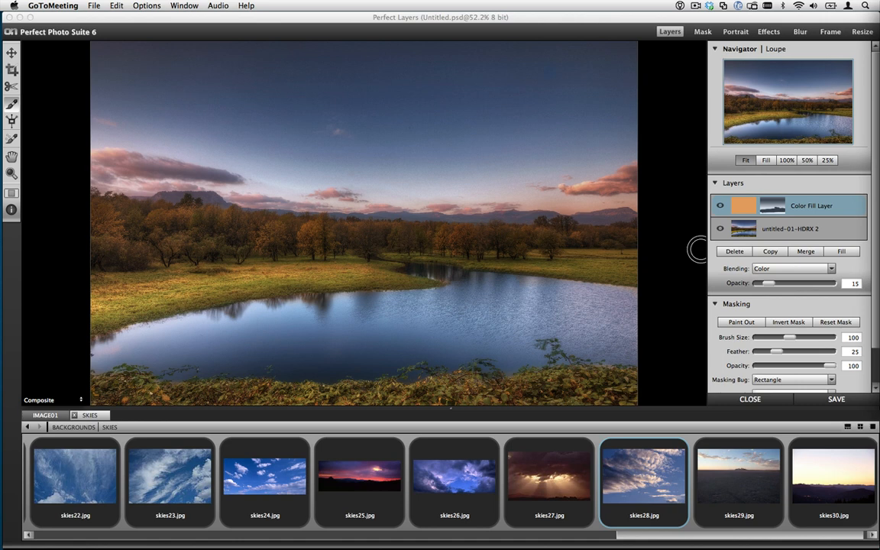
pyautogui.click(739, 398)
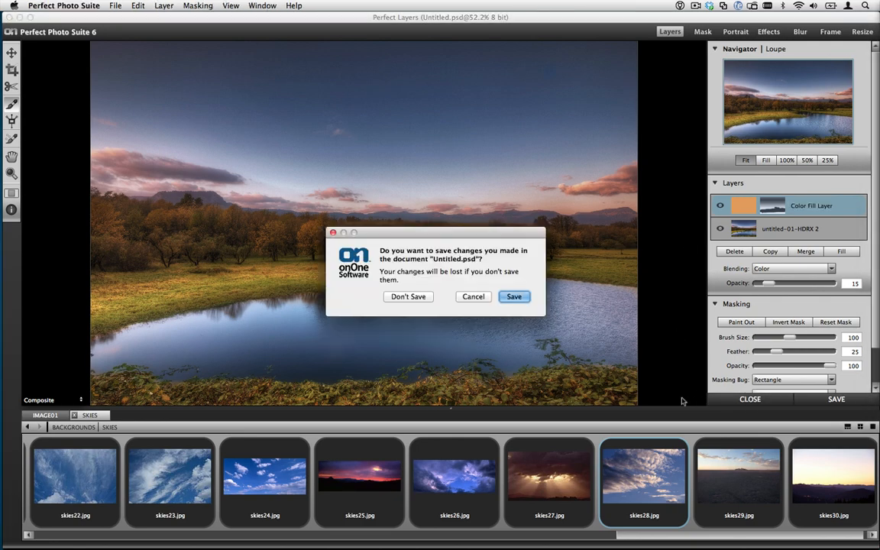
pyautogui.click(405, 298)
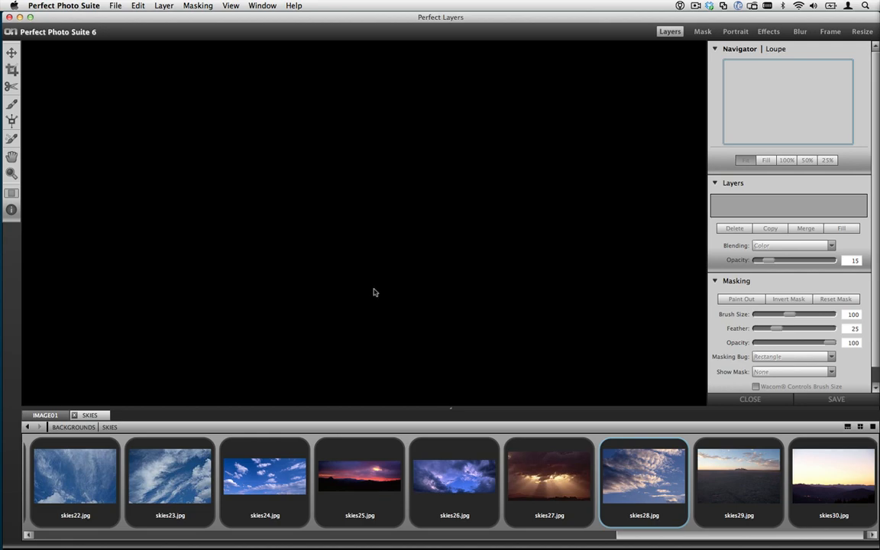
pyautogui.press('super+q')
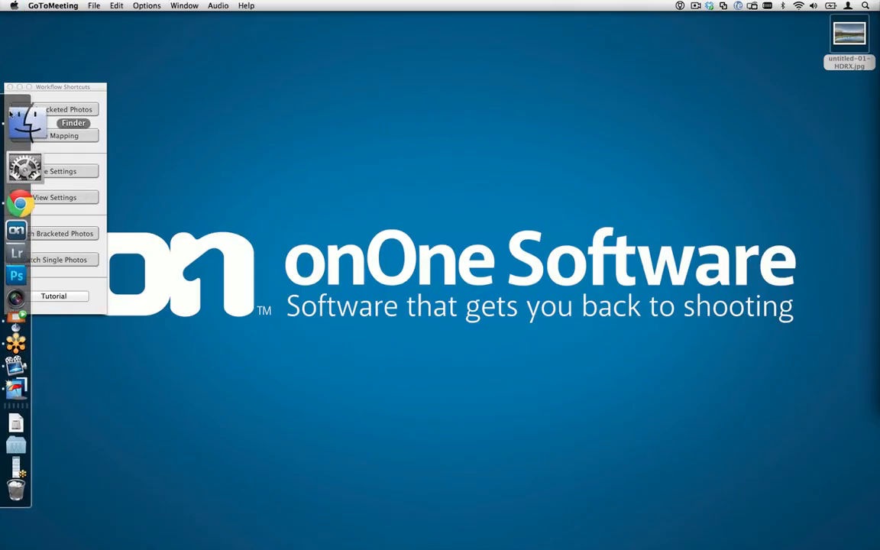
# Step: Switch to Finder, browse BigStopper to onOne Software/Webinars/FunWithEffects/Image02, and select untitled-01.jpg and untitled-02.jpg
pyautogui.click(10, 113)
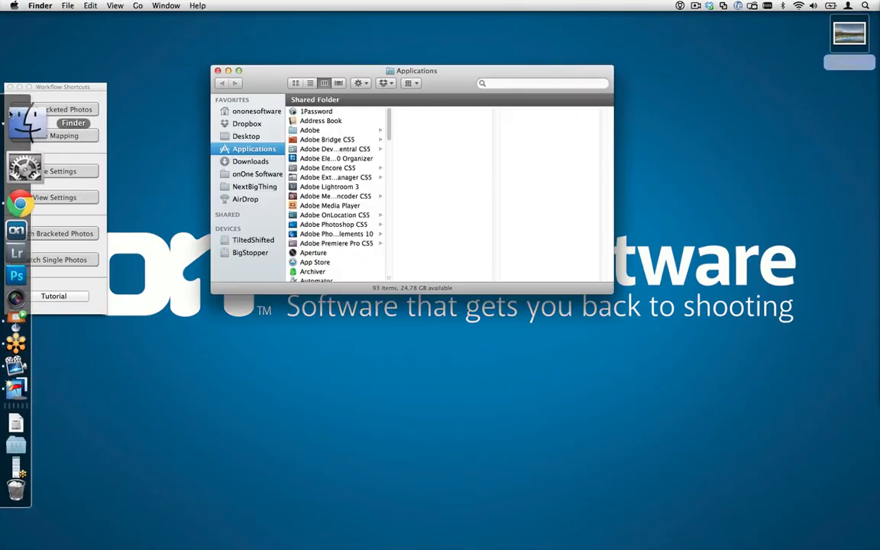
pyautogui.click(242, 252)
pyautogui.click(334, 240)
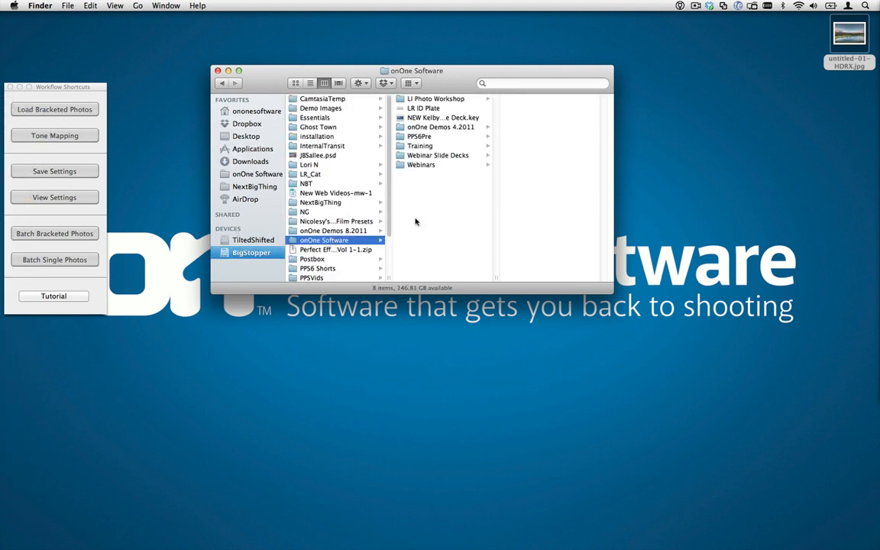
pyautogui.click(425, 165)
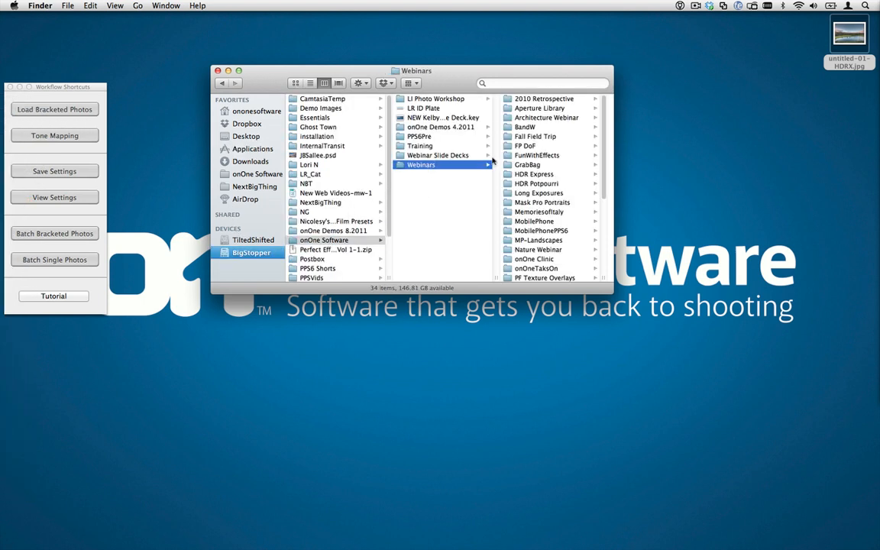
pyautogui.click(526, 155)
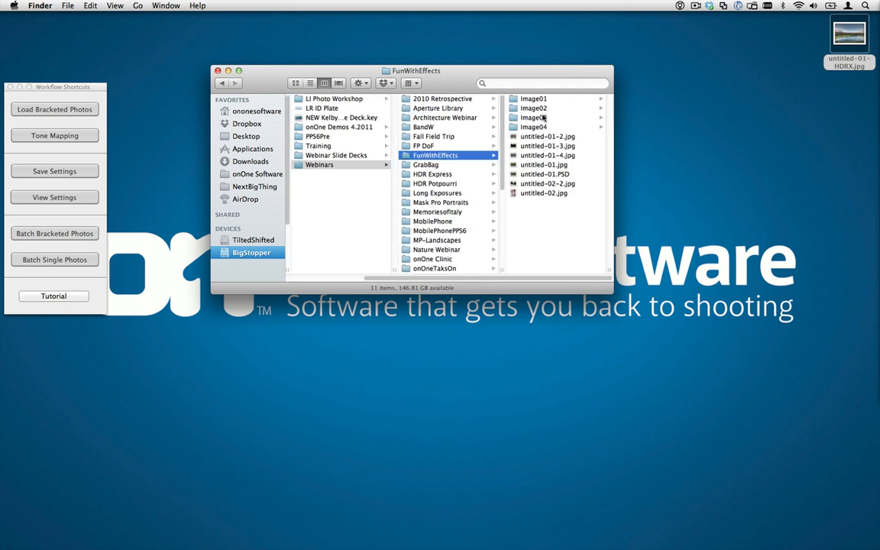
pyautogui.click(541, 109)
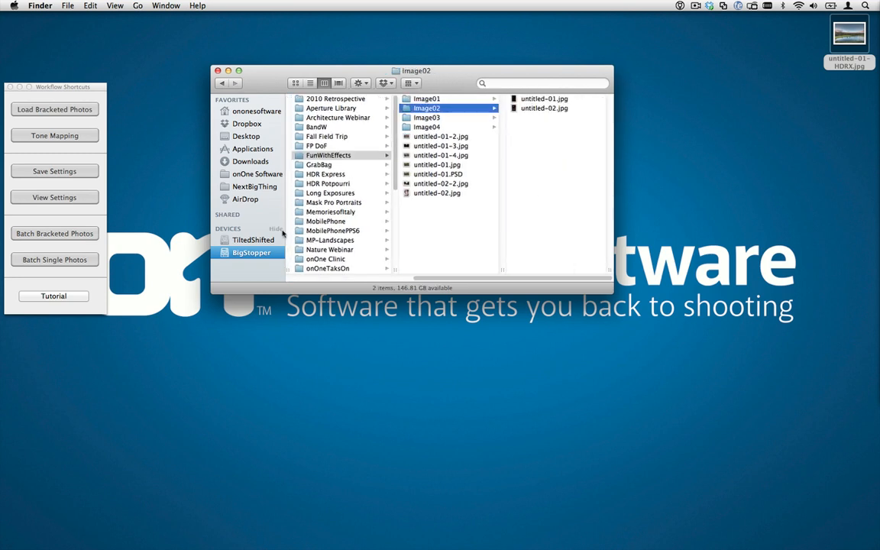
pyautogui.moveTo(545, 146); pyautogui.dragTo(545, 99)
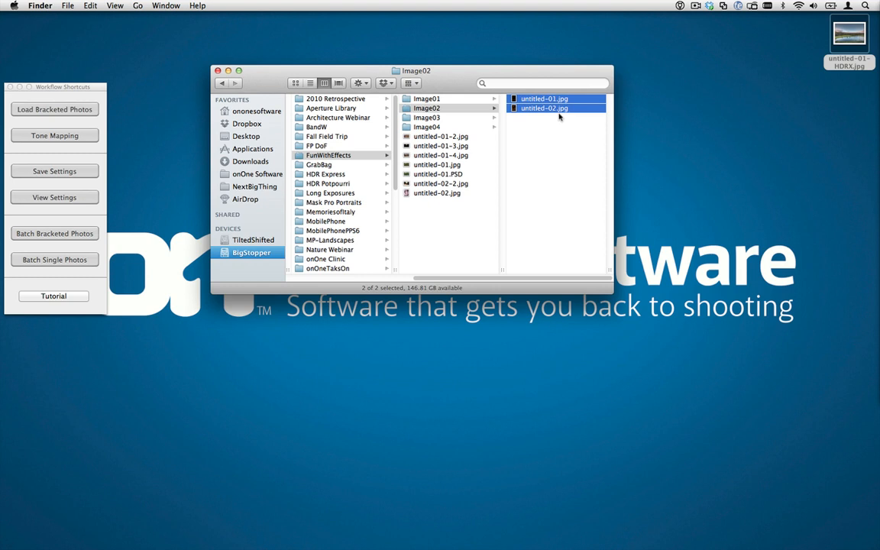
# Step: Preview the bracketed exposures in the Image01 folder at full size, from untitled-01.jpg to untitled-09.jpg
pyautogui.press('Left')
pyautogui.press('Up')
pyautogui.press('Right')
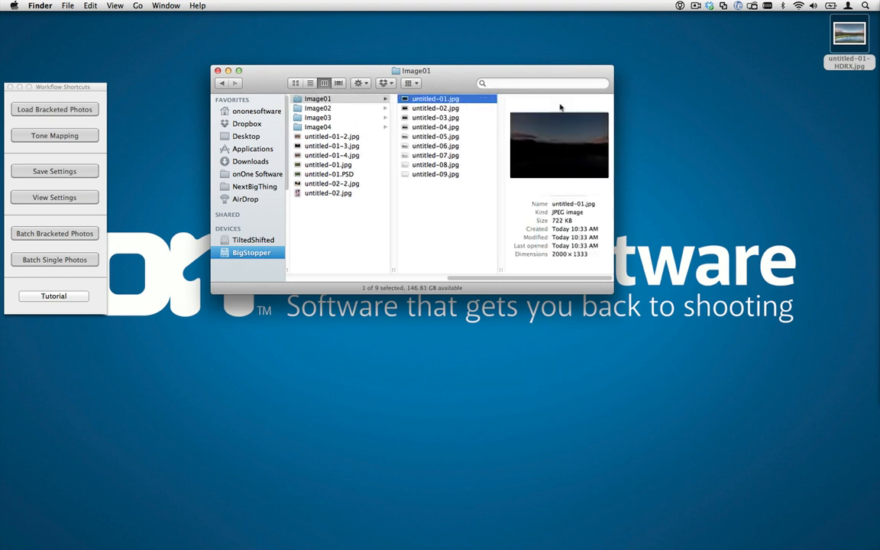
pyautogui.press('space')
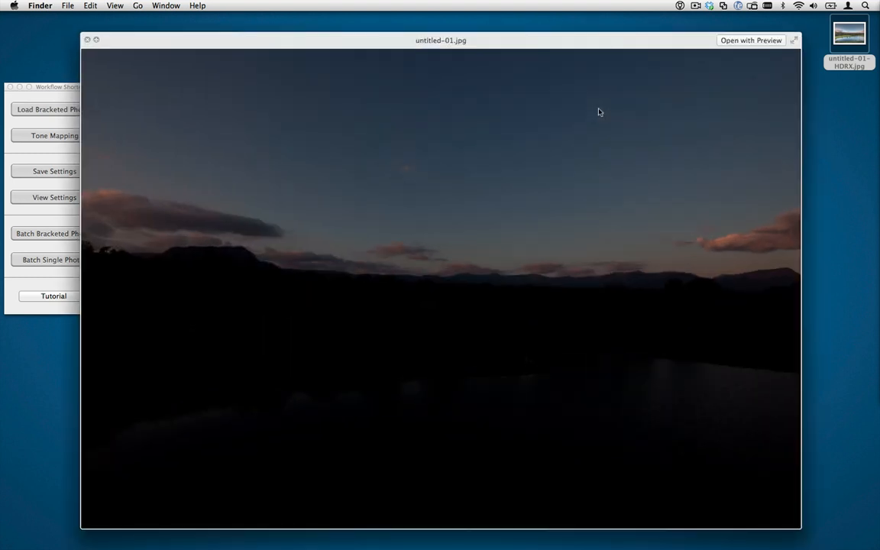
pyautogui.press('Down')
pyautogui.press('Down')
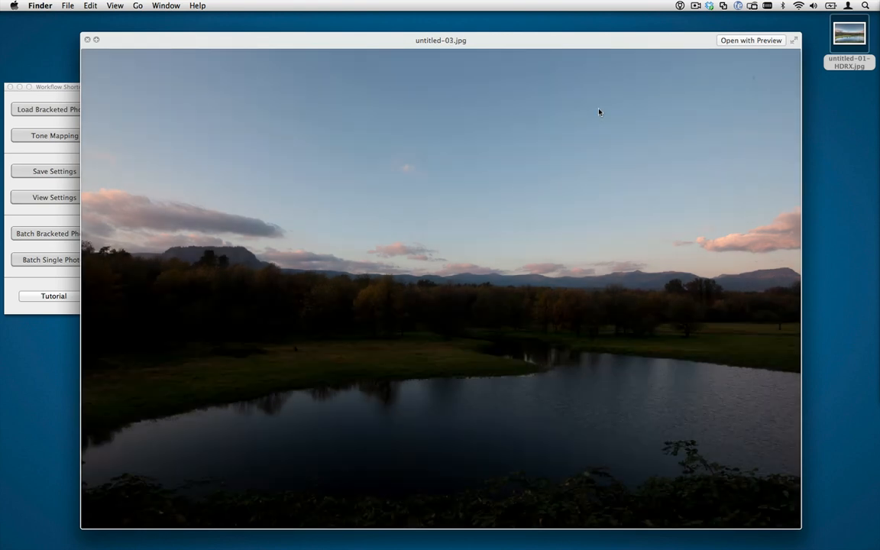
pyautogui.press('Down')
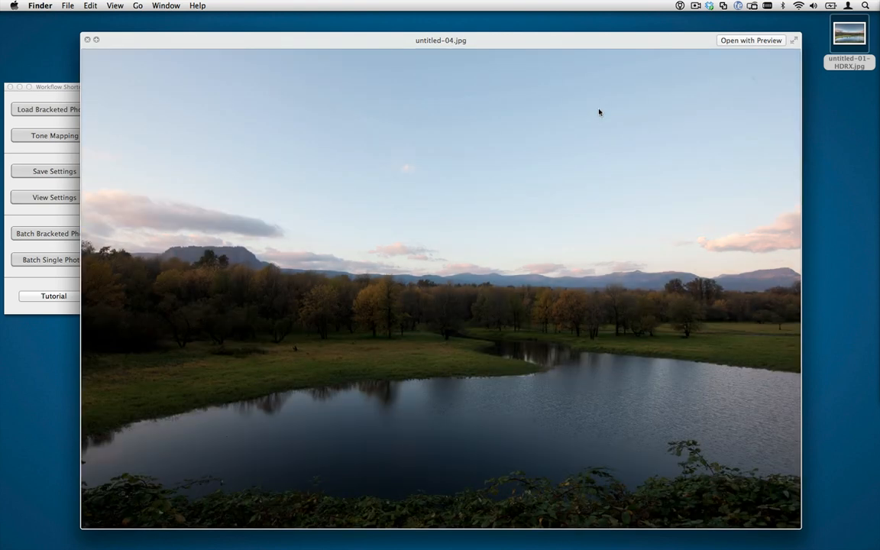
pyautogui.press('Down')
pyautogui.press('Down')
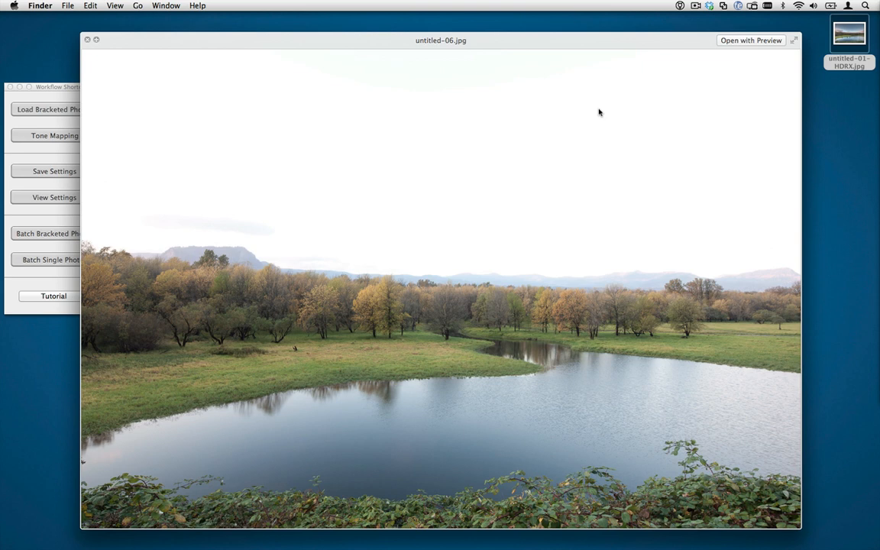
pyautogui.press('Down')
pyautogui.press('Down')
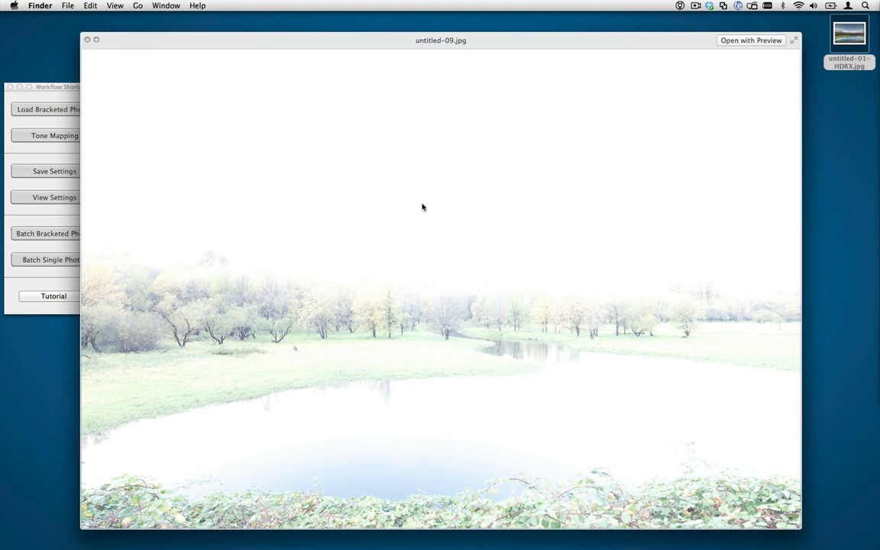
pyautogui.press('space')
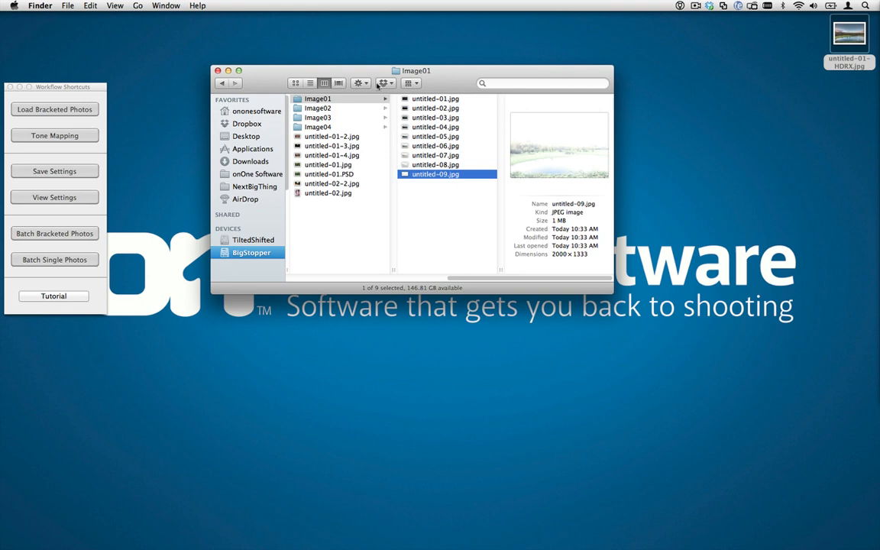
# Step: Open untitled-01.jpg and untitled-02.jpg from the Image02 folder together as layers in Perfect Photo Suite
pyautogui.moveTo(368, 74); pyautogui.dragTo(415, 7)
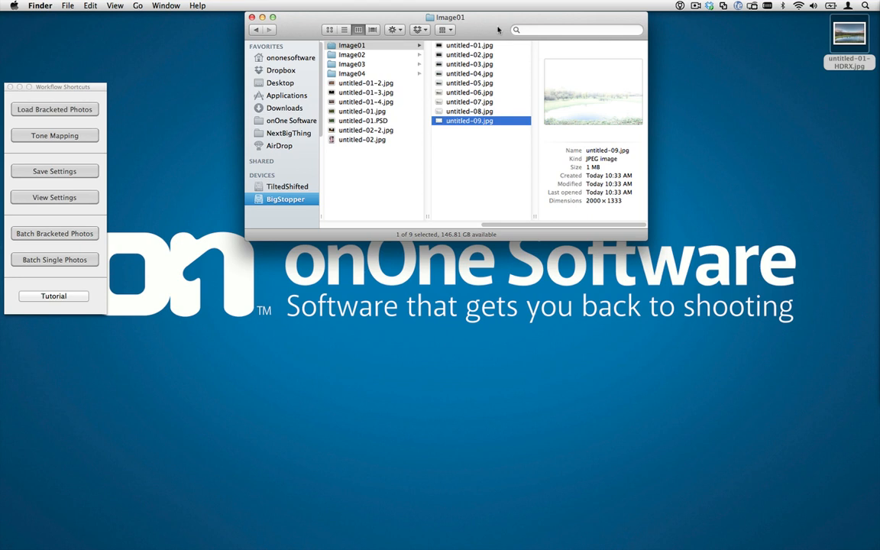
pyautogui.click(353, 55)
pyautogui.moveTo(438, 73); pyautogui.dragTo(468, 45)
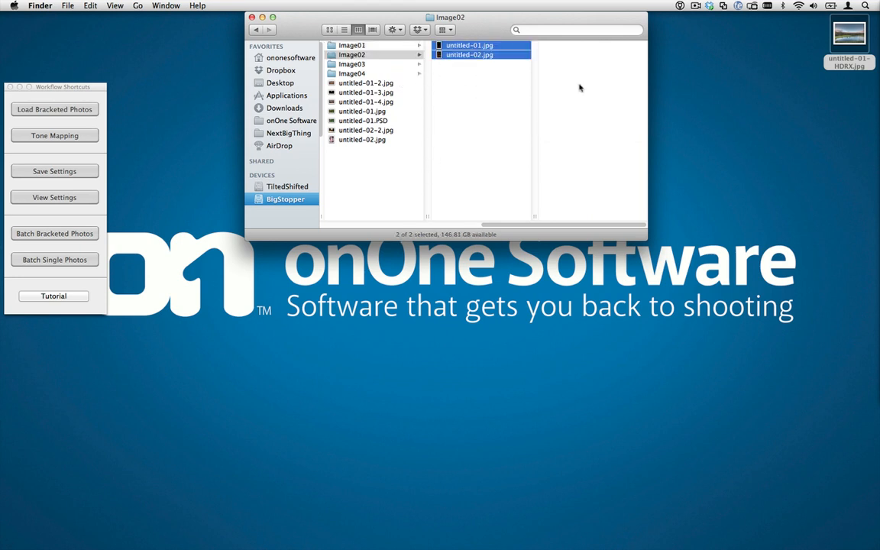
pyautogui.moveTo(466, 50); pyautogui.dragTo(24, 178)
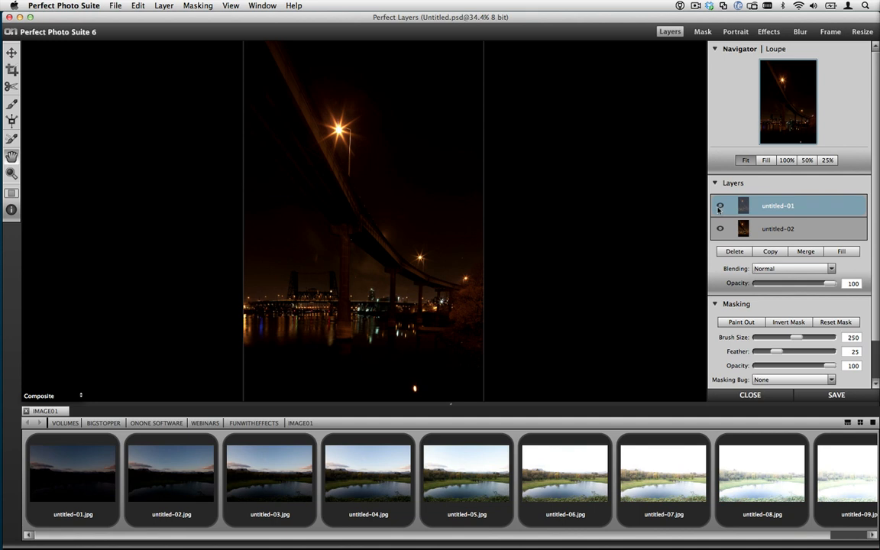
# Step: Collapse the thumbnail browser and toggle the visibility of the untitled-01 layer to compare the two exposures
pyautogui.click(872, 423)
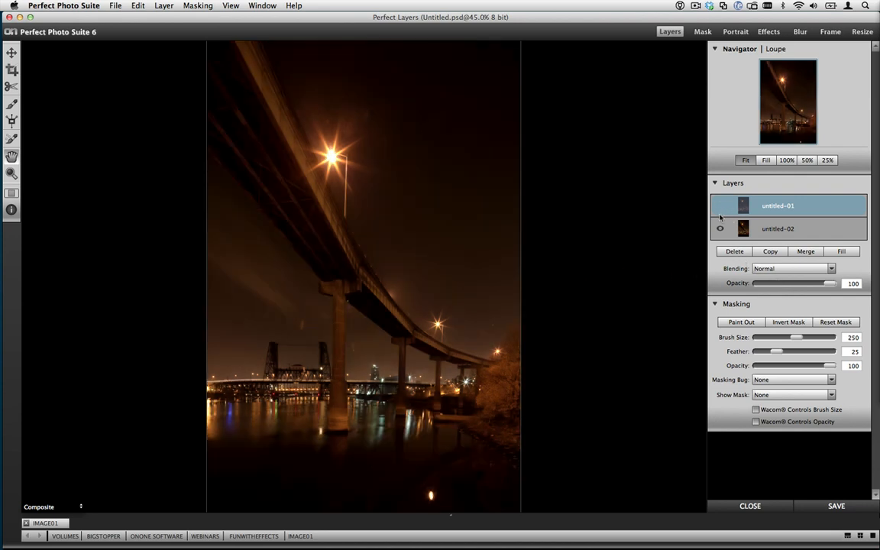
pyautogui.press('F2')
pyautogui.click(719, 206)
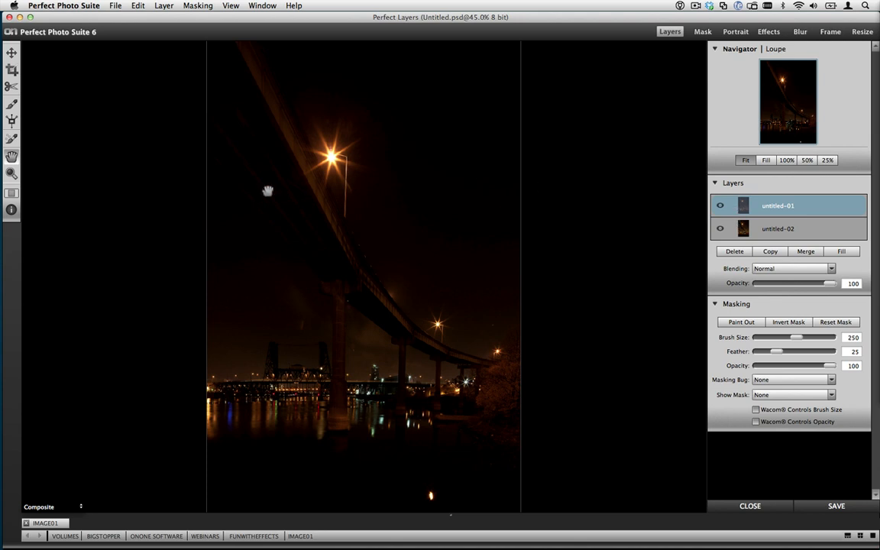
# Step: Activate the Masking Brush, show its floating options and set the brush opacity to 50
pyautogui.click(12, 104)
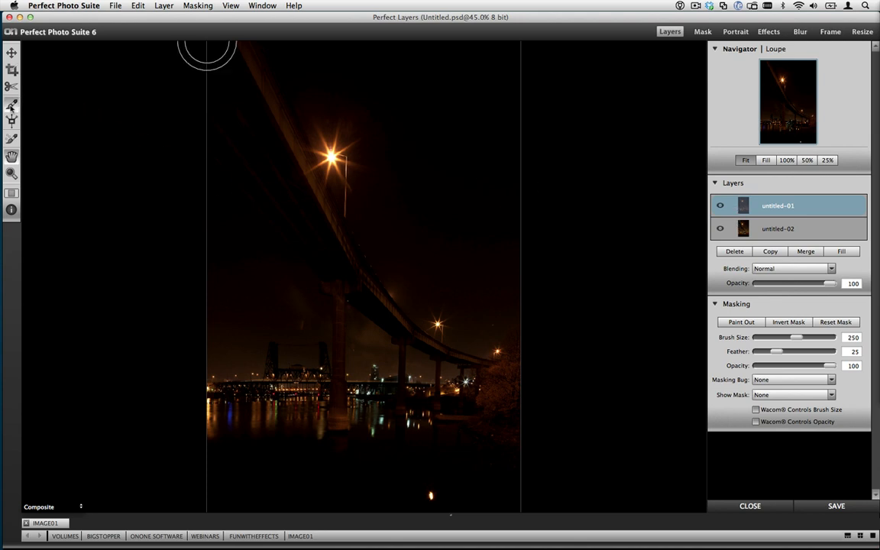
pyautogui.click(11, 210)
pyautogui.moveTo(669, 109); pyautogui.dragTo(638, 109)
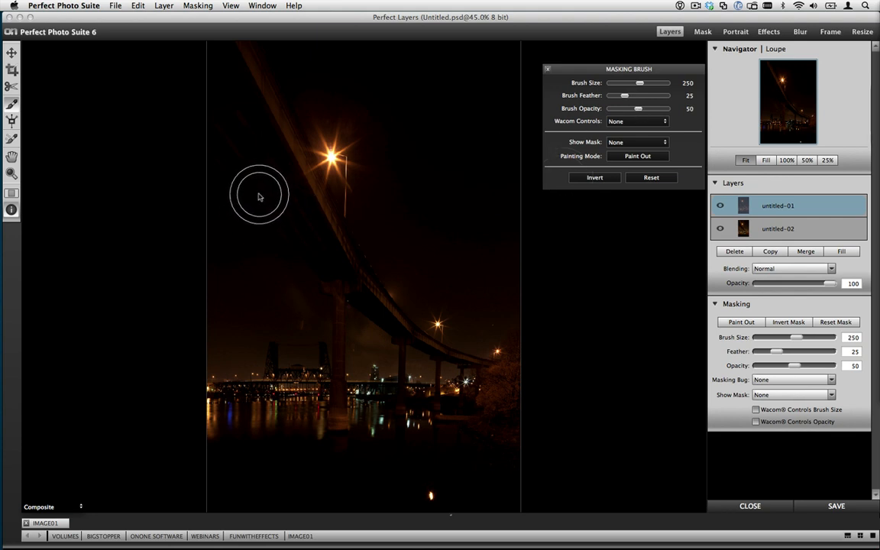
# Step: Paint out the underside of the near bridge span on the untitled-01 layer, reducing the brush size to 80 along the way
pyautogui.press('[')
pyautogui.press('[')
pyautogui.press('[')
pyautogui.press('[')
pyautogui.moveTo(270, 156)
pyautogui.mouseDown()
pyautogui.moveTo(296, 215)
pyautogui.moveTo(269, 148)
pyautogui.moveTo(281, 178)
pyautogui.moveTo(293, 307)
pyautogui.moveTo(269, 182)
pyautogui.moveTo(268, 193)
pyautogui.moveTo(263, 186)
pyautogui.moveTo(285, 187)
pyautogui.moveTo(277, 184)
pyautogui.moveTo(320, 249)
pyautogui.moveTo(262, 143)
pyautogui.moveTo(254, 105)
pyautogui.moveTo(234, 77)
pyautogui.moveTo(243, 121)
pyautogui.moveTo(231, 71)
pyautogui.moveTo(220, 67)
pyautogui.moveTo(288, 207)
pyautogui.moveTo(355, 308)
pyautogui.mouseUp()
pyautogui.press('[')
pyautogui.press('[')
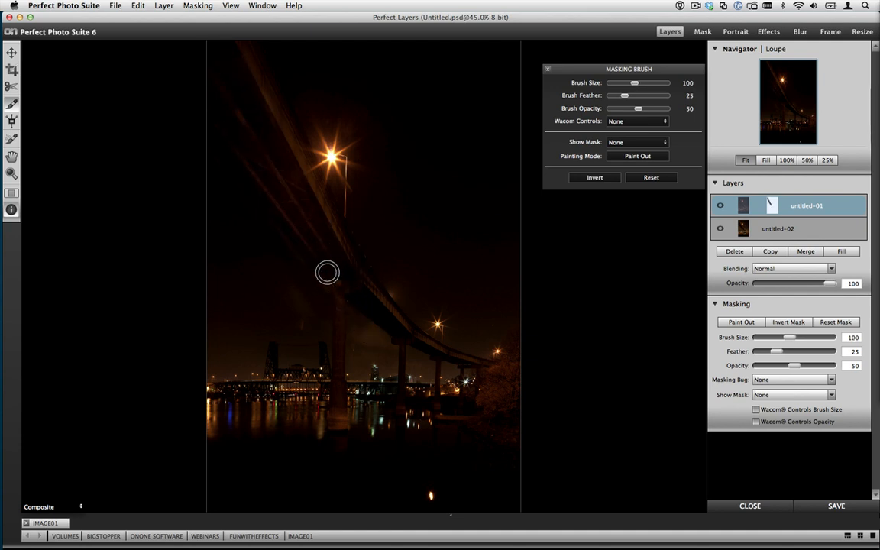
pyautogui.press('[')
pyautogui.press('[')
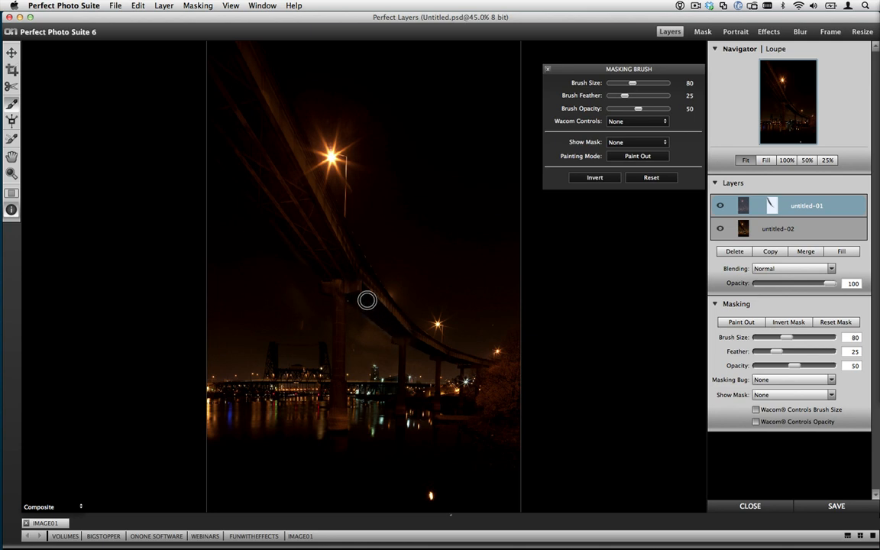
pyautogui.moveTo(366, 301)
pyautogui.mouseDown()
pyautogui.moveTo(326, 273)
pyautogui.moveTo(218, 79)
pyautogui.moveTo(250, 112)
pyautogui.moveTo(208, 98)
pyautogui.moveTo(318, 304)
pyautogui.mouseUp()
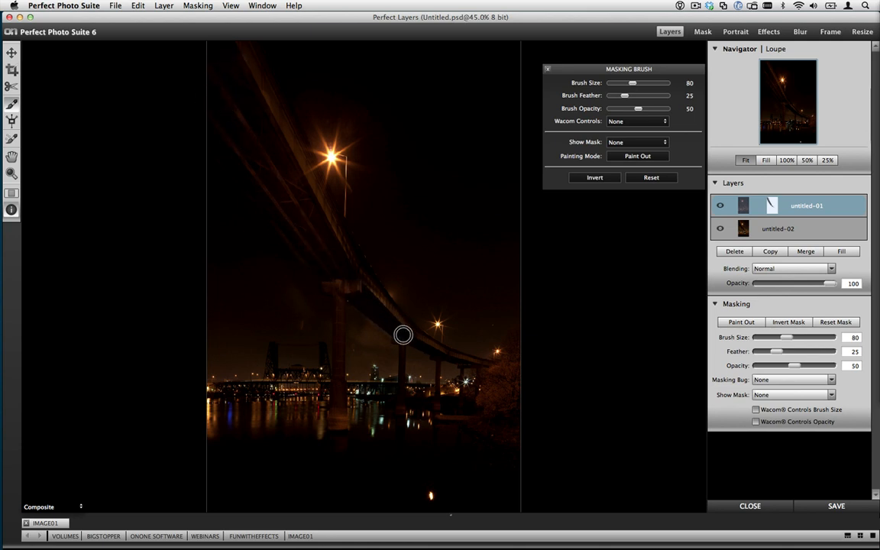
# Step: Paint out the bridge's distant underside with brush size 60 and its main pillar with brush size 45
pyautogui.press('[')
pyautogui.press('[')
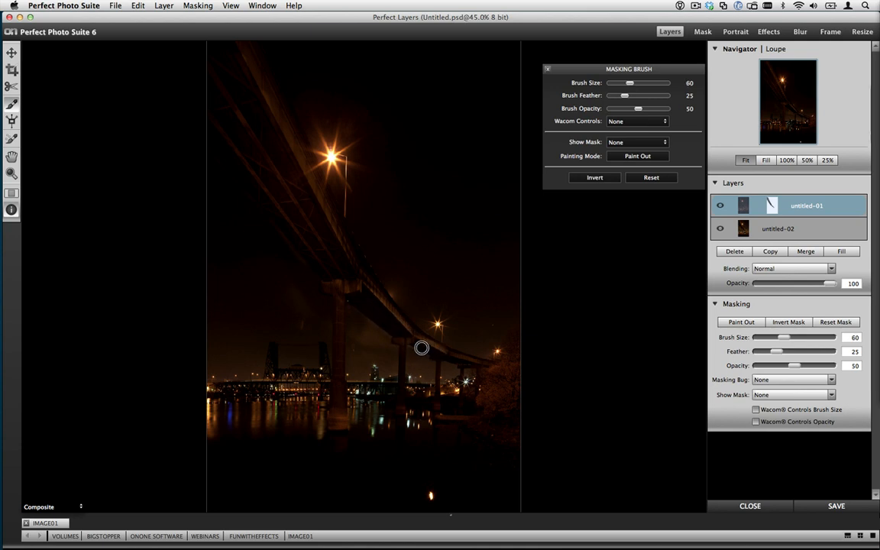
pyautogui.press('[')
pyautogui.press('[')
pyautogui.press(']')
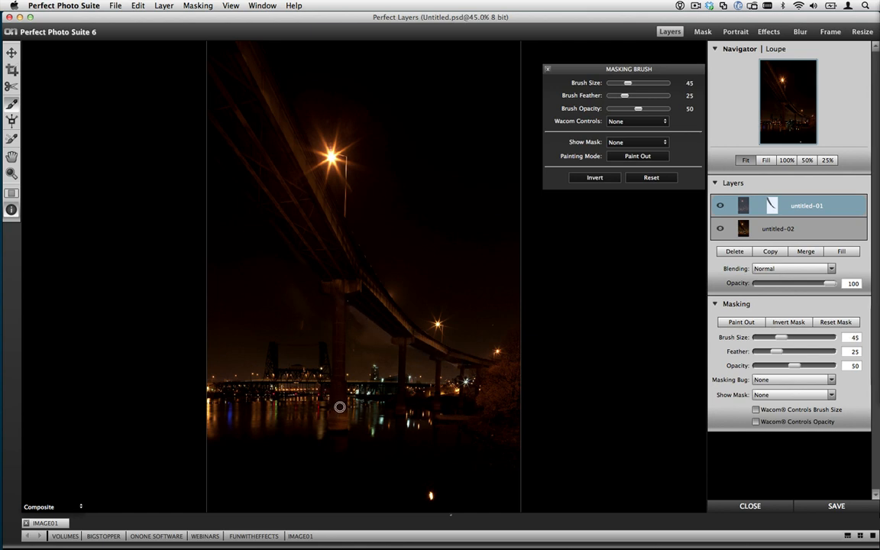
pyautogui.press(']')
pyautogui.press('[')
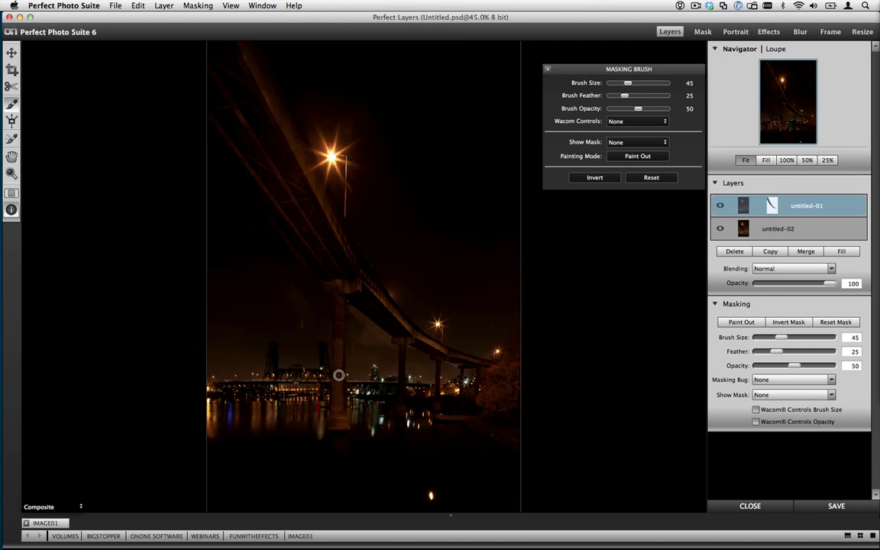
pyautogui.moveTo(334, 402)
pyautogui.mouseDown()
pyautogui.moveTo(339, 322)
pyautogui.moveTo(346, 366)
pyautogui.mouseUp()
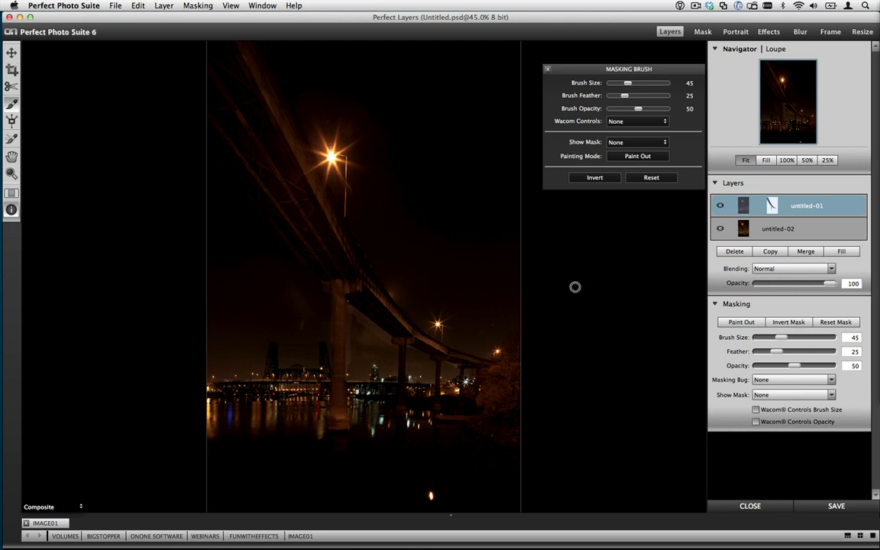
# Step: Reset the untitled-01 mask and paint out the bridge underside with a size 90 brush, first at opacity 31 and again at 65
pyautogui.click(842, 323)
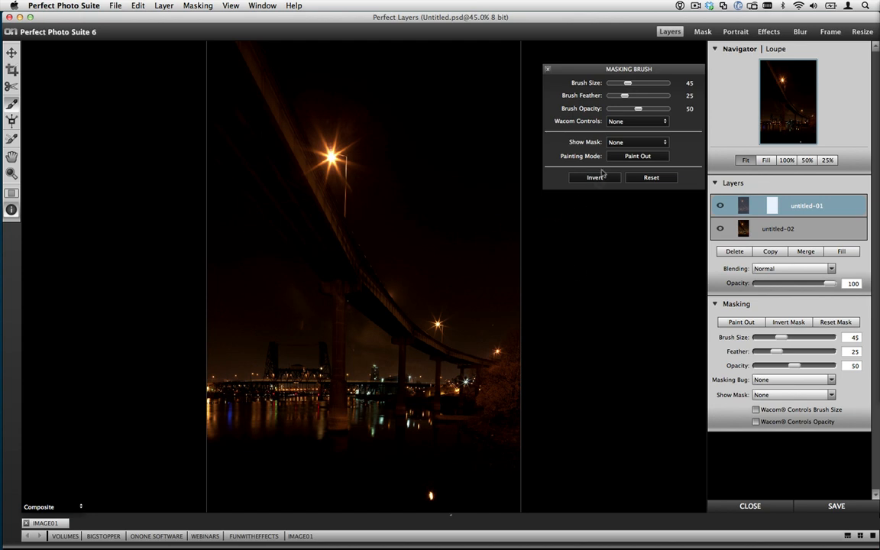
pyautogui.moveTo(633, 112); pyautogui.dragTo(620, 114)
pyautogui.press(']')
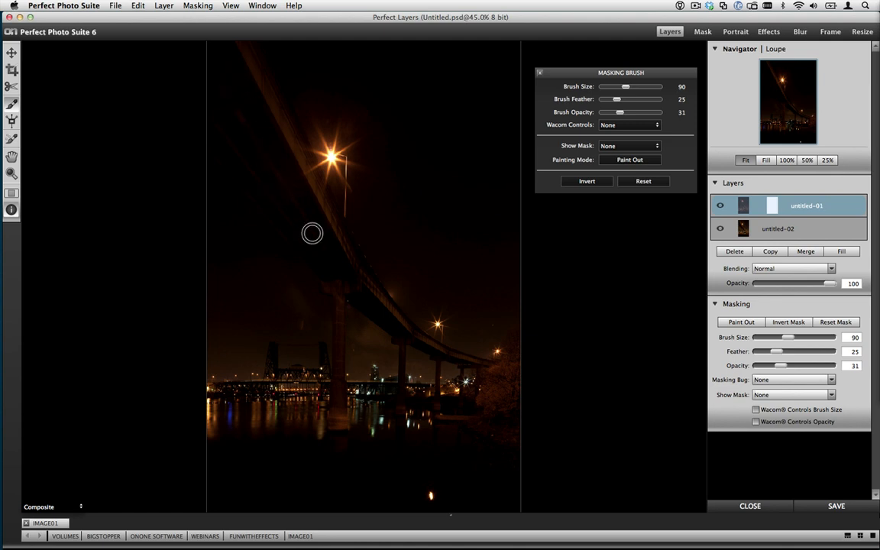
pyautogui.moveTo(307, 221)
pyautogui.mouseDown()
pyautogui.moveTo(345, 276)
pyautogui.moveTo(337, 249)
pyautogui.moveTo(371, 336)
pyautogui.moveTo(344, 284)
pyautogui.moveTo(377, 314)
pyautogui.moveTo(346, 278)
pyautogui.moveTo(429, 356)
pyautogui.mouseUp()
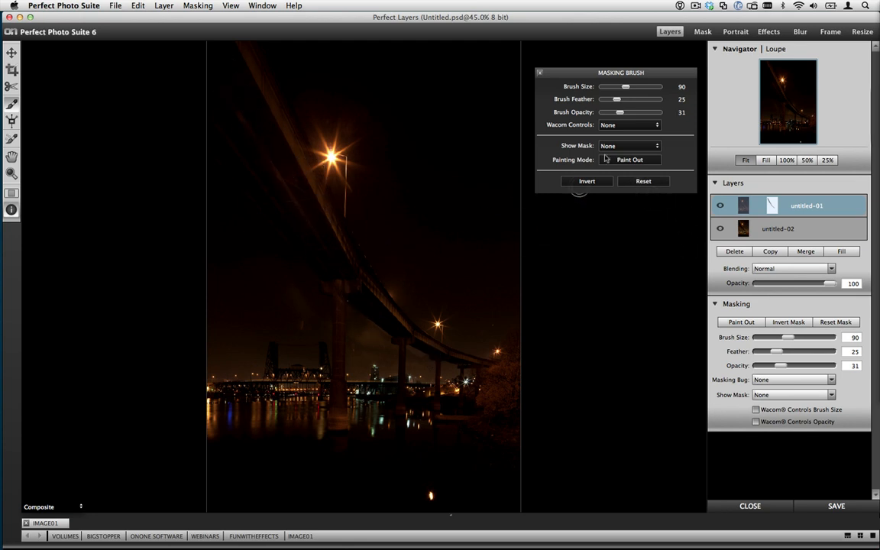
pyautogui.moveTo(620, 117); pyautogui.dragTo(652, 111)
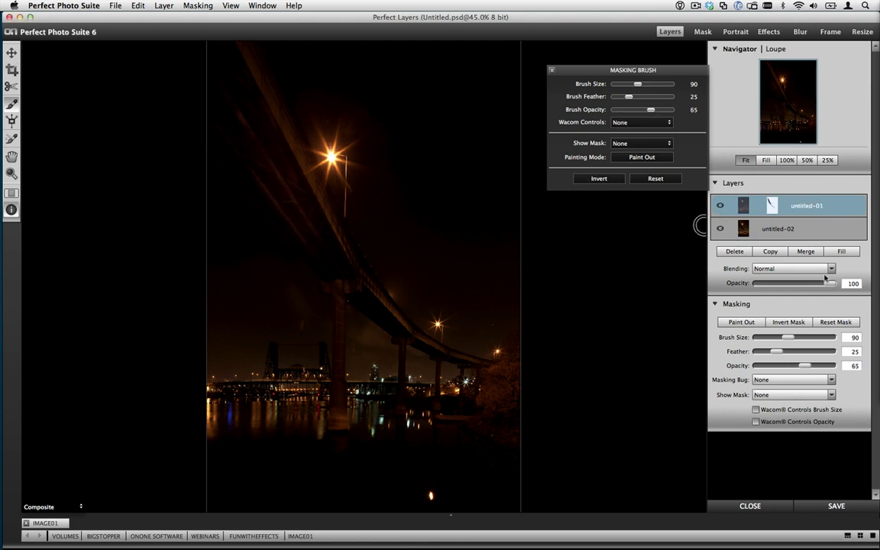
# Step: Lower the opacity of the untitled-01 layer to 45 and reduce the masking brush size to 40
pyautogui.moveTo(830, 286); pyautogui.dragTo(792, 283)
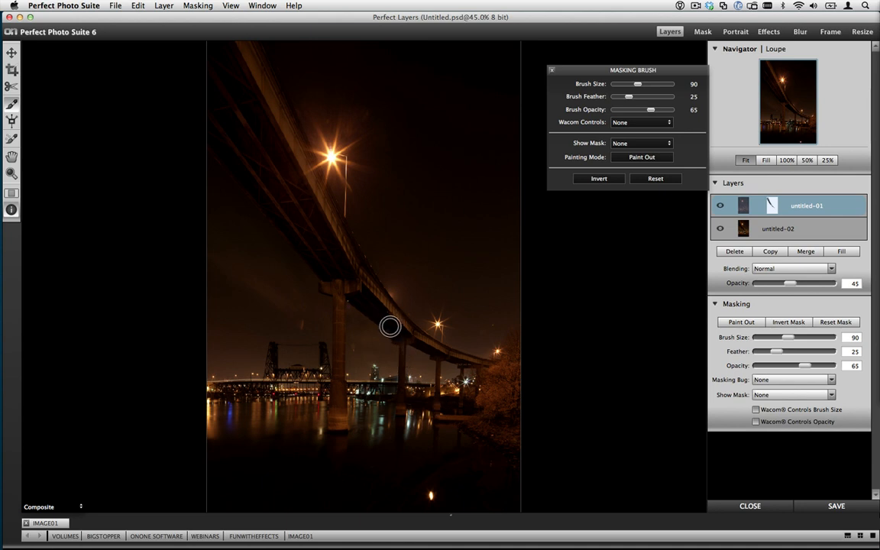
pyautogui.press('[')
pyautogui.press('[')
pyautogui.press('[')
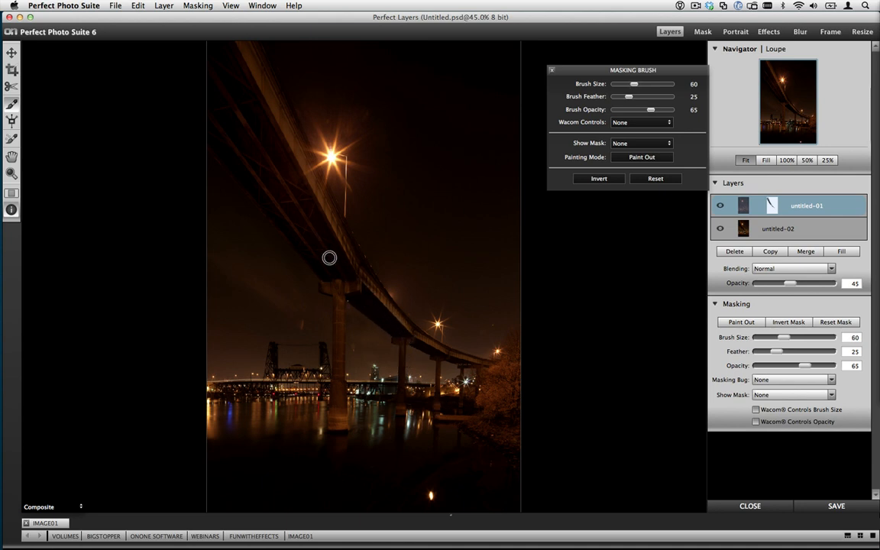
pyautogui.press('[')
pyautogui.press('[')
# Step: Switch the masking brush's painting mode to Paint In and set the untitled-01 layer's opacity to 68
pyautogui.press('x')
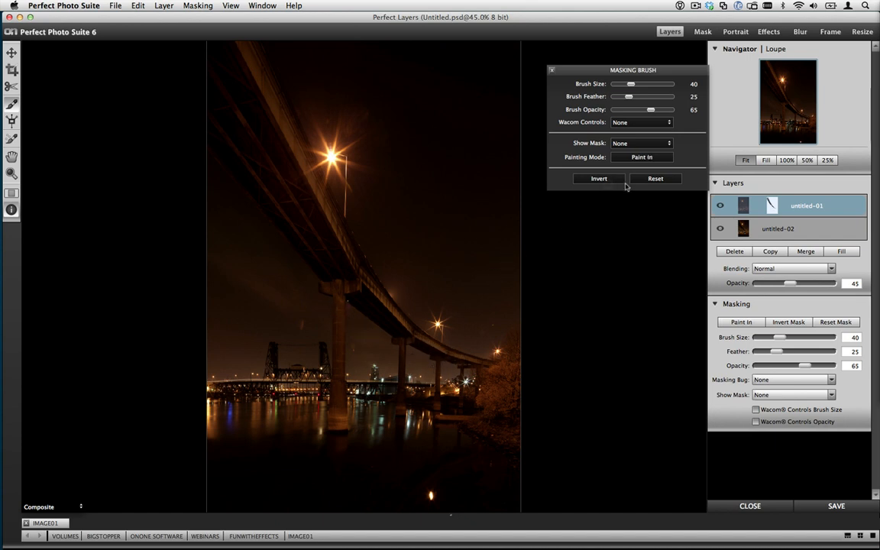
pyautogui.click(639, 159)
pyautogui.press('x')
pyautogui.moveTo(791, 287); pyautogui.dragTo(815, 289)
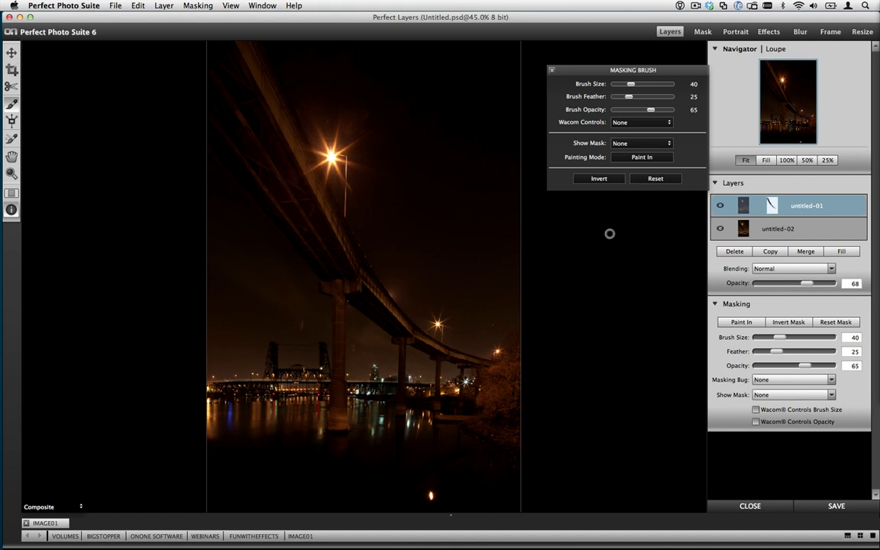
# Step: Show the mask as an overlay and paint out the remaining bridge underside in Paint Out mode with brush size 80 and opacity 79
pyautogui.click(648, 143)
pyautogui.click(645, 159)
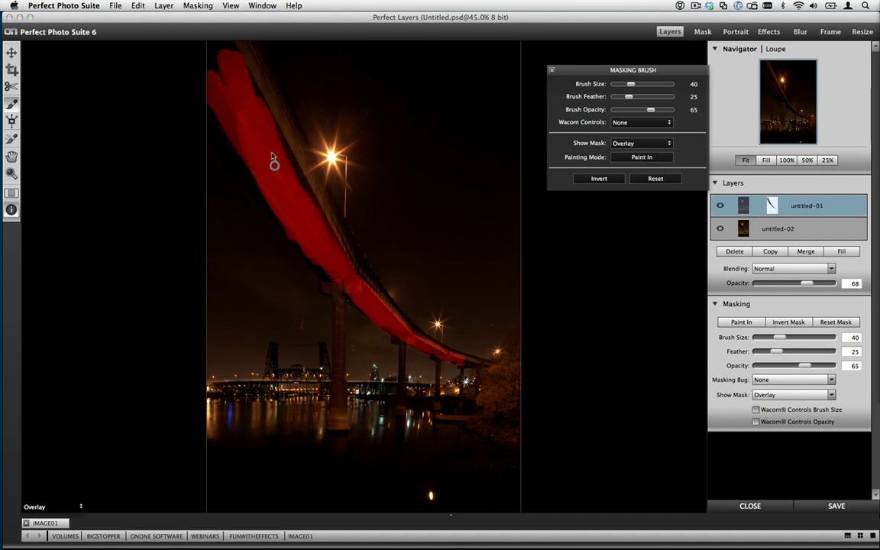
pyautogui.moveTo(653, 114); pyautogui.dragTo(659, 112)
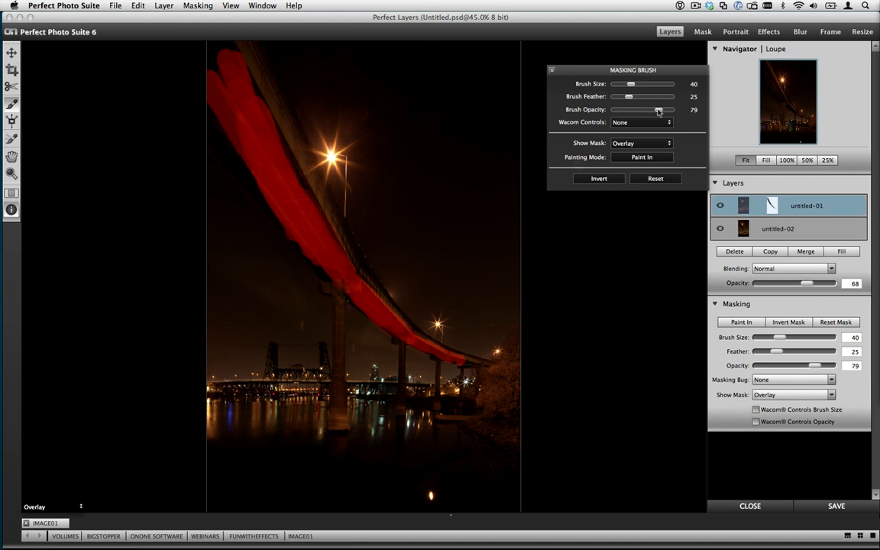
pyautogui.press(']')
pyautogui.press(']')
pyautogui.press(']')
pyautogui.press(']')
pyautogui.moveTo(270, 156)
pyautogui.mouseDown()
pyautogui.moveTo(305, 217)
pyautogui.moveTo(277, 156)
pyautogui.moveTo(303, 211)
pyautogui.moveTo(241, 122)
pyautogui.moveTo(299, 190)
pyautogui.moveTo(267, 151)
pyautogui.moveTo(288, 161)
pyautogui.moveTo(287, 169)
pyautogui.moveTo(210, 70)
pyautogui.moveTo(240, 77)
pyautogui.moveTo(228, 49)
pyautogui.moveTo(248, 106)
pyautogui.moveTo(226, 73)
pyautogui.moveTo(209, 96)
pyautogui.moveTo(263, 158)
pyautogui.moveTo(319, 260)
pyautogui.moveTo(332, 251)
pyautogui.moveTo(301, 214)
pyautogui.mouseUp()
pyautogui.click(648, 160)
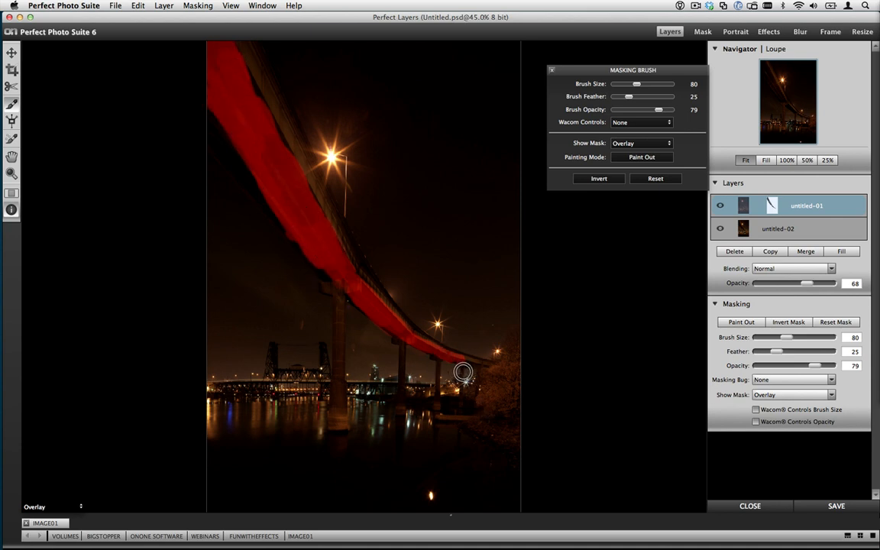
# Step: Reduce the brush size to 30 and paint out the small remaining area at the far end of the bridge
pyautogui.press('[')
pyautogui.press('[')
pyautogui.press('[')
pyautogui.press('[')
pyautogui.press('[')
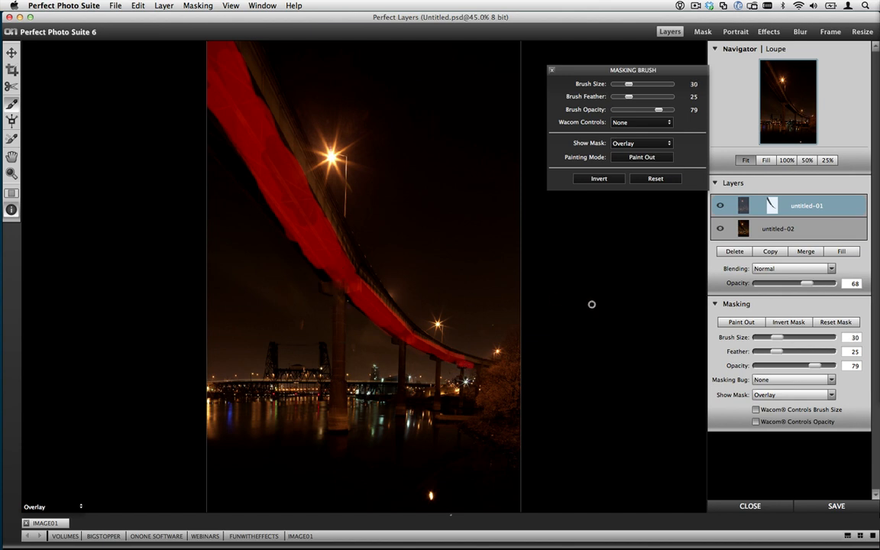
# Step: Set the masking brush opacity to 18 and turn off the red mask overlay
pyautogui.moveTo(669, 115); pyautogui.dragTo(635, 111)
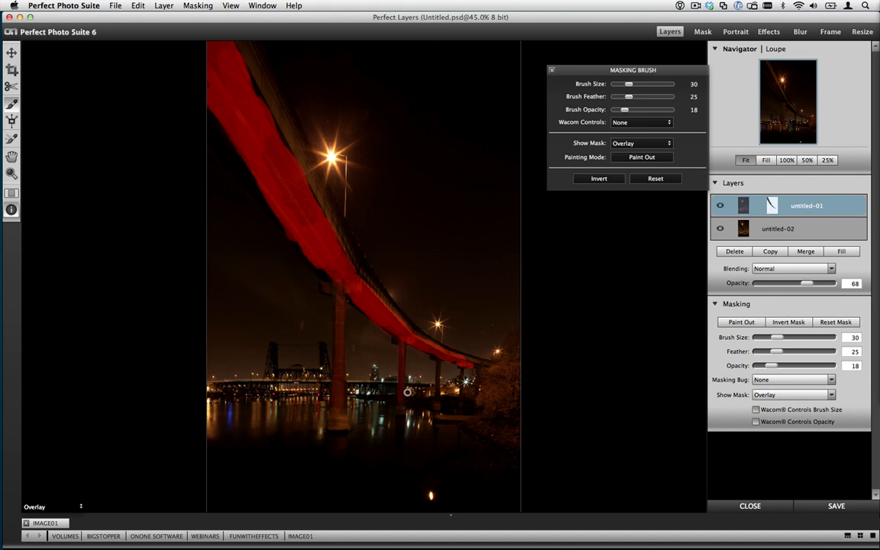
pyautogui.click(622, 145)
pyautogui.click(619, 153)
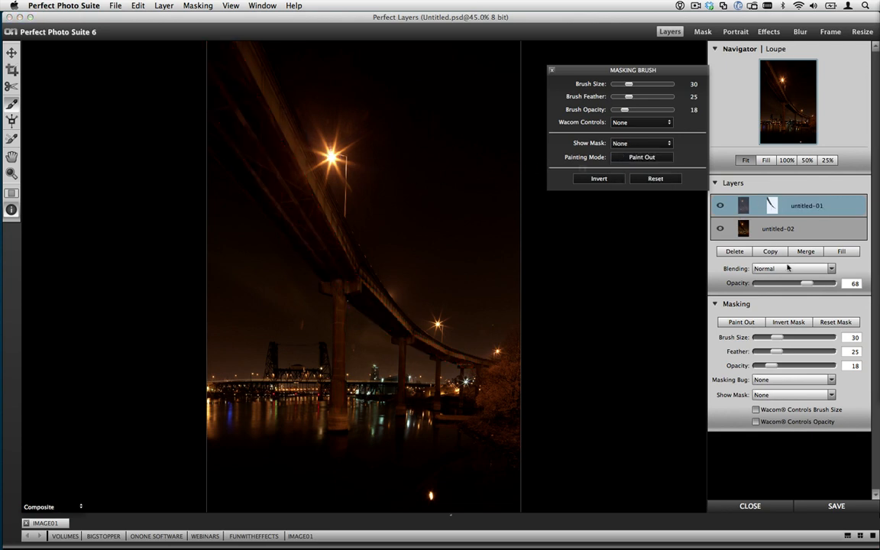
# Step: Lower the opacity of the untitled-01 layer to 47
pyautogui.moveTo(809, 285); pyautogui.dragTo(792, 283)
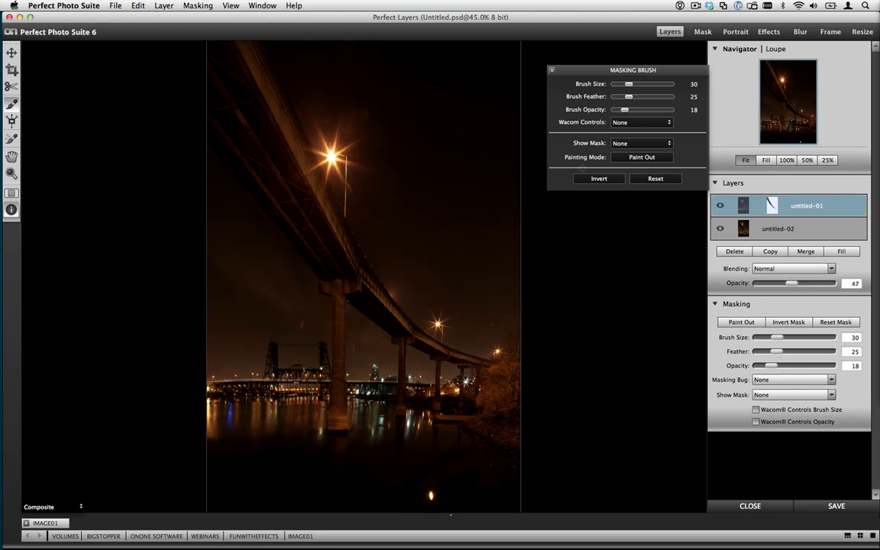
pyautogui.press('super+Tab')
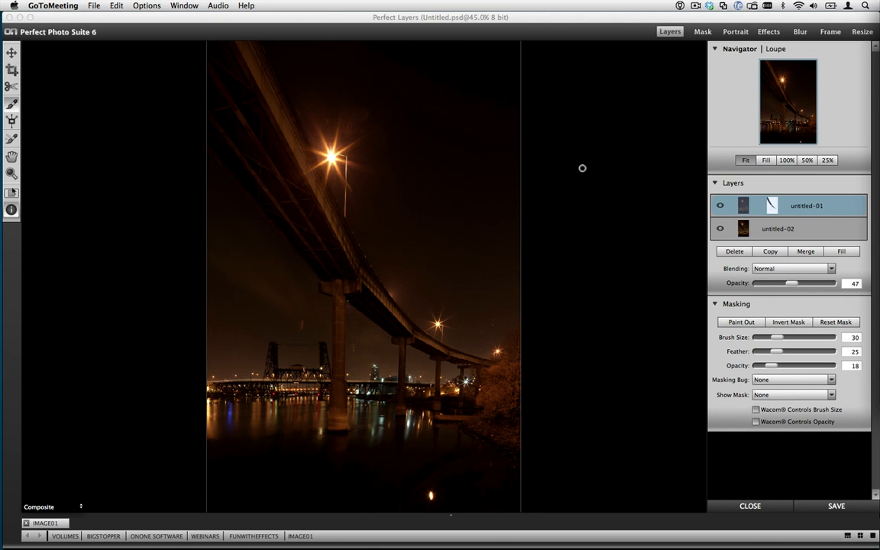
# Step: Set the masking brush opacity to 26 after trying it at 100
pyautogui.click(13, 211)
pyautogui.click(13, 210)
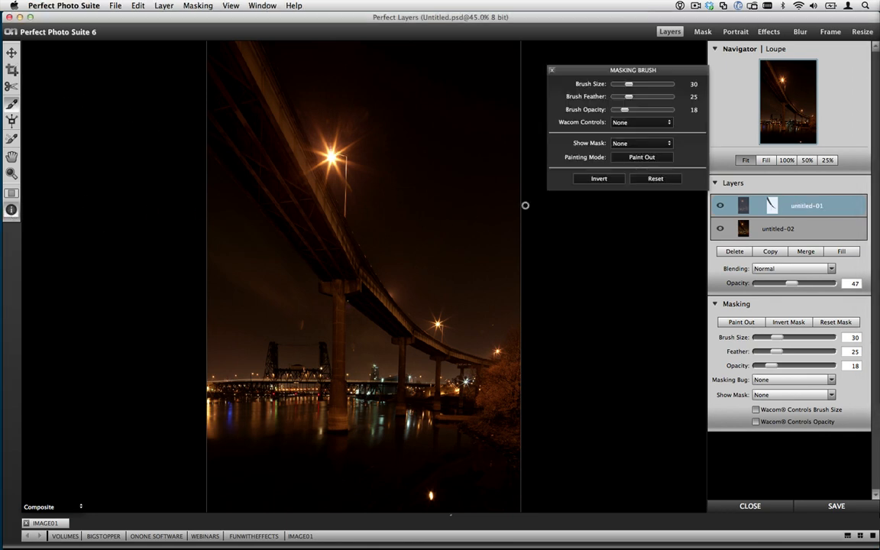
pyautogui.moveTo(625, 110); pyautogui.dragTo(673, 111)
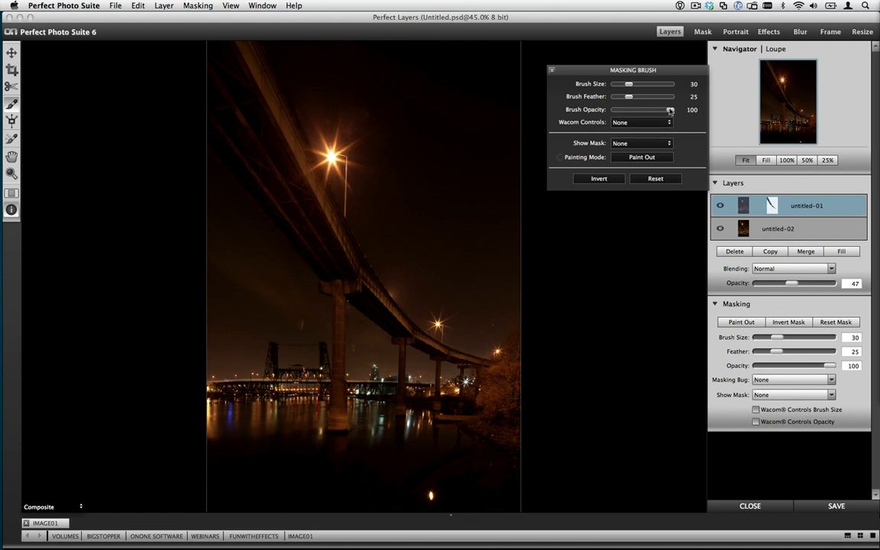
pyautogui.moveTo(669, 111)
pyautogui.mouseDown()
pyautogui.moveTo(648, 110)
pyautogui.moveTo(677, 111)
pyautogui.mouseUp()
pyautogui.moveTo(670, 110); pyautogui.dragTo(627, 113)
pyautogui.press('super+Tab')
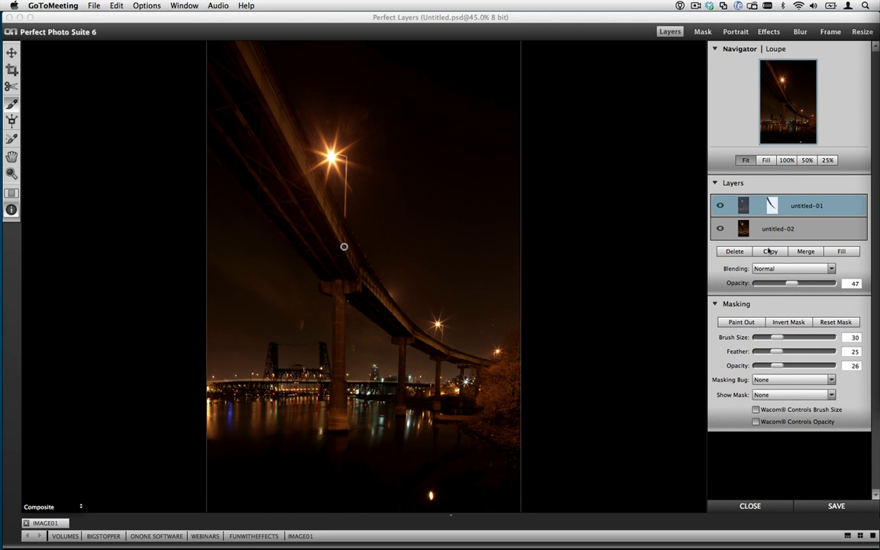
# Step: Merge the two layers into one and take the merged image into the Effects module
pyautogui.click(797, 251)
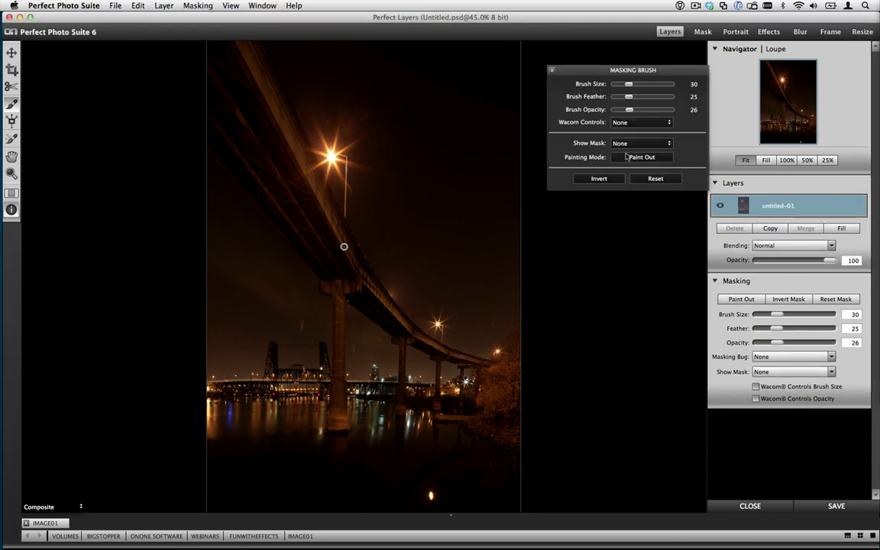
pyautogui.click(552, 69)
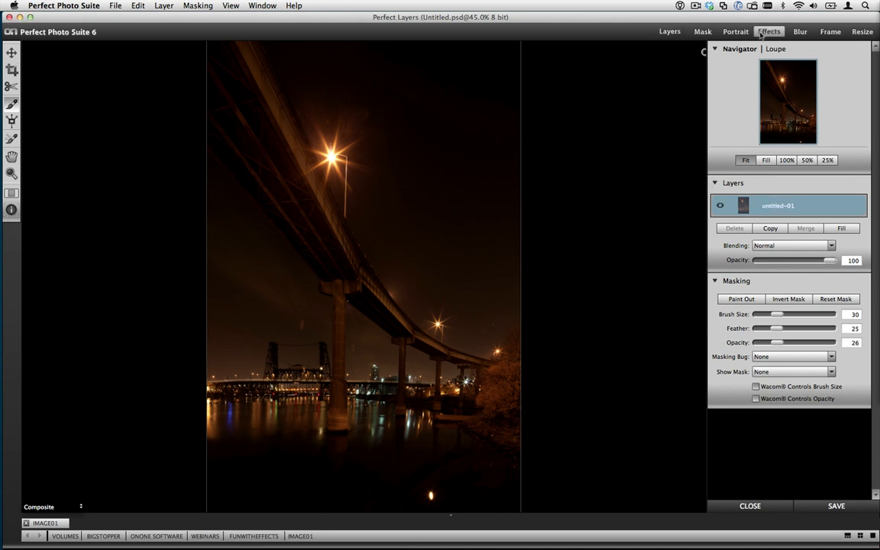
pyautogui.click(768, 32)
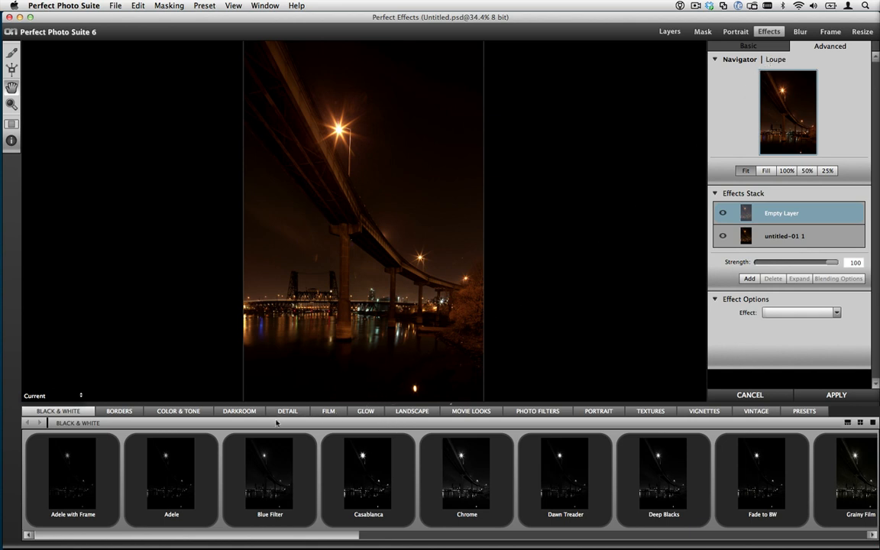
# Step: Apply the Lighten Shadows effect from the Color & Tone presets and reduce its strength
pyautogui.click(238, 412)
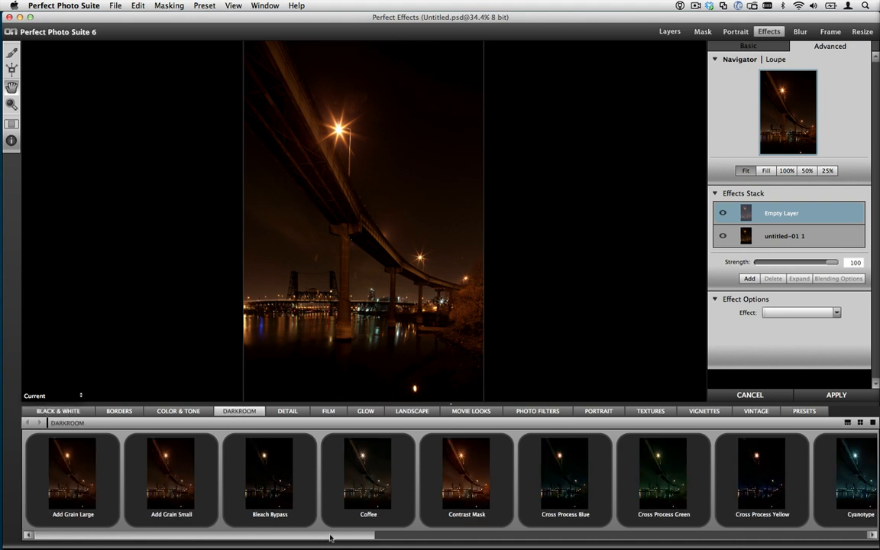
pyautogui.click(178, 411)
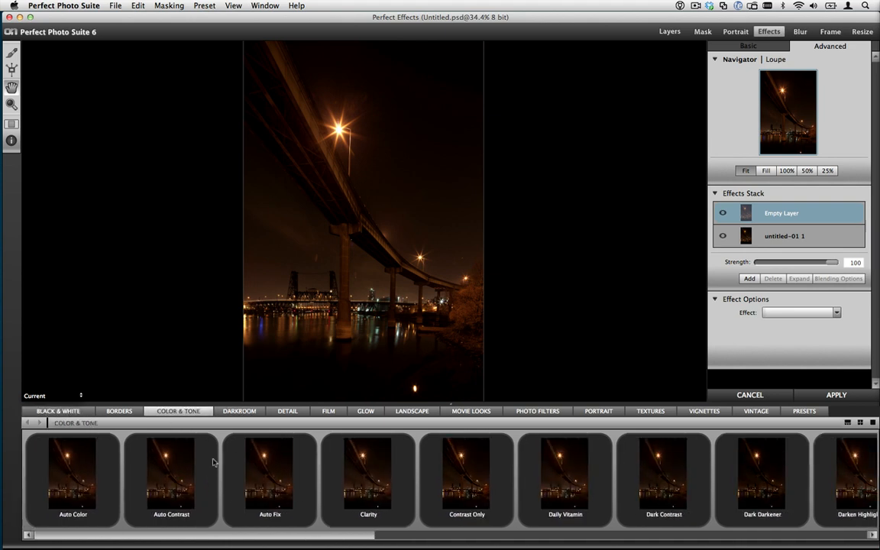
pyautogui.moveTo(336, 535); pyautogui.dragTo(620, 549)
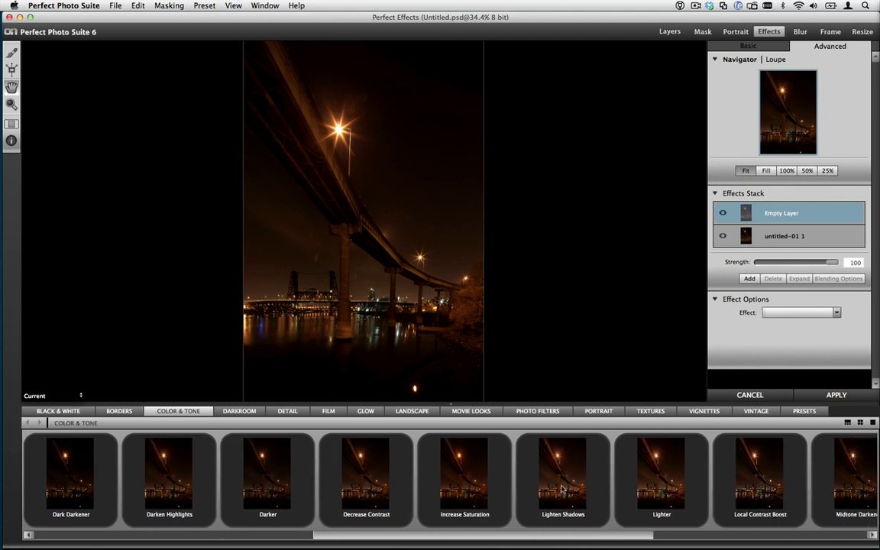
pyautogui.click(563, 490)
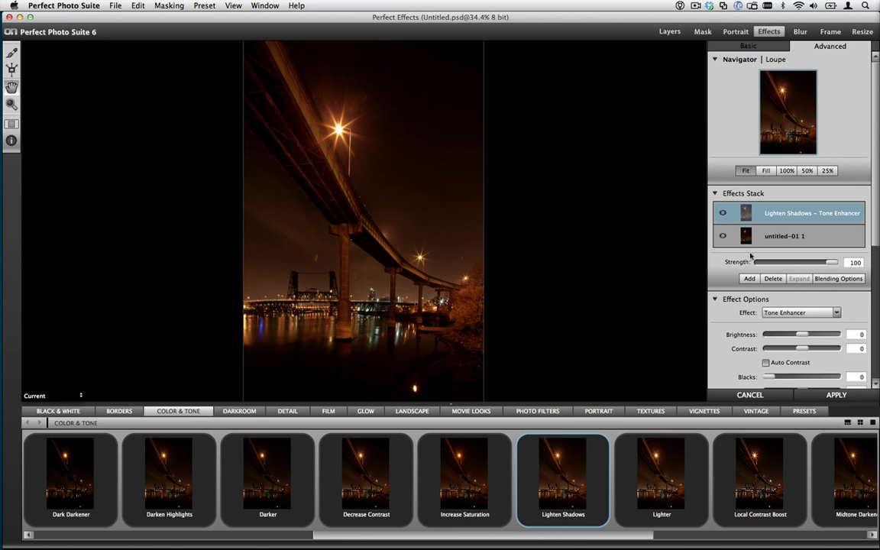
pyautogui.moveTo(833, 262); pyautogui.dragTo(812, 263)
# Step: Add an effect layer with the 80A Cooling photo filter and set its strength to 60
pyautogui.click(748, 280)
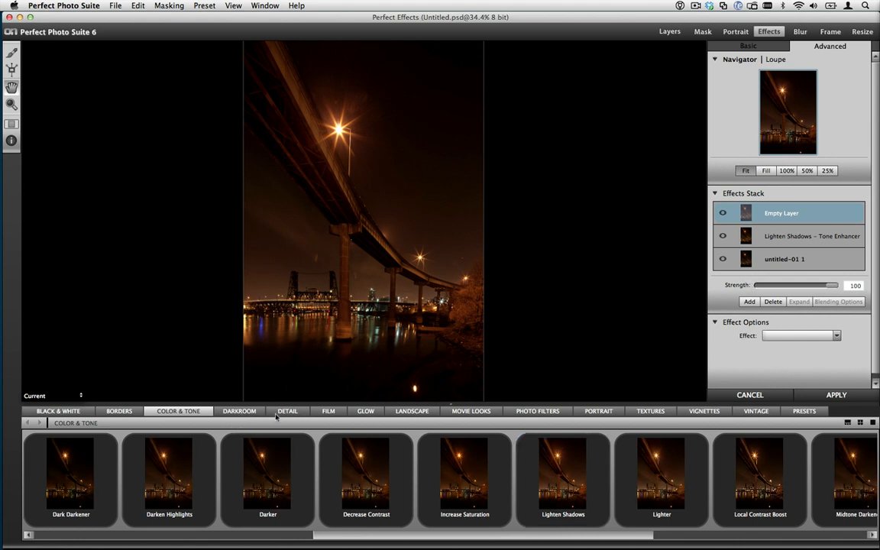
pyautogui.click(425, 412)
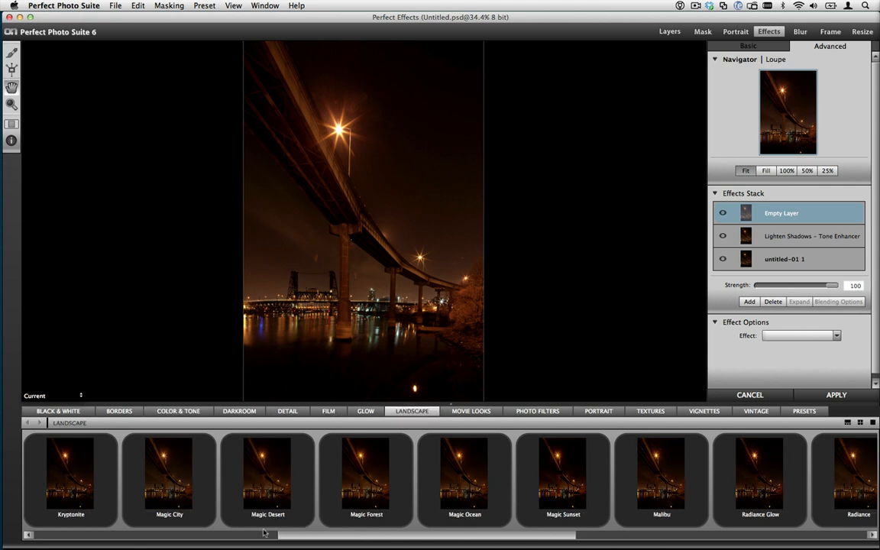
pyautogui.click(195, 535)
pyautogui.moveTo(195, 535); pyautogui.dragTo(156, 527)
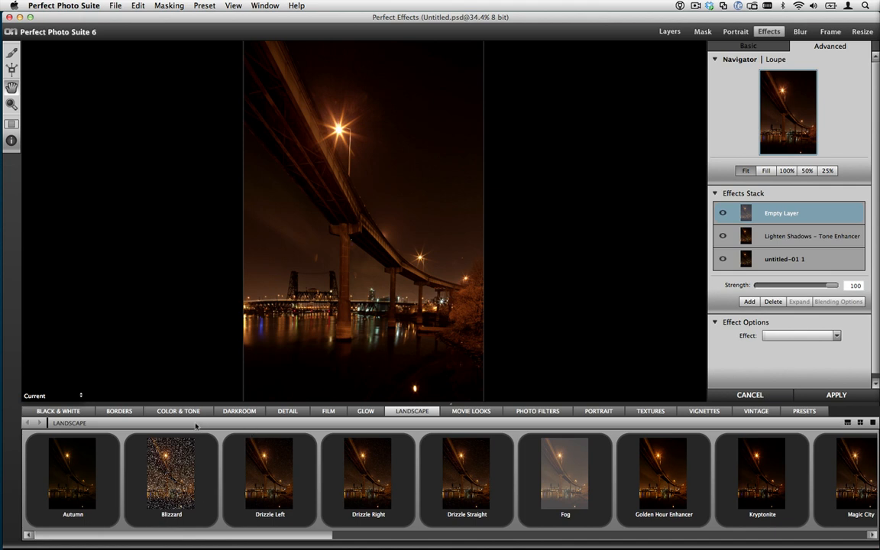
pyautogui.click(538, 411)
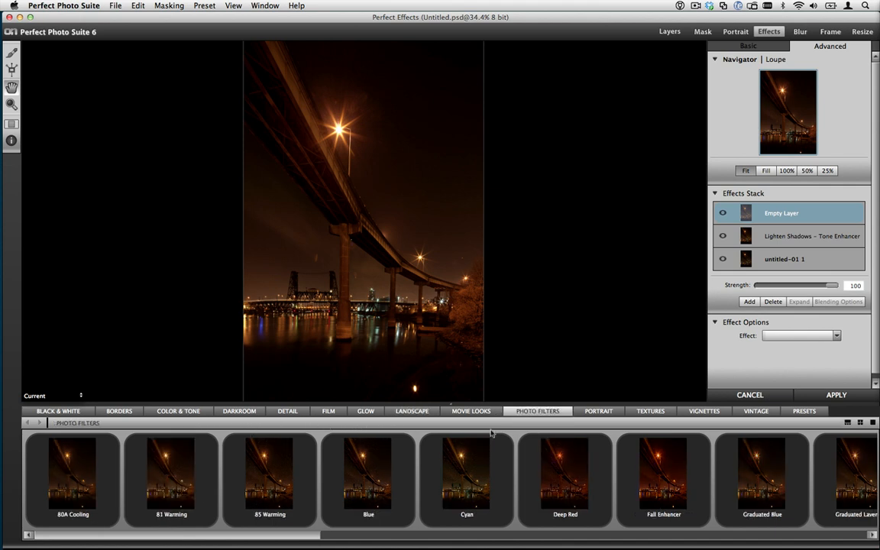
pyautogui.click(67, 489)
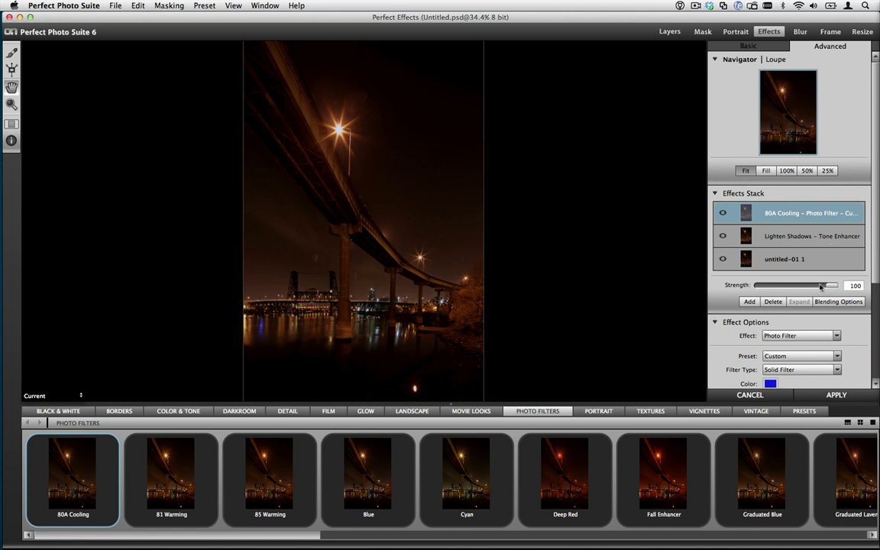
pyautogui.moveTo(832, 289); pyautogui.dragTo(809, 289)
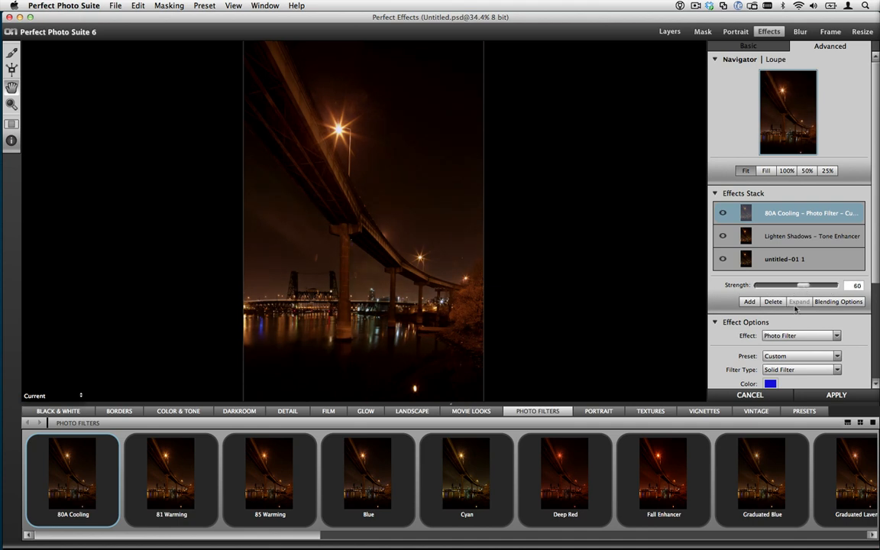
# Step: Add another effect layer with the Cyberpunk movie look and set its strength to 42
pyautogui.click(750, 301)
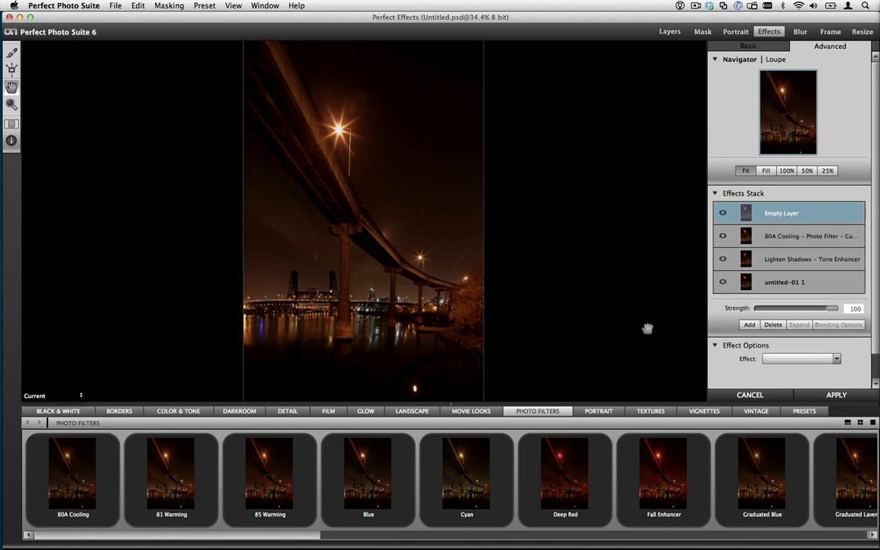
pyautogui.click(471, 411)
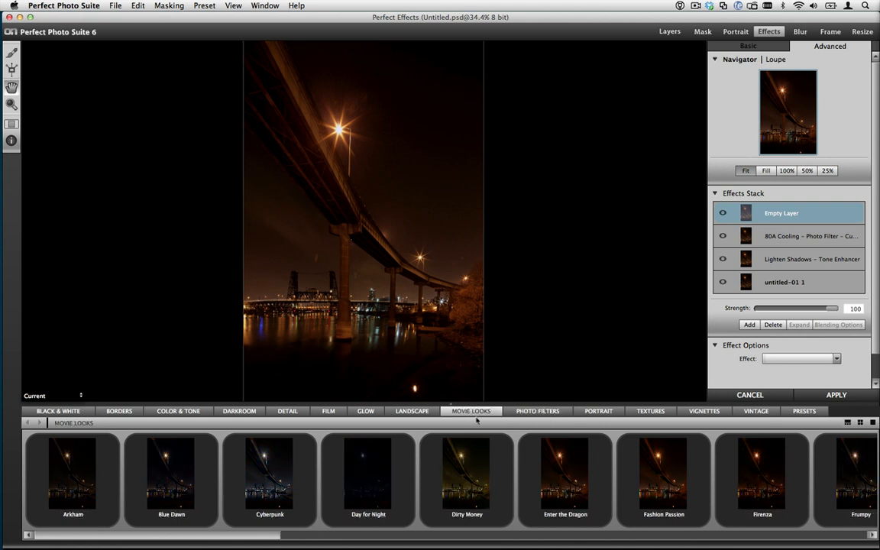
pyautogui.click(264, 458)
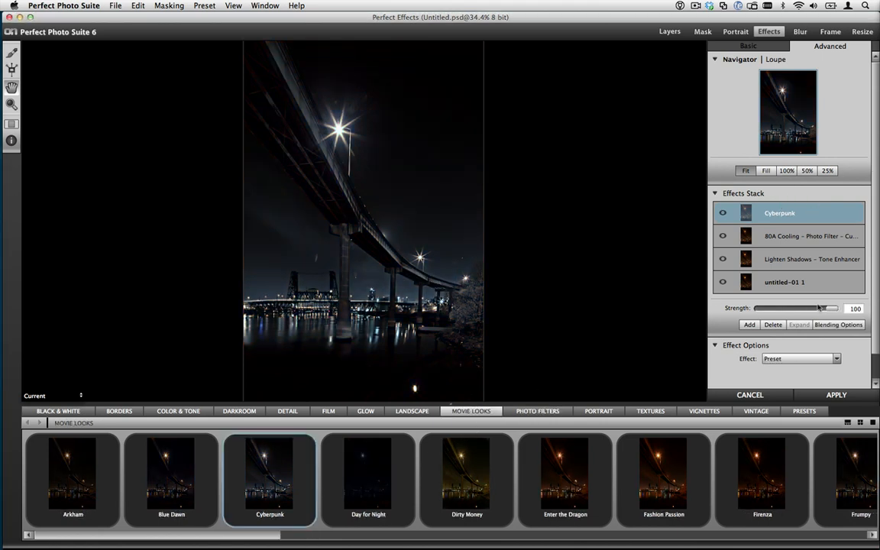
pyautogui.moveTo(803, 310)
pyautogui.mouseDown()
pyautogui.moveTo(758, 310)
pyautogui.moveTo(789, 309)
pyautogui.mouseUp()
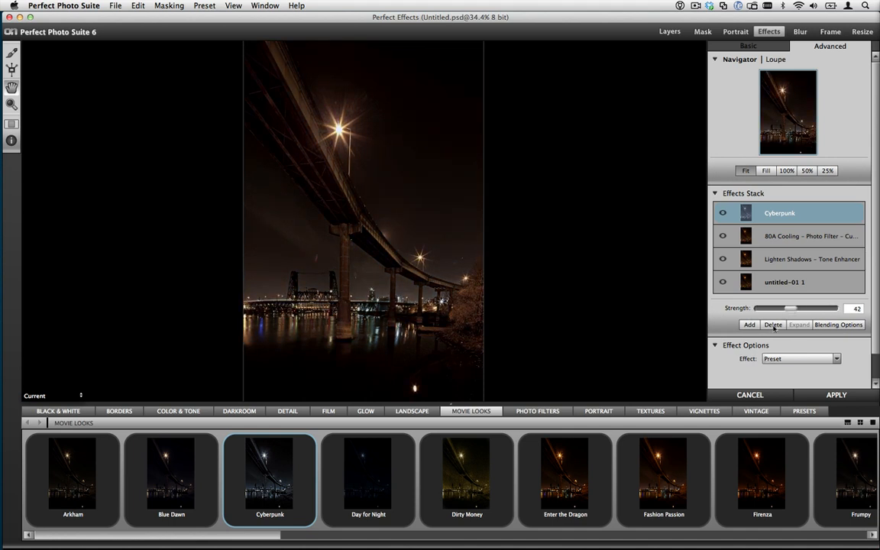
# Step: Stack the Urban Sickness movie look on a new effect layer and set its strength to 26
pyautogui.click(749, 324)
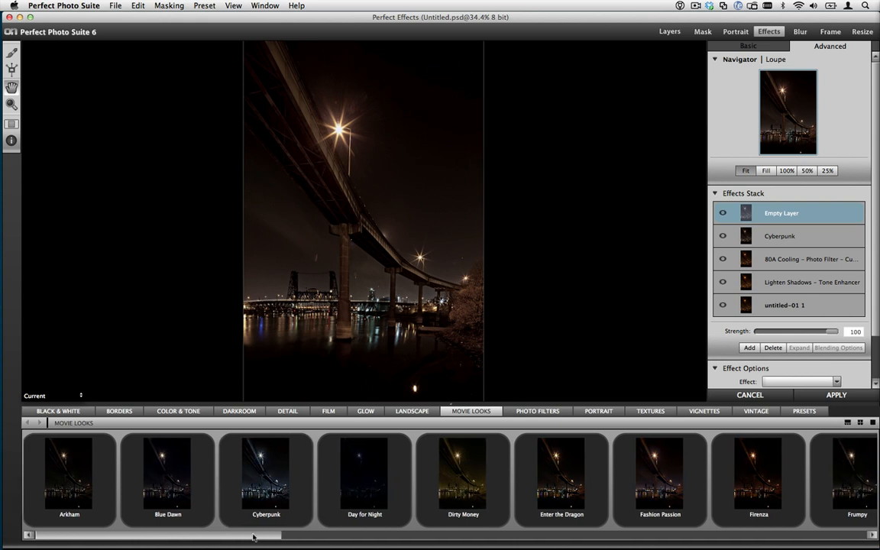
pyautogui.hscroll(10, 229, 480)
pyautogui.hscroll(15, 543, 518)
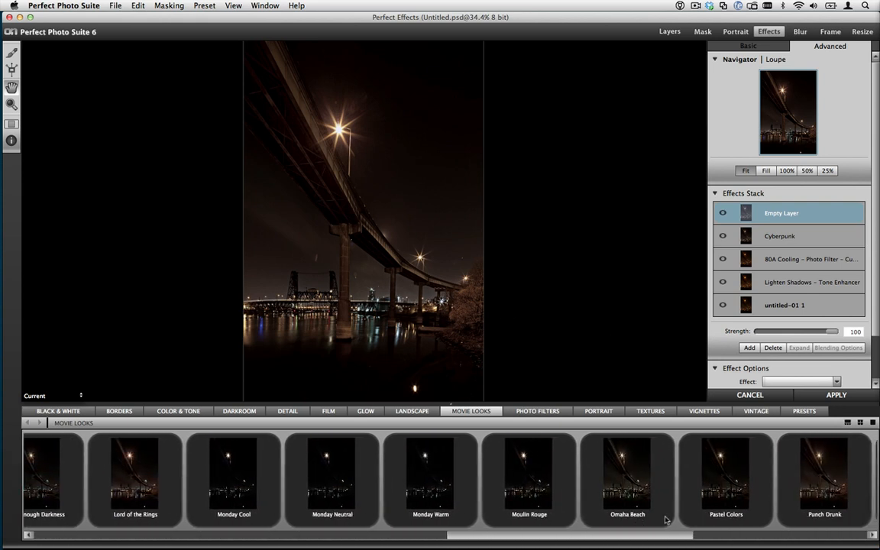
pyautogui.hscroll(5, 728, 524)
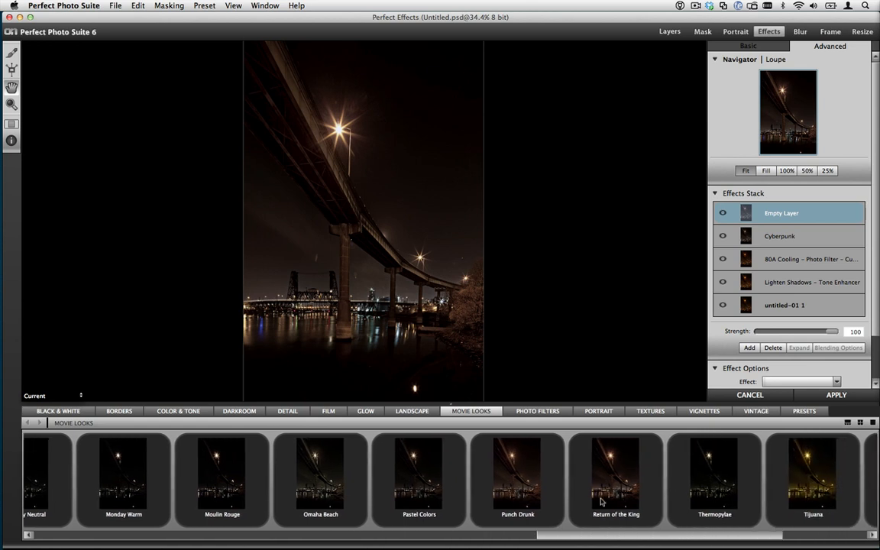
pyautogui.hscroll(5, 655, 540)
pyautogui.click(706, 492)
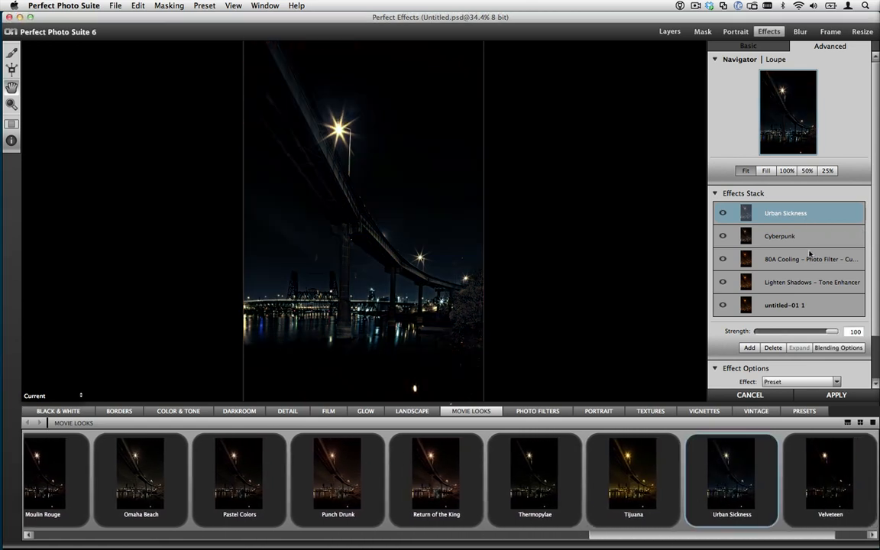
pyautogui.moveTo(834, 332); pyautogui.dragTo(781, 333)
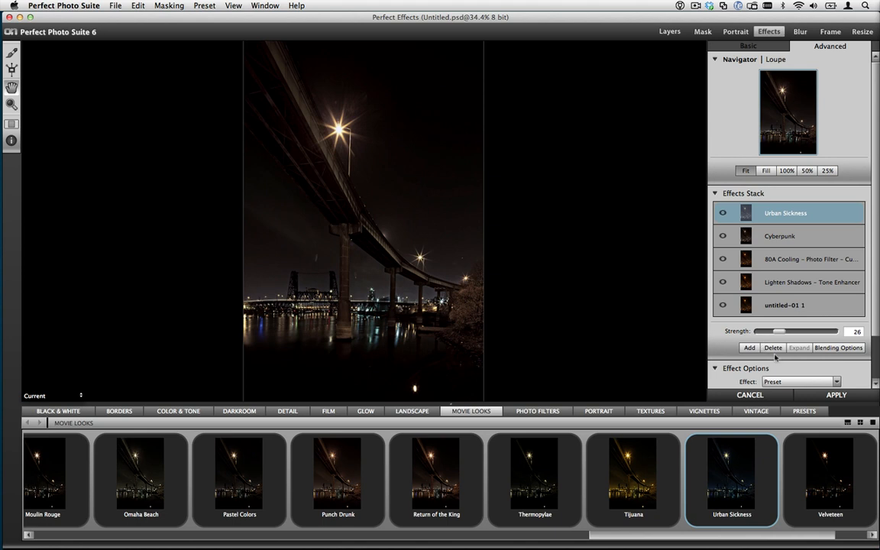
# Step: Compare the stacked effects with the original photo in an enlarged preview and restore the preset thumbnails
pyautogui.click(873, 423)
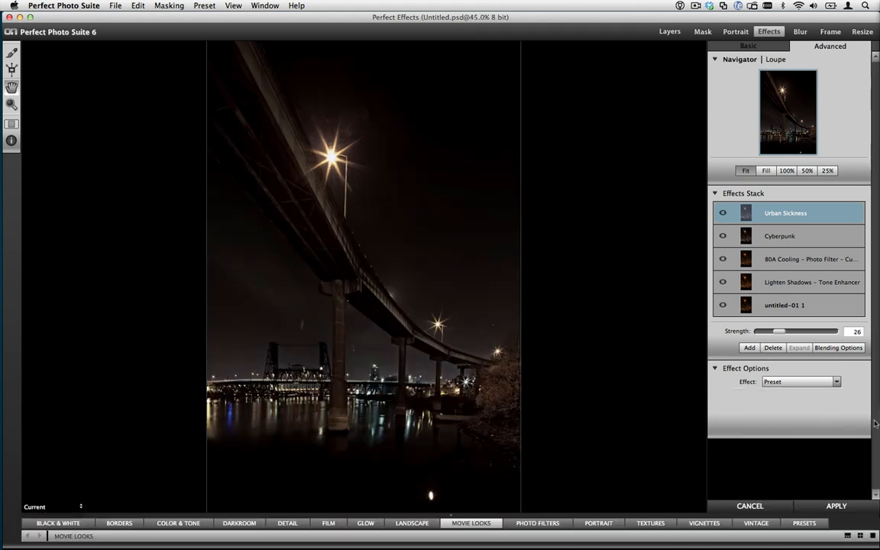
pyautogui.click(676, 400)
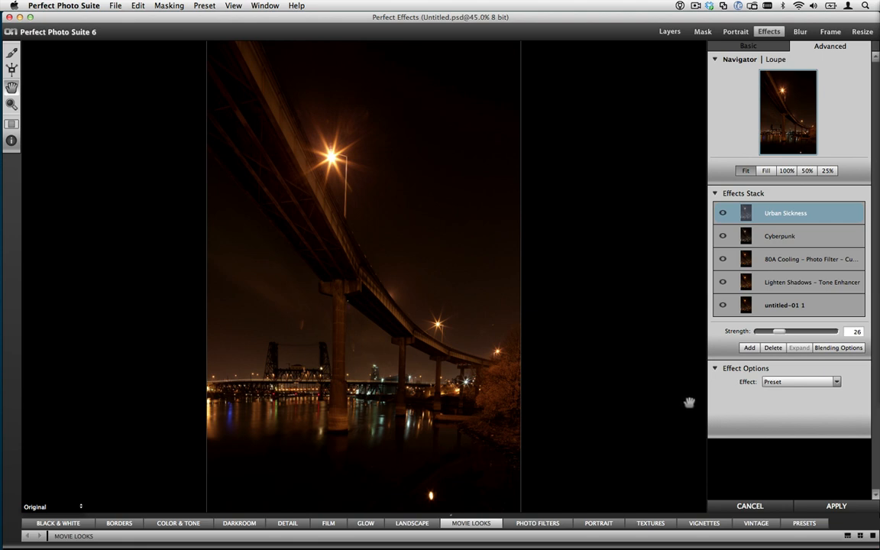
pyautogui.click(689, 403)
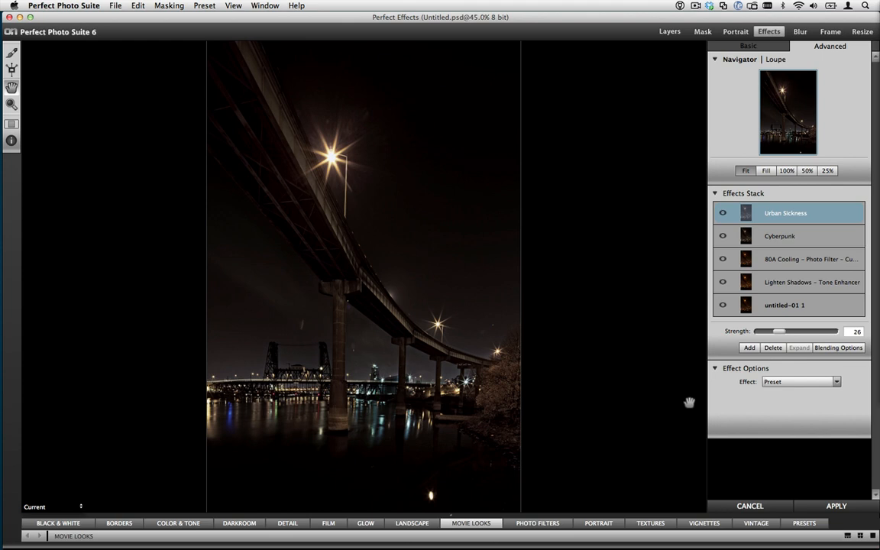
pyautogui.press('super+p')
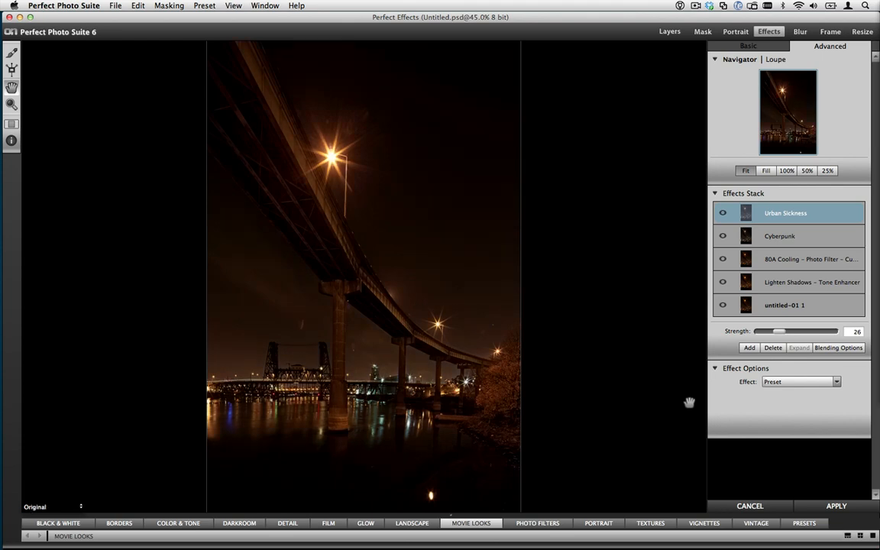
pyautogui.press('super+p')
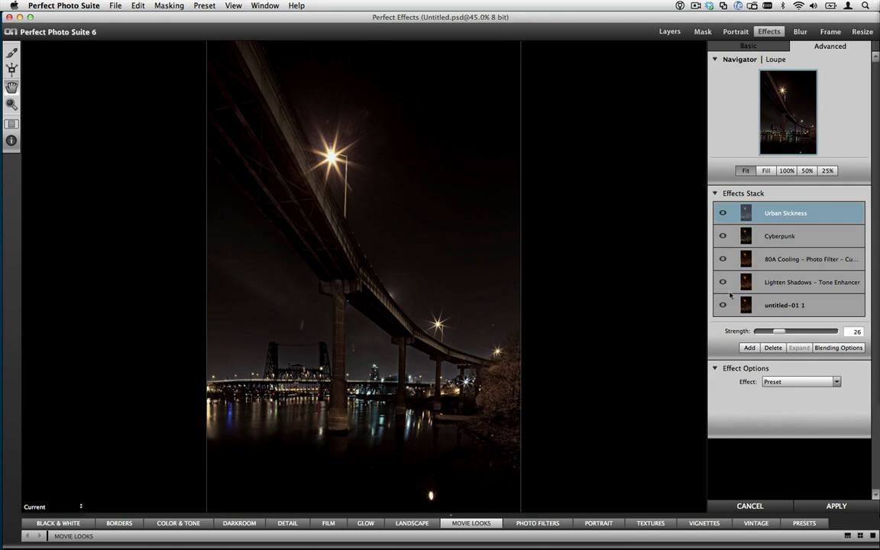
pyautogui.click(846, 537)
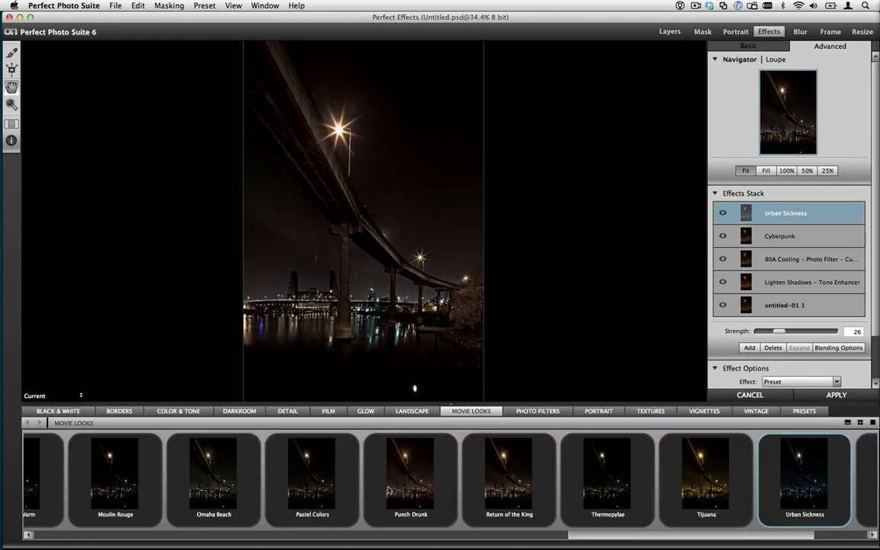
# Step: Try the Punch Drunk, Fashion Passion and Enter the Dragon movie looks on the top effect layer
pyautogui.click(385, 484)
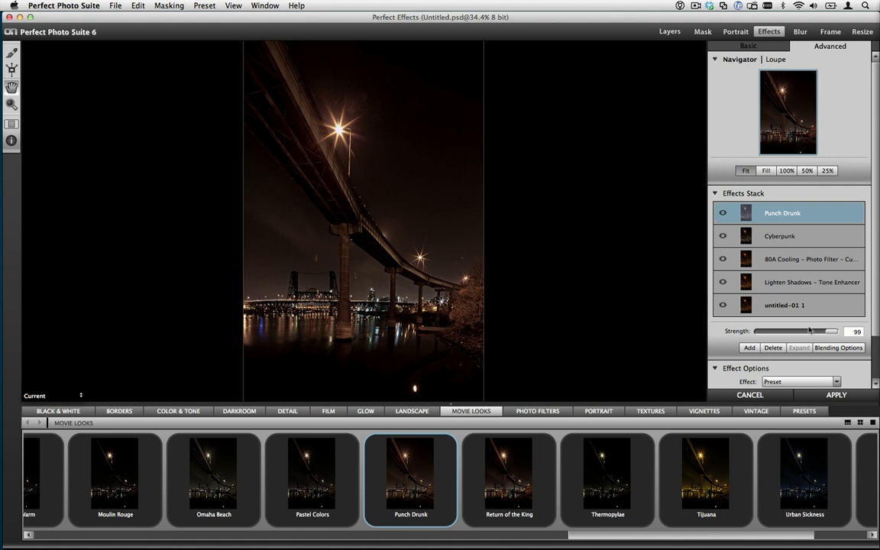
pyautogui.moveTo(810, 330)
pyautogui.mouseDown()
pyautogui.moveTo(747, 330)
pyautogui.moveTo(805, 331)
pyautogui.mouseUp()
pyautogui.moveTo(787, 334); pyautogui.dragTo(752, 334)
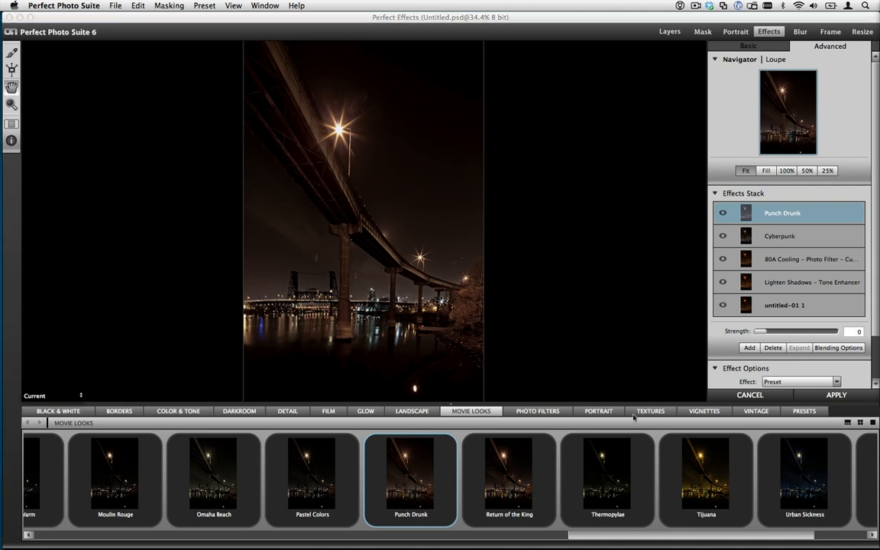
pyautogui.moveTo(591, 536); pyautogui.dragTo(187, 540)
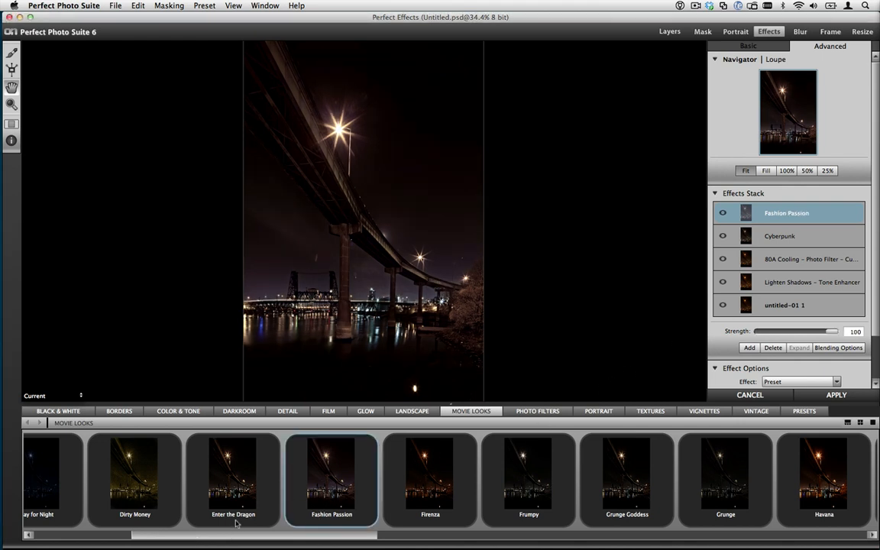
pyautogui.click(229, 497)
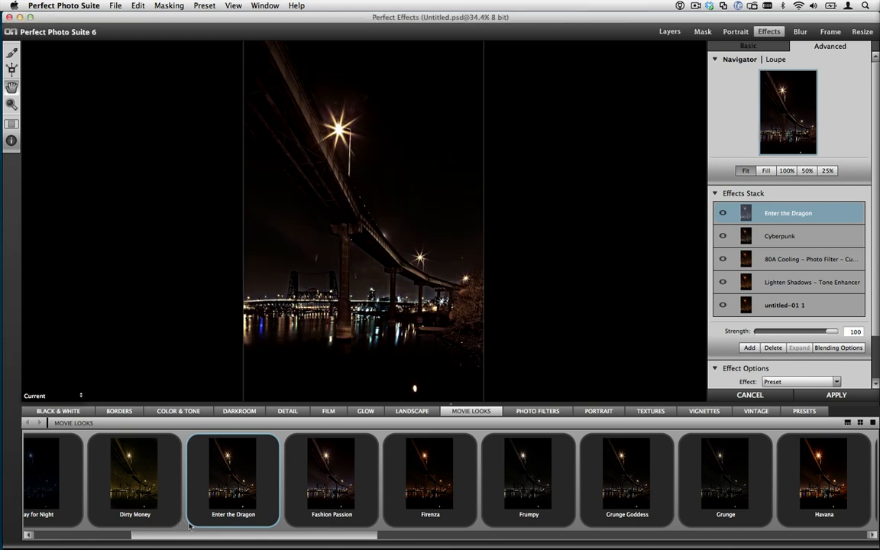
# Step: Use the Blue Dawn movie look on the top effect layer at strength 24 and apply the effects stack
pyautogui.moveTo(214, 538); pyautogui.dragTo(109, 539)
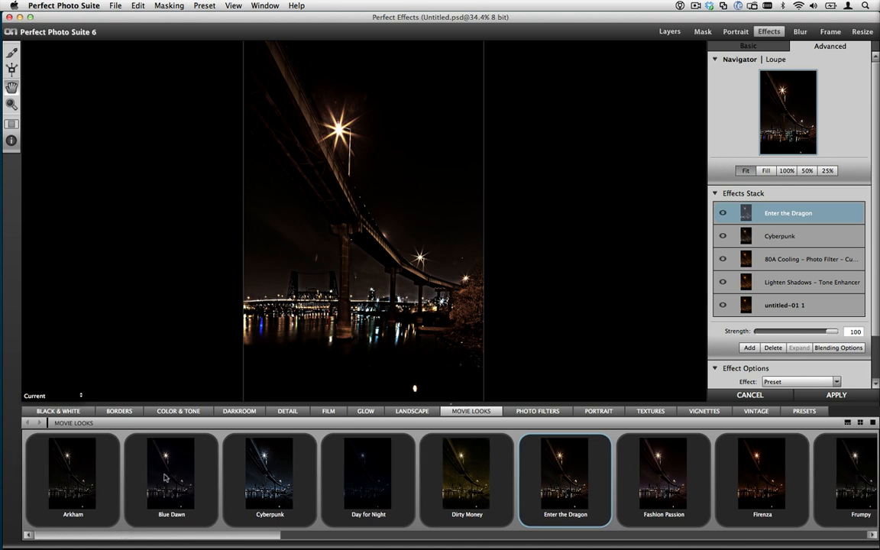
pyautogui.click(148, 437)
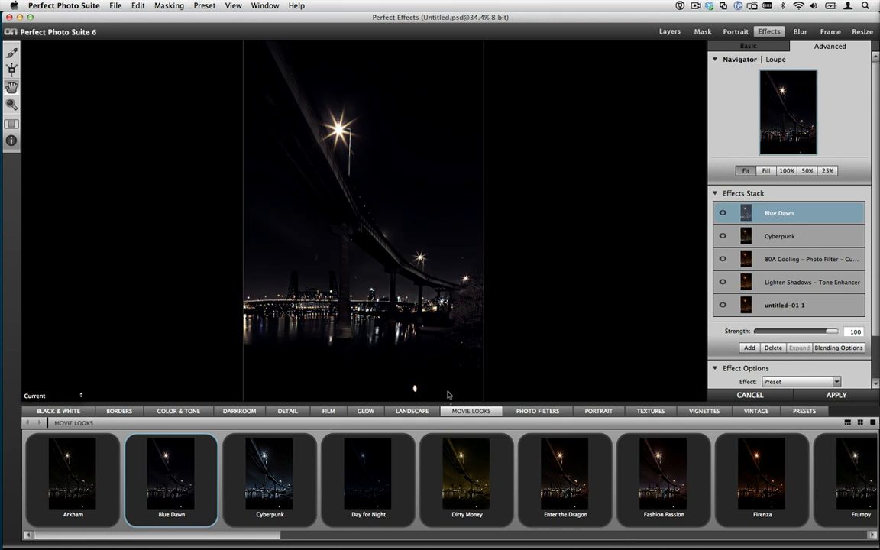
pyautogui.moveTo(828, 336); pyautogui.dragTo(784, 333)
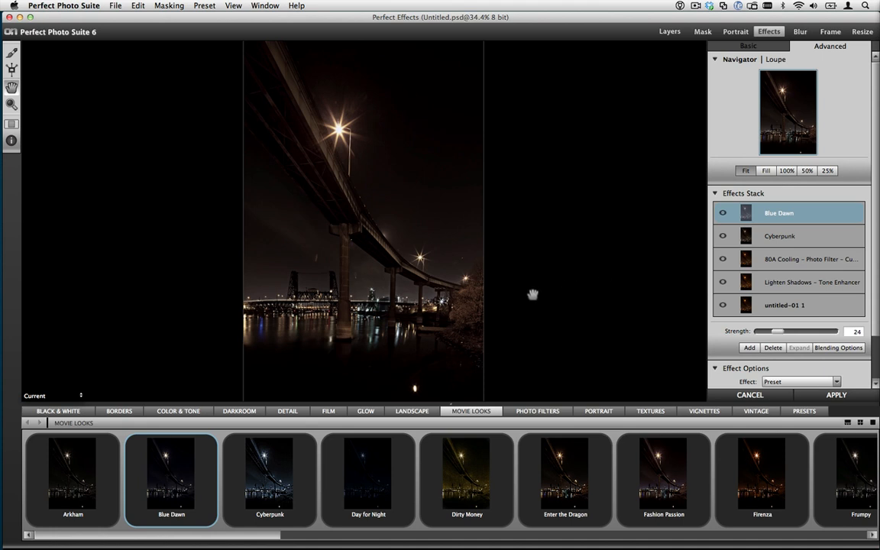
pyautogui.click(817, 395)
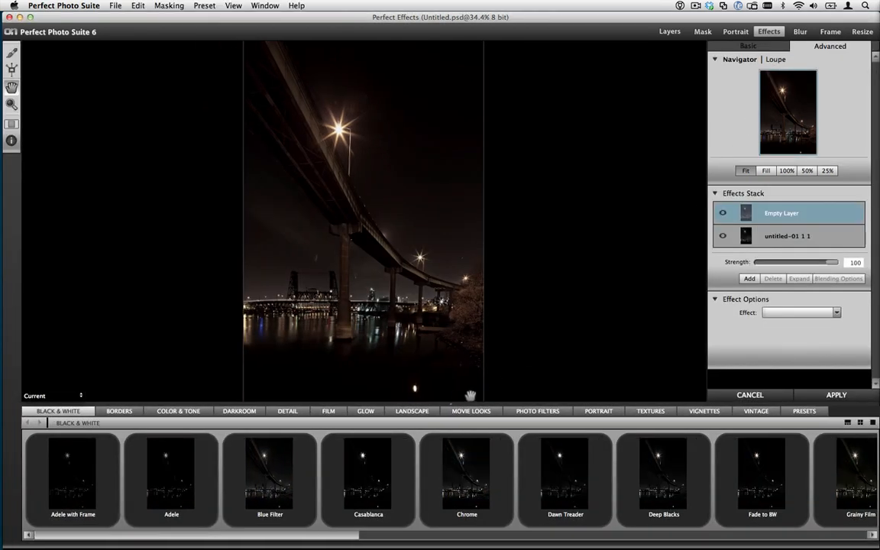
# Step: Add the Texture Booster detail effect to the empty effect layer and set its strength to 75
pyautogui.click(287, 411)
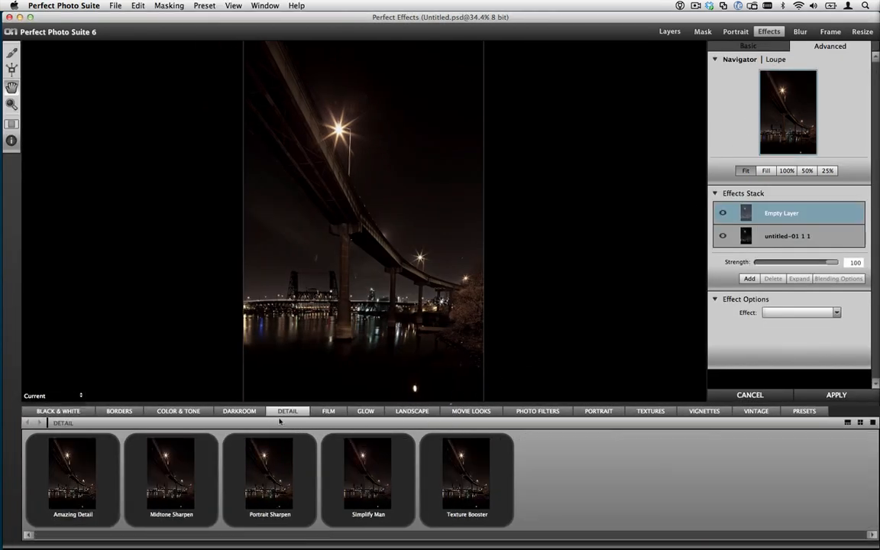
pyautogui.click(458, 469)
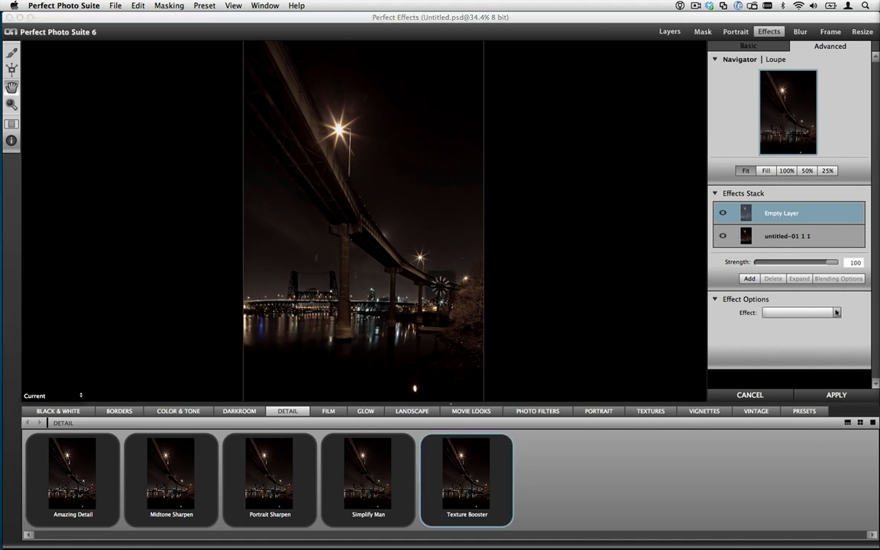
pyautogui.moveTo(824, 266)
pyautogui.mouseDown()
pyautogui.moveTo(723, 235)
pyautogui.moveTo(736, 258)
pyautogui.moveTo(814, 262)
pyautogui.mouseUp()
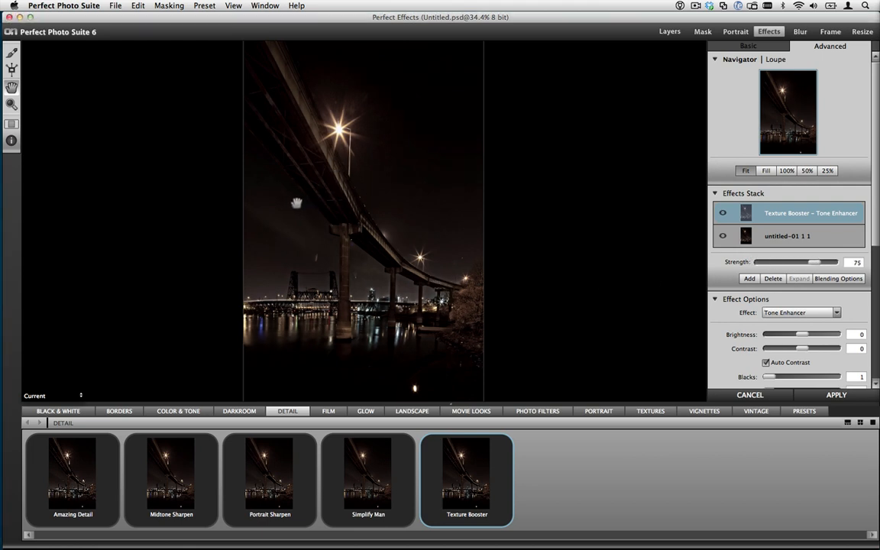
# Step: Invert the Texture Booster mask and paint the effect in over the bridge with the Masking Brush, reducing its size to 90
pyautogui.click(12, 140)
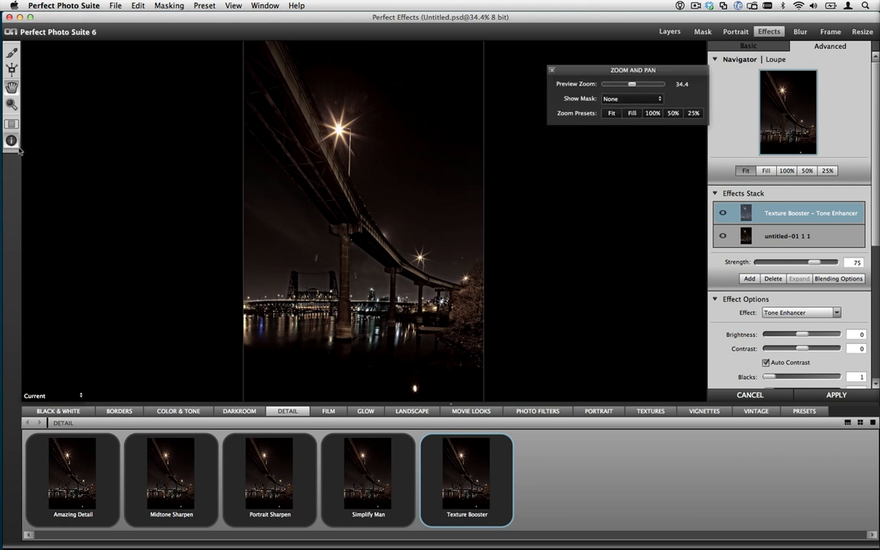
pyautogui.click(12, 52)
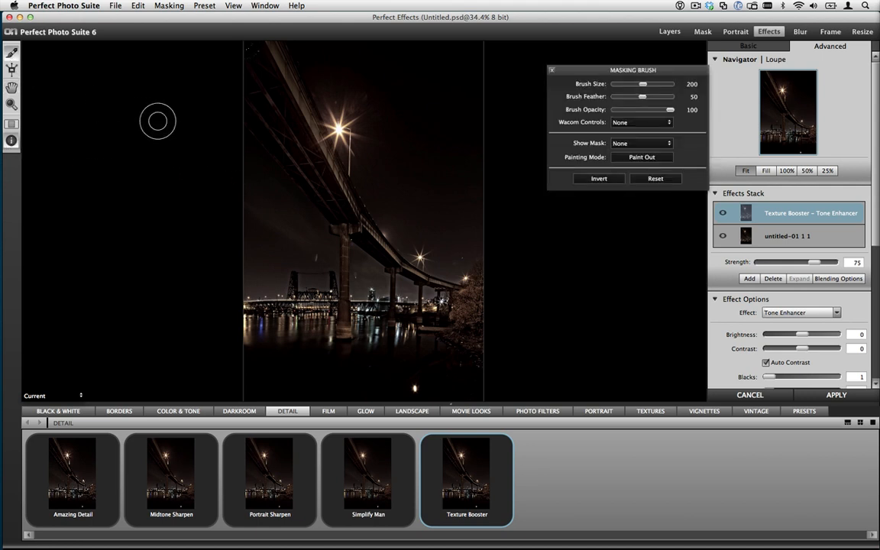
pyautogui.click(592, 181)
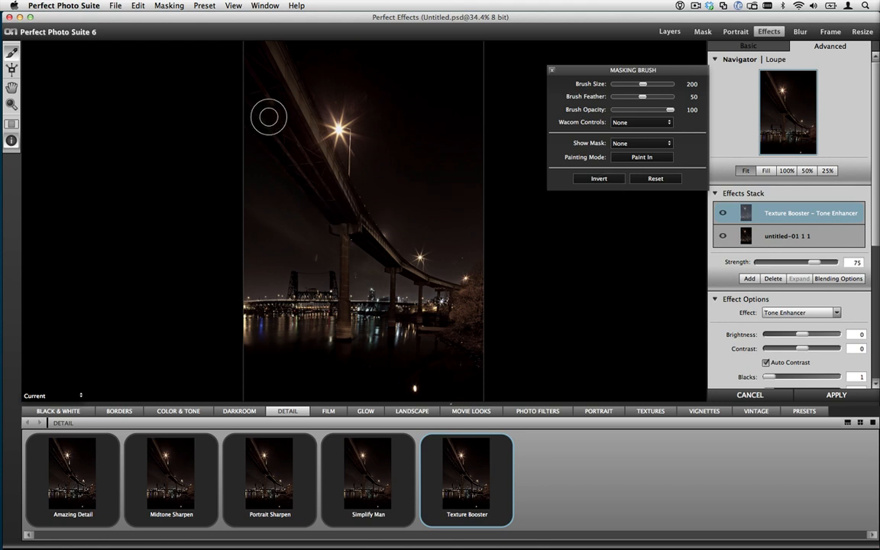
pyautogui.press('[')
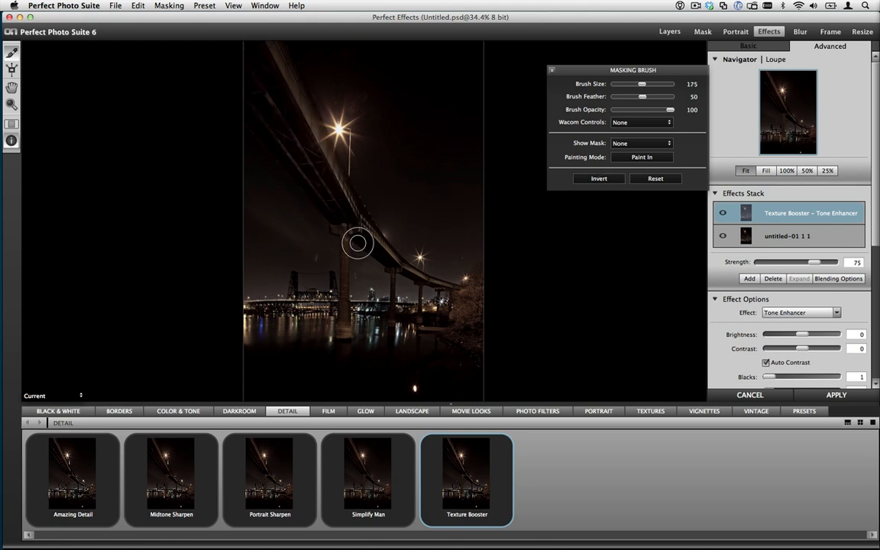
pyautogui.press('[')
pyautogui.press('[')
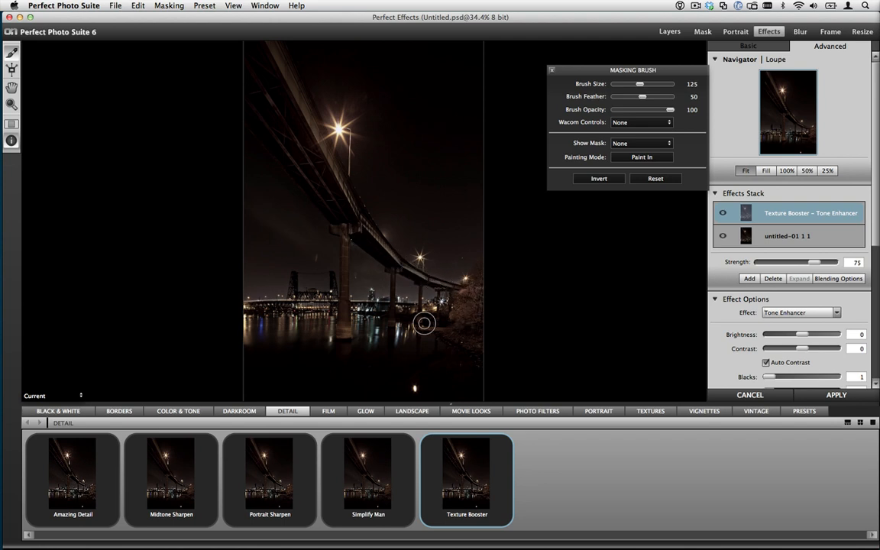
pyautogui.press('[')
pyautogui.press('[')
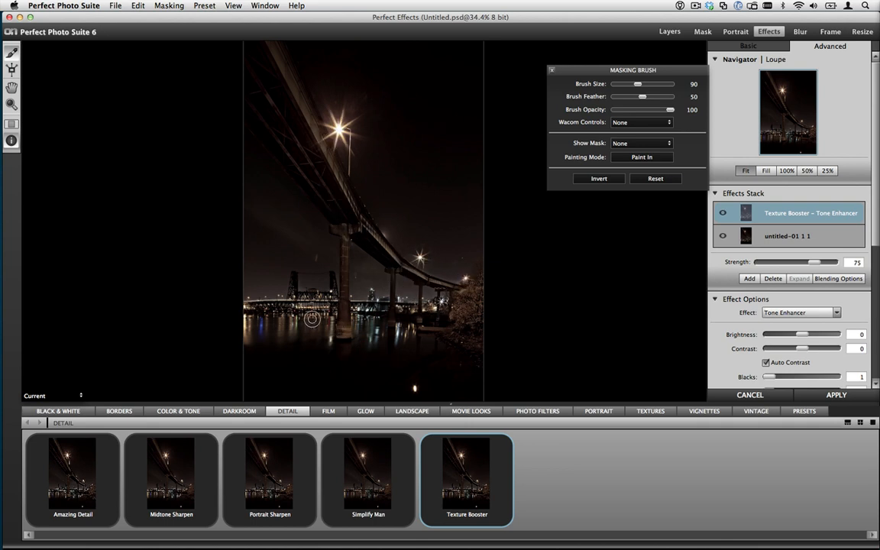
# Step: Paint more of the texture effect in with a size 150 brush at 37 opacity and apply the result
pyautogui.press(']')
pyautogui.press(']')
pyautogui.press(']')
pyautogui.moveTo(670, 111); pyautogui.dragTo(635, 110)
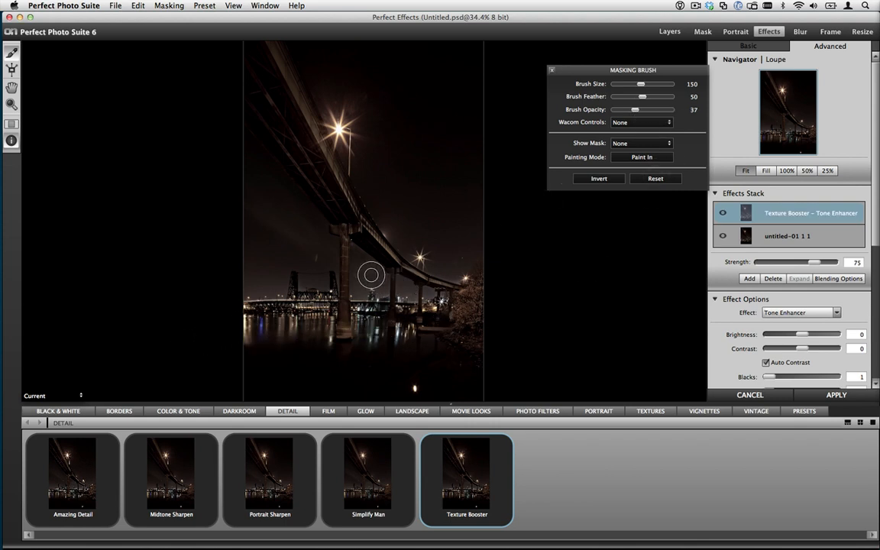
pyautogui.click(816, 395)
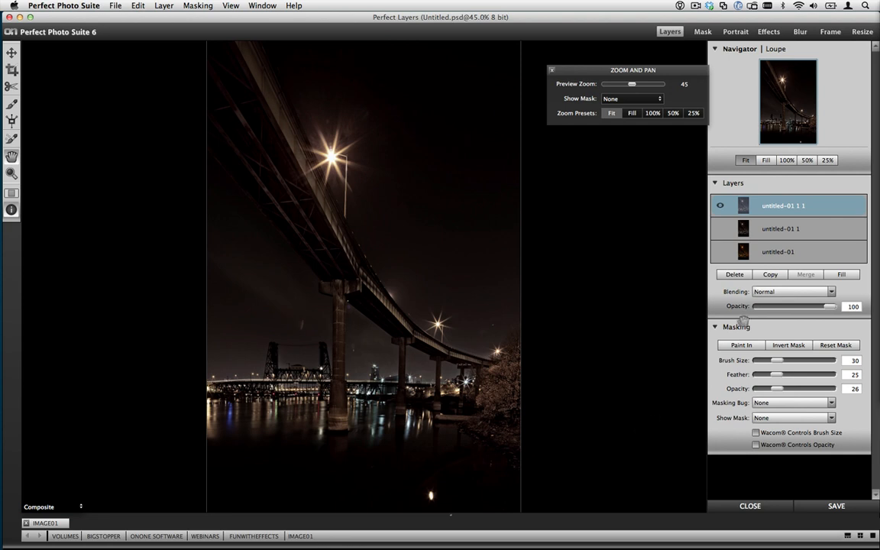
# Step: Compare the new texture-boosted layer with the layer beneath it by toggling its visibility
pyautogui.click(720, 228)
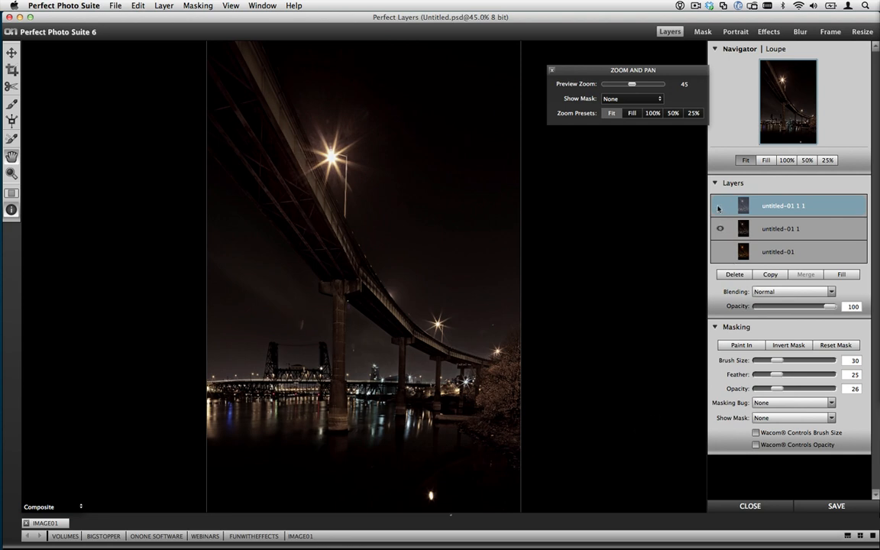
pyautogui.click(718, 206)
pyautogui.click(719, 207)
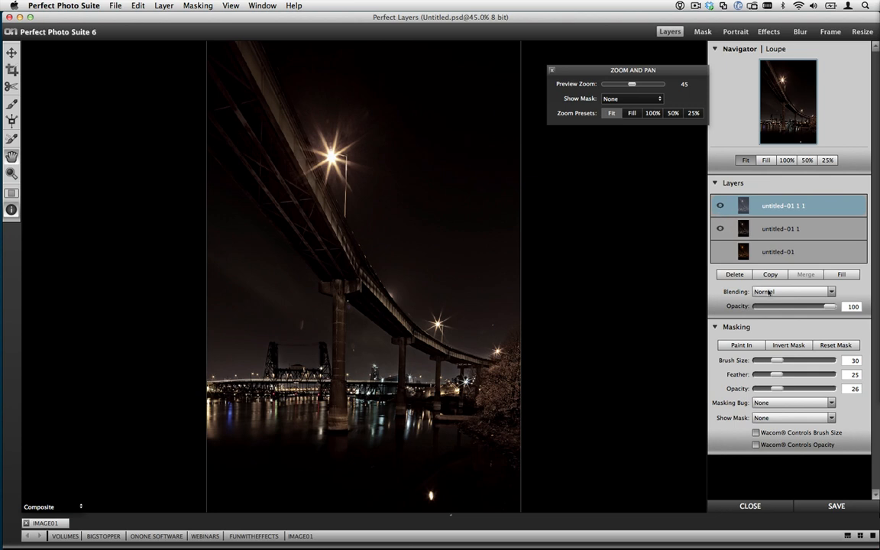
# Step: Merge the three photo layers into a single layer
pyautogui.click(757, 229)
pyautogui.click(764, 227)
pyautogui.click(770, 208)
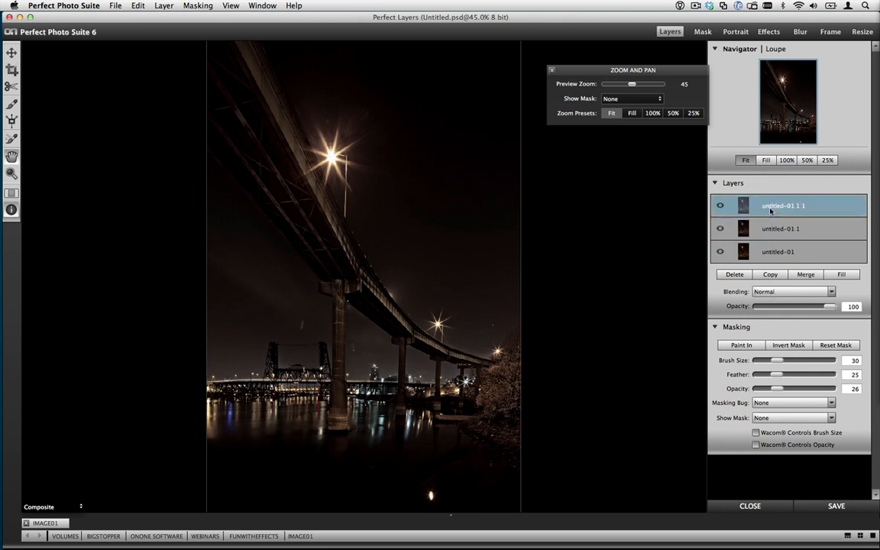
pyautogui.click(799, 275)
pyautogui.click(804, 251)
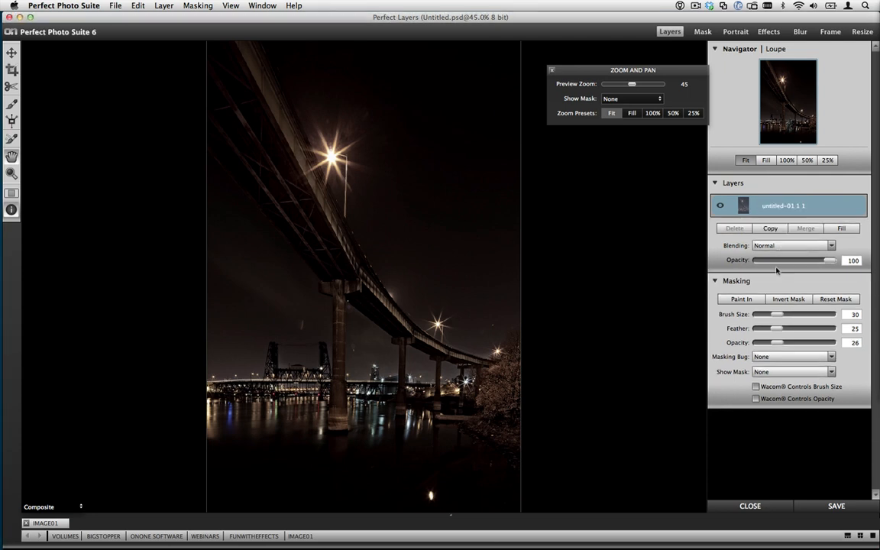
# Step: Remove the bright spot in the dark water below the bridge with the Retouch Brush at size 60
pyautogui.click(13, 138)
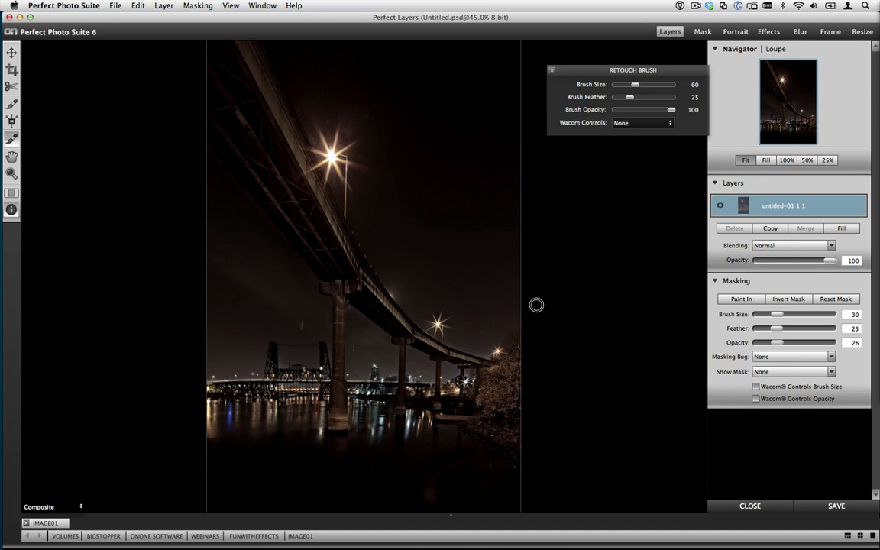
pyautogui.click(697, 356)
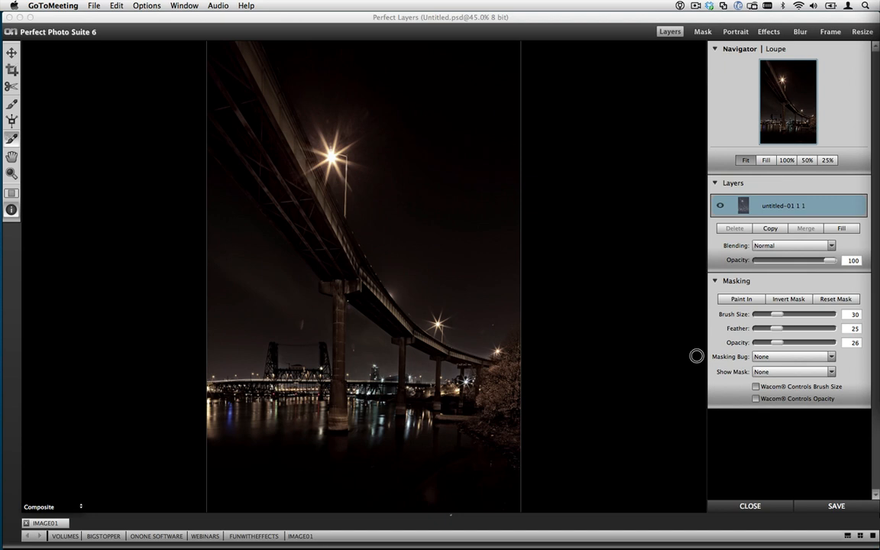
pyautogui.click(167, 26)
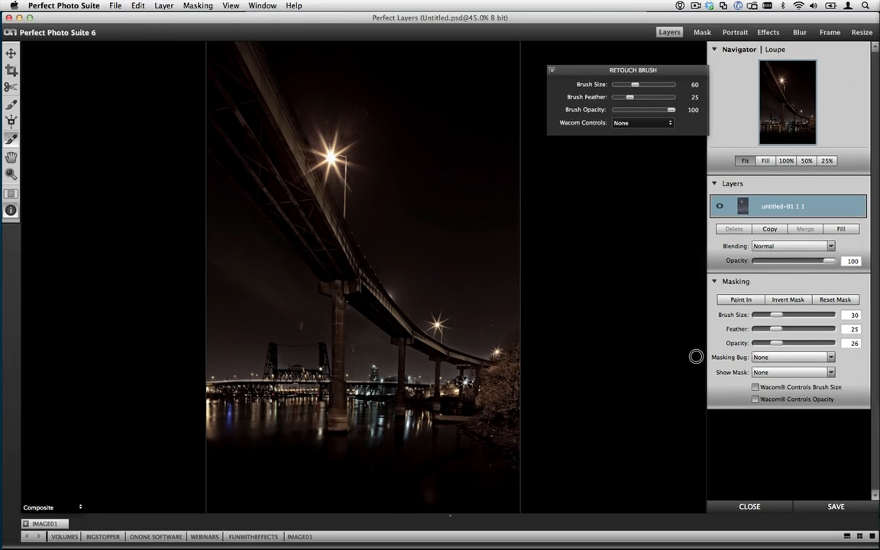
# Step: Review the file types available for exporting the image and cancel the export
pyautogui.click(114, 6)
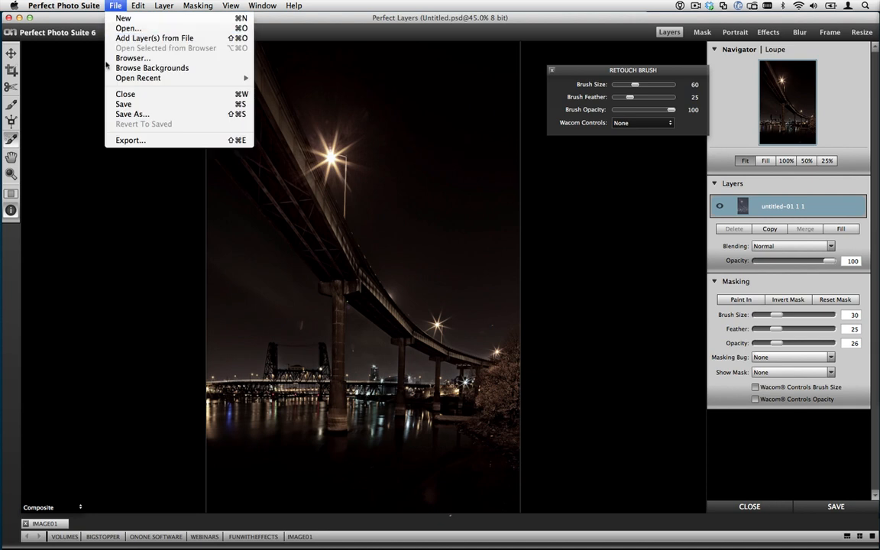
pyautogui.click(129, 129)
pyautogui.click(413, 189)
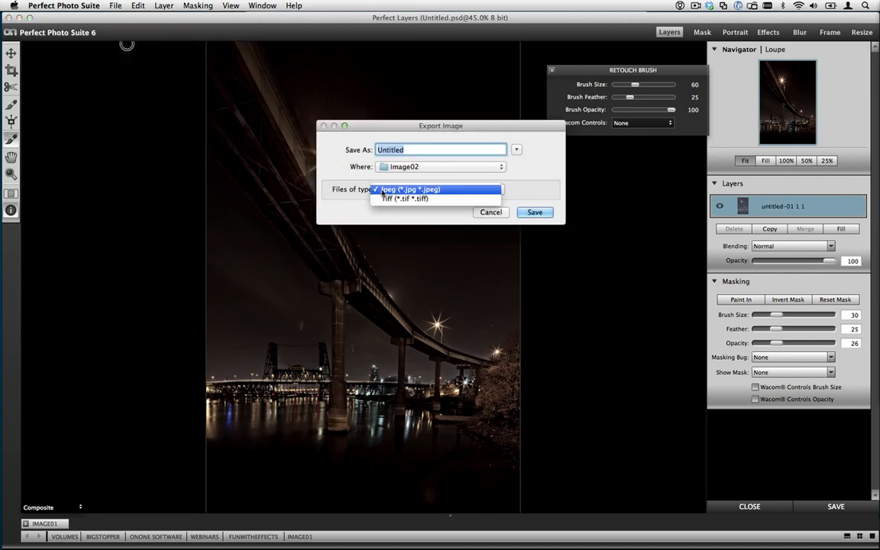
pyautogui.click(446, 220)
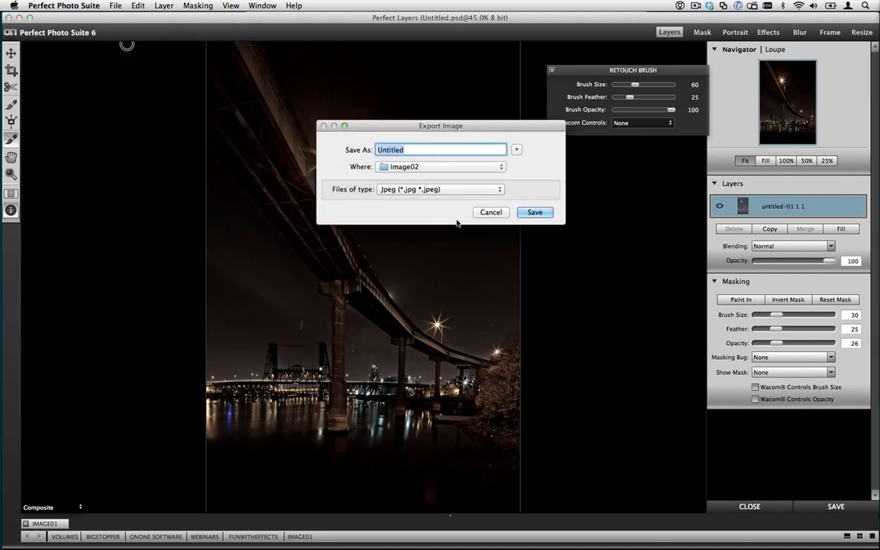
pyautogui.click(486, 214)
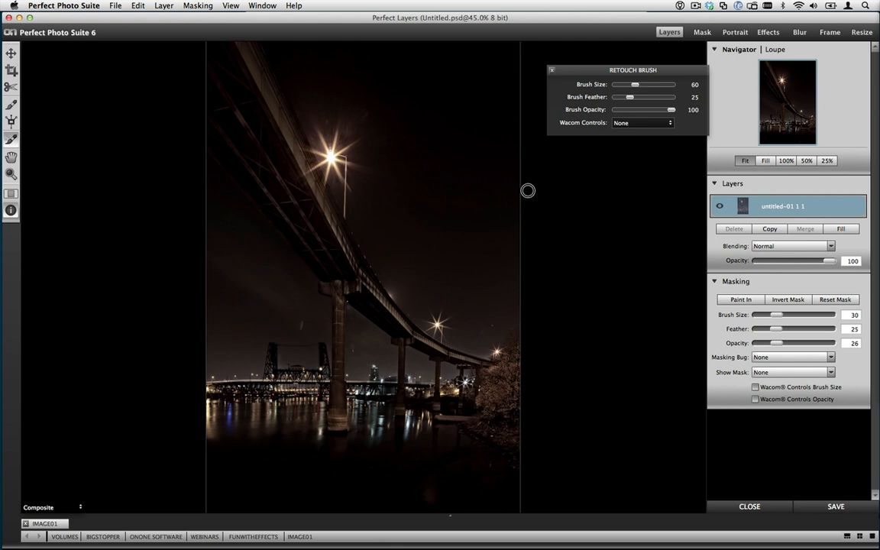
# Step: Close the bridge document Untitled.psd without saving its changes
pyautogui.press('super+Tab')
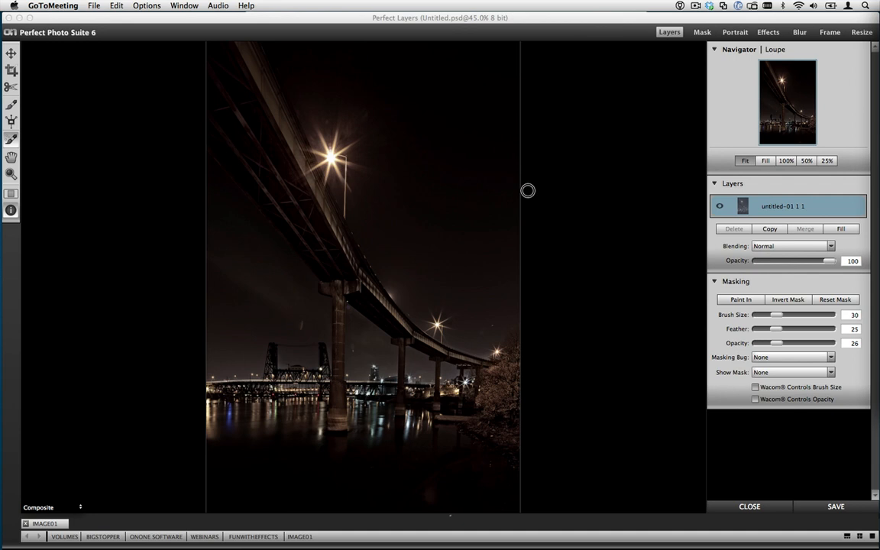
pyautogui.click(749, 506)
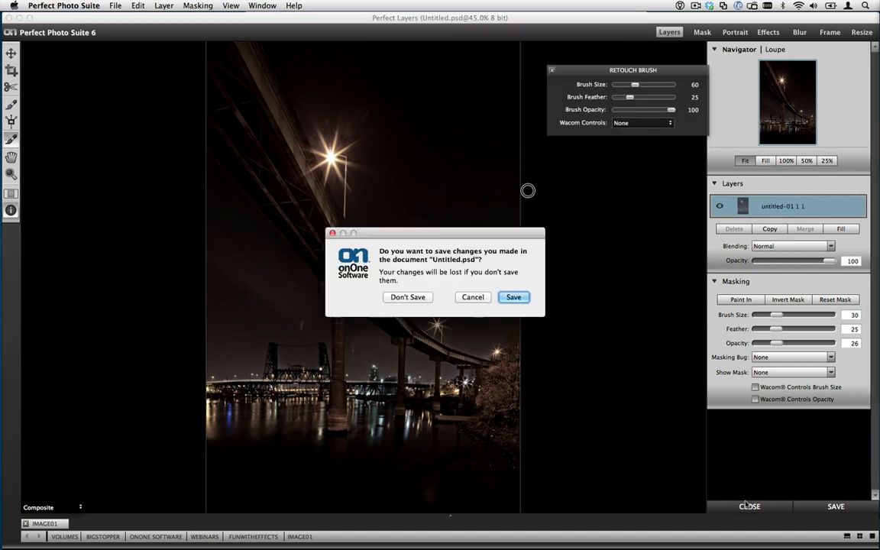
pyautogui.click(393, 296)
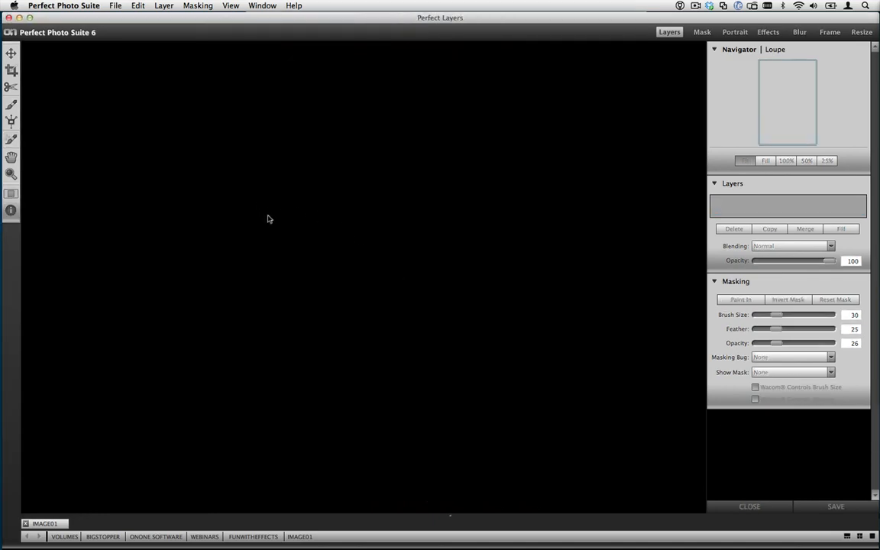
# Step: Switch to Finder and preview untitled-01.jpg in the Image03 folder
pyautogui.press('super+h')
pyautogui.click(356, 64)
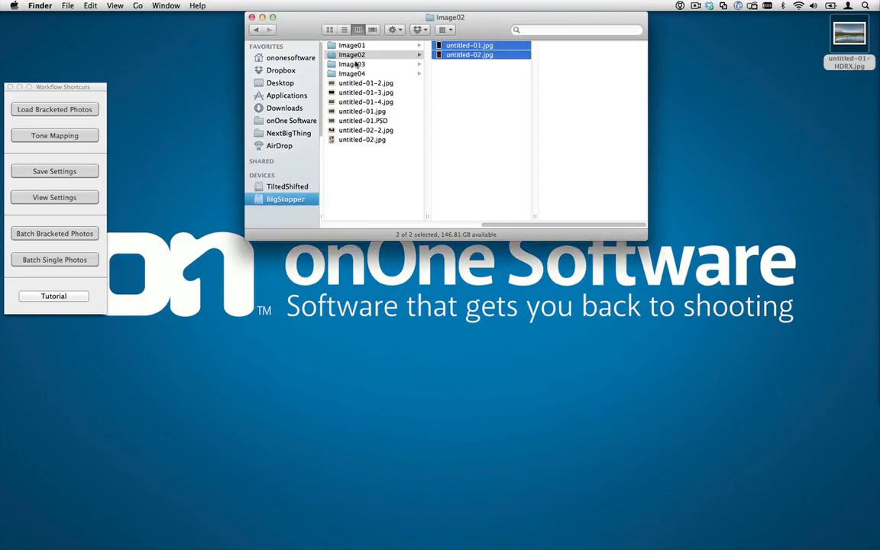
pyautogui.click(356, 64)
pyautogui.click(428, 45)
pyautogui.press('space')
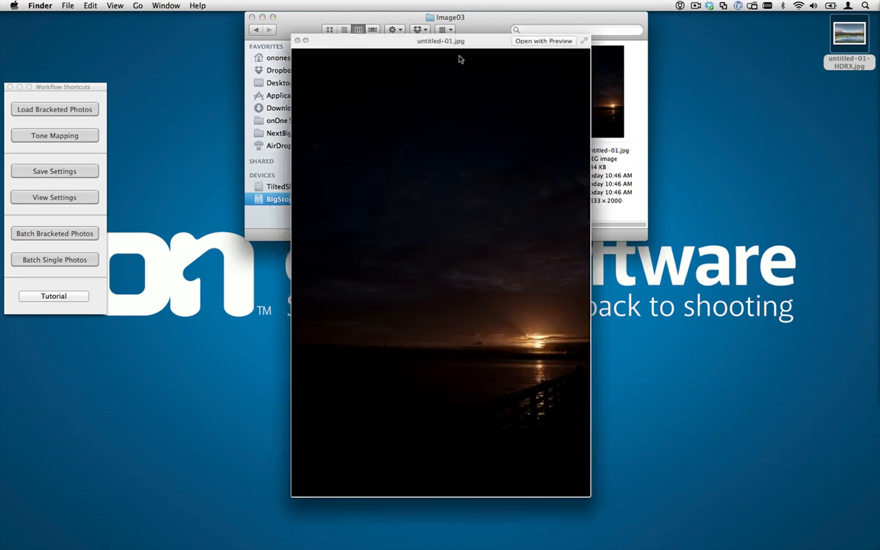
# Step: Examine the bracketed sunset exposures in the preview up to untitled-08.jpg and return to untitled-01.jpg
pyautogui.press('Down')
pyautogui.press('Down')
pyautogui.press('Down')
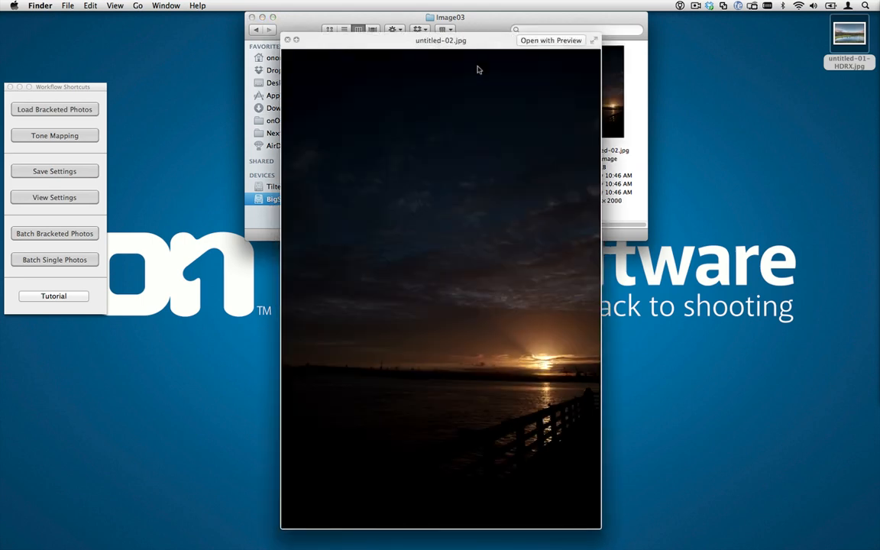
pyautogui.press('Down')
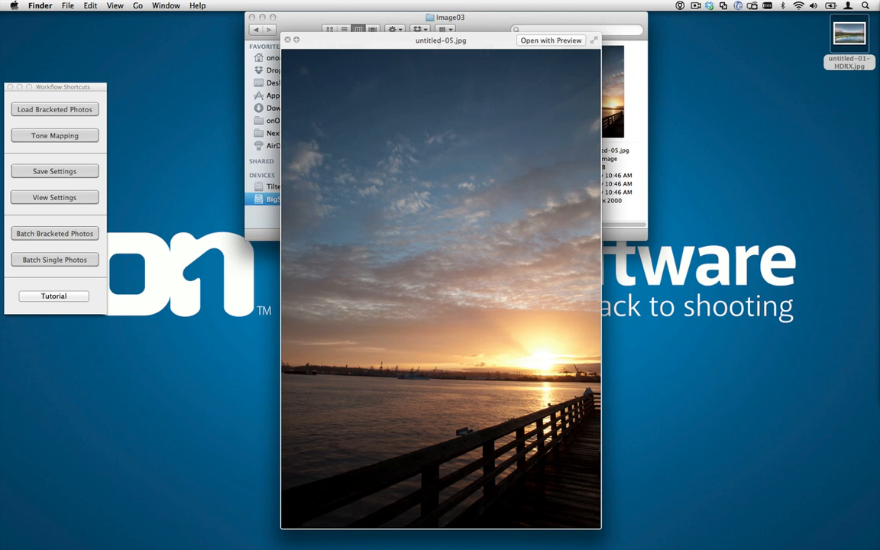
pyautogui.click(878, 263)
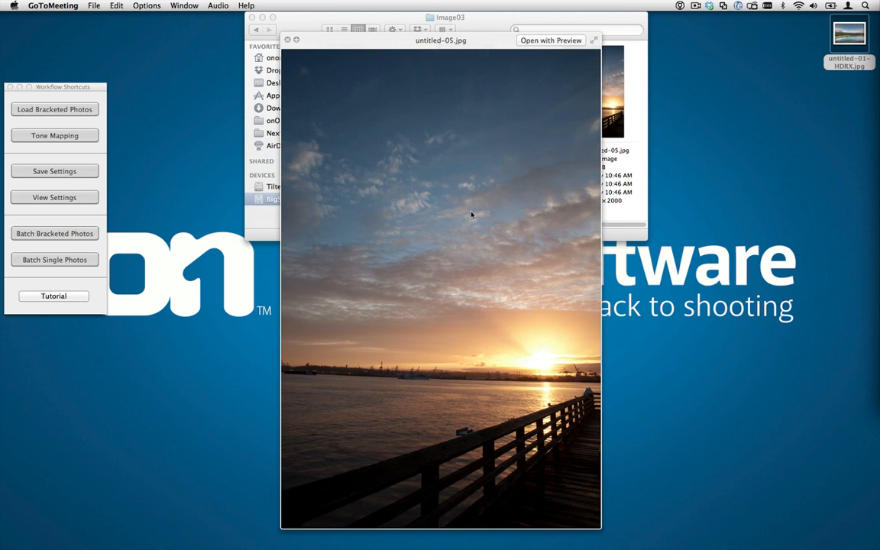
pyautogui.click(456, 237)
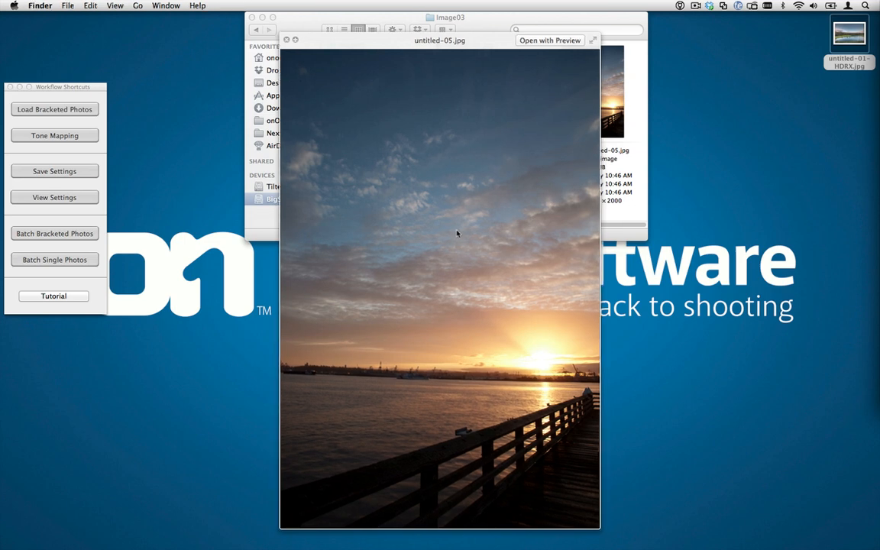
pyautogui.press('Down')
pyautogui.press('Down')
pyautogui.press('Down')
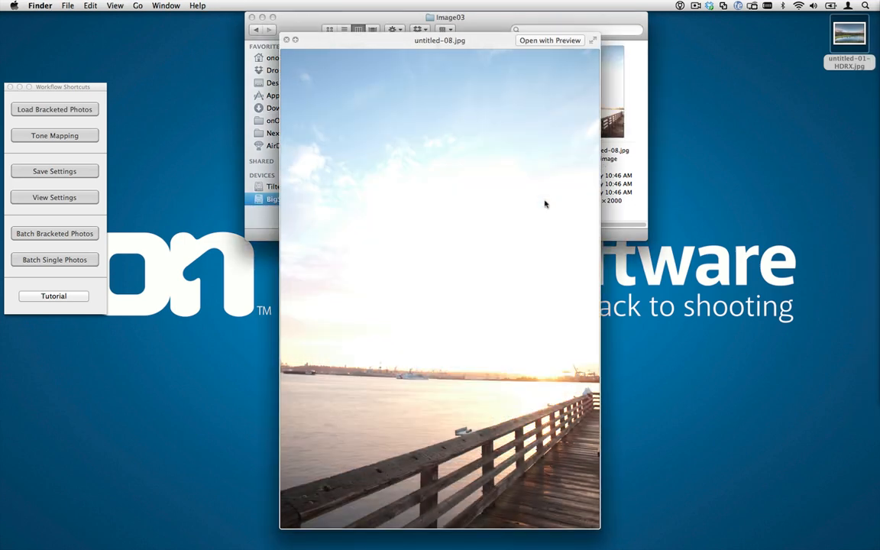
pyautogui.press('Up')
pyautogui.press('Up')
pyautogui.press('Up')
pyautogui.press('Up')
pyautogui.press('Up')
pyautogui.press('Up')
pyautogui.press('Up')
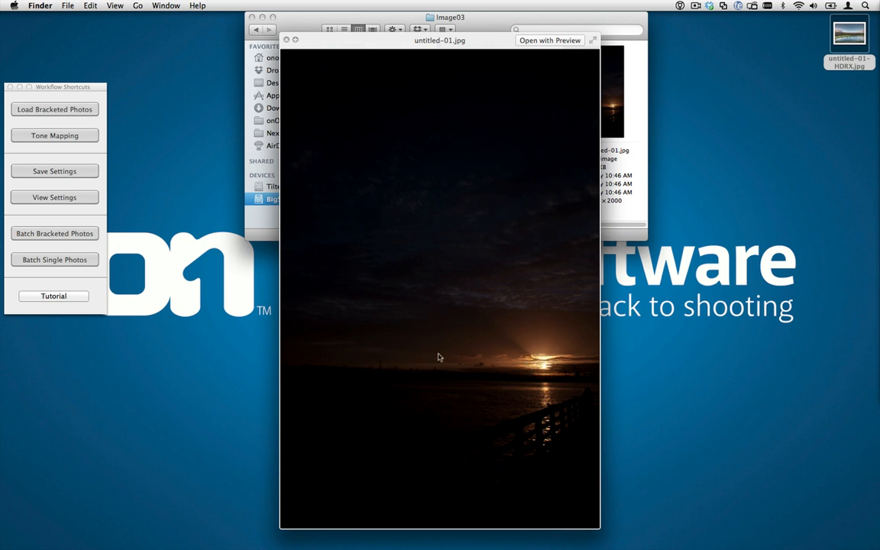
# Step: Page forward through the previewed exposures from untitled-01.jpg to the brightest frame, untitled-09.jpg
pyautogui.press('Down')
pyautogui.press('Down')
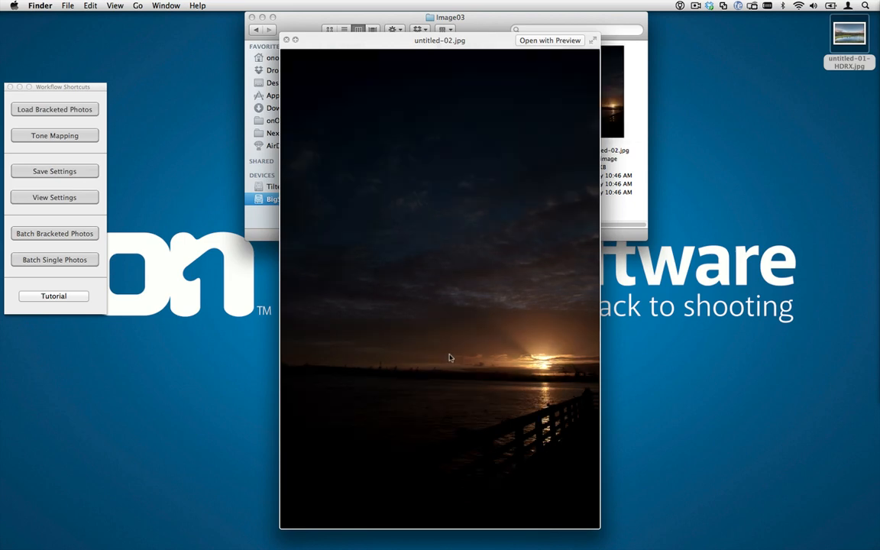
pyautogui.press('Down')
pyautogui.press('Down')
pyautogui.press('Down')
pyautogui.press('Down')
pyautogui.press('Down')
pyautogui.press('Down')
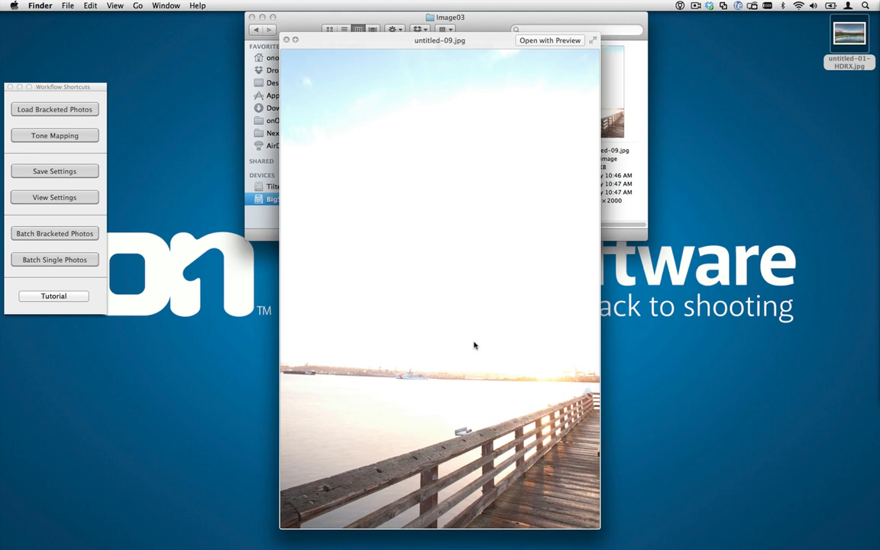
# Step: Compare the middle exposures around untitled-04.jpg and untitled-05.jpg, and close the preview
pyautogui.press('Up')
pyautogui.press('Up')
pyautogui.press('Up')
pyautogui.press('Up')
pyautogui.press('Up')
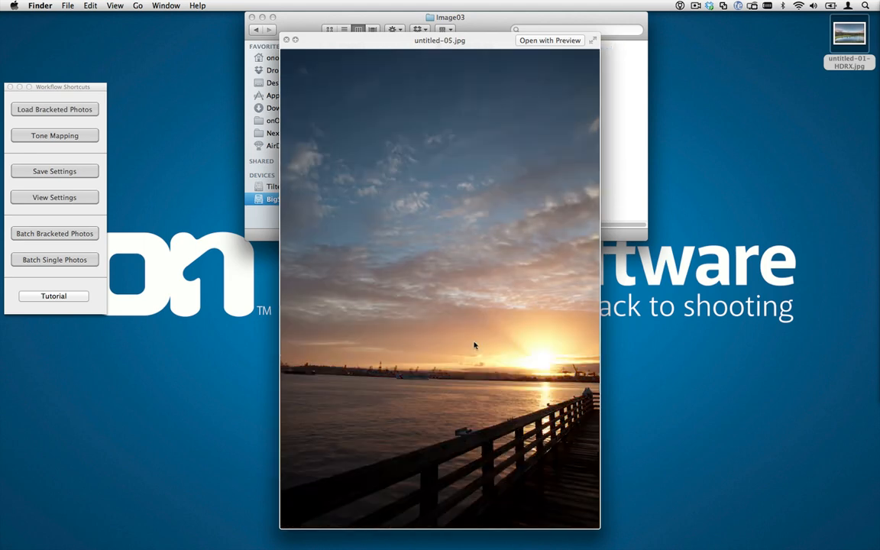
pyautogui.press('Down')
pyautogui.press('Down')
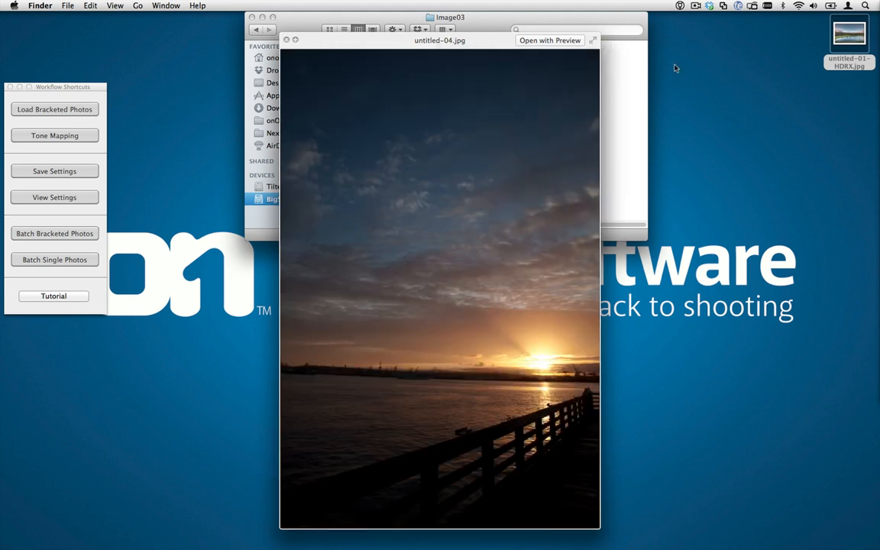
pyautogui.press('Down')
pyautogui.press('Down')
pyautogui.press('Up')
pyautogui.press('Up')
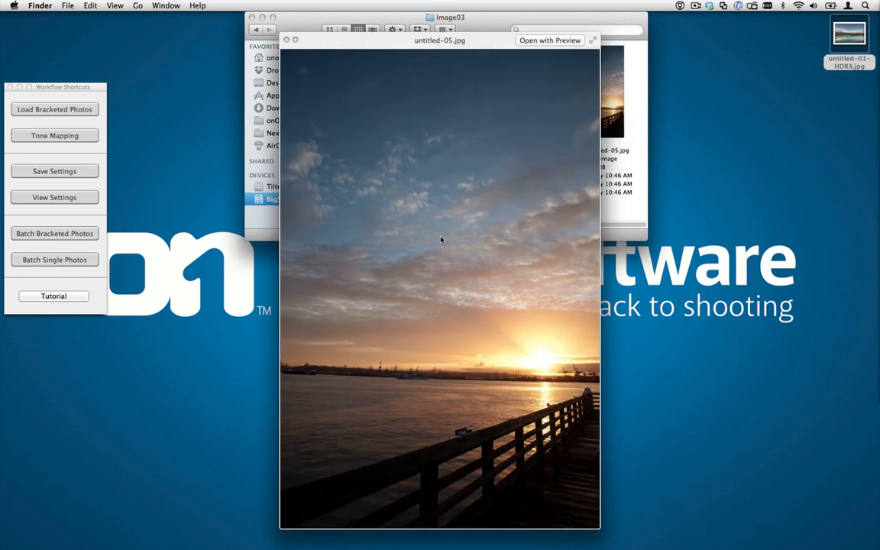
pyautogui.press('space')
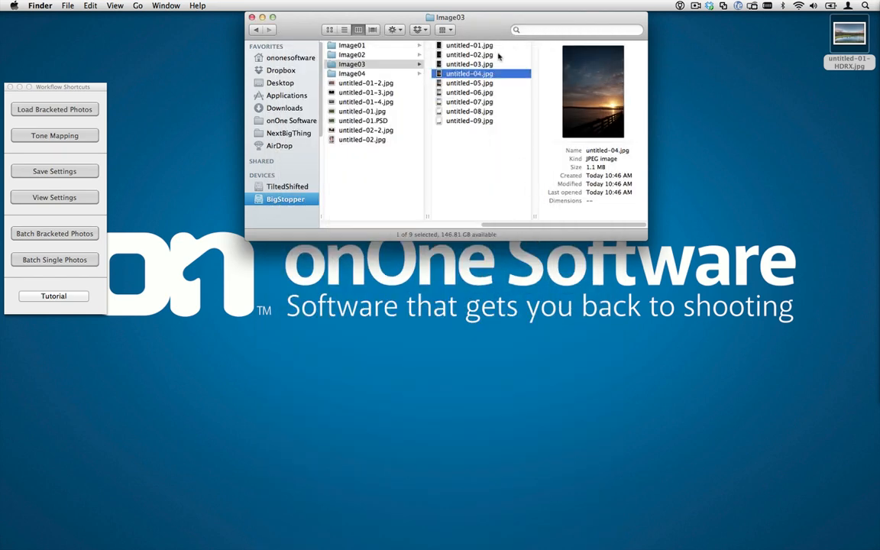
# Step: Load all nine JPGs from the Image03 folder into Photomatix Pro, merging them for HDR processing
pyautogui.click(451, 46)
pyautogui.press('super+a')
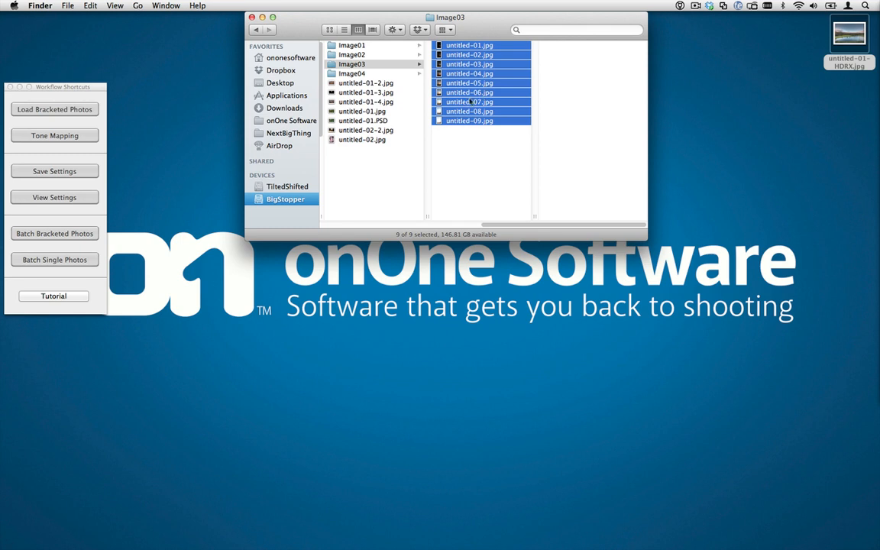
pyautogui.moveTo(6, 321)
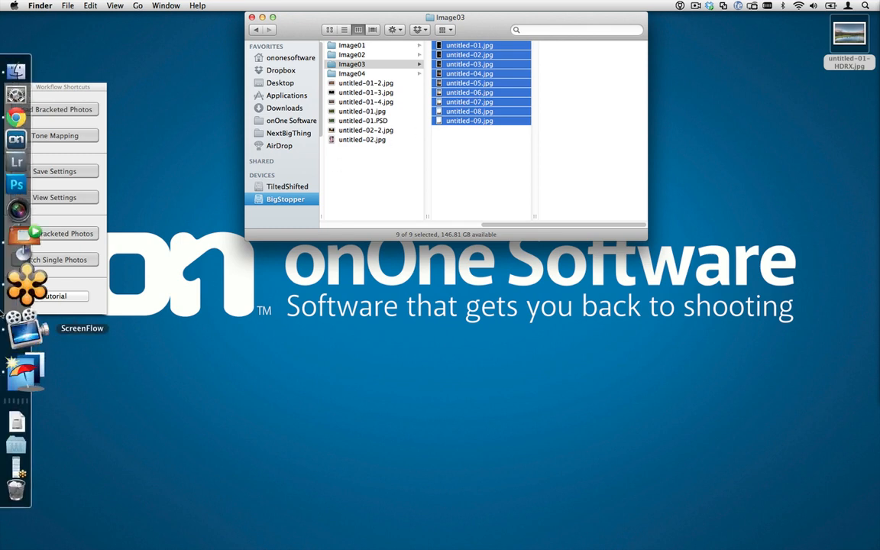
pyautogui.moveTo(458, 95); pyautogui.dragTo(17, 348)
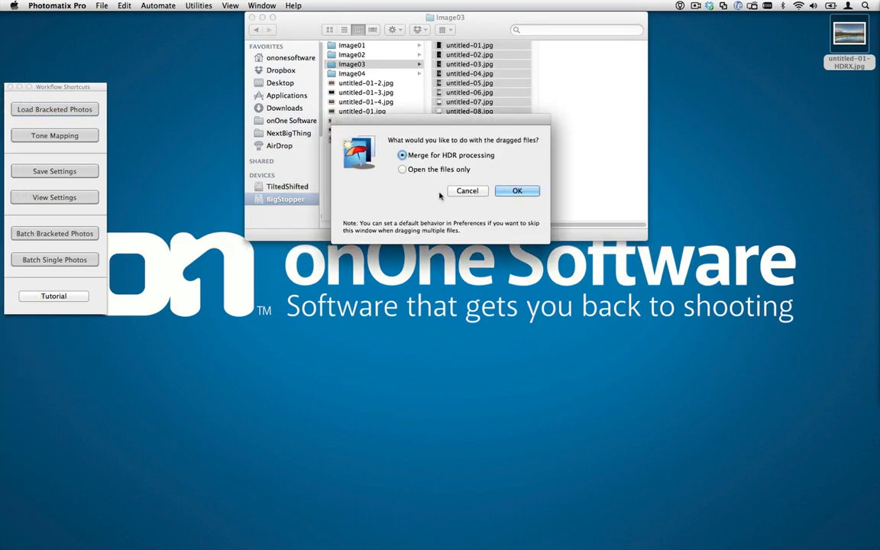
pyautogui.click(513, 190)
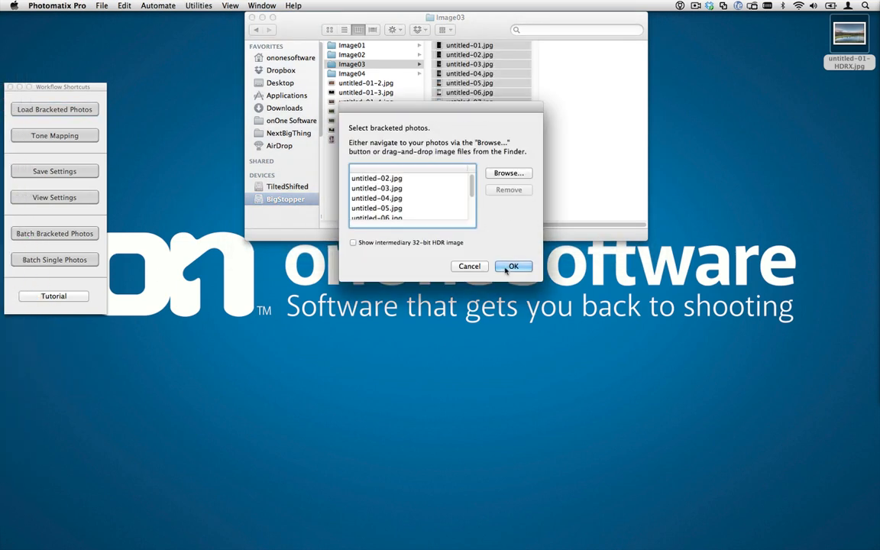
pyautogui.click(513, 267)
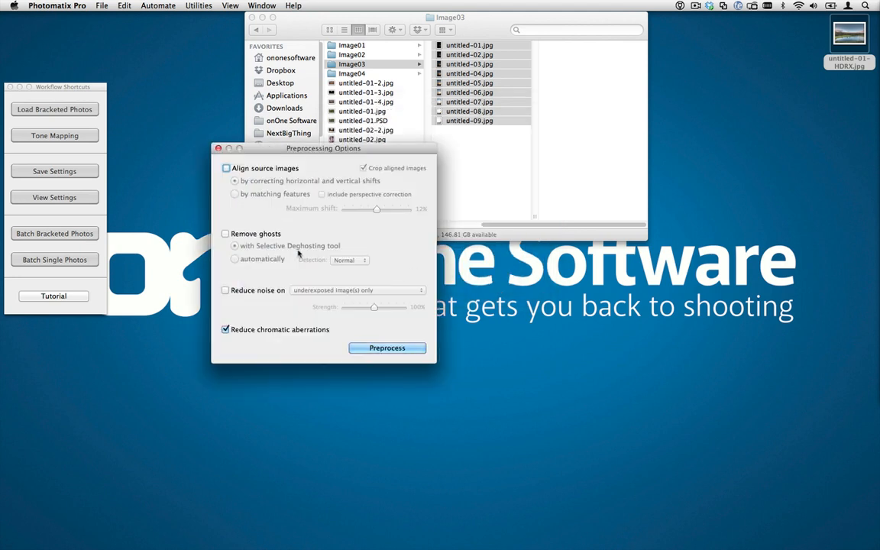
# Step: Enable automatic ghost removal with Normal detection and preprocess the bracketed photos
pyautogui.click(228, 234)
pyautogui.click(244, 259)
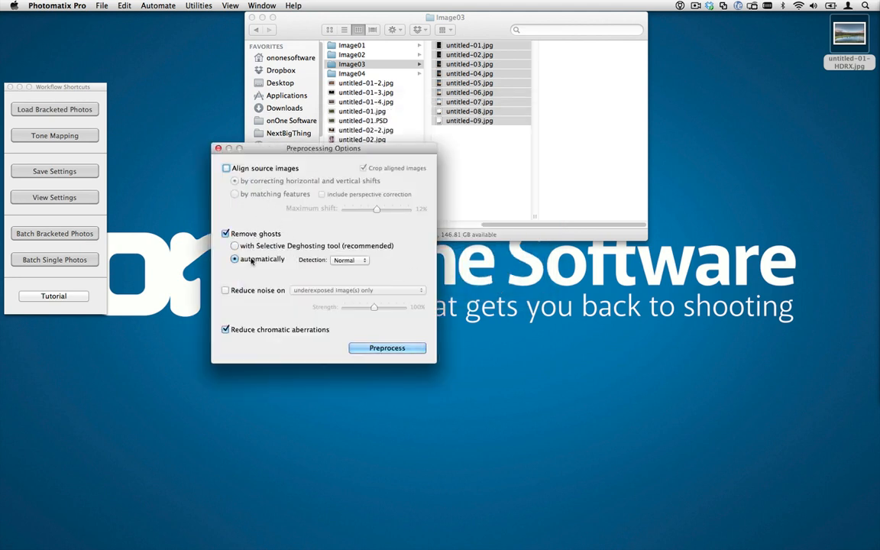
pyautogui.click(401, 350)
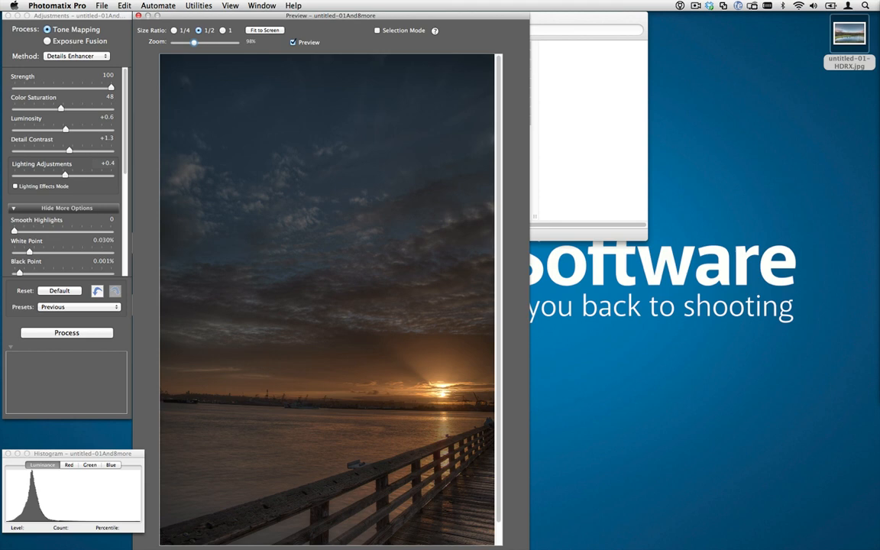
# Step: Move the preview window clear of the adjustments, fit the photo to the screen, and locate the 8-bit Histogram display option
pyautogui.moveTo(360, 15); pyautogui.dragTo(447, 15)
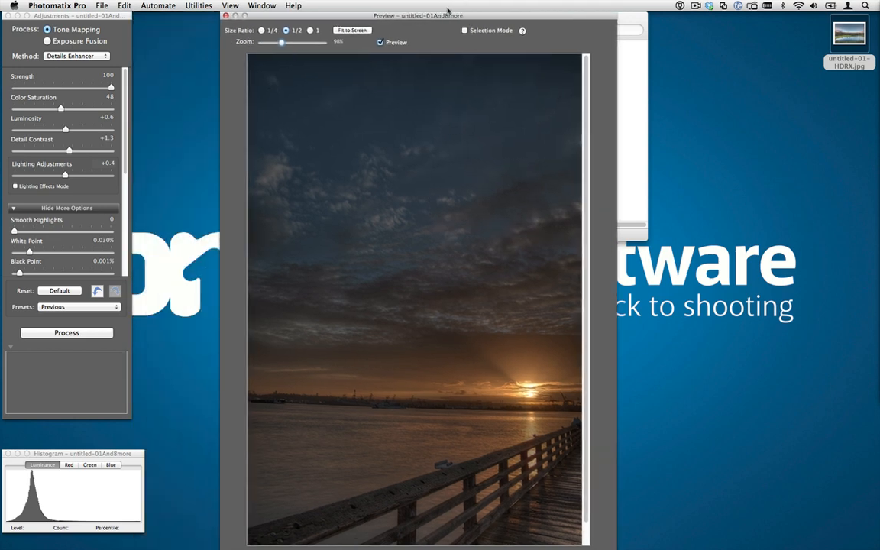
pyautogui.click(359, 32)
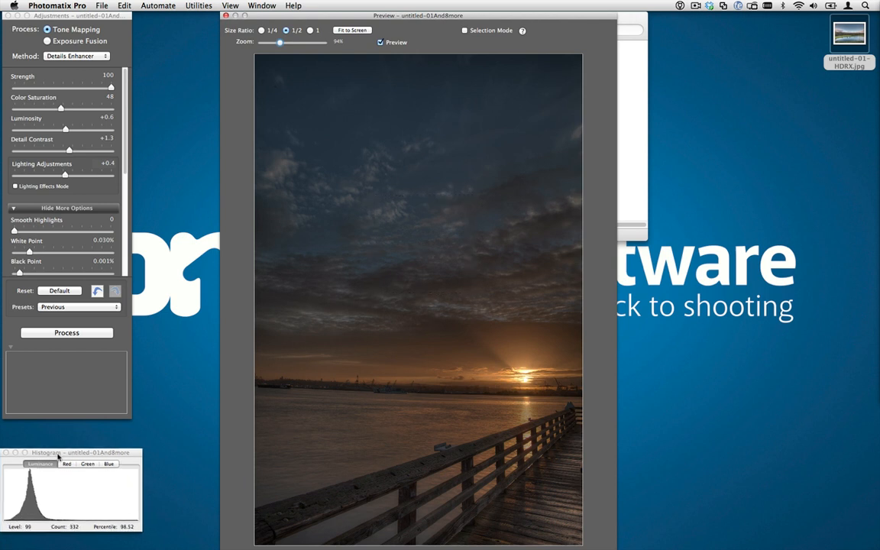
pyautogui.moveTo(59, 453); pyautogui.dragTo(57, 452)
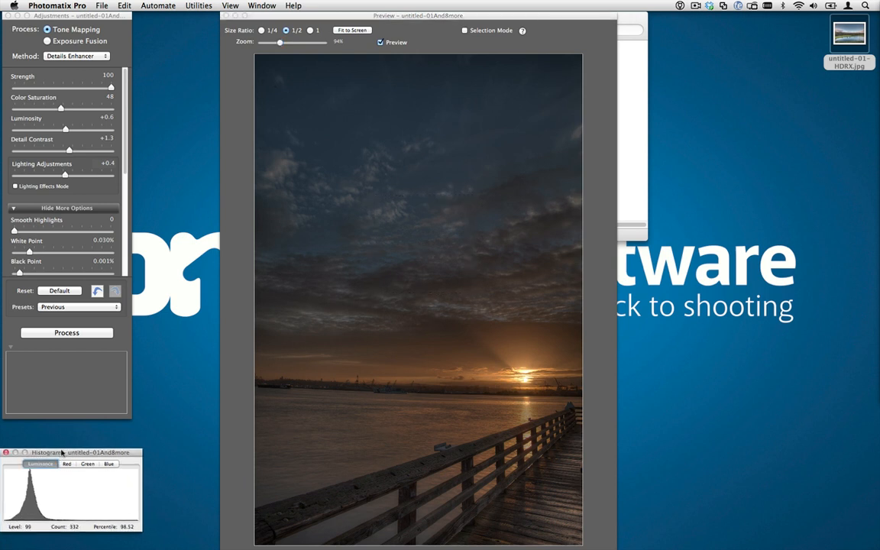
pyautogui.click(220, 6)
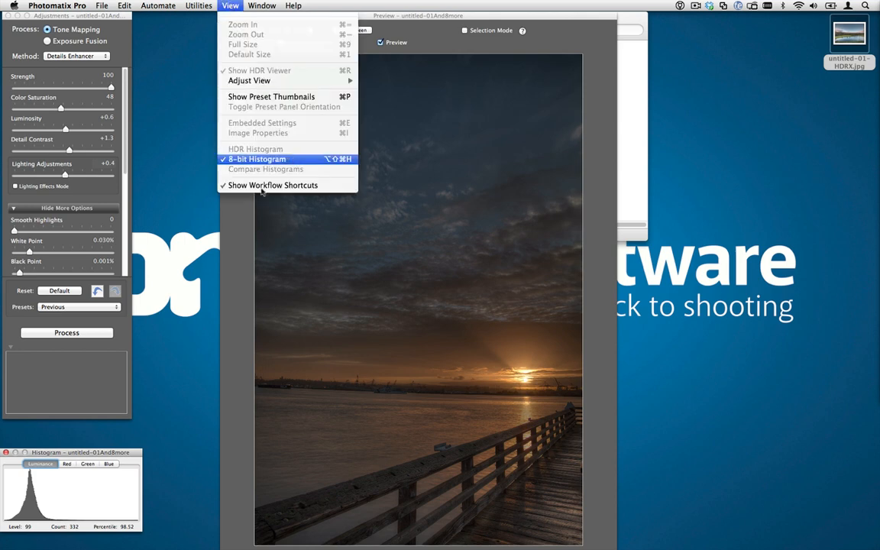
pyautogui.click(183, 257)
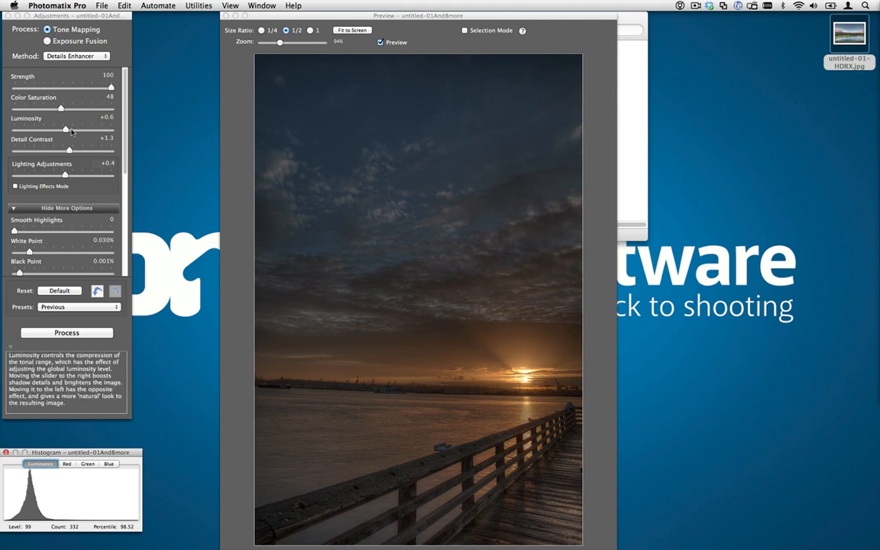
# Step: Set the tone mapping's Luminosity to +1.9 and Detail Contrast to -0.3
pyautogui.moveTo(66, 128); pyautogui.dragTo(62, 150)
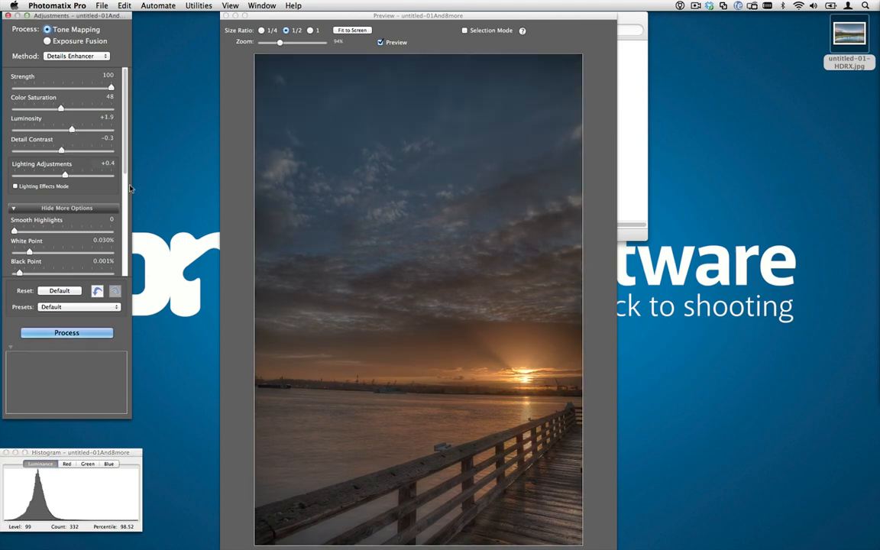
# Step: Set Gamma to 1.02, Black Point to 0.000% and White Point to 0.009% for the tone-mapped photo
pyautogui.scroll(-10, 123, 232)
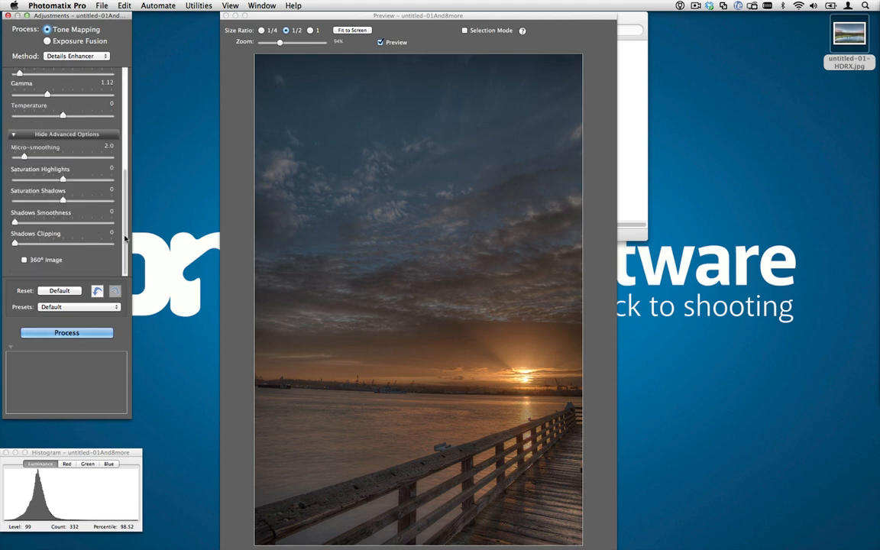
pyautogui.scroll(5, 123, 232)
pyautogui.moveTo(44, 193); pyautogui.dragTo(53, 197)
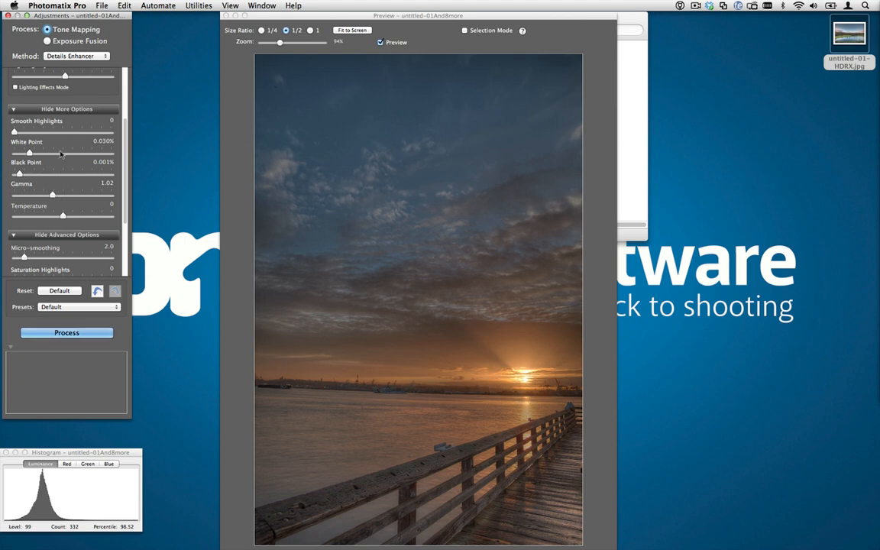
pyautogui.moveTo(19, 174); pyautogui.dragTo(16, 175)
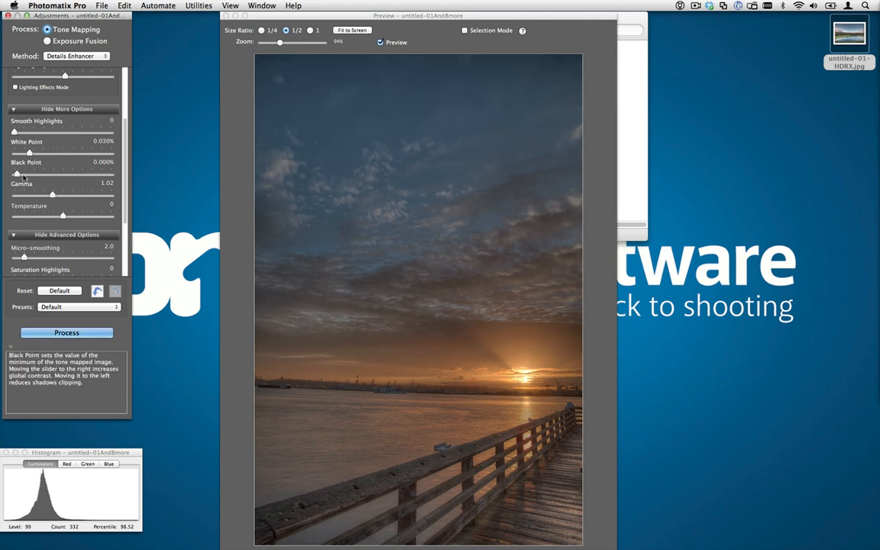
pyautogui.moveTo(29, 152); pyautogui.dragTo(25, 154)
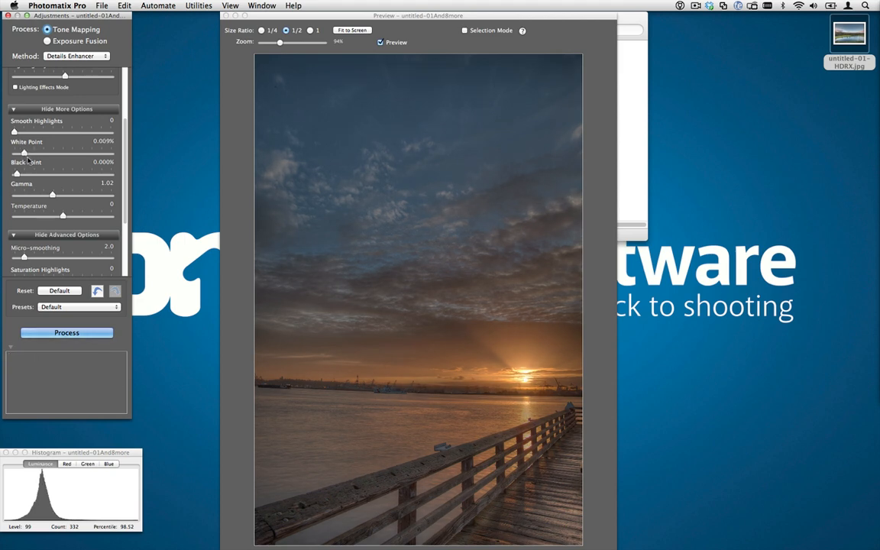
# Step: Try Lighting Adjustments at -10.0 and settle on 0
pyautogui.moveTo(126, 177); pyautogui.dragTo(123, 134)
pyautogui.moveTo(65, 175)
pyautogui.mouseDown()
pyautogui.moveTo(53, 176)
pyautogui.moveTo(63, 177)
pyautogui.mouseUp()
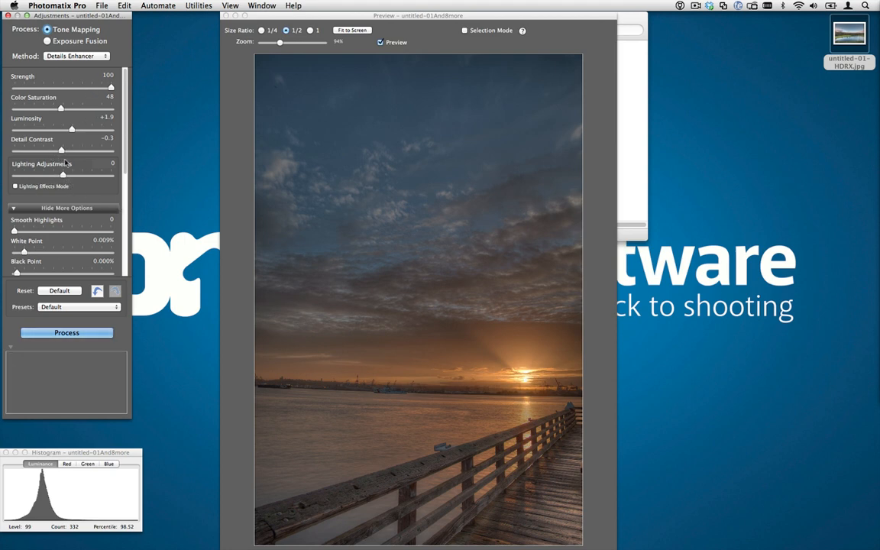
pyautogui.moveTo(63, 176); pyautogui.dragTo(14, 176)
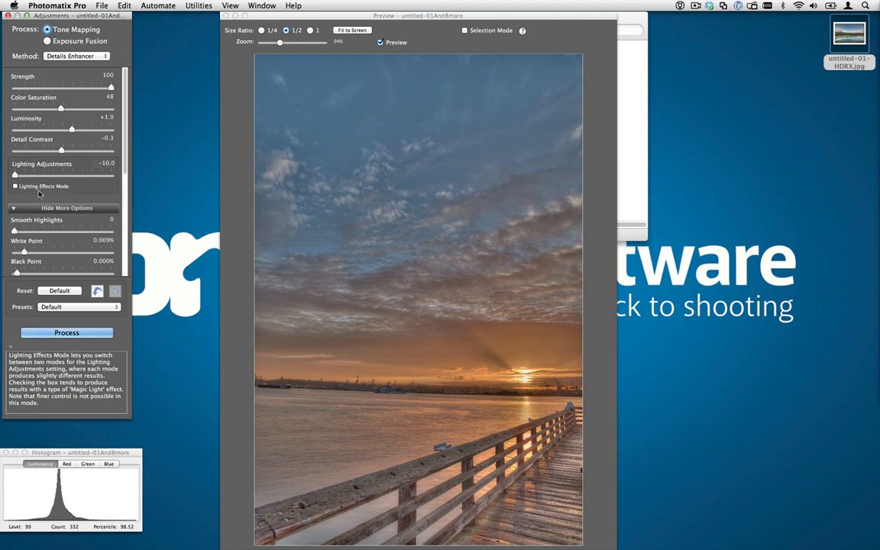
pyautogui.moveTo(14, 175); pyautogui.dragTo(63, 175)
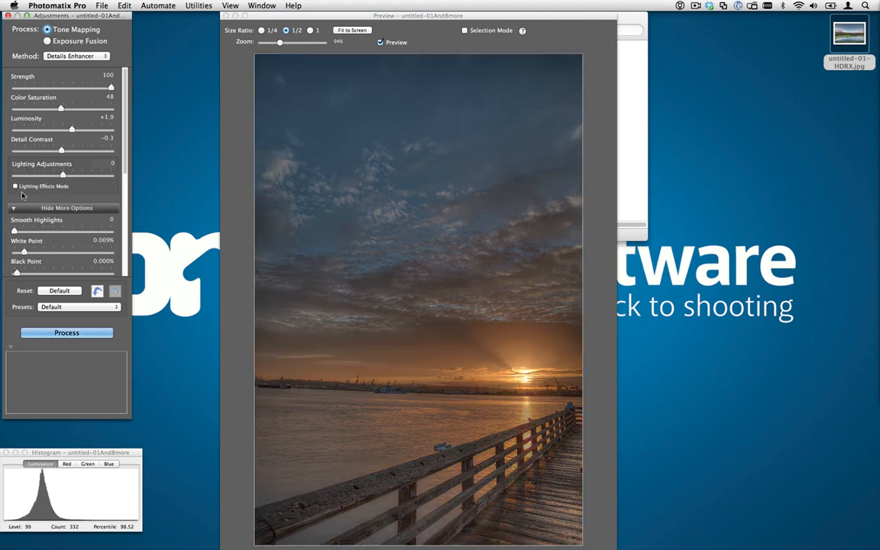
# Step: Enable Lighting Effects Mode and apply the Surreal + lighting option to the photo
pyautogui.moveTo(17, 190)
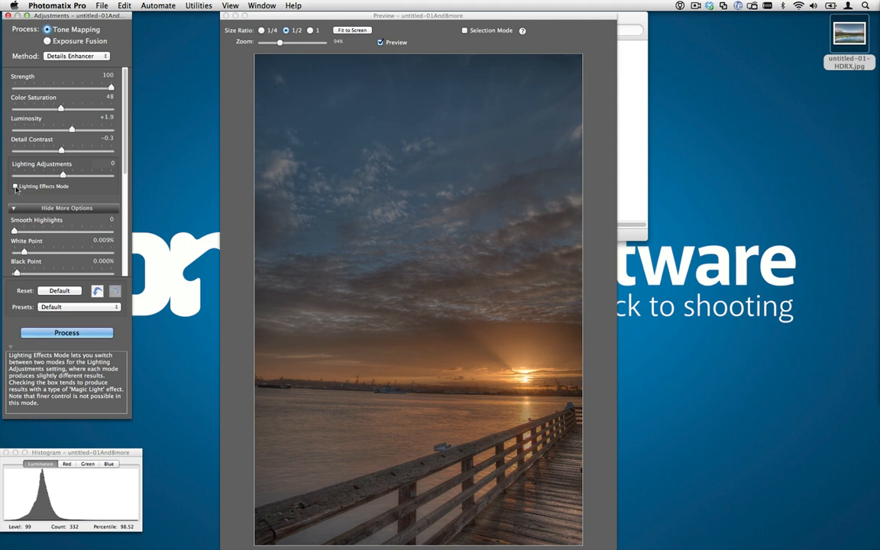
pyautogui.click(15, 186)
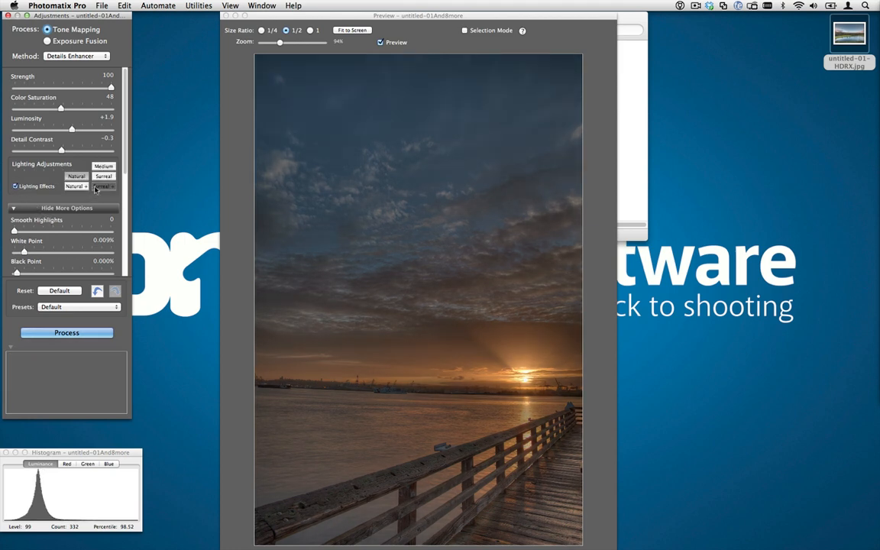
pyautogui.click(97, 187)
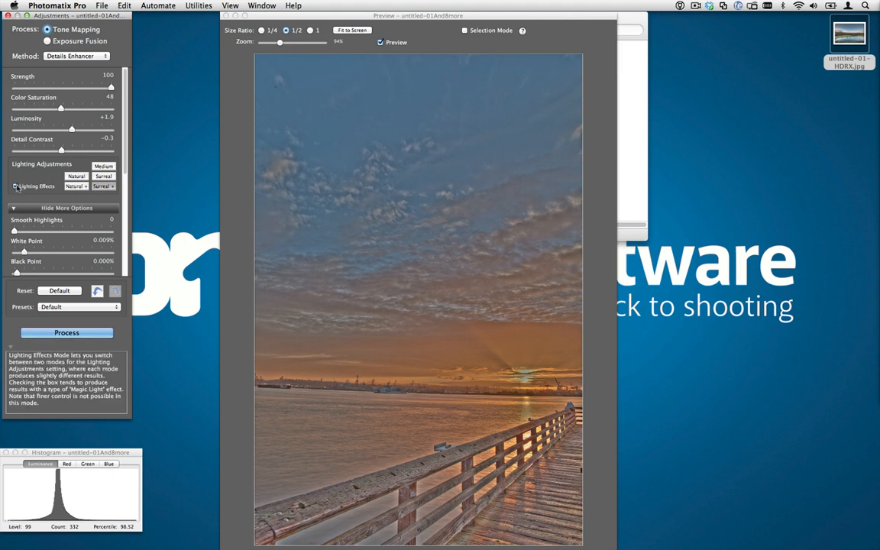
# Step: Turn off Lighting Effects Mode and set Lighting Adjustments to +1.2 for the tone-mapped photo
pyautogui.click(16, 186)
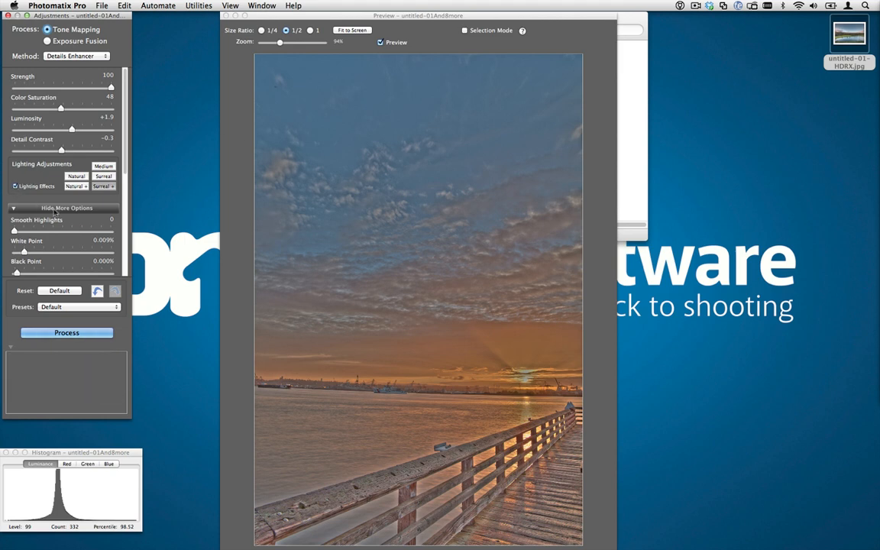
pyautogui.click(15, 186)
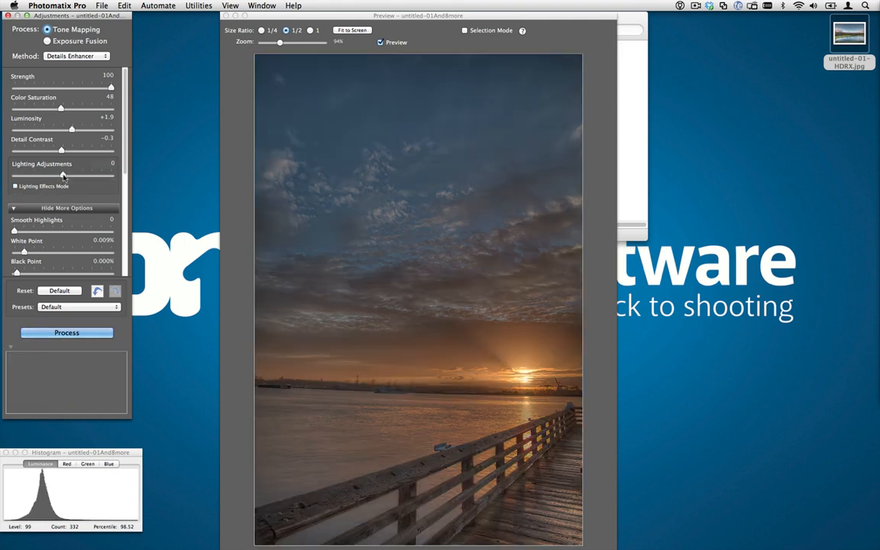
pyautogui.moveTo(67, 179)
pyautogui.mouseDown()
pyautogui.moveTo(50, 178)
pyautogui.moveTo(68, 176)
pyautogui.mouseUp()
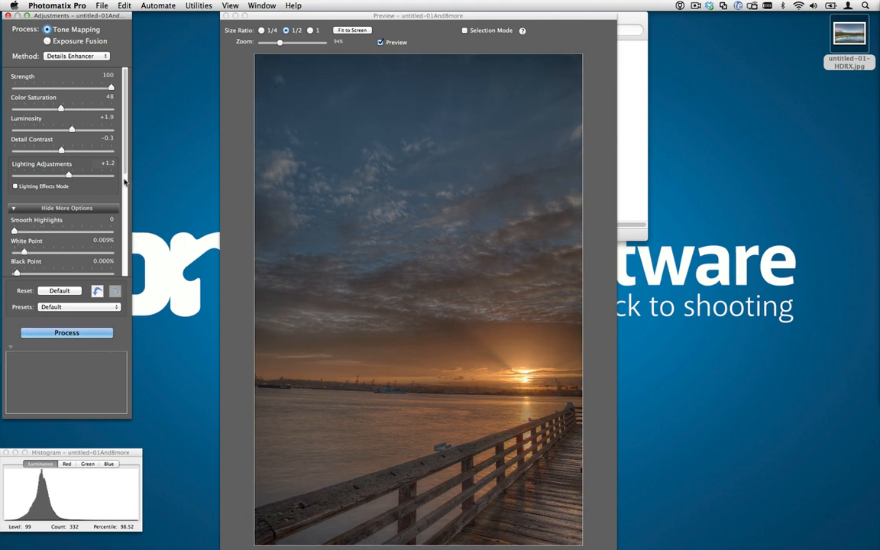
# Step: Set the tone mapping's Gamma to 0.91
pyautogui.moveTo(124, 173); pyautogui.dragTo(124, 208)
pyautogui.moveTo(53, 234); pyautogui.dragTo(59, 233)
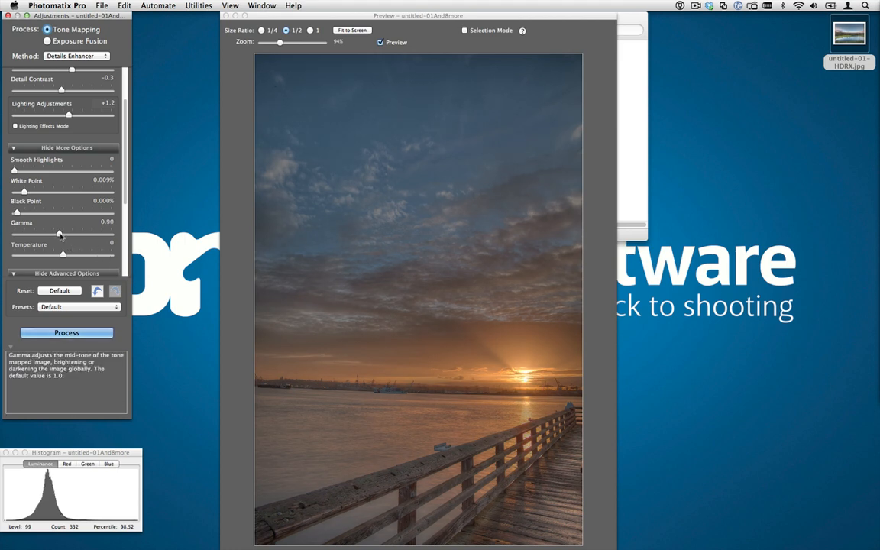
pyautogui.click(58, 234)
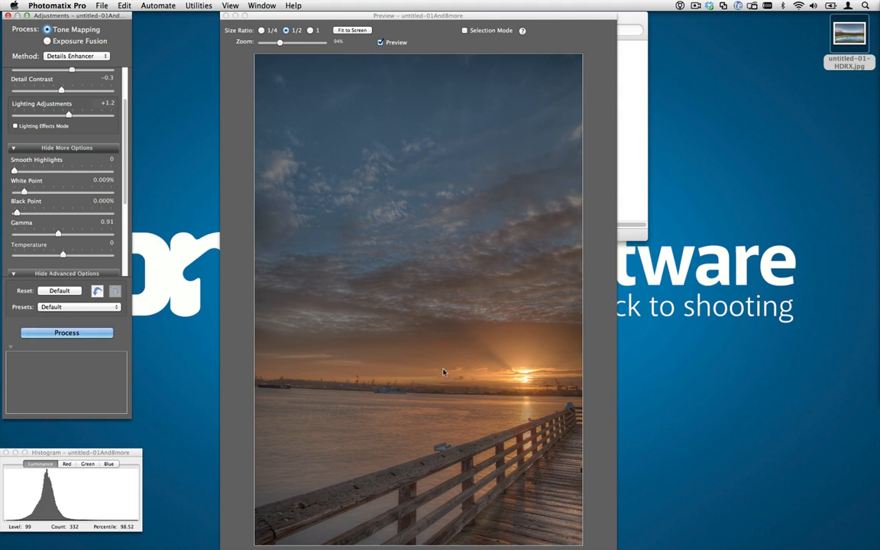
# Step: Inspect the ship and the shoreline along the horizon at full detail with the loupe, and close the loupe
pyautogui.click(347, 359)
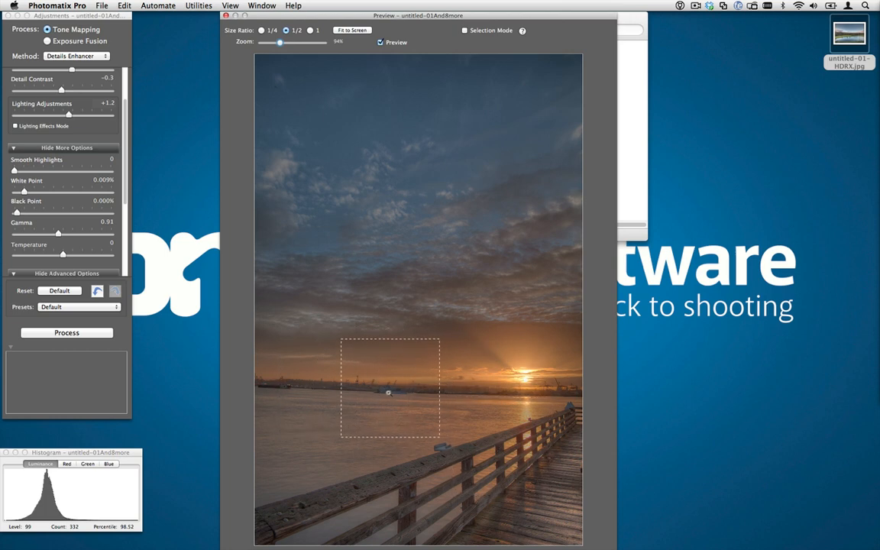
pyautogui.click(388, 393)
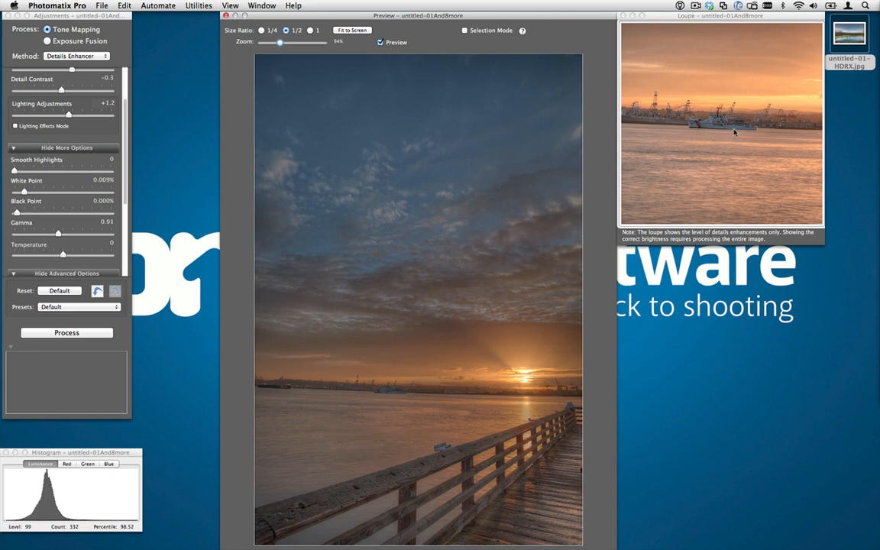
pyautogui.click(265, 384)
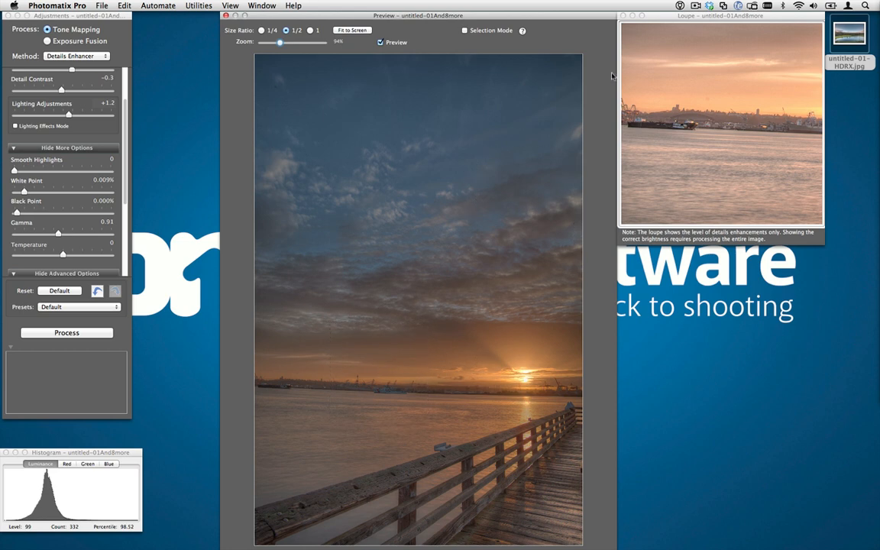
pyautogui.click(624, 15)
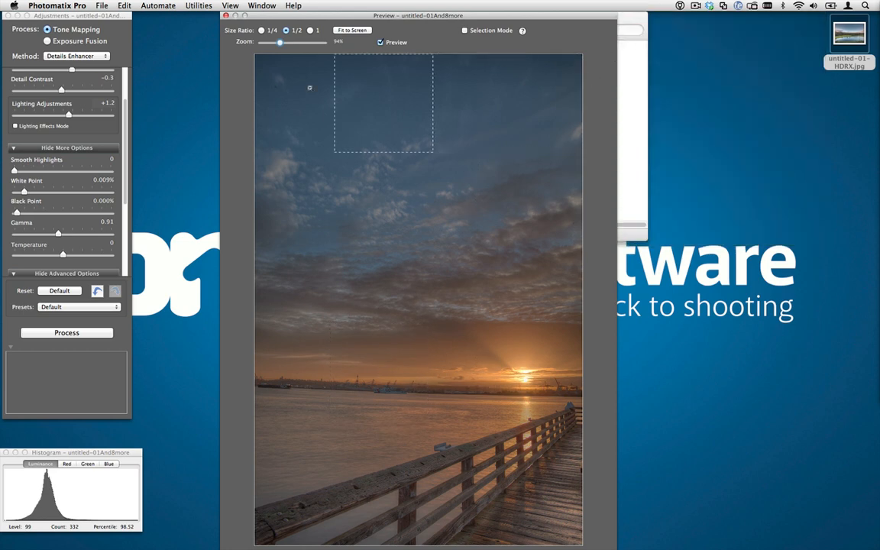
# Step: Process the full-size photo with the current tone mapping settings
pyautogui.click(103, 5)
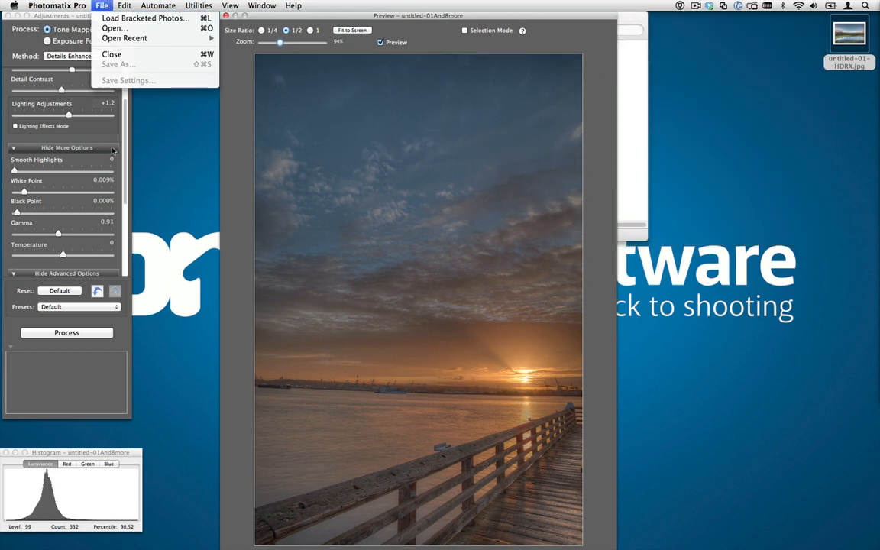
pyautogui.click(195, 296)
pyautogui.scroll(-5, 126, 169)
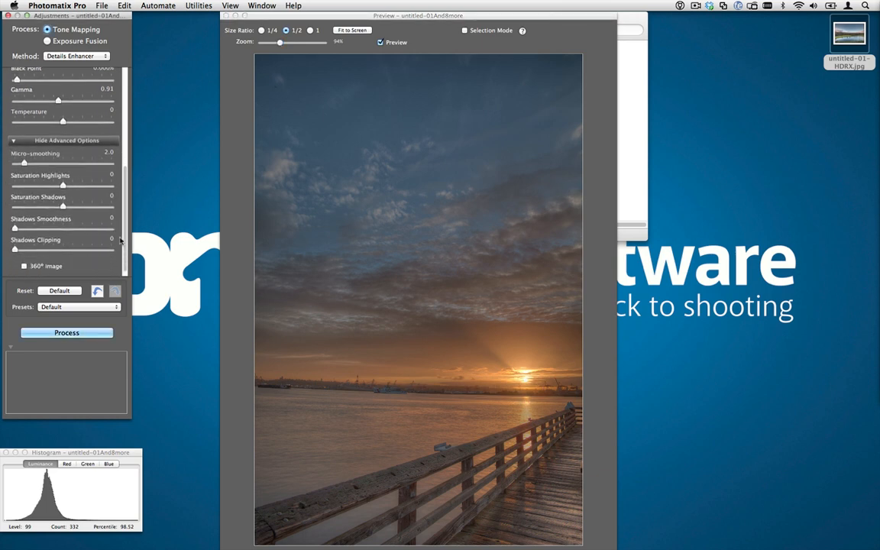
pyautogui.click(73, 332)
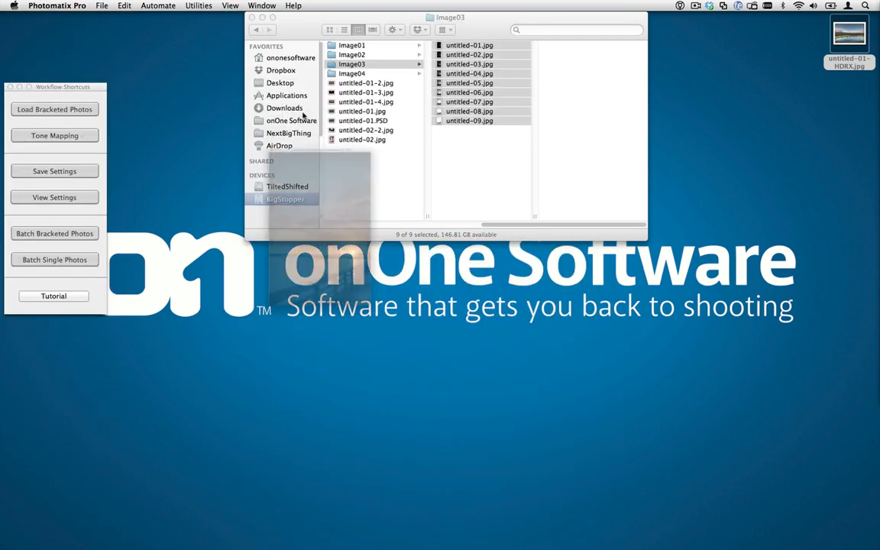
# Step: Save the tone-mapped photo to the Desktop as a JPEG named untitled-02-HDRX
pyautogui.click(102, 5)
pyautogui.click(115, 65)
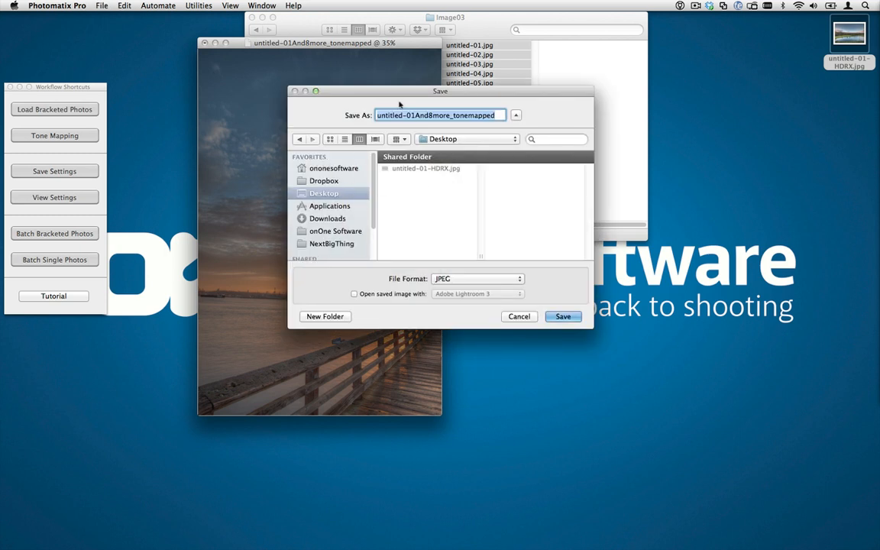
pyautogui.click(376, 115)
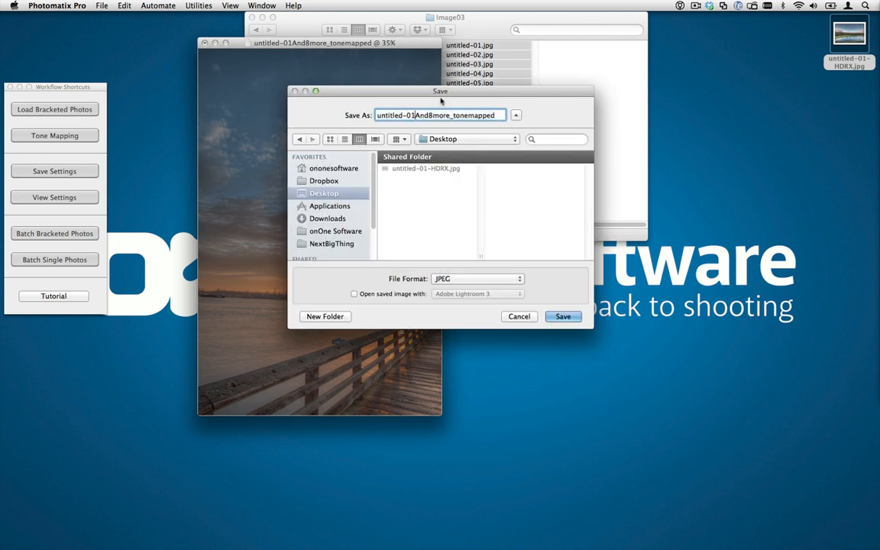
pyautogui.press('shift+super+Right')
pyautogui.write('-HDRX')
pyautogui.press('BackSpace')
pyautogui.write('2')
pyautogui.press('Return')
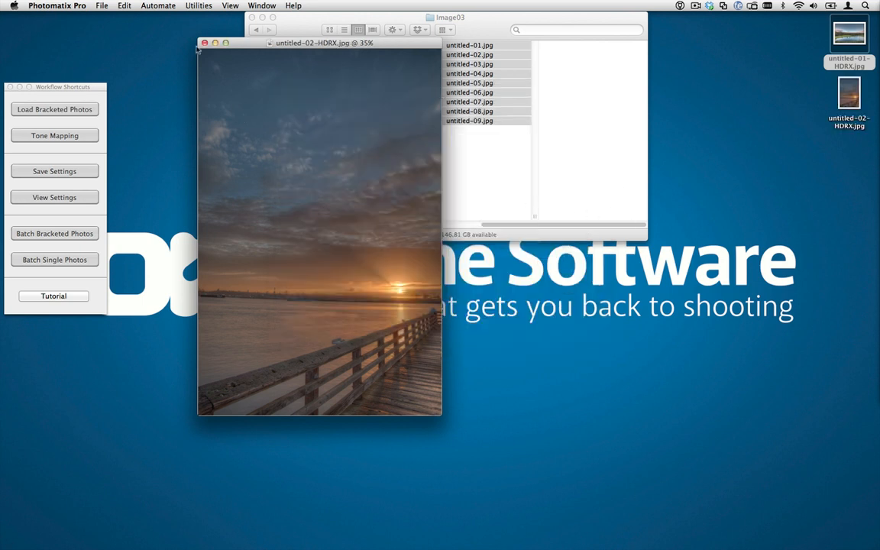
# Step: Close the saved photo, open untitled-02-HDRX.jpg in Perfect Photo Suite 6 and switch to its Effects module
pyautogui.click(204, 43)
pyautogui.moveTo(853, 95); pyautogui.dragTo(4, 188)
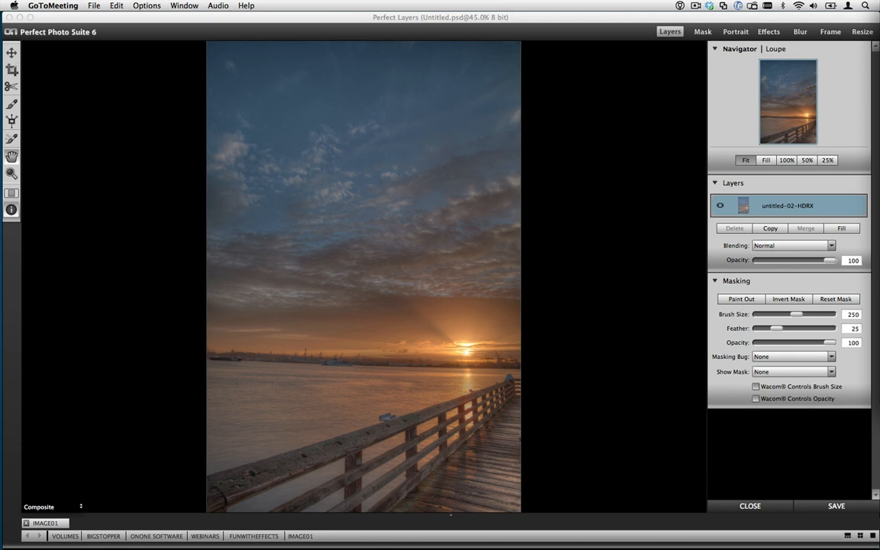
pyautogui.click(772, 33)
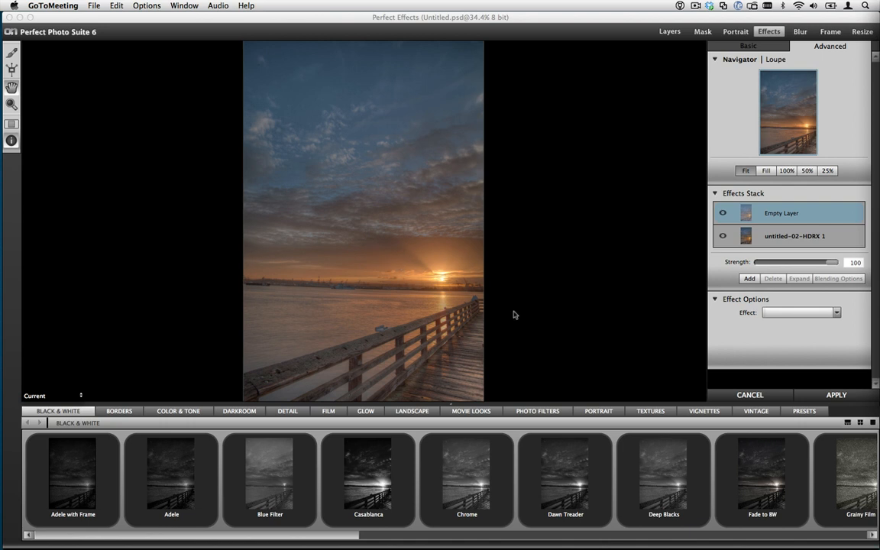
# Step: Apply a Photo Filter effect to the empty layer in the effects stack and collapse the effects browser for a larger preview
pyautogui.click(798, 312)
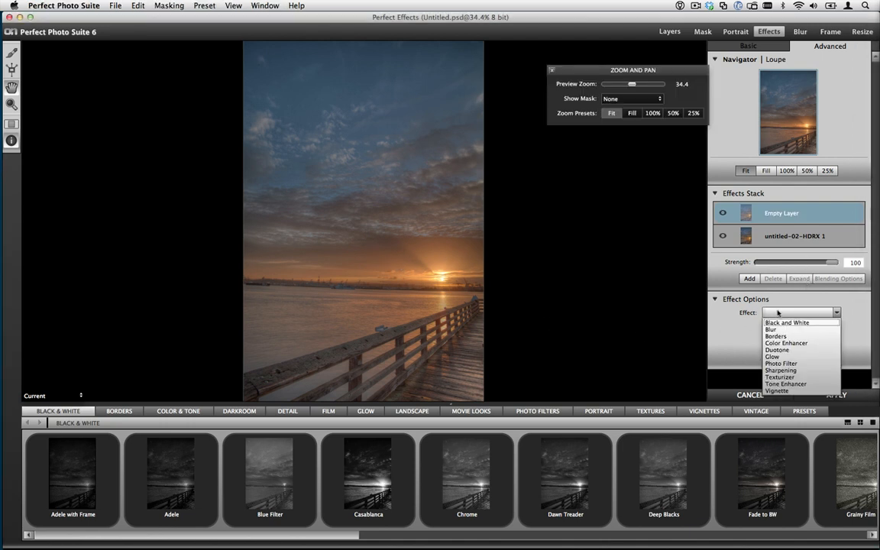
pyautogui.click(773, 364)
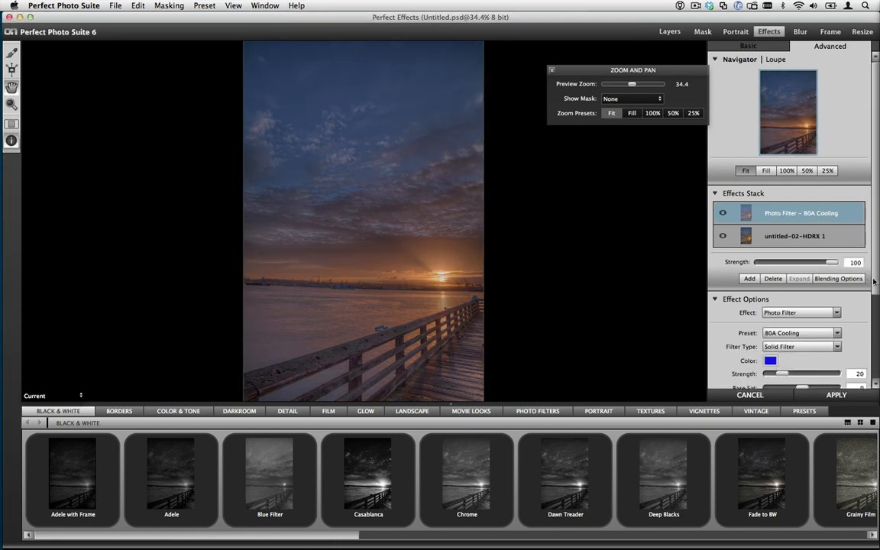
pyautogui.moveTo(877, 271); pyautogui.dragTo(876, 374)
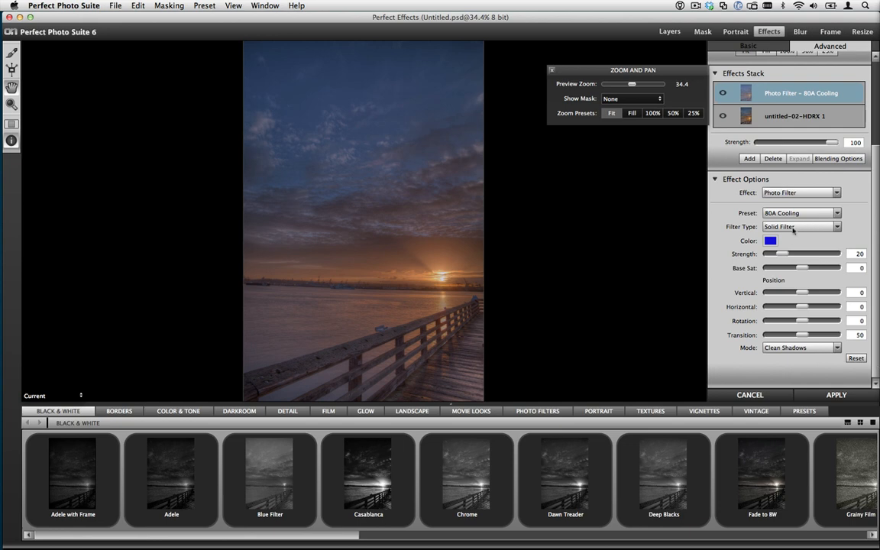
pyautogui.click(873, 423)
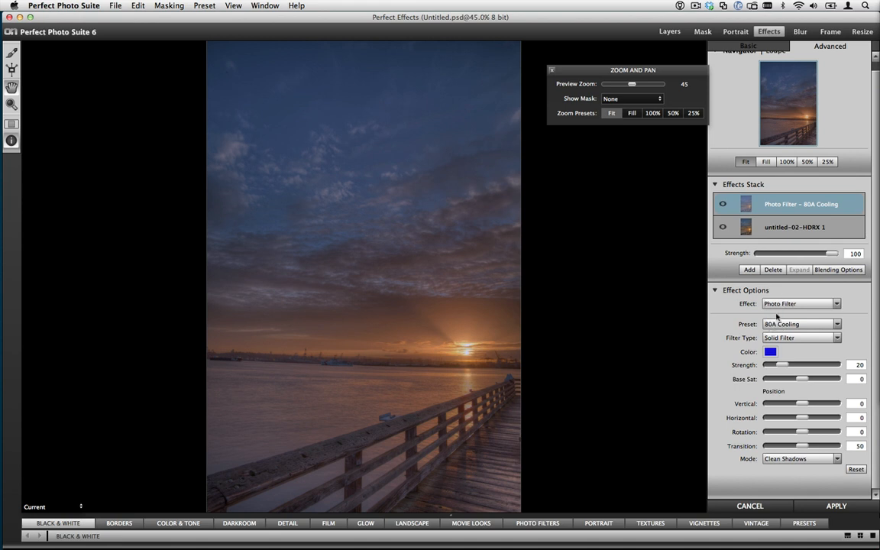
pyautogui.click(775, 308)
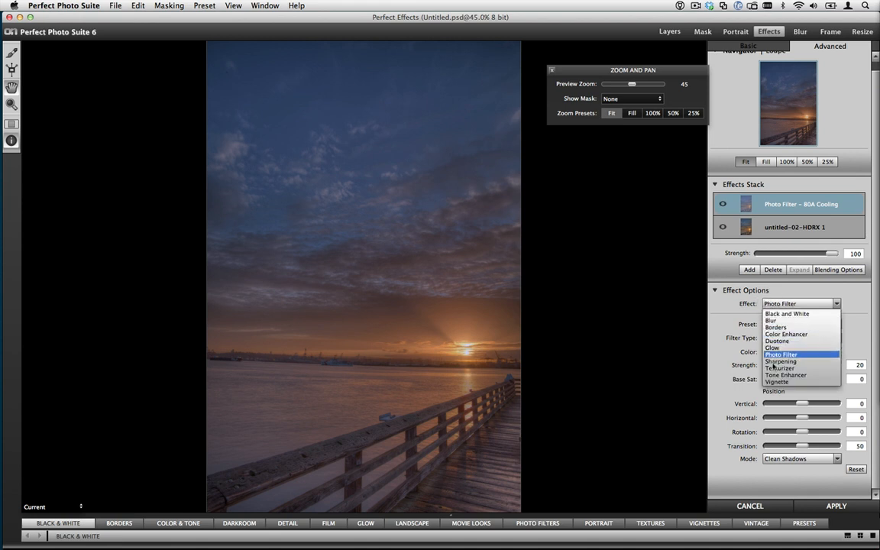
pyautogui.click(724, 311)
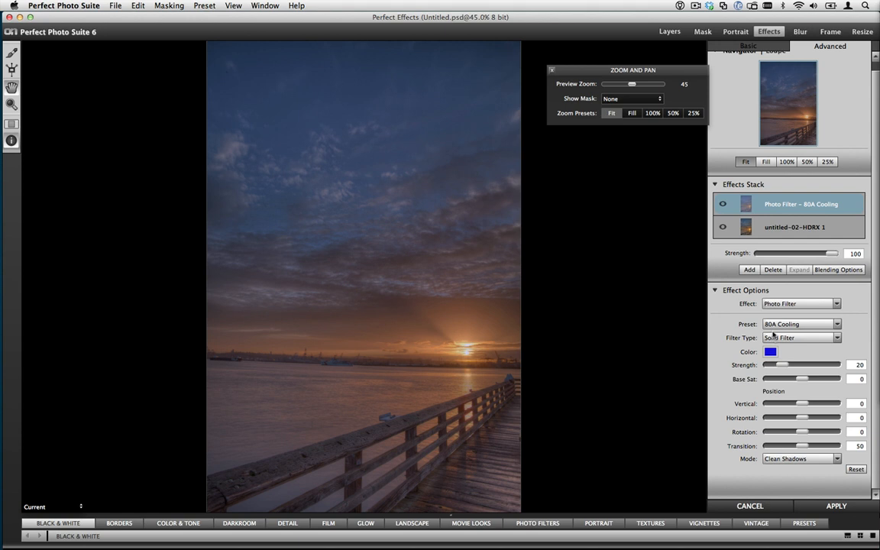
# Step: Change the photo filter to Bicolor Filter and set its Color 2 to a bright orange
pyautogui.click(764, 338)
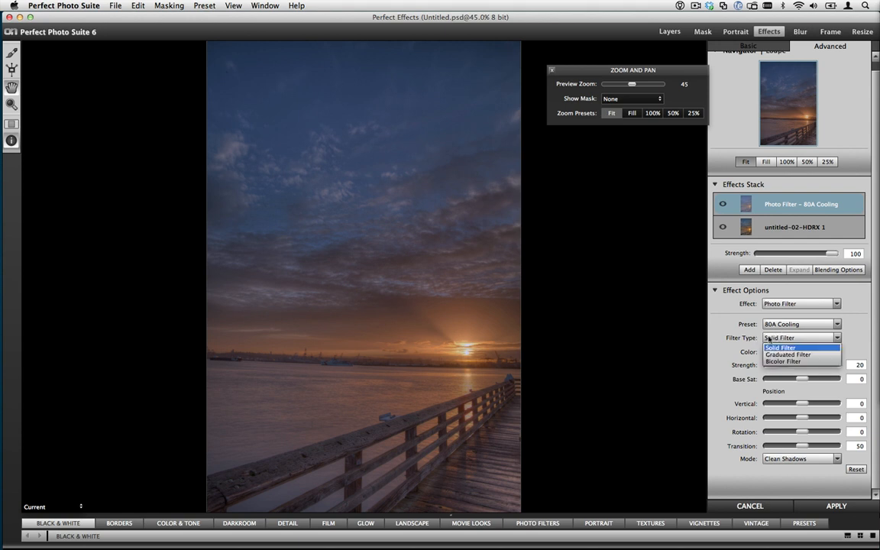
pyautogui.click(768, 361)
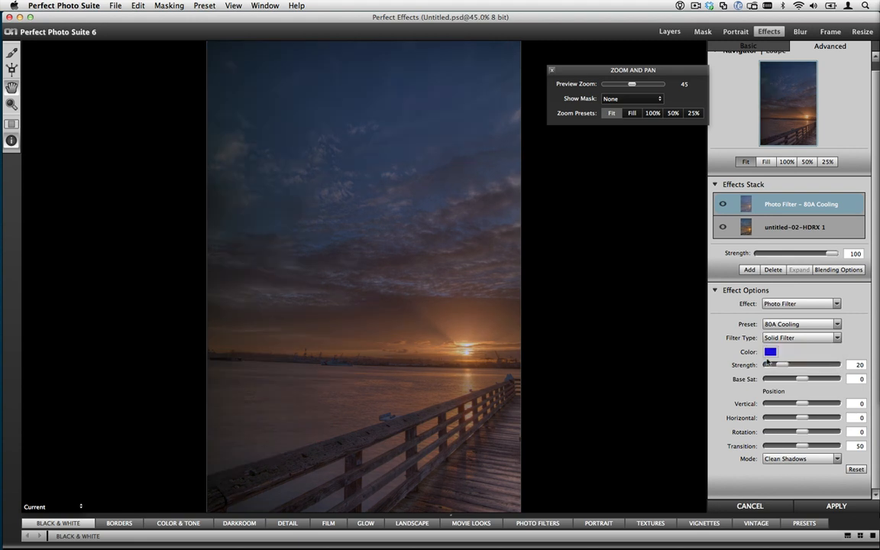
pyautogui.click(833, 352)
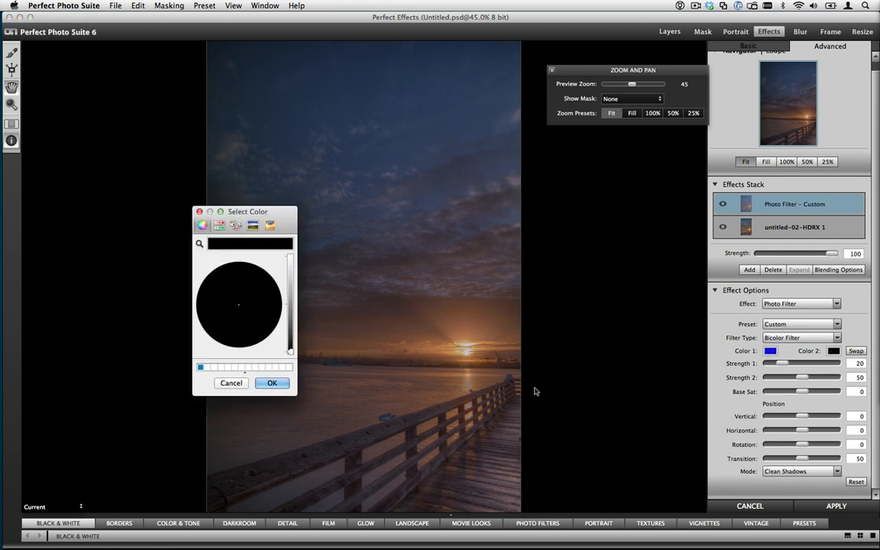
pyautogui.click(291, 275)
pyautogui.click(264, 295)
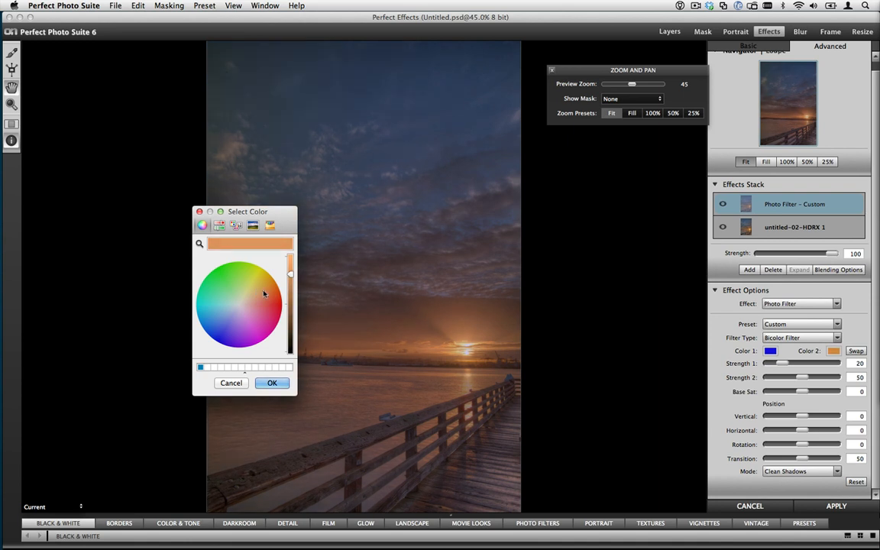
pyautogui.click(259, 292)
pyautogui.moveTo(255, 213); pyautogui.dragTo(686, 224)
pyautogui.click(695, 306)
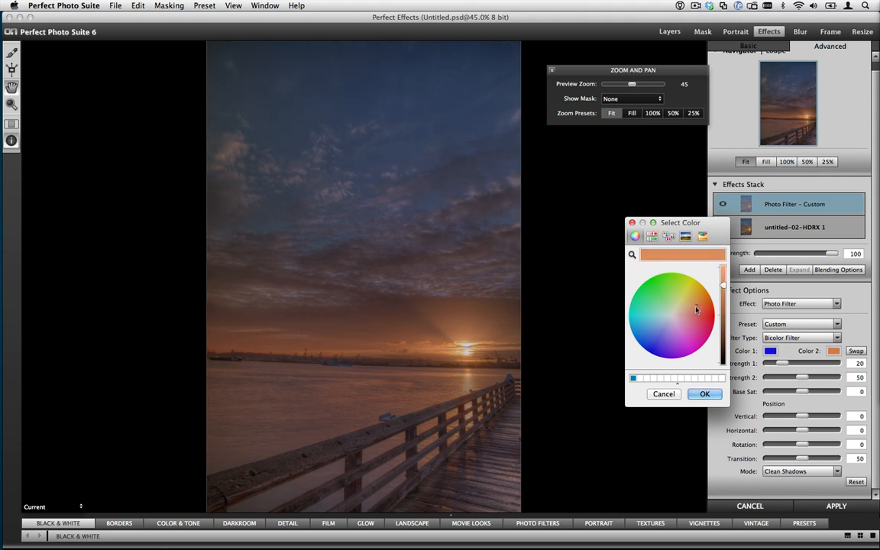
pyautogui.moveTo(726, 285); pyautogui.dragTo(724, 269)
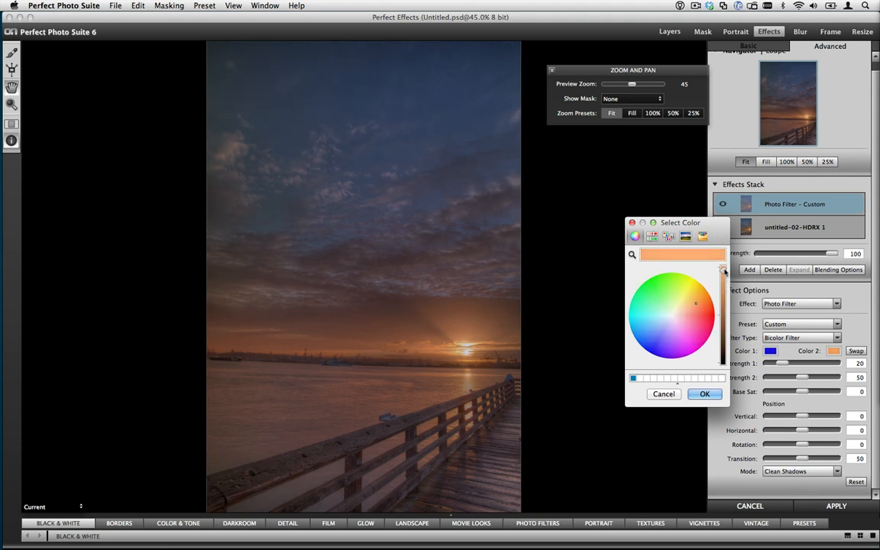
pyautogui.click(701, 301)
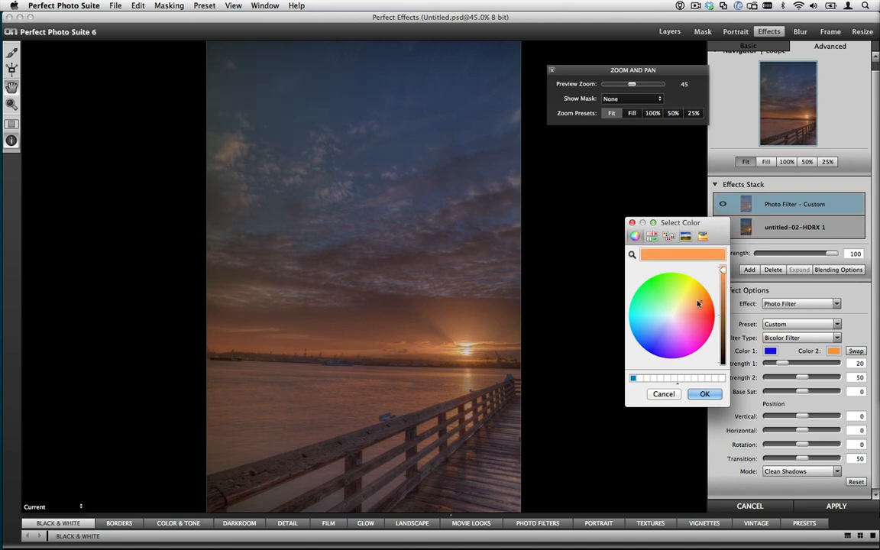
pyautogui.click(704, 393)
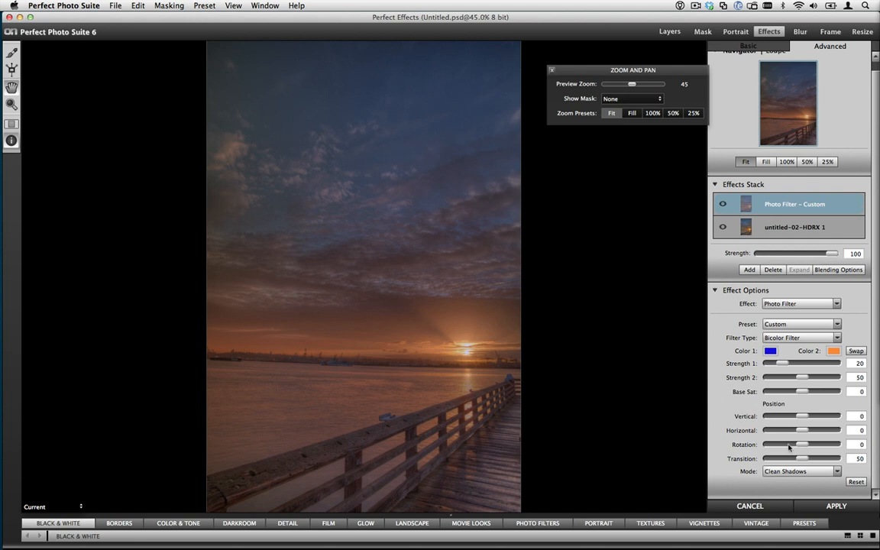
# Step: Set the bicolor filter's Rotation to -90, Strength 1 to 35 and Vertical position to 42
pyautogui.moveTo(804, 446); pyautogui.dragTo(850, 454)
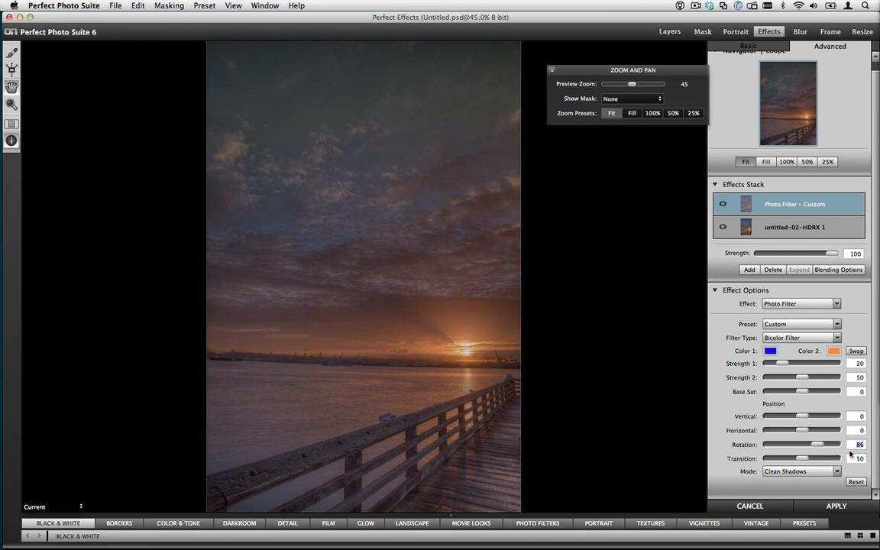
pyautogui.write('90')
pyautogui.moveTo(784, 370); pyautogui.dragTo(792, 371)
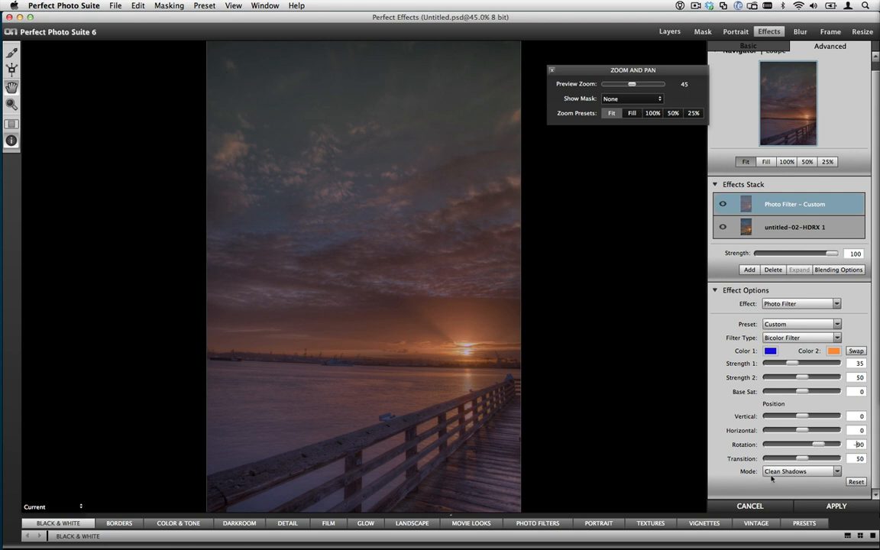
pyautogui.press('Return')
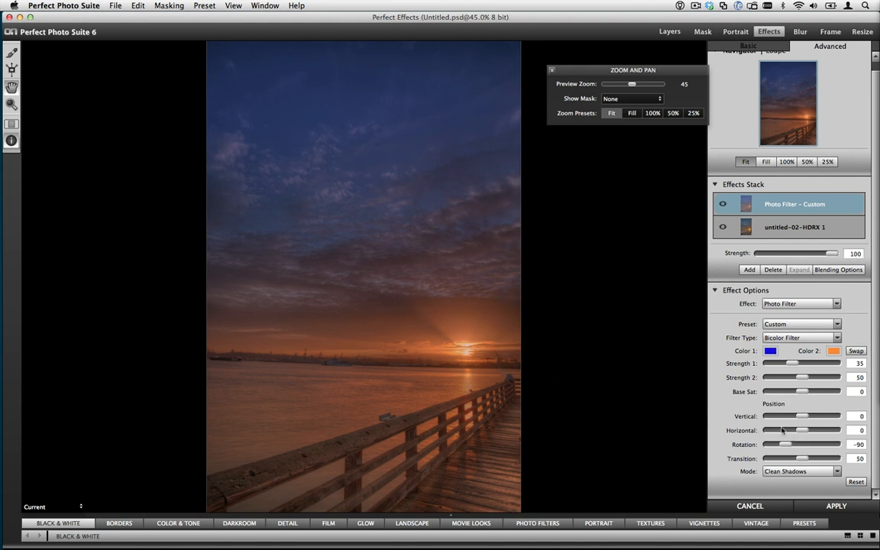
pyautogui.moveTo(802, 418); pyautogui.dragTo(811, 418)
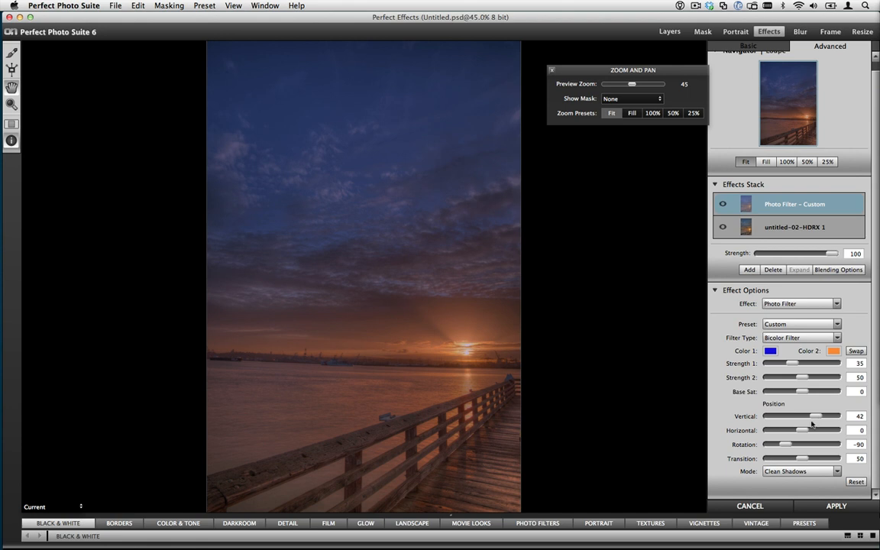
# Step: Set the bicolor filter's Vertical to 34, Strength 1 to 32 and Strength 2 to 57, change Color 2 to a slightly yellower orange and increase Transition
pyautogui.moveTo(816, 419); pyautogui.dragTo(815, 419)
pyautogui.moveTo(793, 365)
pyautogui.mouseDown()
pyautogui.moveTo(800, 364)
pyautogui.moveTo(784, 365)
pyautogui.moveTo(803, 377)
pyautogui.mouseUp()
pyautogui.click(832, 352)
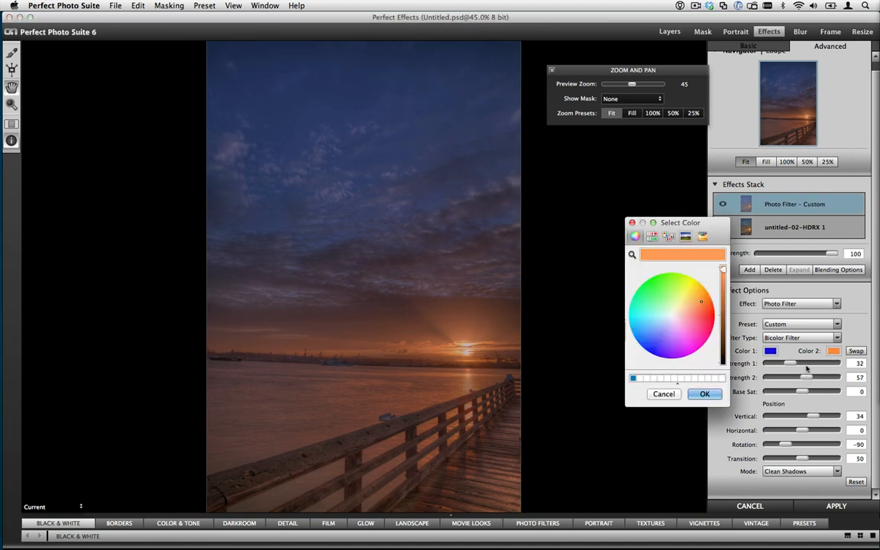
pyautogui.click(689, 296)
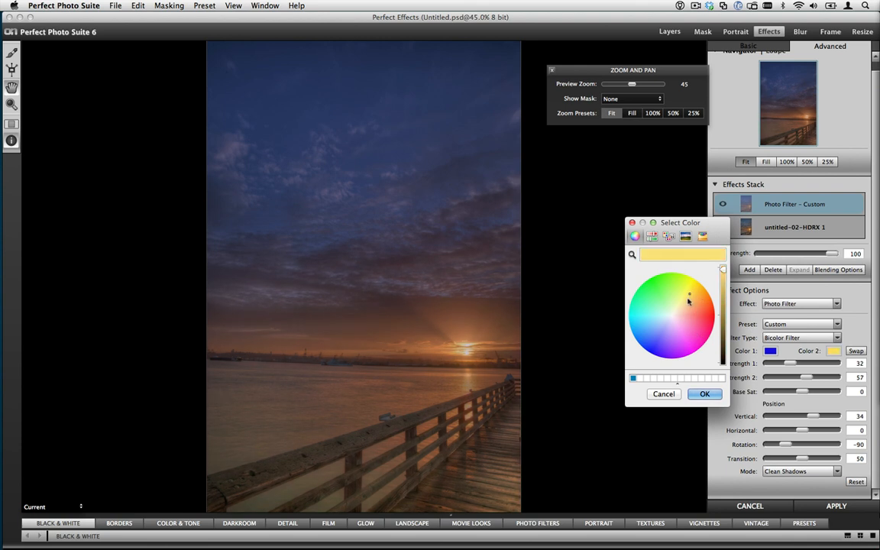
pyautogui.click(695, 298)
pyautogui.click(699, 299)
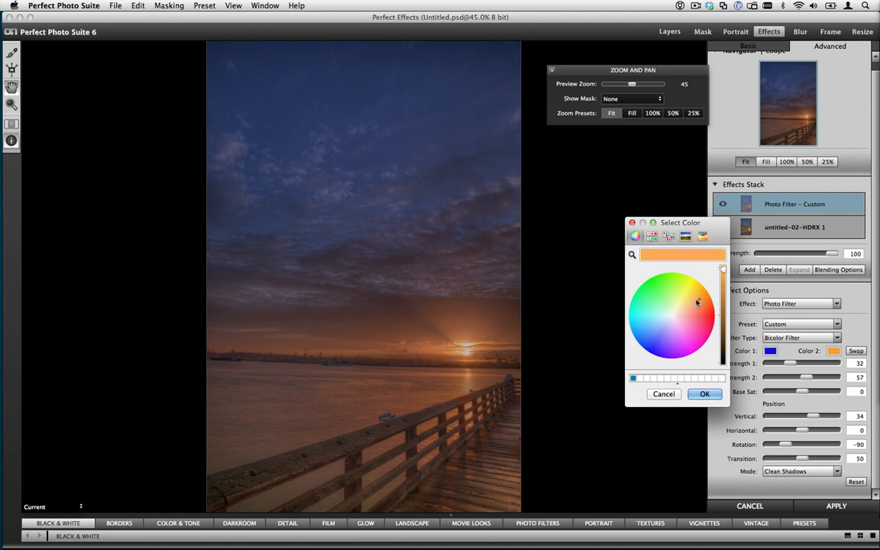
pyautogui.click(697, 299)
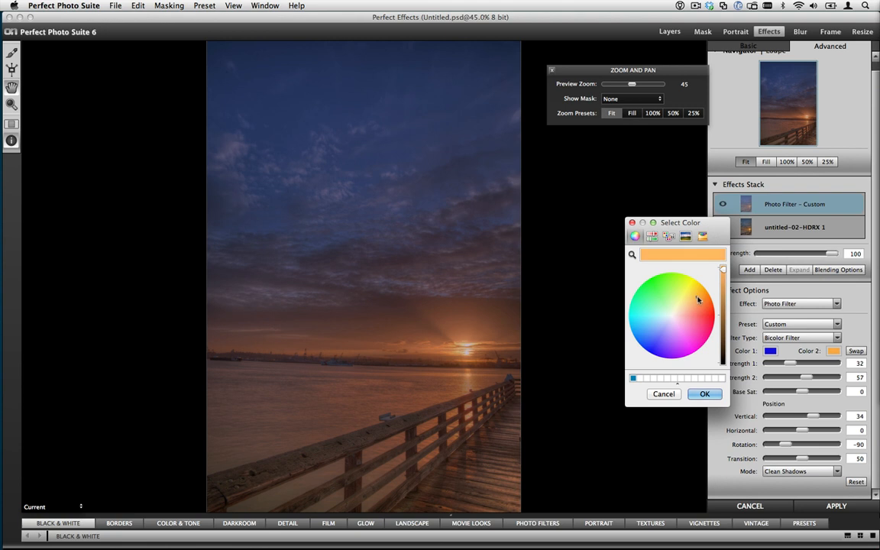
pyautogui.click(703, 395)
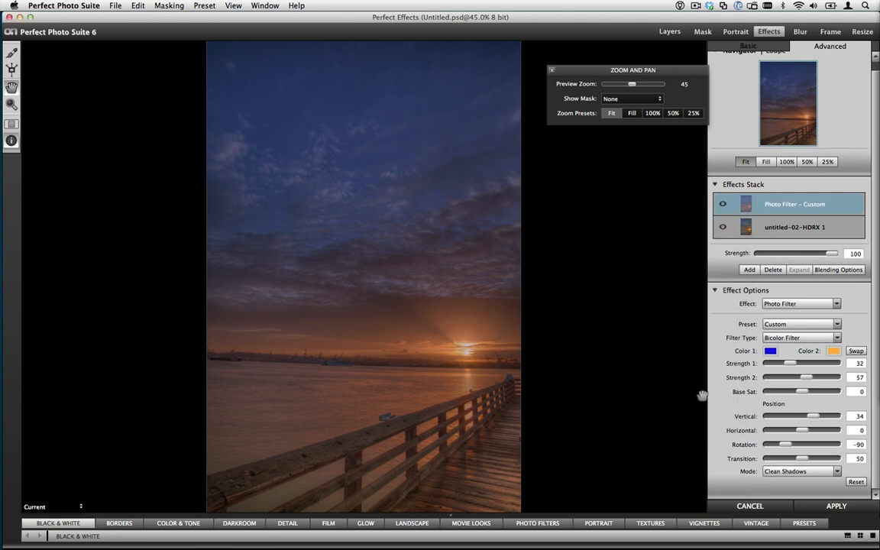
pyautogui.moveTo(801, 458); pyautogui.dragTo(810, 458)
# Step: Add an empty layer to the effects stack and briefly compare the edited photo with the original
pyautogui.click(749, 270)
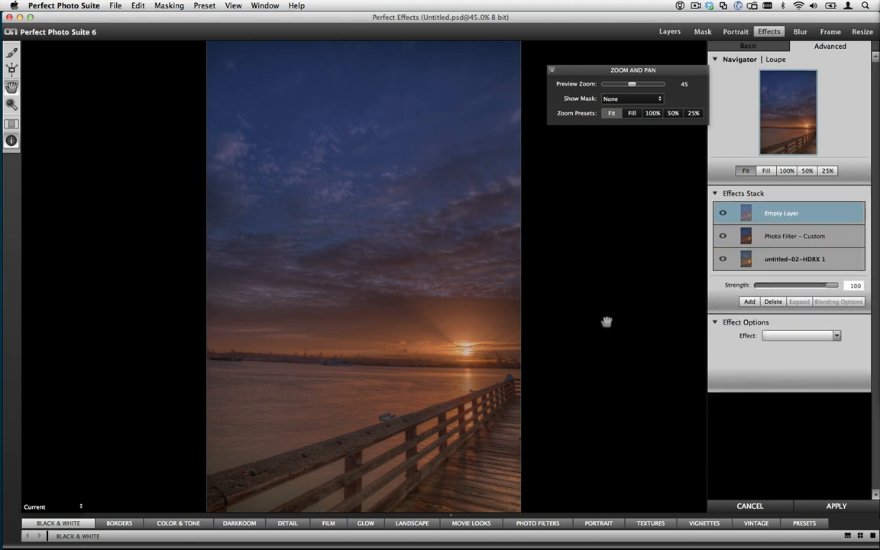
pyautogui.press('super+p')
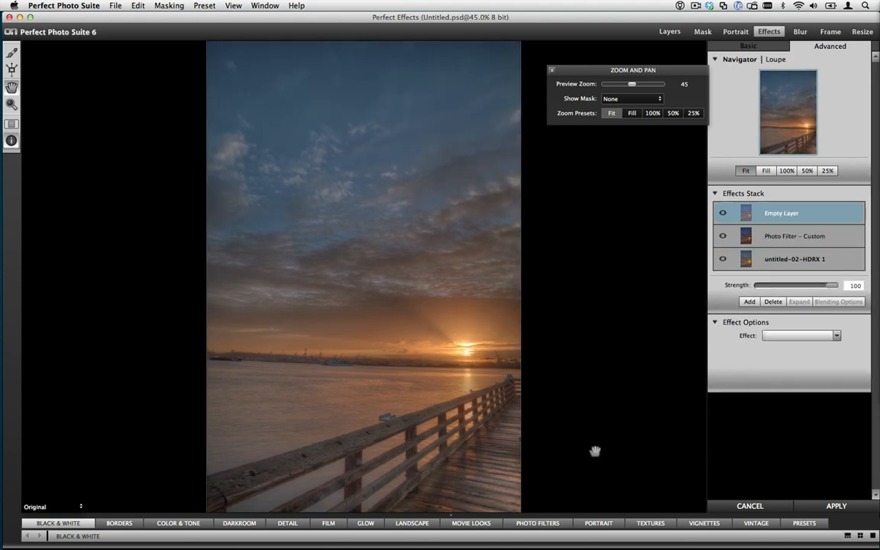
pyautogui.press('super+p')
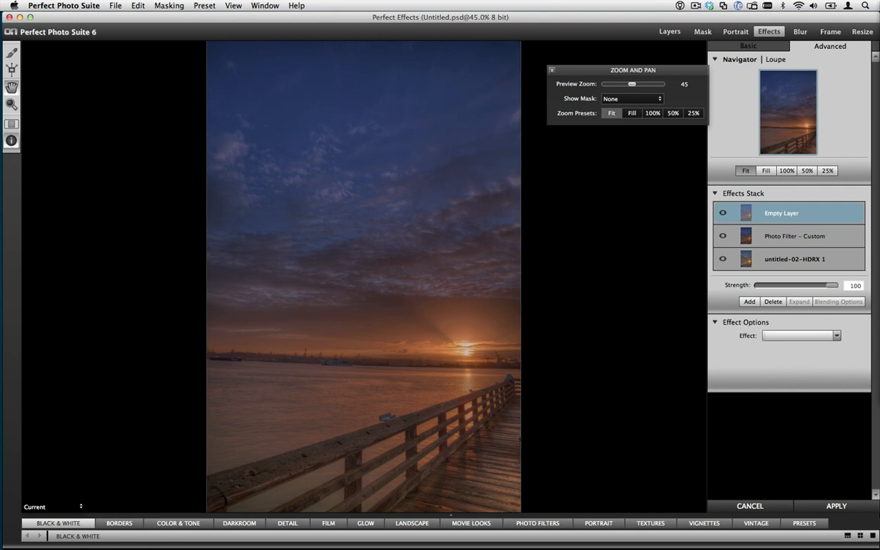
# Step: Show the original and current photo side by side and move the floating zoom palette off the image
pyautogui.press('super+Tab')
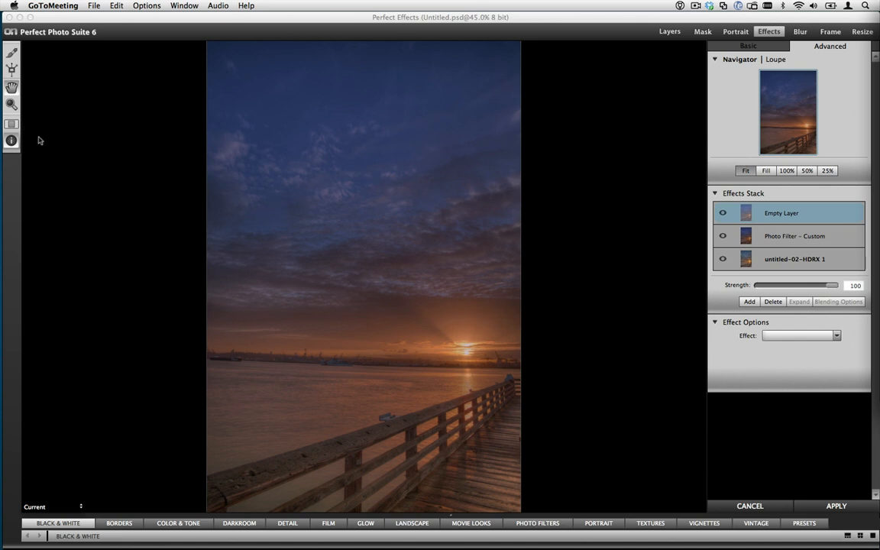
pyautogui.click(15, 113)
pyautogui.click(11, 124)
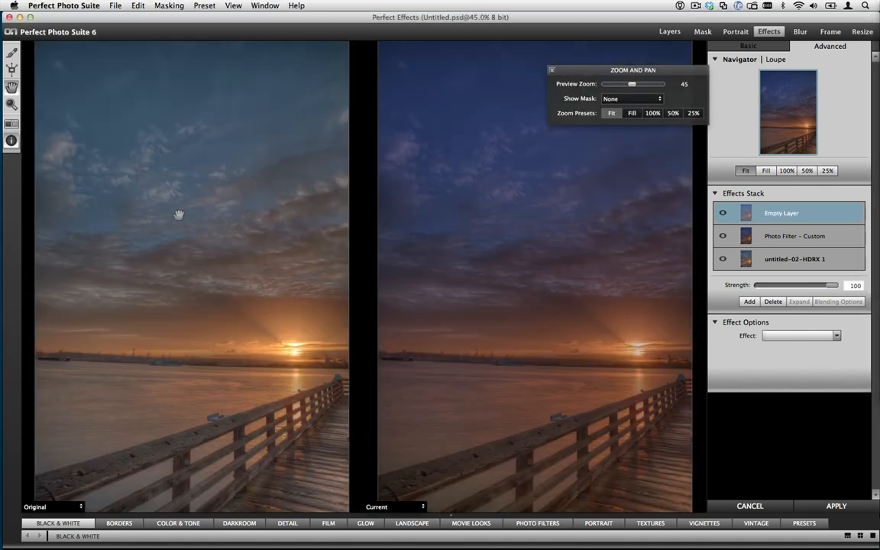
pyautogui.moveTo(616, 70); pyautogui.dragTo(783, 68)
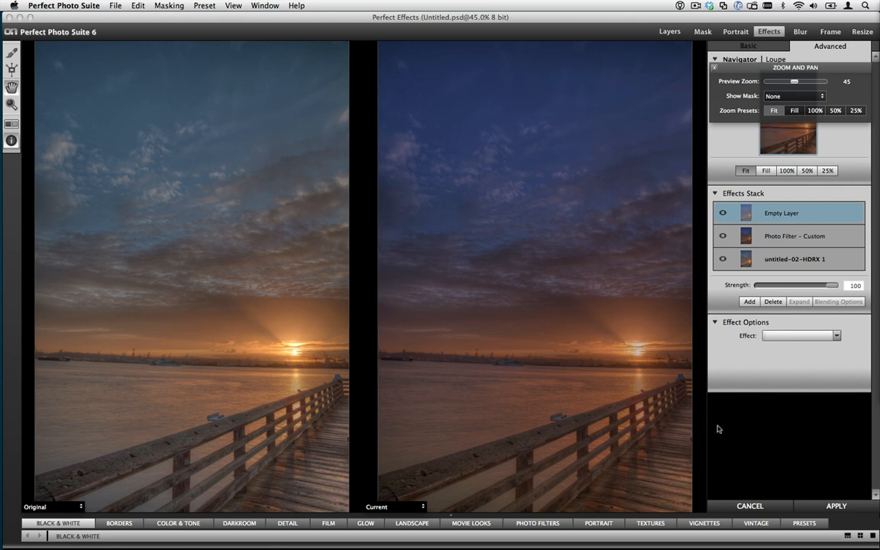
pyautogui.click(846, 536)
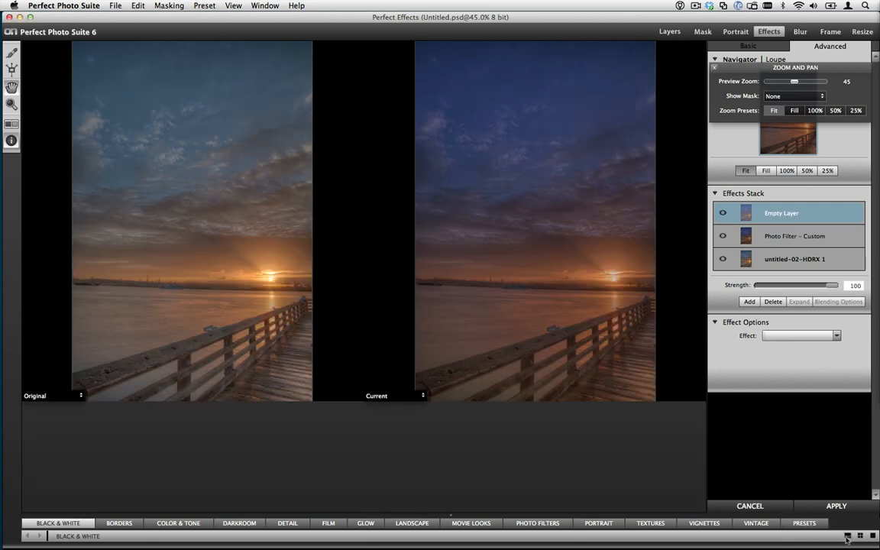
pyautogui.click(874, 422)
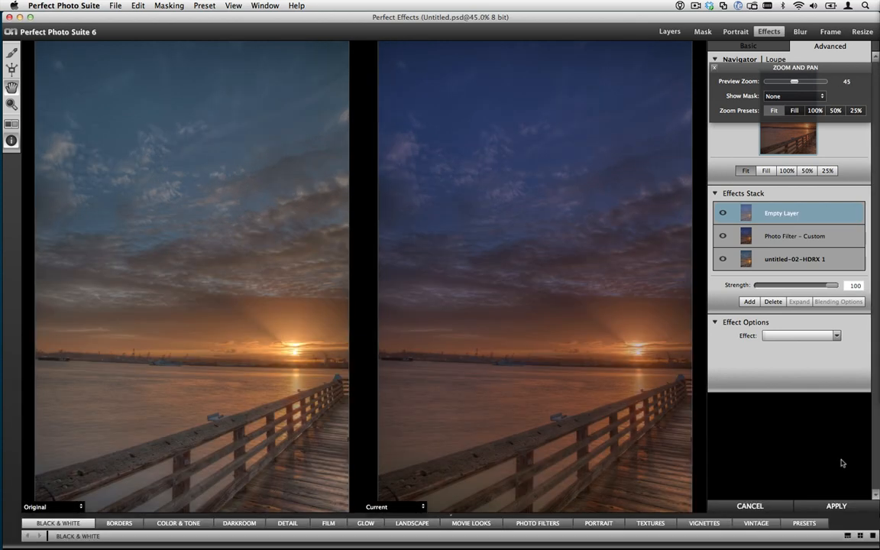
# Step: Apply a Glow effect of type Gaussian to the empty layer, with Strength 84 and Halo 15
pyautogui.click(802, 336)
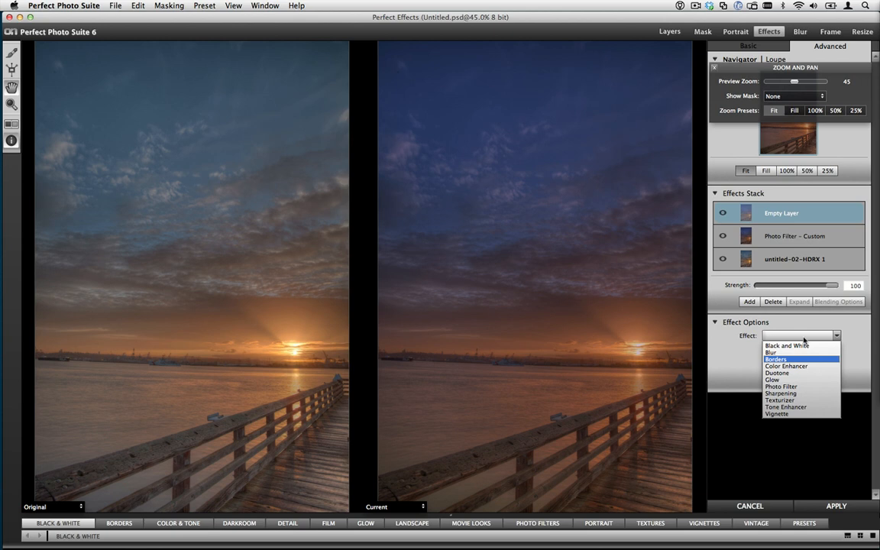
pyautogui.click(779, 380)
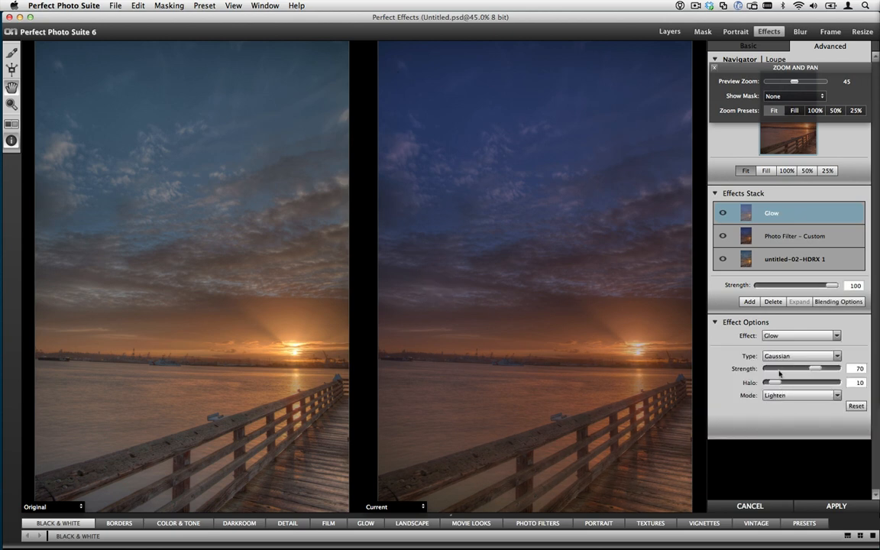
pyautogui.click(798, 357)
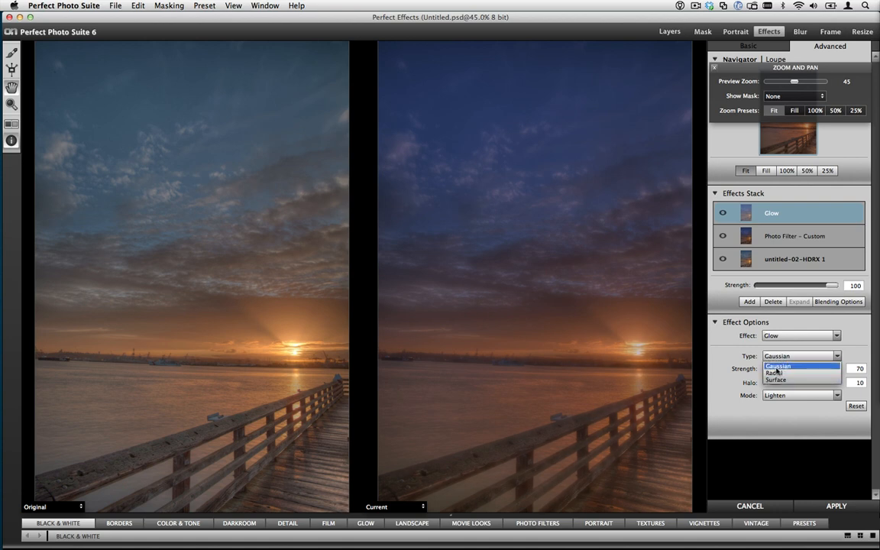
pyautogui.click(777, 370)
pyautogui.moveTo(813, 368); pyautogui.dragTo(779, 386)
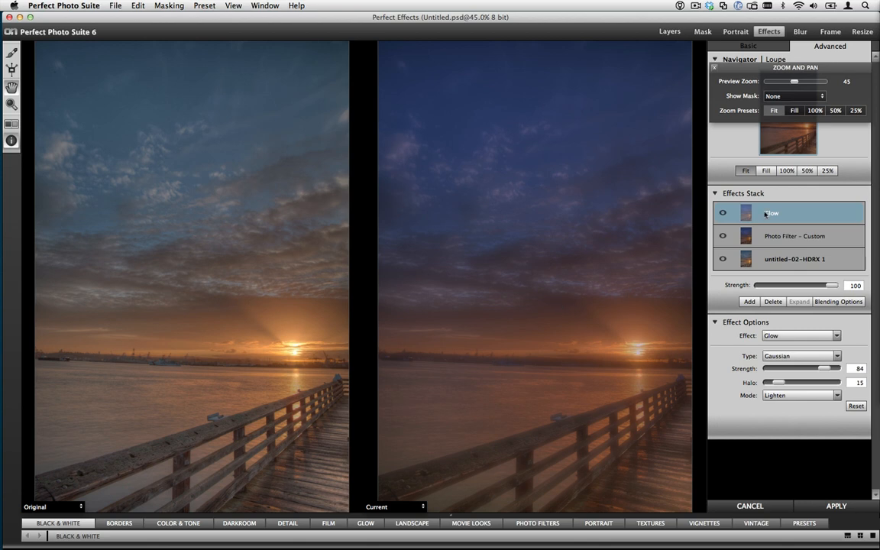
# Step: Blend the Glow layer in Multiply mode with its layer strength at 23
pyautogui.click(826, 302)
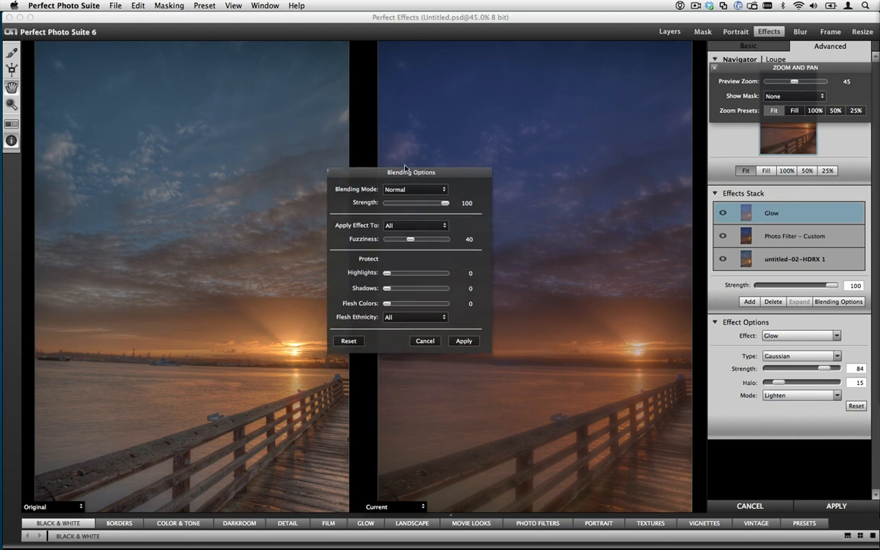
pyautogui.click(228, 116)
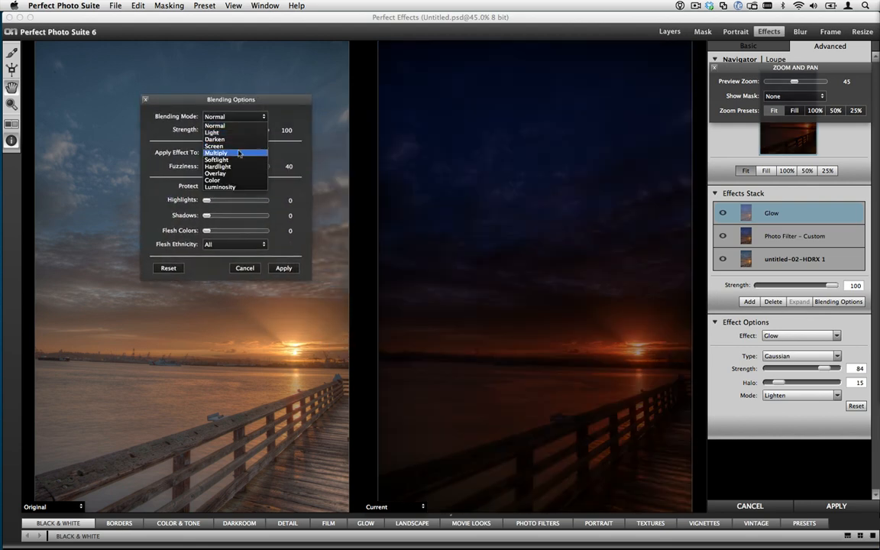
pyautogui.click(239, 154)
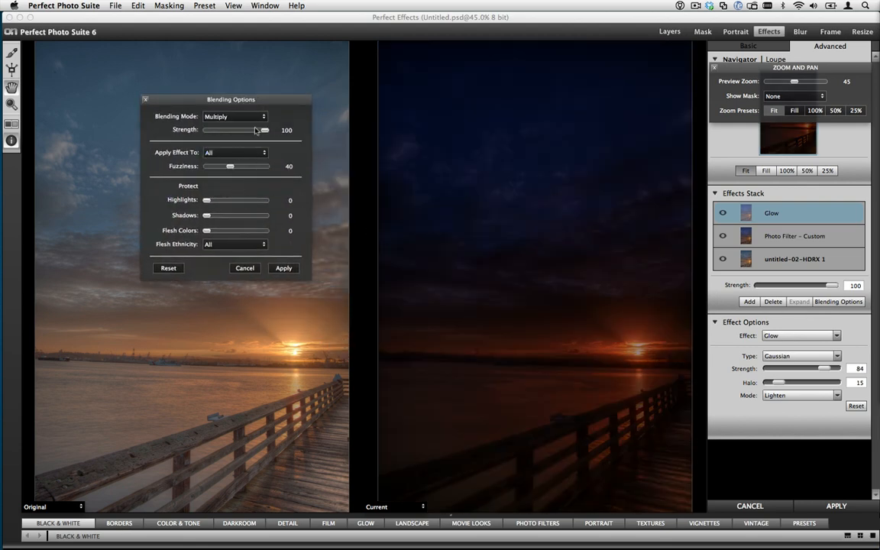
pyautogui.moveTo(265, 130); pyautogui.dragTo(218, 133)
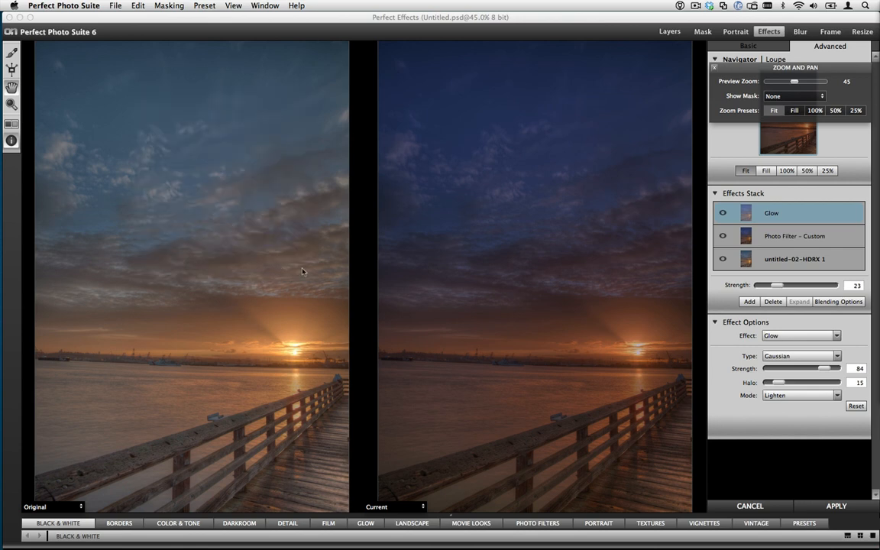
pyautogui.click(274, 268)
# Step: Add another layer with the Texture Booster detail effect and collapse the effects browser for a larger preview
pyautogui.click(749, 301)
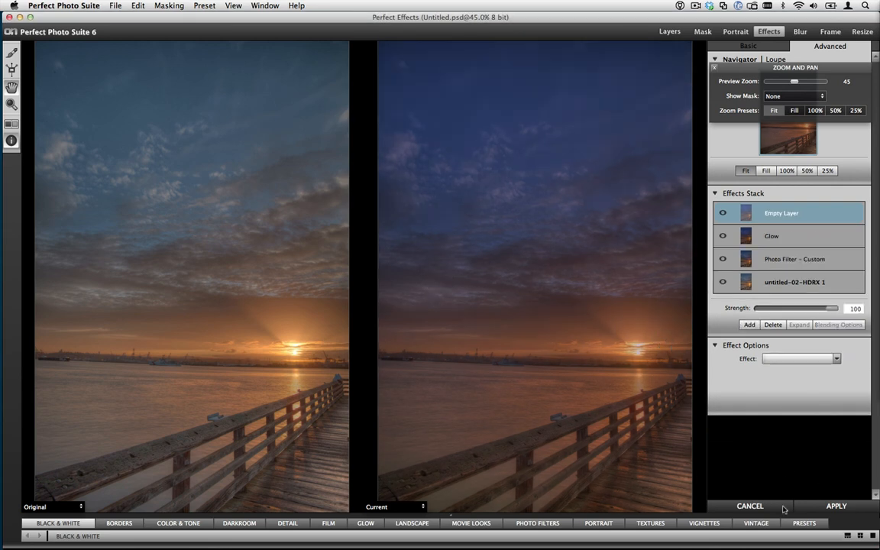
pyautogui.click(847, 537)
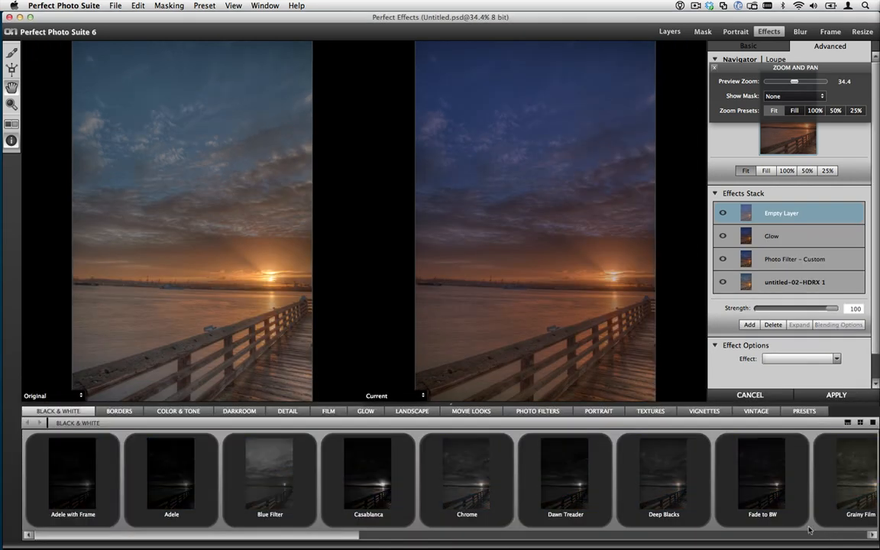
pyautogui.click(287, 411)
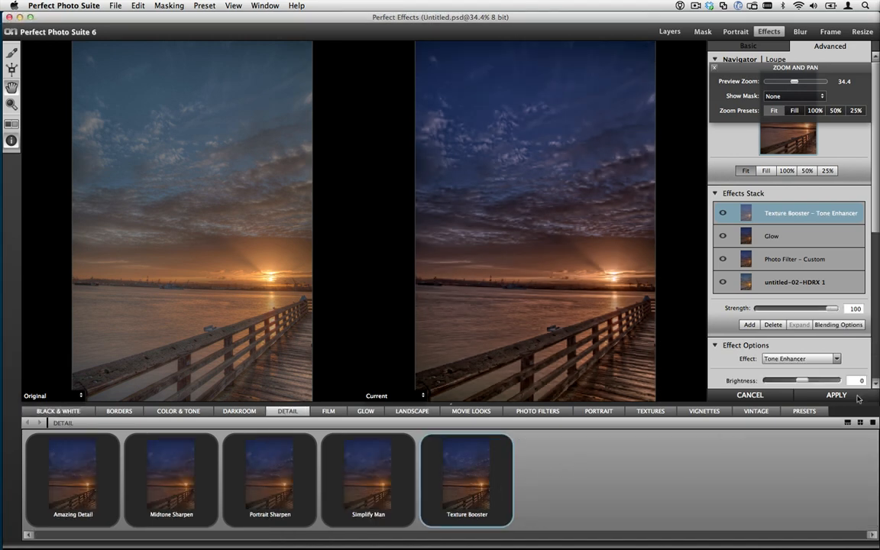
pyautogui.click(873, 423)
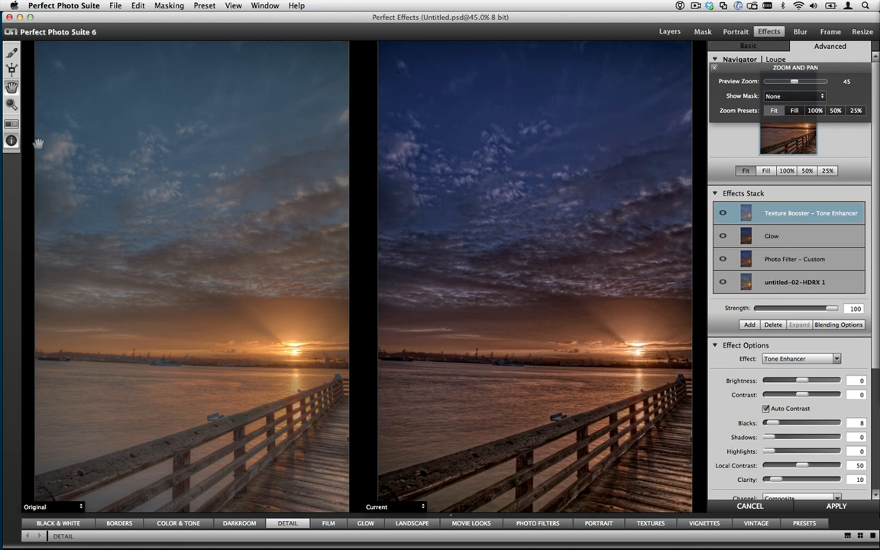
# Step: Invert the Texture Booster mask and paint the effect in over the pier boards and railing, varying the brush size from 300 down to 80
pyautogui.click(12, 52)
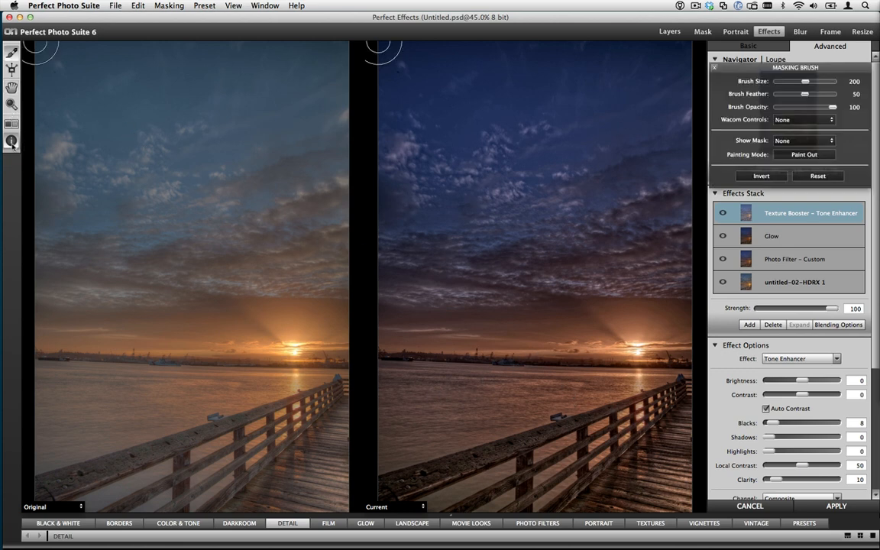
pyautogui.click(12, 142)
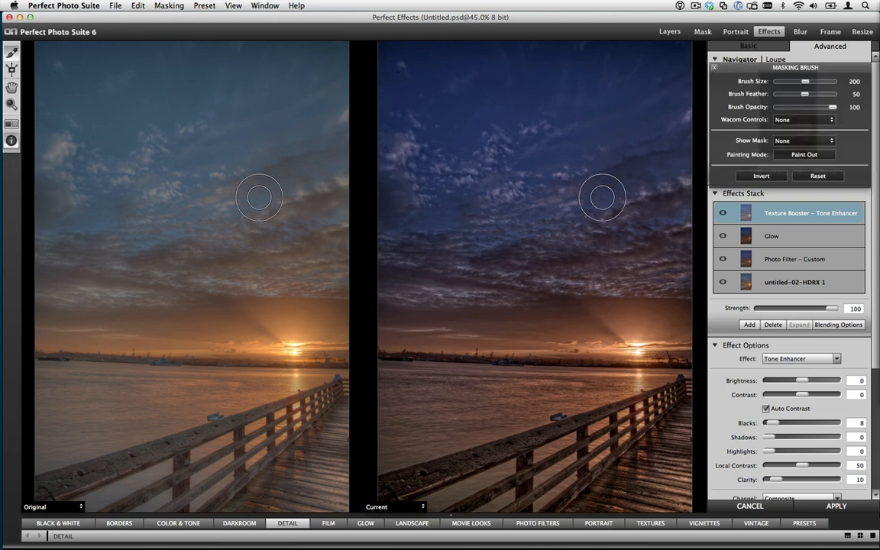
pyautogui.click(752, 177)
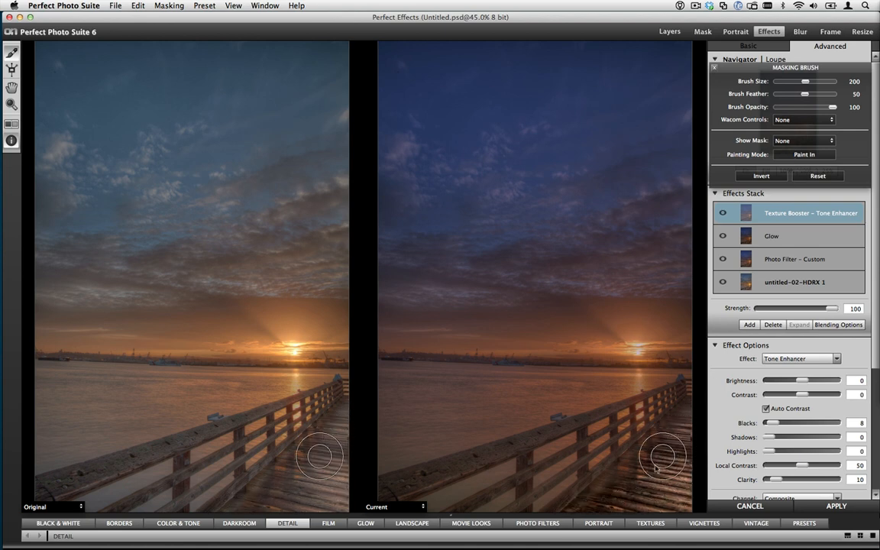
pyautogui.press(']')
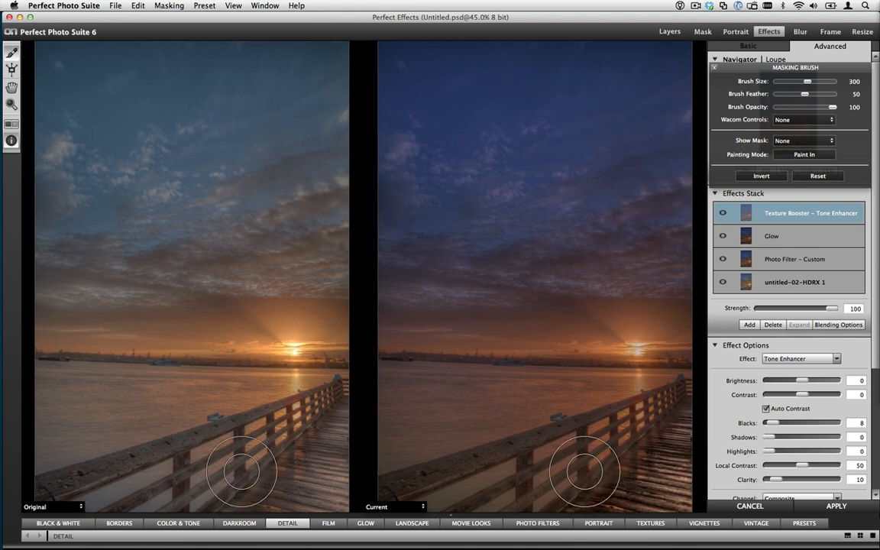
pyautogui.press('[')
pyautogui.press('[')
pyautogui.press('[')
pyautogui.press('[')
pyautogui.press('[')
pyautogui.press('[')
pyautogui.press('[')
pyautogui.press('[')
pyautogui.press('[')
pyautogui.press('[')
pyautogui.press('[')
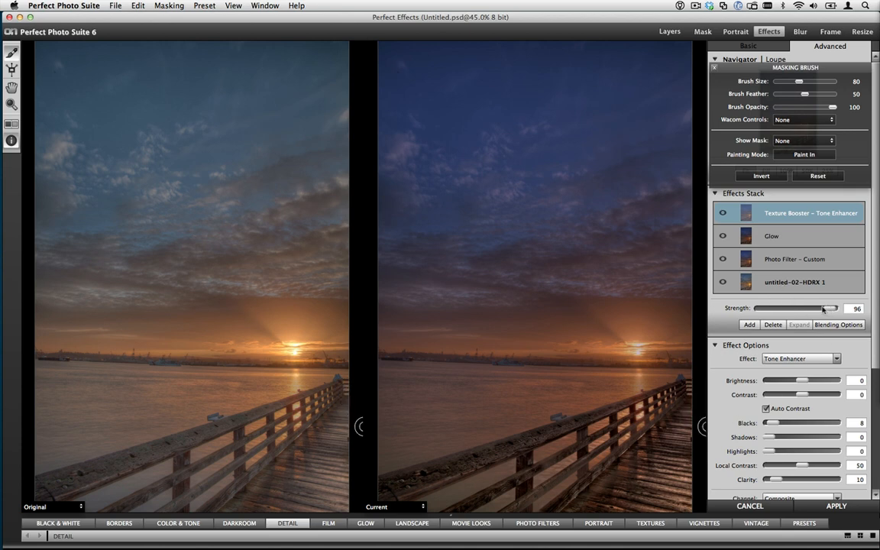
# Step: Set the Texture Booster layer's strength to 35 and apply the effects stack to the photo
pyautogui.moveTo(796, 309)
pyautogui.mouseDown()
pyautogui.moveTo(759, 307)
pyautogui.moveTo(787, 307)
pyautogui.mouseUp()
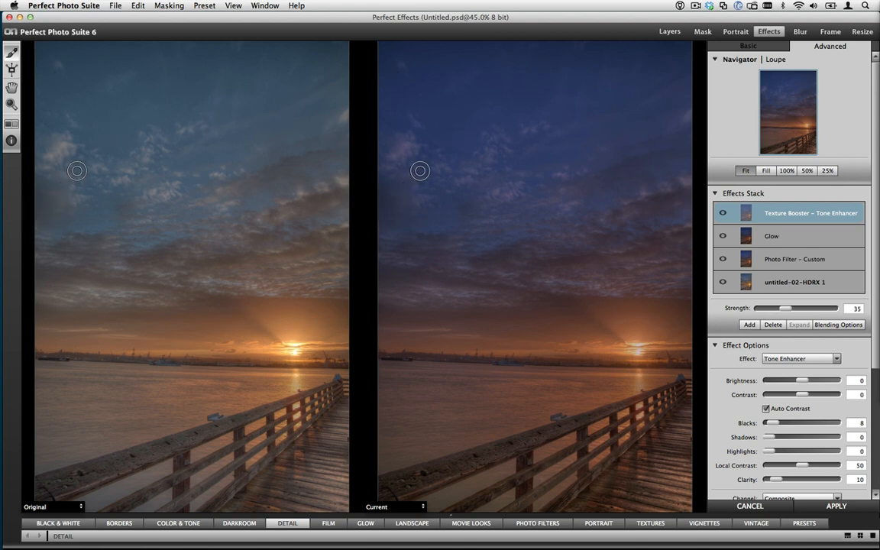
pyautogui.click(838, 508)
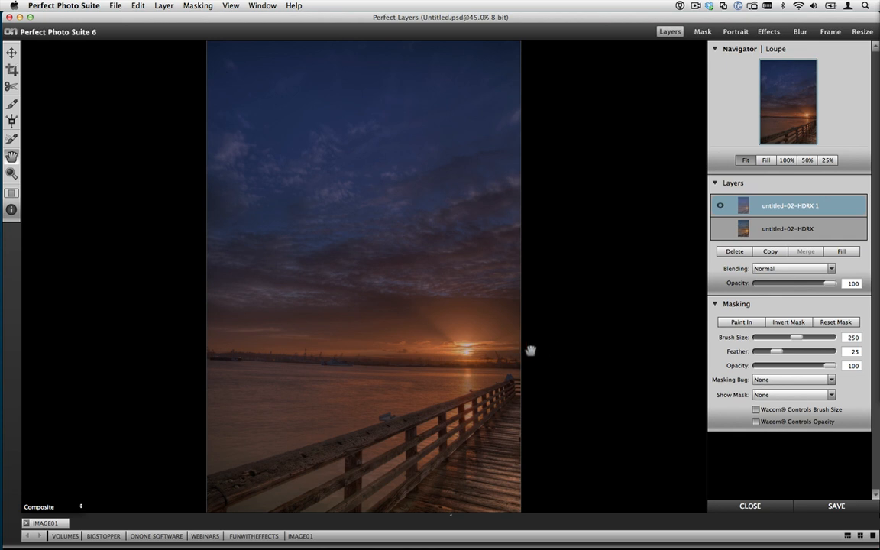
# Step: Open the photo in the Blur module, start with a fresh FocusBug, place it on the horizon beside the sun and set its shape to Planar
pyautogui.click(800, 31)
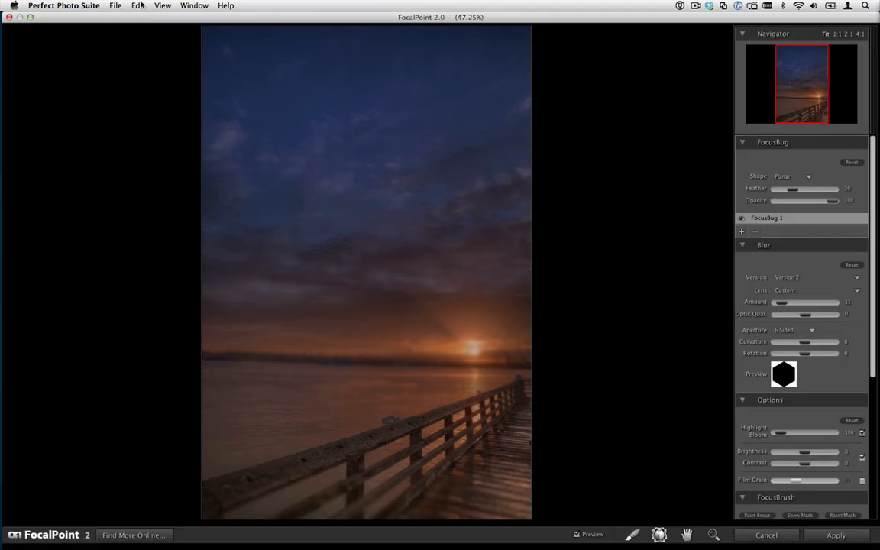
pyautogui.click(130, 6)
pyautogui.click(134, 69)
pyautogui.moveTo(367, 273); pyautogui.dragTo(380, 348)
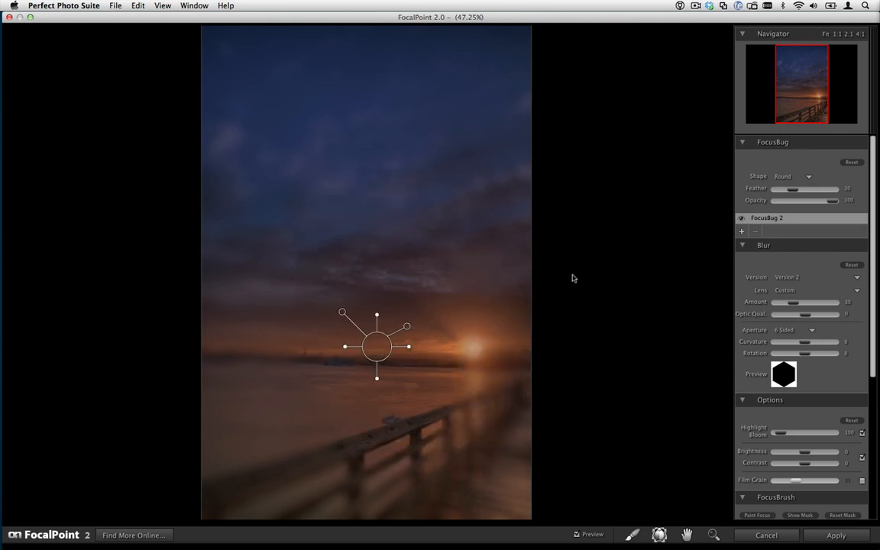
pyautogui.click(785, 178)
pyautogui.click(784, 188)
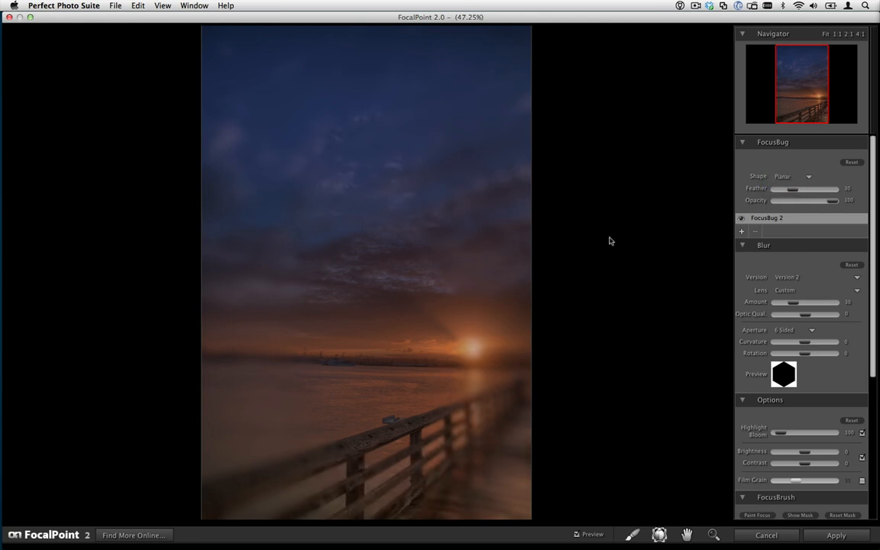
# Step: Reposition and tilt the planar FocusBug over the water near the horizon, and set its feather to 39 and the blur amount to 12
pyautogui.moveTo(392, 355); pyautogui.dragTo(387, 403)
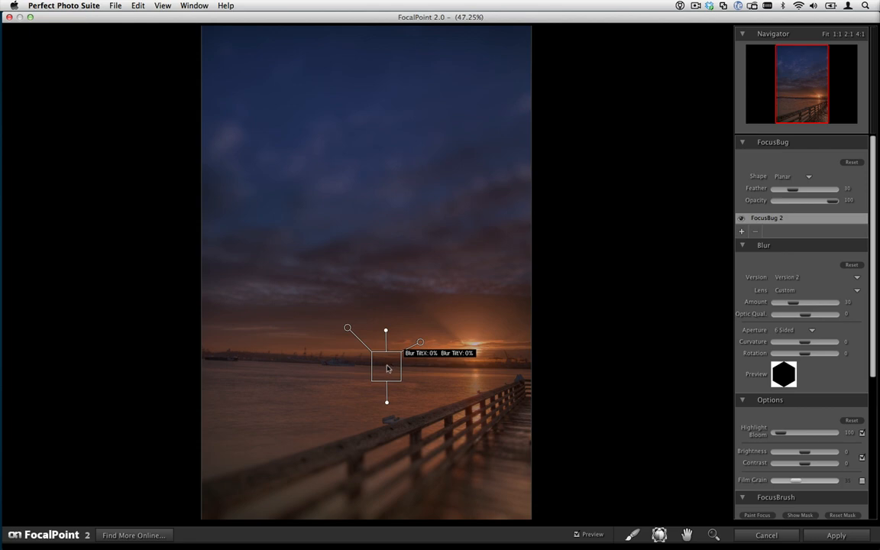
pyautogui.moveTo(387, 365); pyautogui.dragTo(386, 400)
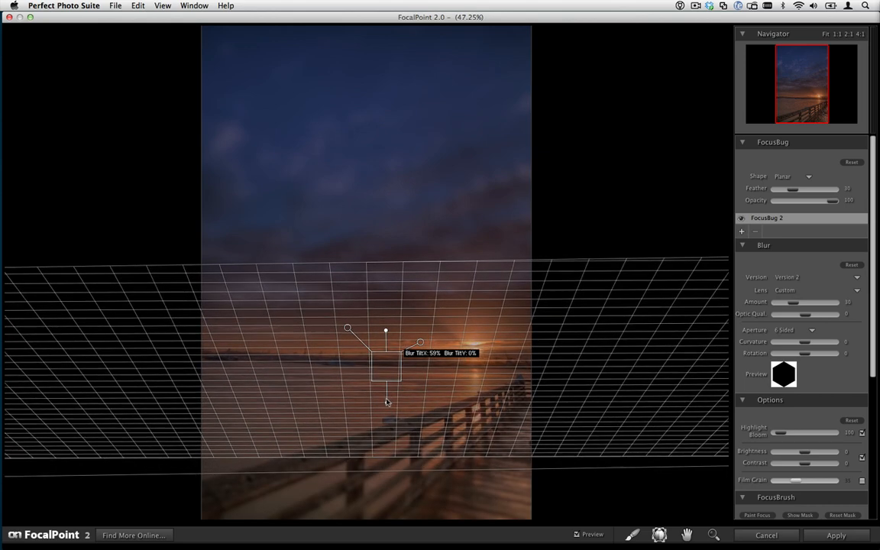
pyautogui.moveTo(386, 401); pyautogui.dragTo(392, 340)
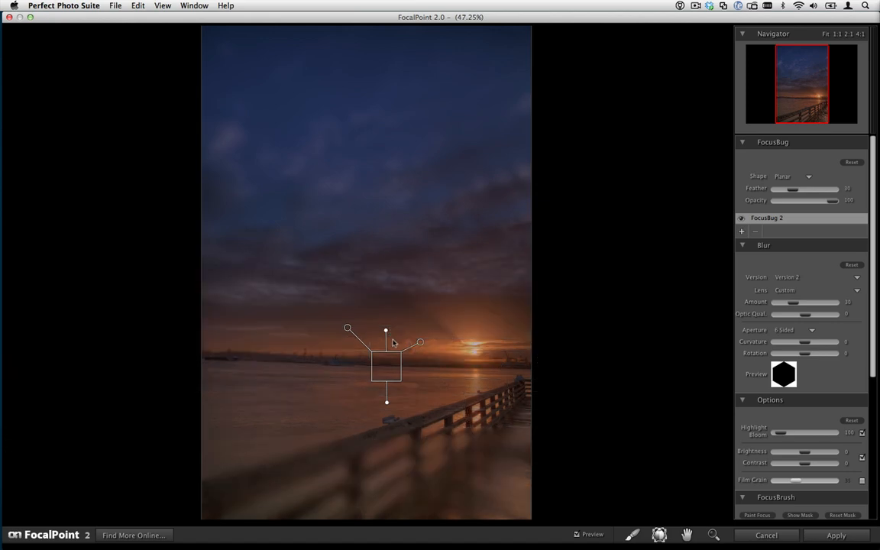
pyautogui.moveTo(386, 402)
pyautogui.mouseDown()
pyautogui.moveTo(386, 409)
pyautogui.moveTo(391, 388)
pyautogui.mouseUp()
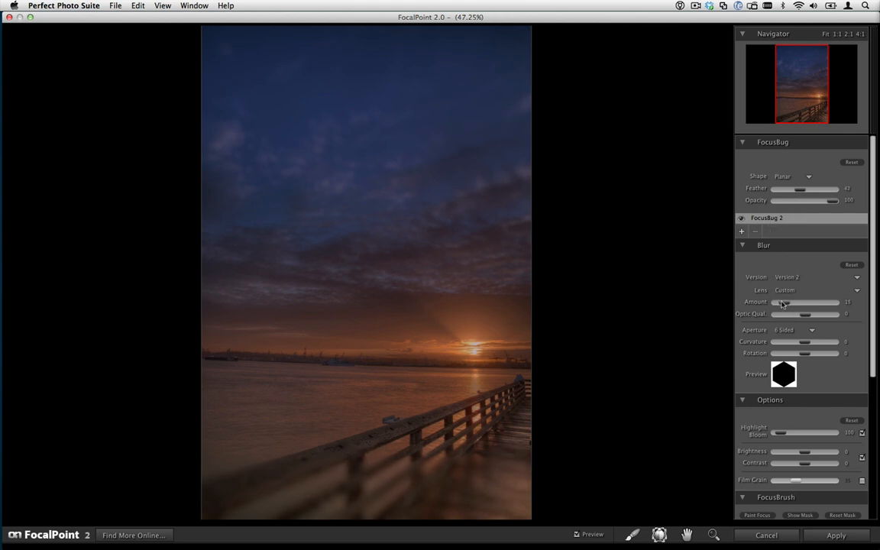
pyautogui.moveTo(387, 373); pyautogui.dragTo(387, 374)
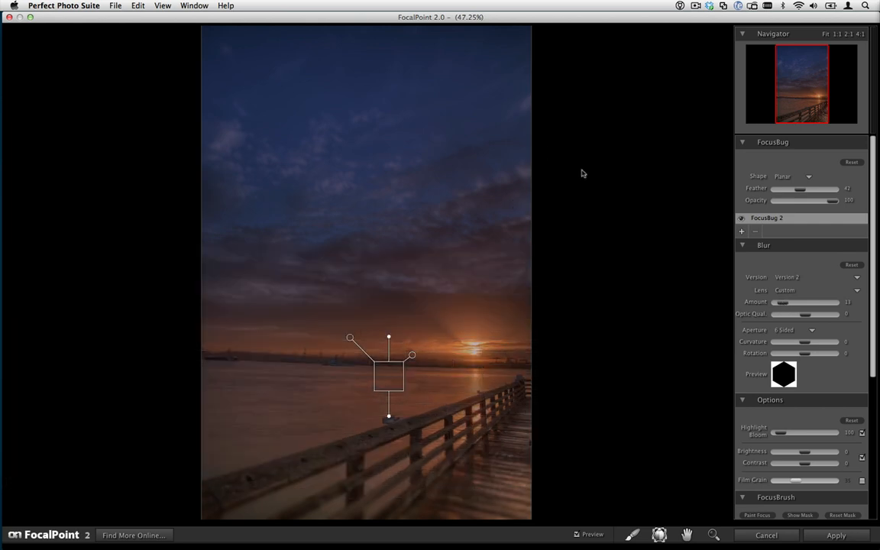
pyautogui.moveTo(388, 373); pyautogui.dragTo(395, 363)
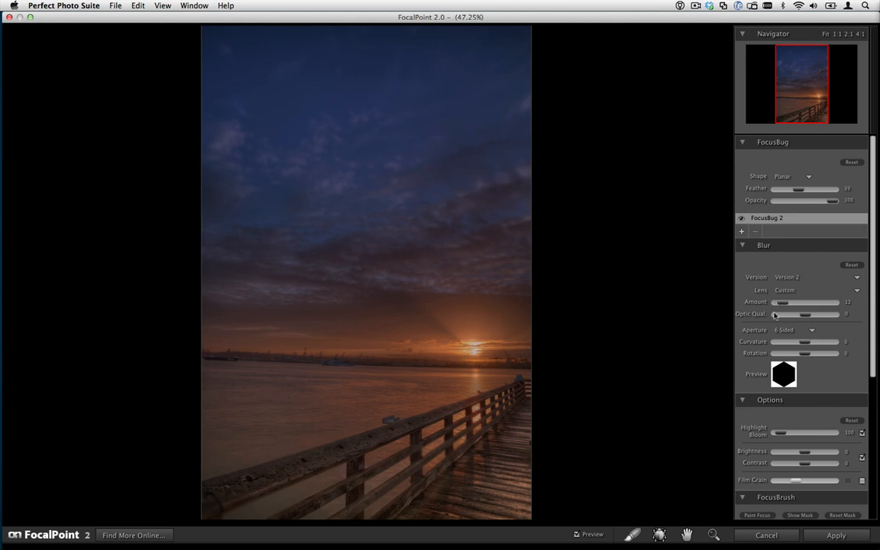
# Step: Show the blur mask, paint focus over the remaining blurred patches on the pier and railing, and hide the mask again
pyautogui.click(799, 516)
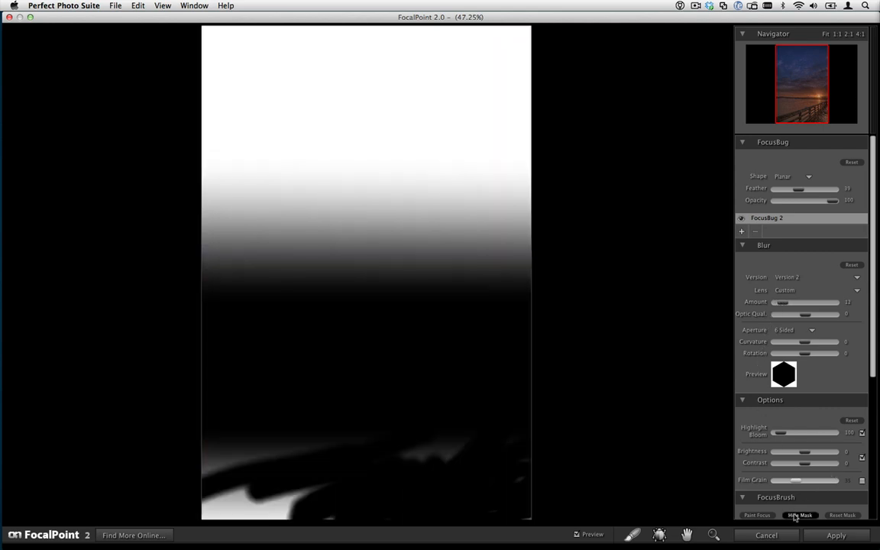
pyautogui.moveTo(460, 465)
pyautogui.mouseDown()
pyautogui.moveTo(406, 455)
pyautogui.moveTo(207, 455)
pyautogui.moveTo(318, 437)
pyautogui.mouseUp()
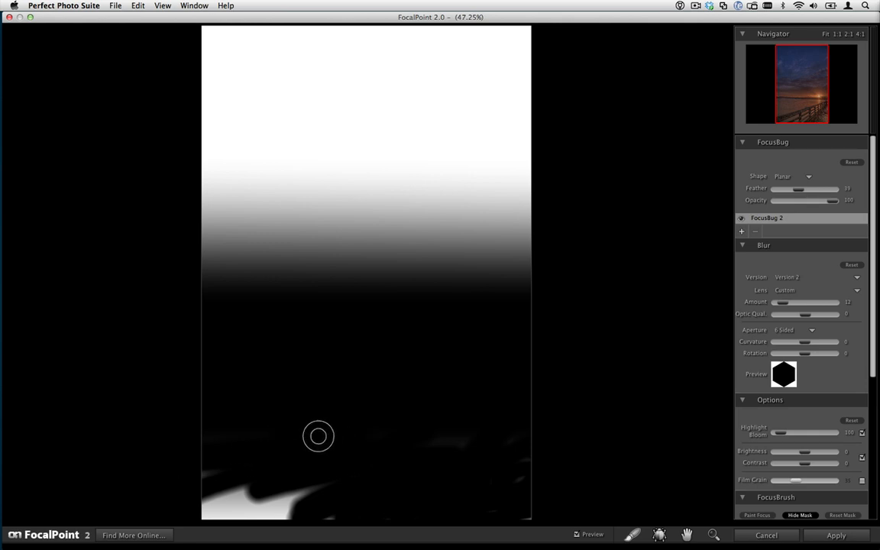
pyautogui.moveTo(544, 506)
pyautogui.mouseDown()
pyautogui.moveTo(327, 507)
pyautogui.moveTo(275, 518)
pyautogui.mouseUp()
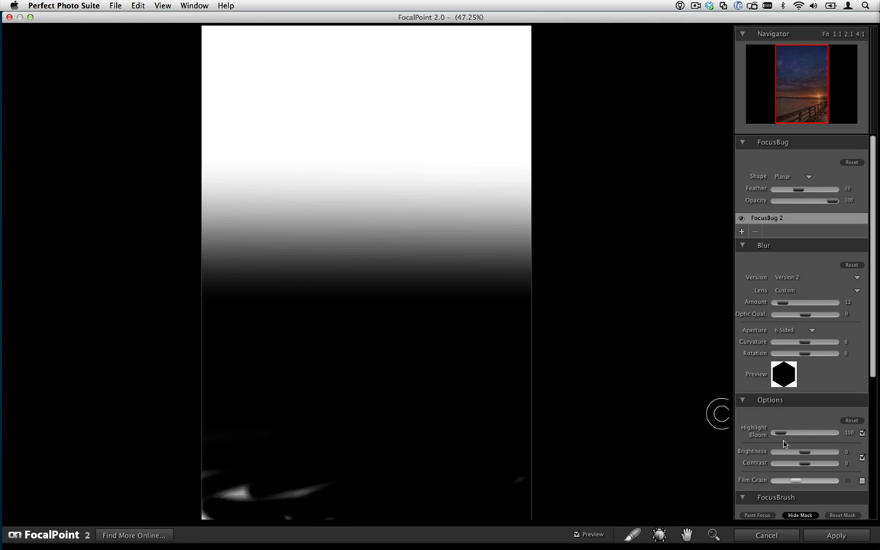
pyautogui.scroll(-5, 782, 338)
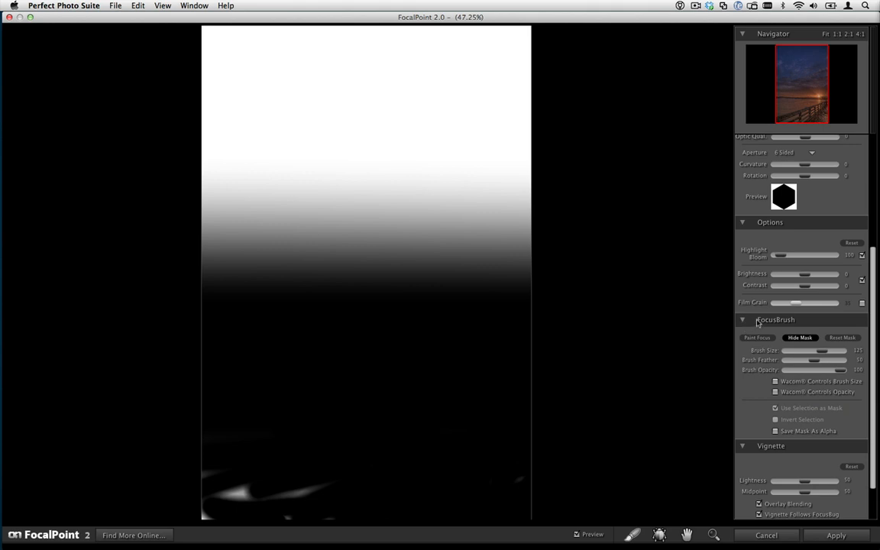
pyautogui.click(799, 337)
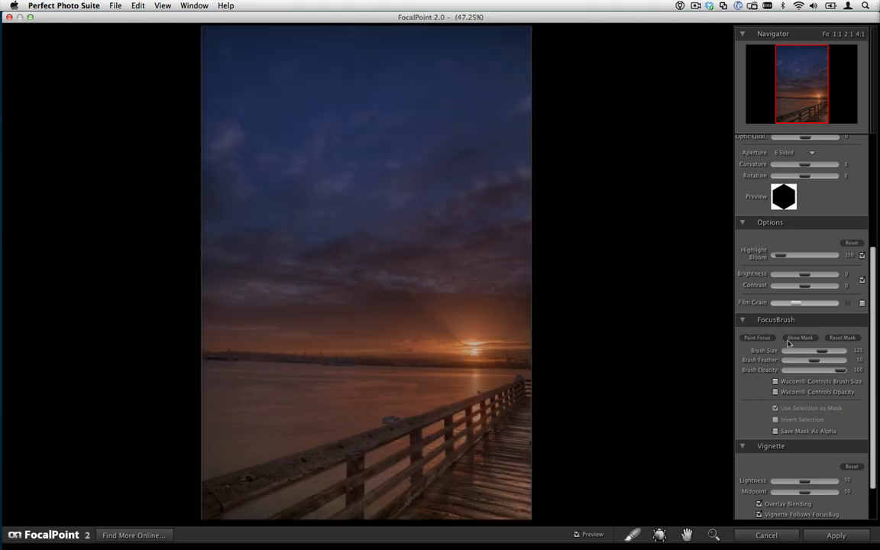
pyautogui.click(788, 339)
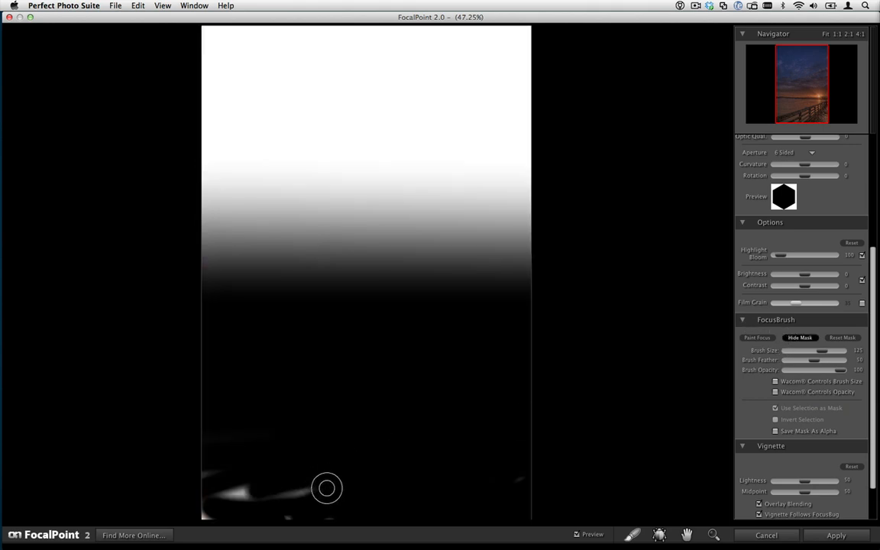
pyautogui.moveTo(341, 516); pyautogui.dragTo(202, 513)
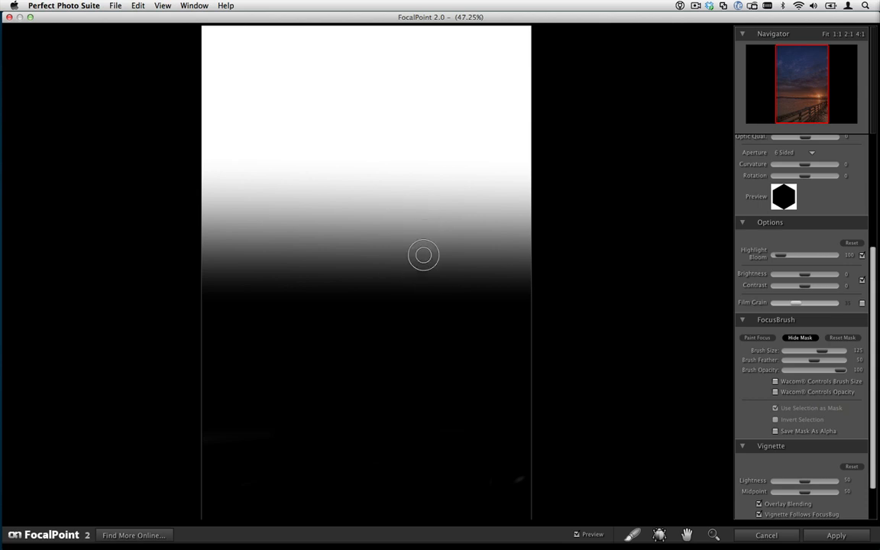
pyautogui.click(799, 338)
# Step: Set the FocusBug feather to 47, optic quality to 40 and brightness to -5, adjust contrast, raise the highlight bloom, and apply the blur
pyautogui.scroll(5, 870, 216)
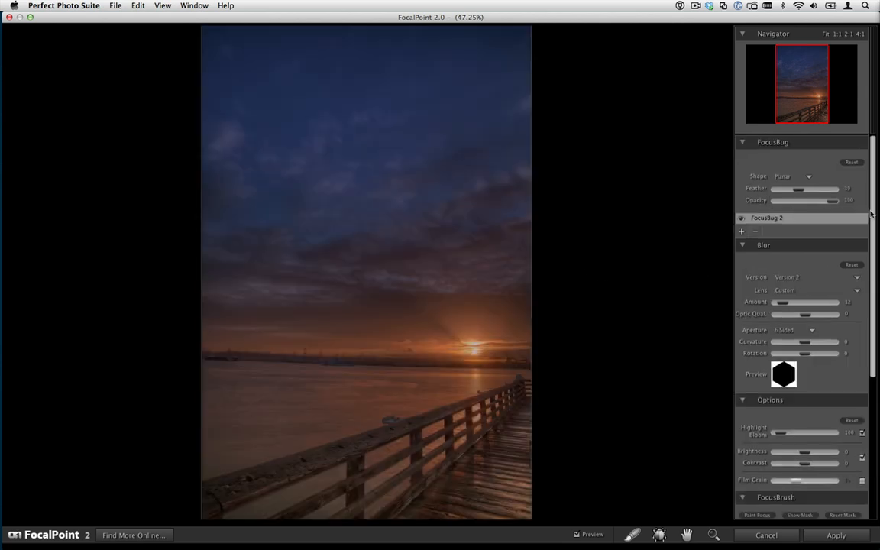
pyautogui.moveTo(800, 192); pyautogui.dragTo(802, 198)
pyautogui.moveTo(804, 314); pyautogui.dragTo(817, 315)
pyautogui.scroll(-3, 768, 388)
pyautogui.moveTo(805, 403); pyautogui.dragTo(801, 402)
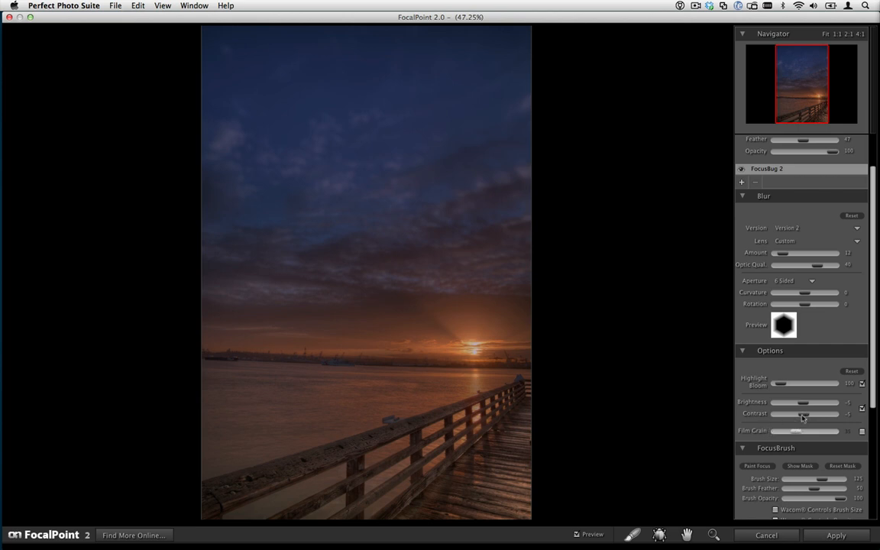
pyautogui.moveTo(806, 415); pyautogui.dragTo(810, 414)
pyautogui.moveTo(781, 384); pyautogui.dragTo(794, 385)
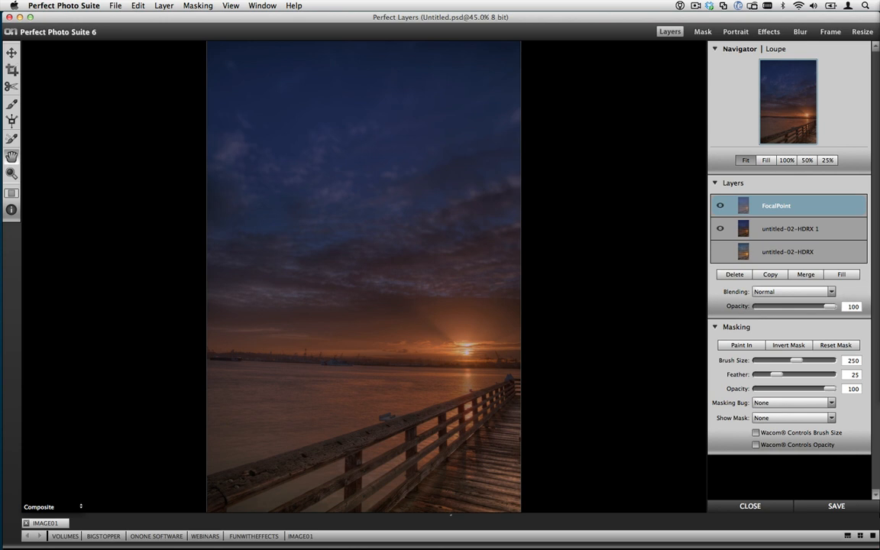
# Step: Compare the photo in the side-by-side and stacked preview layouts and return to the single view
pyautogui.press('super+Tab')
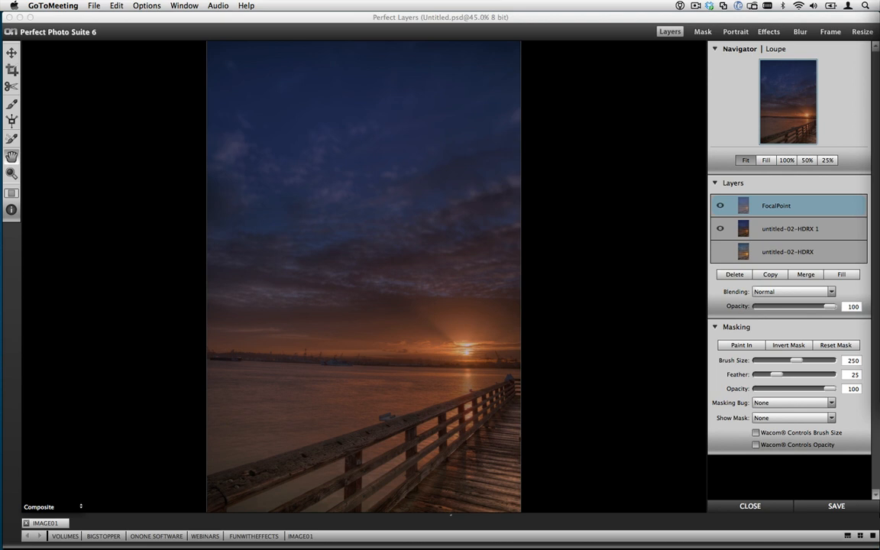
pyautogui.click(13, 194)
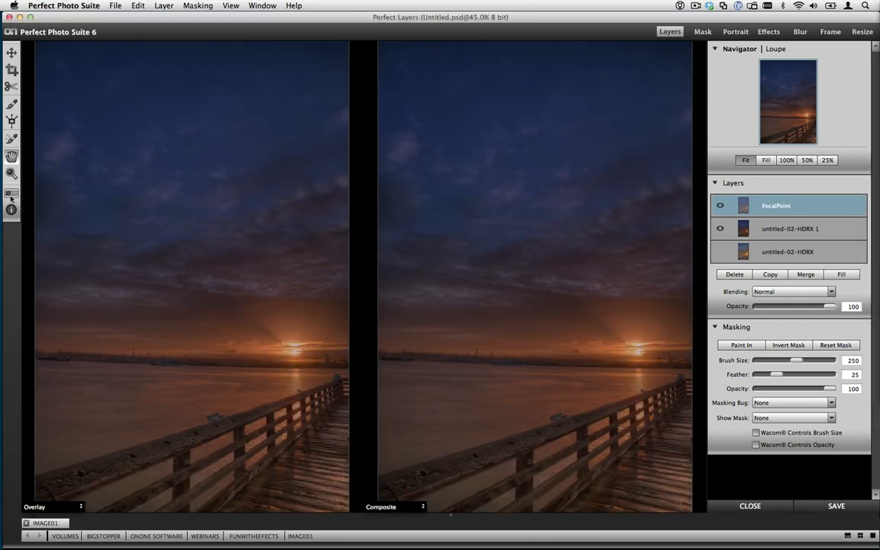
pyautogui.click(13, 197)
pyautogui.click(14, 196)
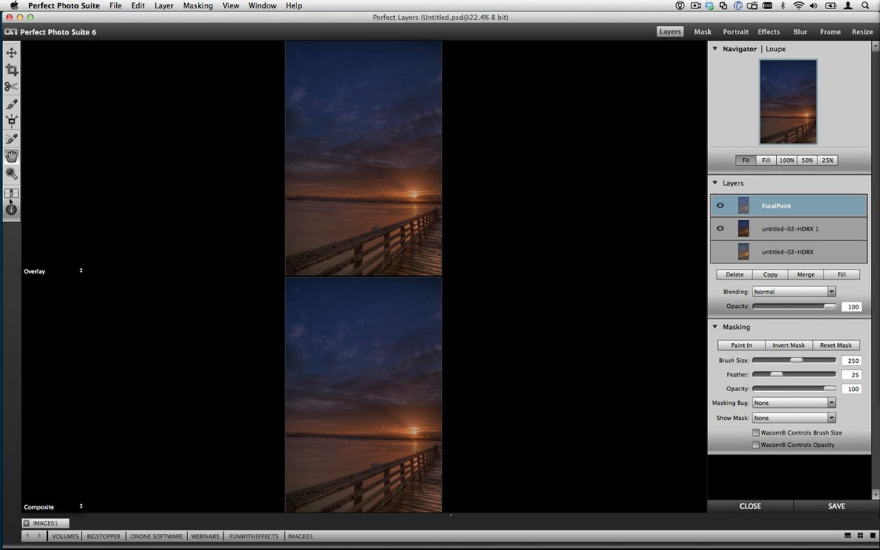
pyautogui.click(11, 194)
pyautogui.click(12, 194)
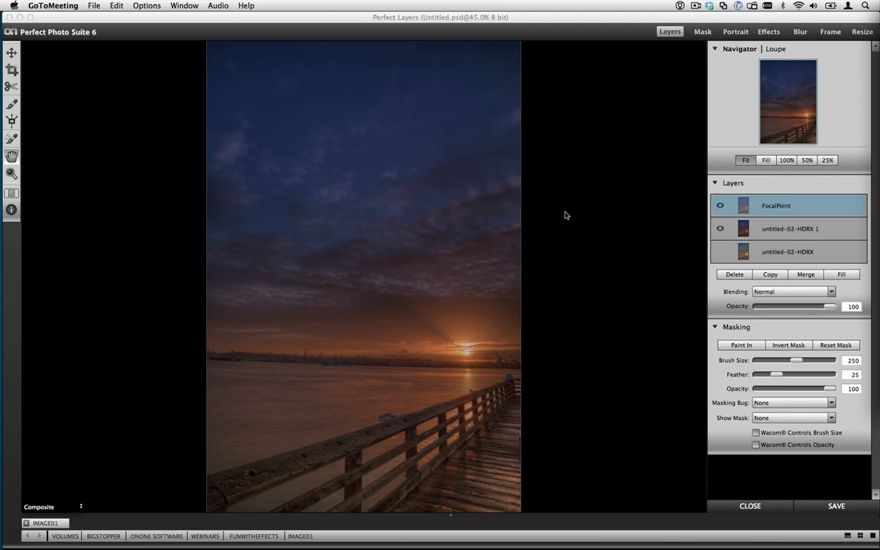
# Step: Hide the FocalPoint layer, show the base untitled-02-HDRX layer, and toggle the untitled-02-HDRX 1 layer's visibility to compare
pyautogui.click(720, 205)
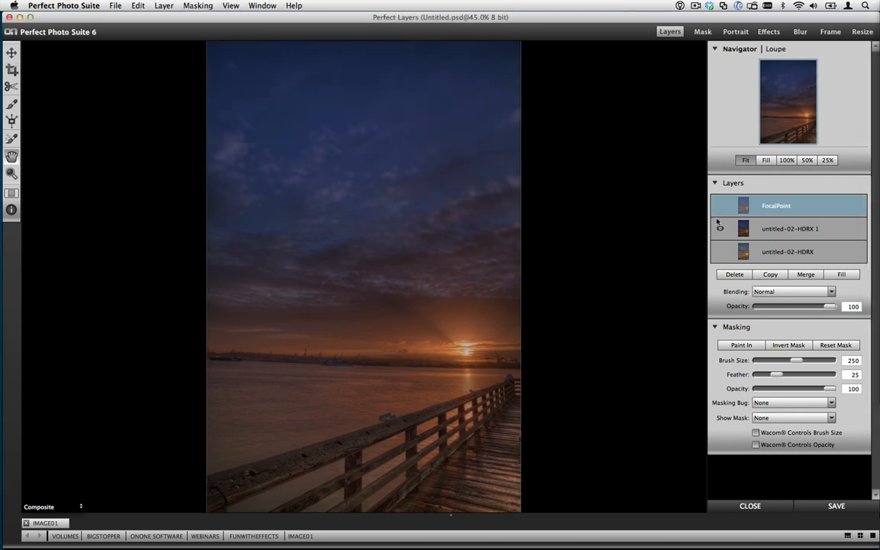
pyautogui.click(723, 249)
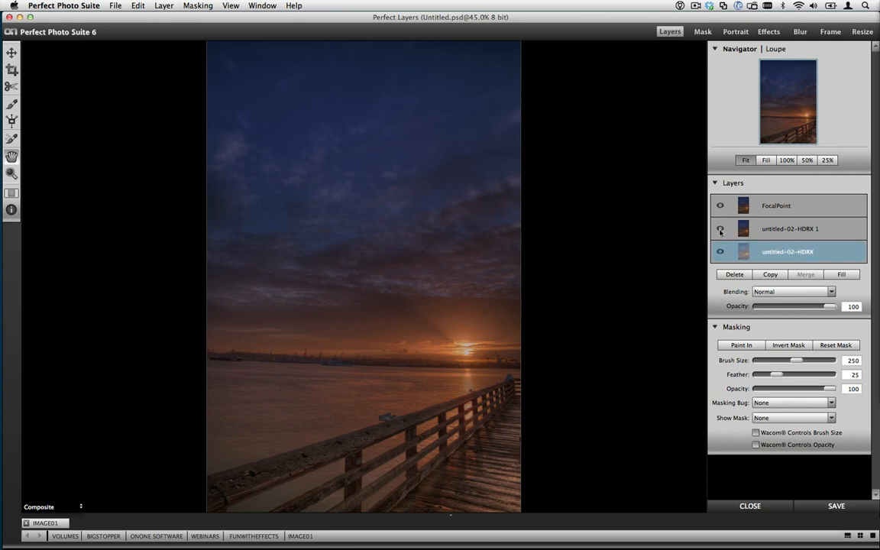
pyautogui.click(721, 230)
pyautogui.click(720, 229)
pyautogui.click(692, 226)
# Step: Lower the Masking Brush opacity to 44, brush over the pier on the untitled-02-HDRX 1 layer, and show the mask as Overlay
pyautogui.click(11, 103)
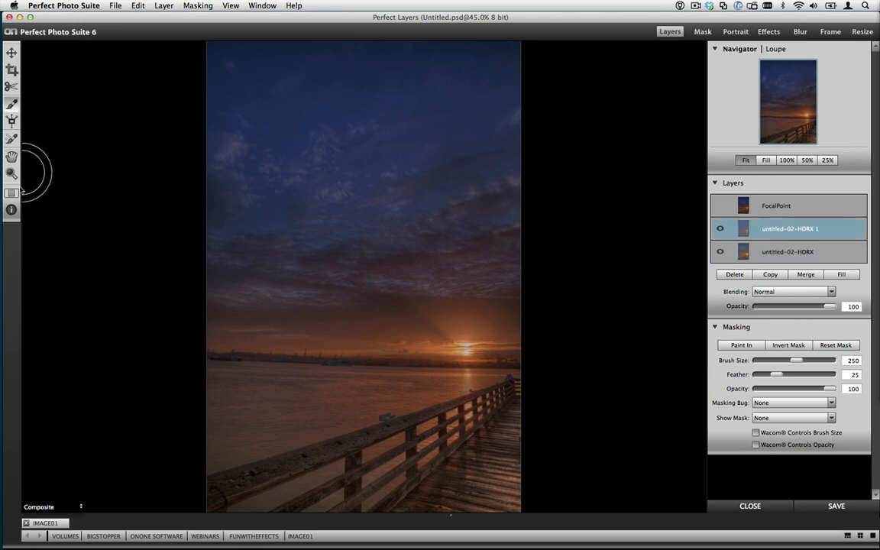
pyautogui.click(12, 210)
pyautogui.moveTo(820, 115); pyautogui.dragTo(796, 106)
pyautogui.moveTo(428, 421)
pyautogui.mouseDown()
pyautogui.moveTo(487, 459)
pyautogui.moveTo(506, 462)
pyautogui.moveTo(508, 430)
pyautogui.moveTo(497, 479)
pyautogui.moveTo(493, 423)
pyautogui.moveTo(505, 428)
pyautogui.mouseUp()
pyautogui.click(783, 140)
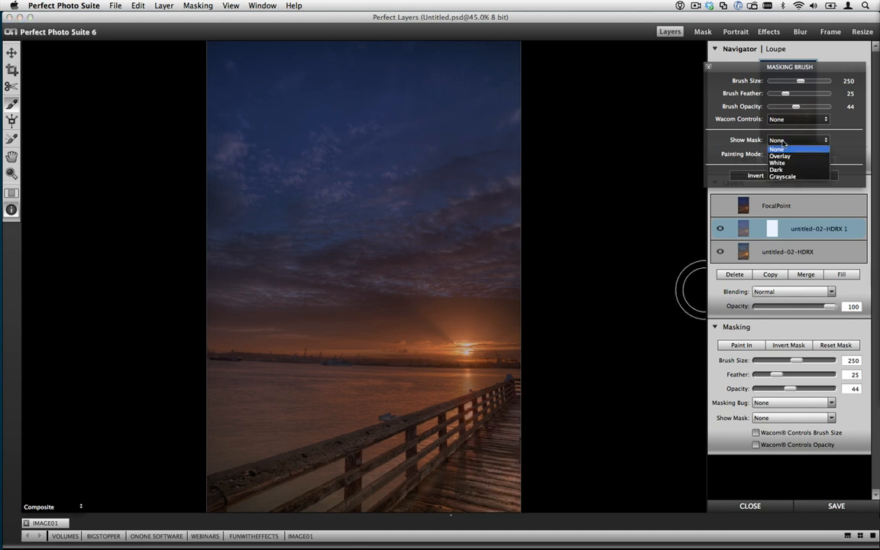
pyautogui.click(780, 155)
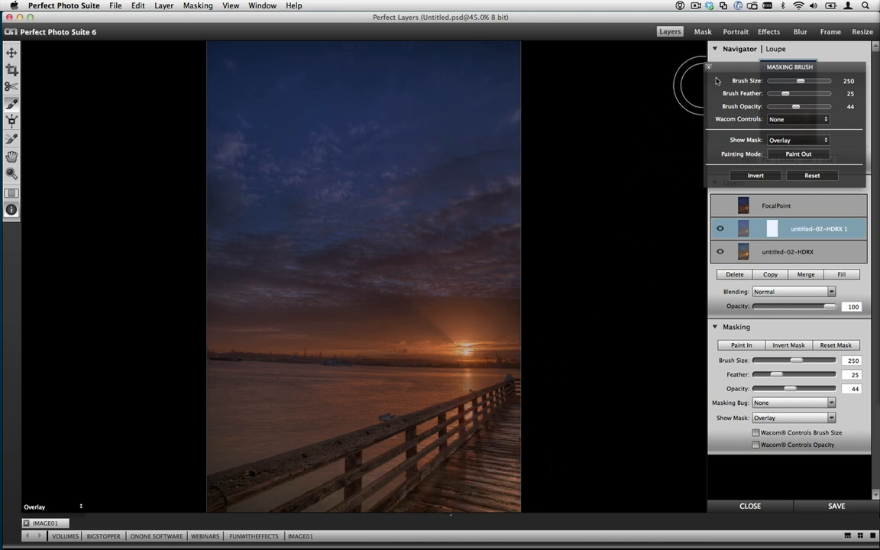
# Step: Invert the untitled-02-HDRX 1 mask, switch the brush's painting mode to Paint Out, and set its opacity to 65
pyautogui.click(776, 155)
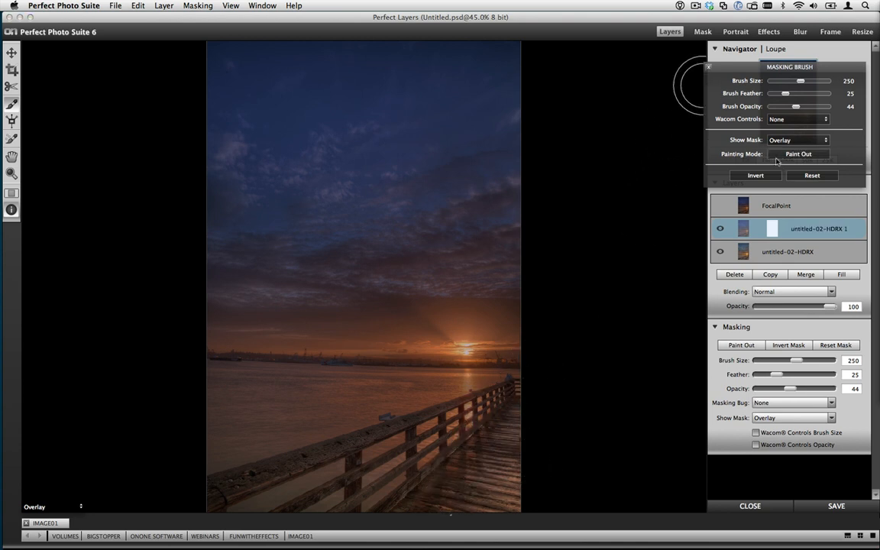
pyautogui.click(776, 156)
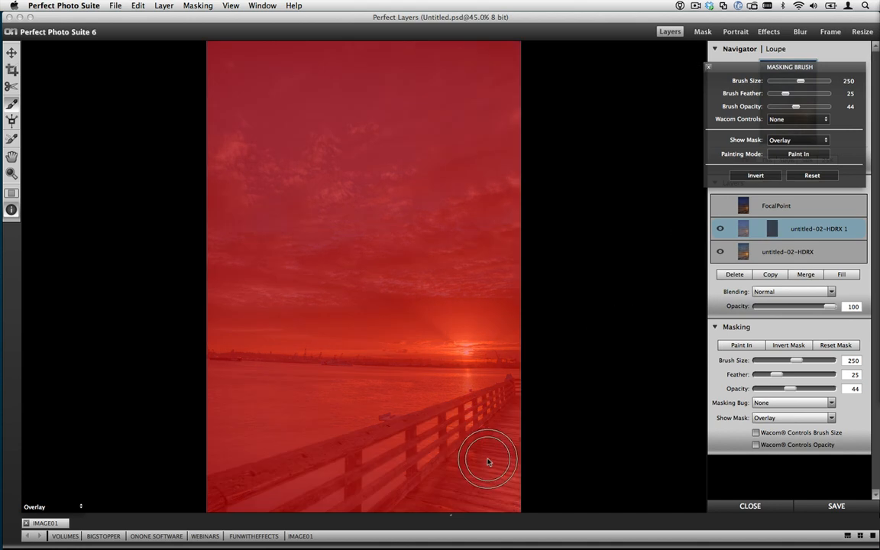
pyautogui.click(794, 154)
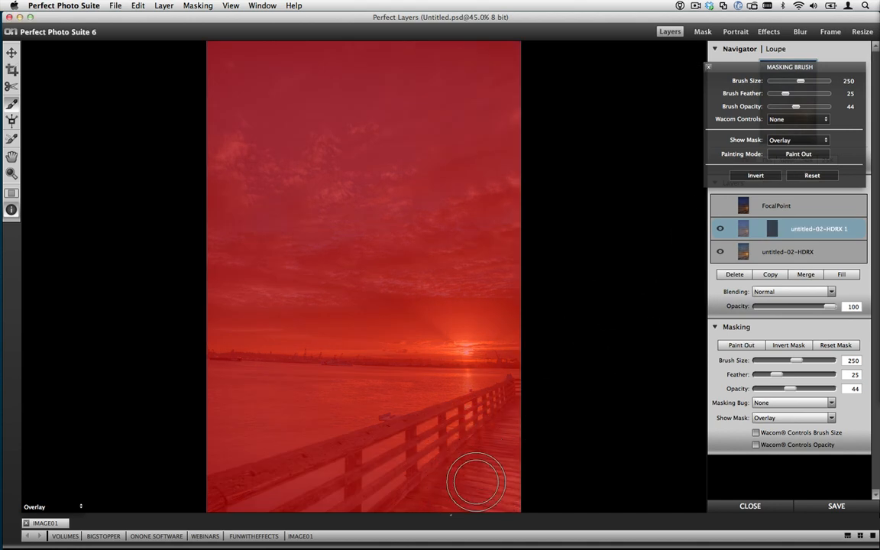
pyautogui.moveTo(796, 108); pyautogui.dragTo(808, 107)
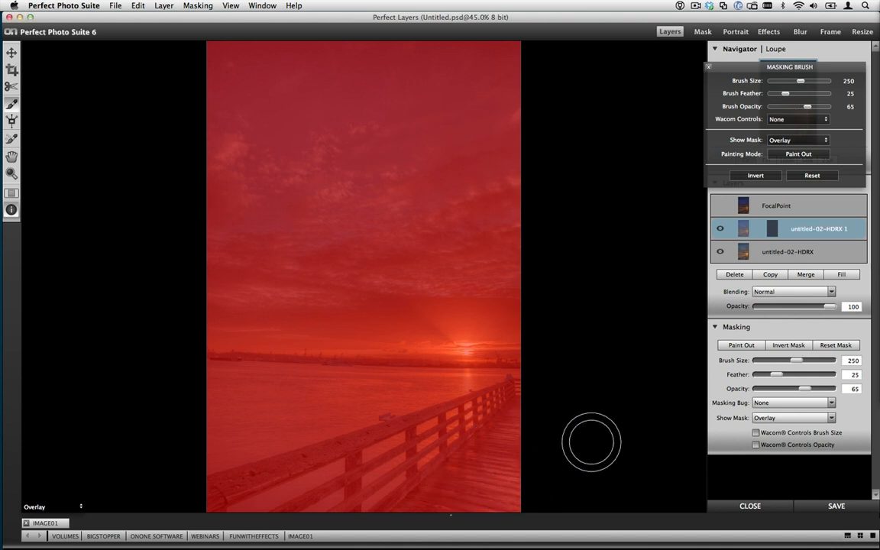
# Step: Invert the untitled-02-HDRX 1 mask again so the layer is fully revealed, using the Masking Brush options
pyautogui.click(709, 67)
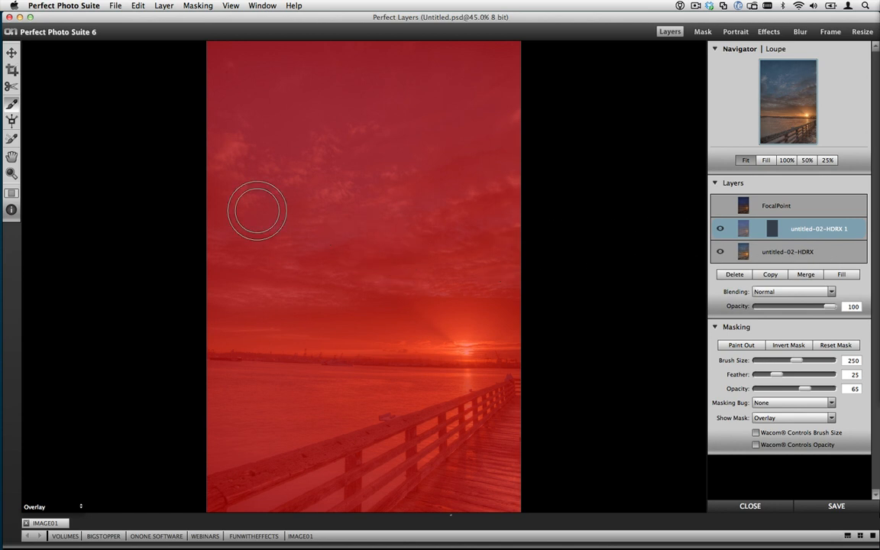
pyautogui.click(11, 210)
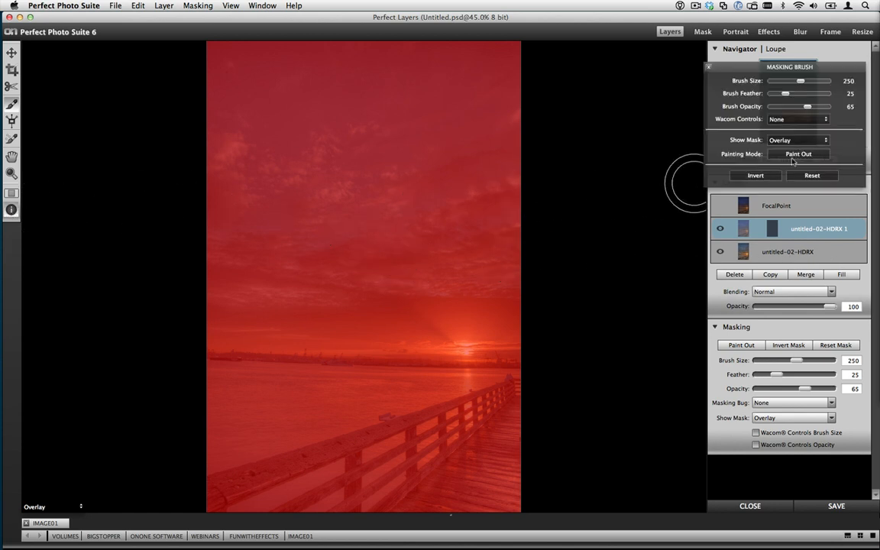
pyautogui.click(755, 175)
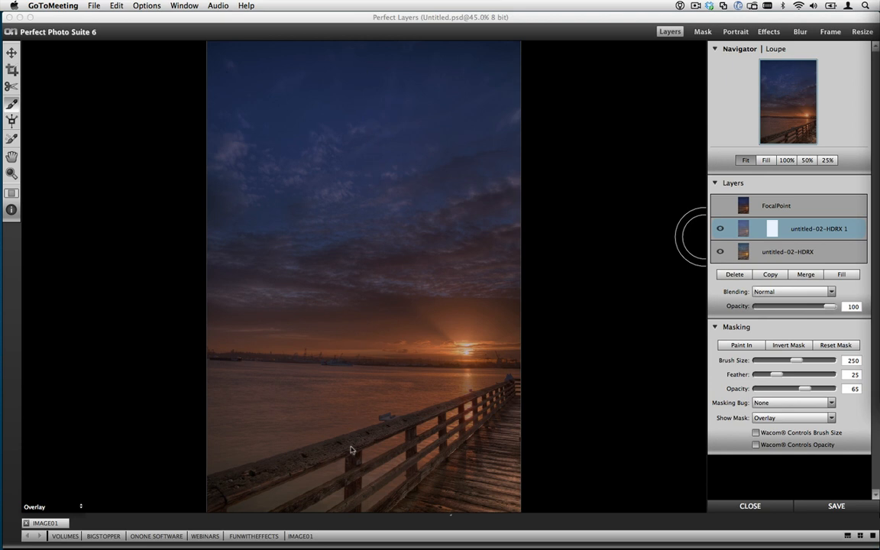
pyautogui.click(331, 341)
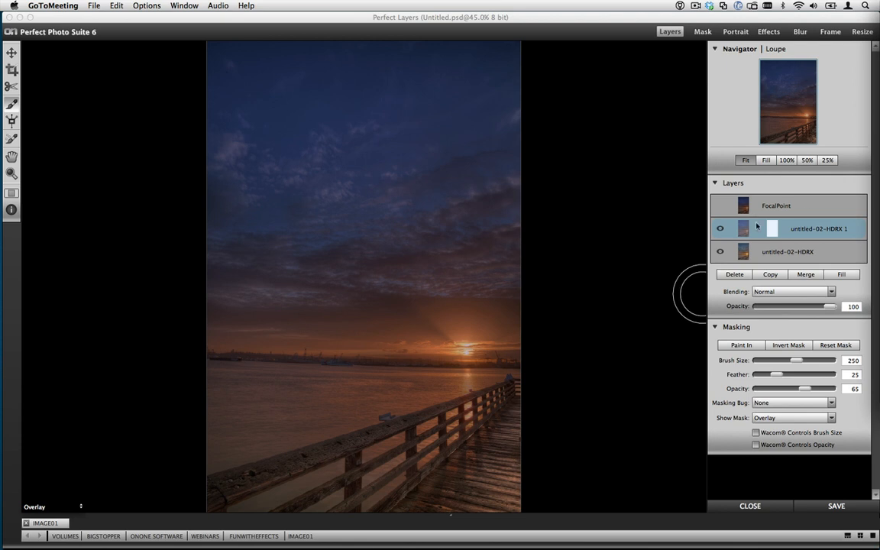
pyautogui.click(804, 229)
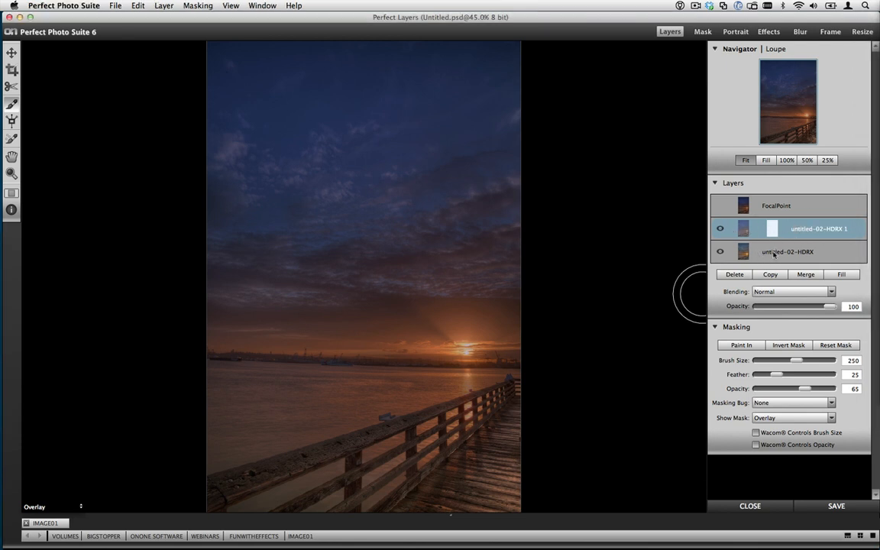
pyautogui.click(774, 255)
pyautogui.click(771, 239)
pyautogui.press('super+Tab')
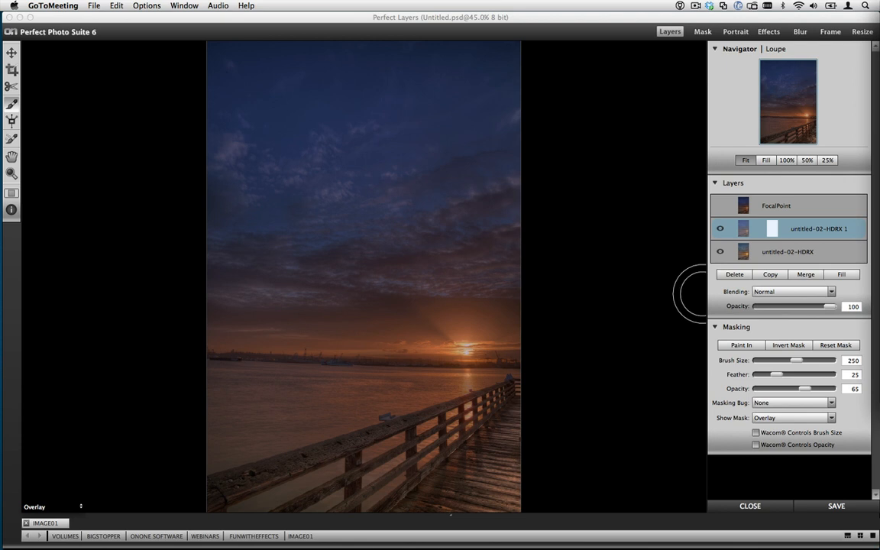
# Step: Merge the FocalPoint layer with the untitled-02-HDRX 1 layer below it, and toggle the merged layer's visibility to compare
pyautogui.click(714, 208)
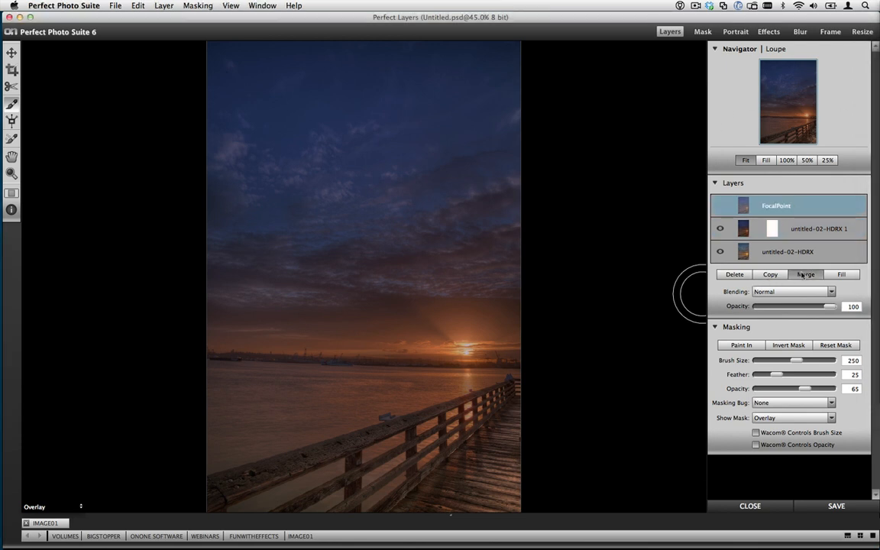
pyautogui.click(802, 275)
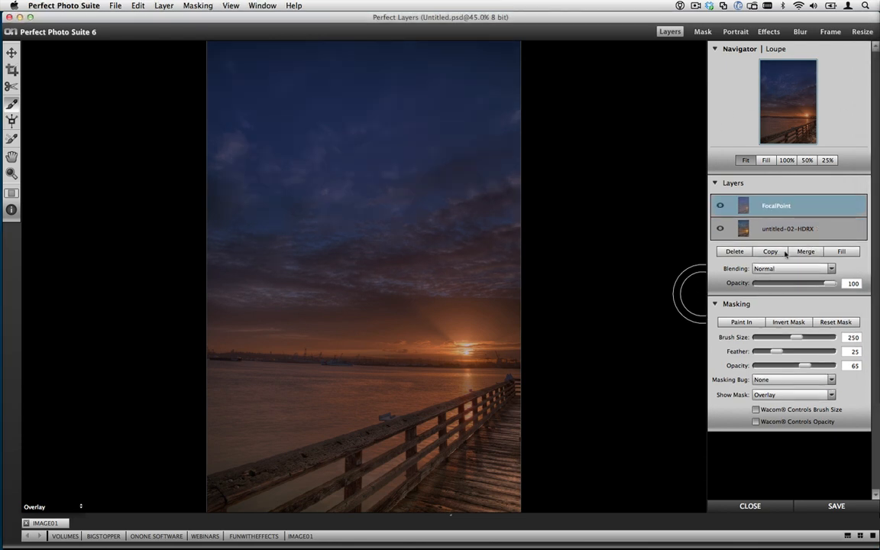
pyautogui.click(720, 207)
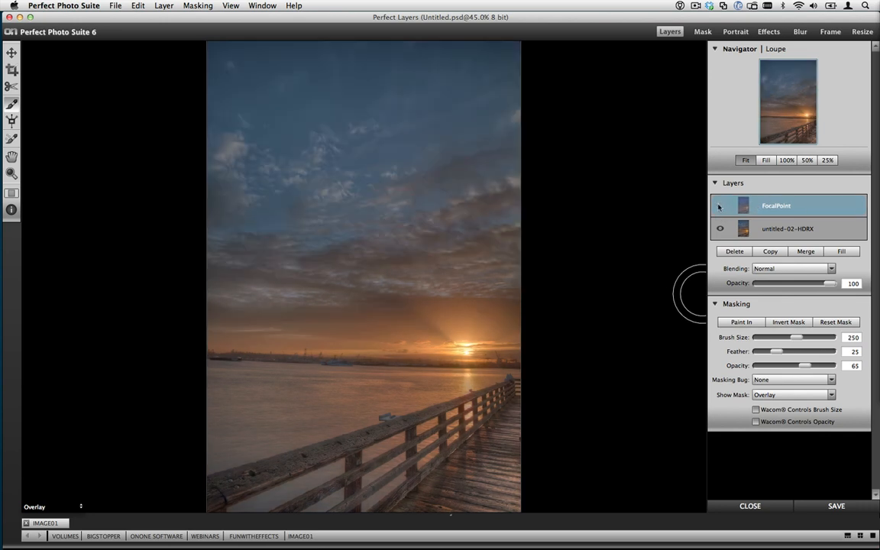
pyautogui.click(719, 208)
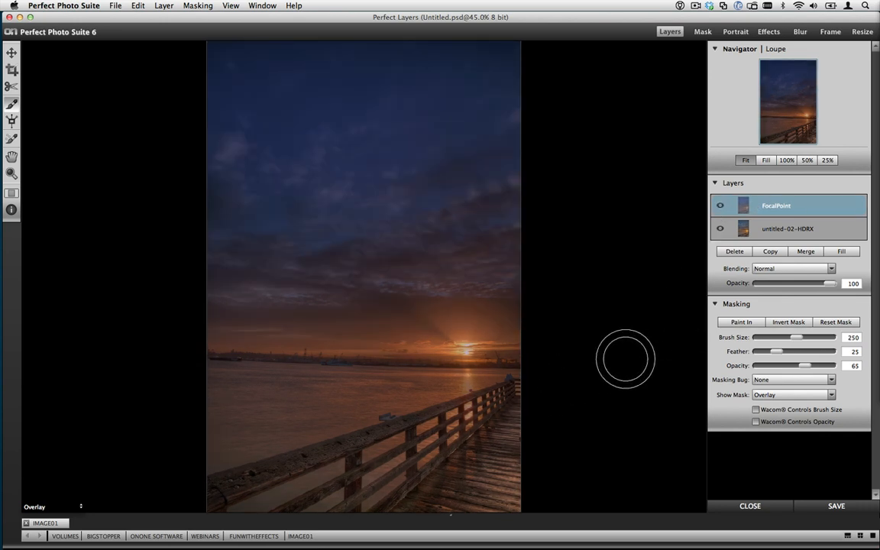
# Step: Switch the masking brush to Paint Out and brush over the pier's deck boards on the FocalPoint layer
pyautogui.click(740, 324)
pyautogui.click(499, 492)
pyautogui.moveTo(500, 491)
pyautogui.mouseDown()
pyautogui.moveTo(442, 506)
pyautogui.moveTo(428, 501)
pyautogui.moveTo(520, 436)
pyautogui.moveTo(458, 499)
pyautogui.mouseUp()
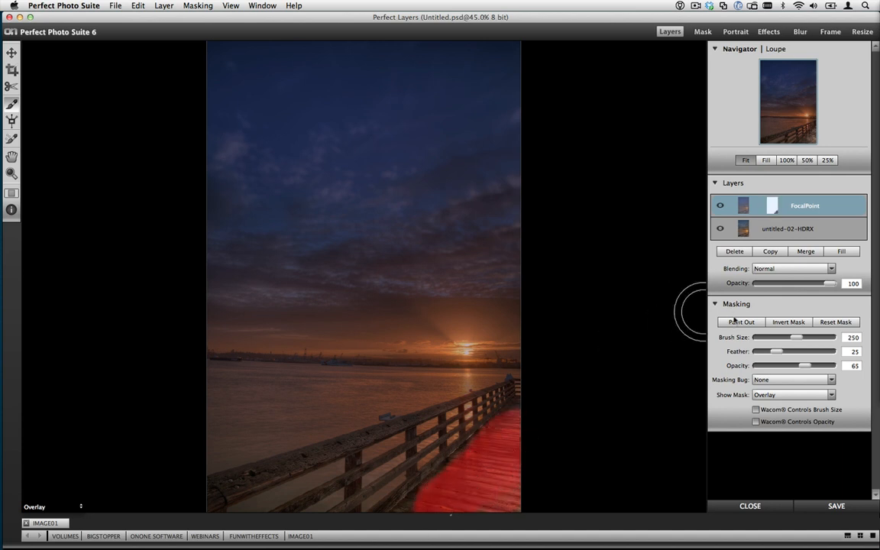
# Step: Set Show Mask to None in the Masking Brush options and close them
pyautogui.click(10, 210)
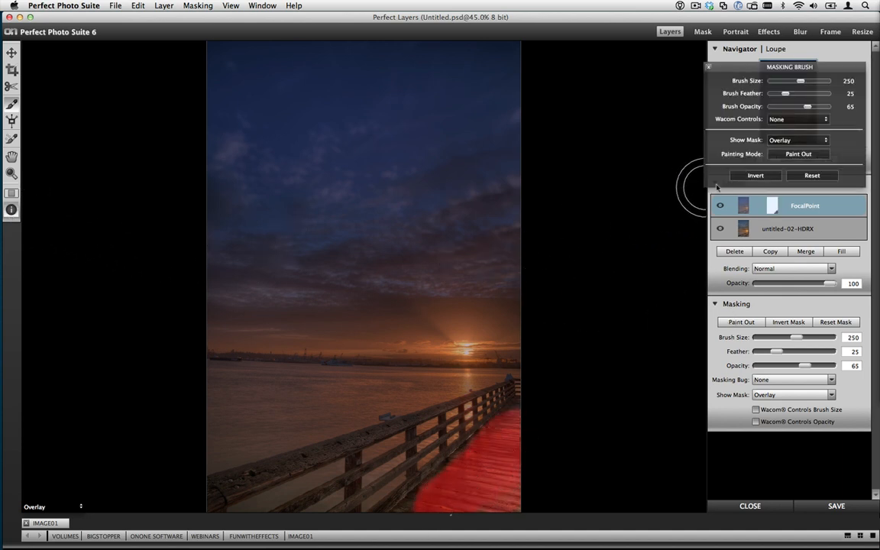
pyautogui.click(776, 140)
pyautogui.click(776, 149)
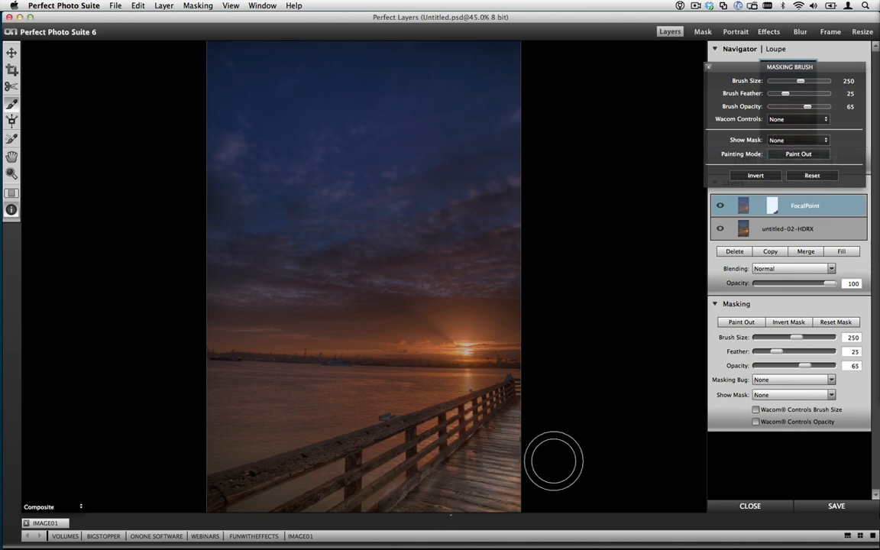
pyautogui.click(708, 68)
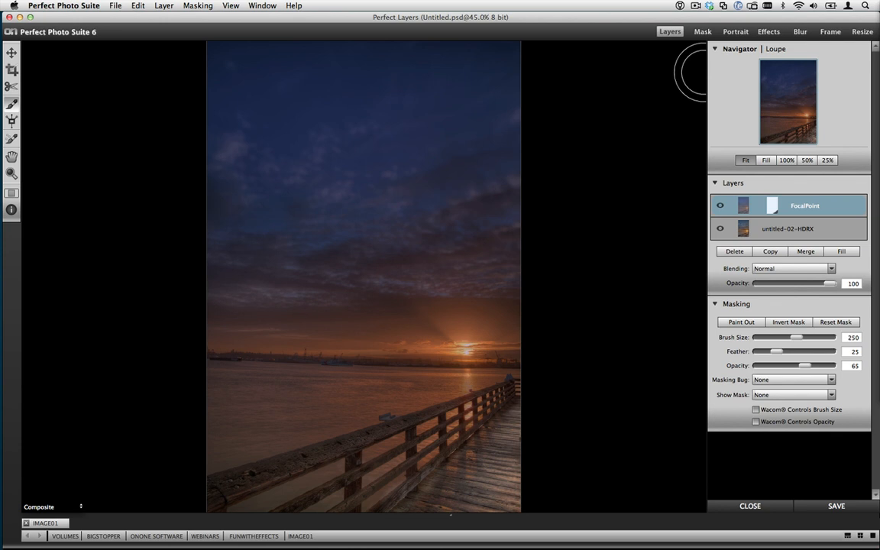
# Step: Merge the FocalPoint layer into untitled-02-HDRX, and add a color fill layer using the Black and White preset
pyautogui.press('super+Tab')
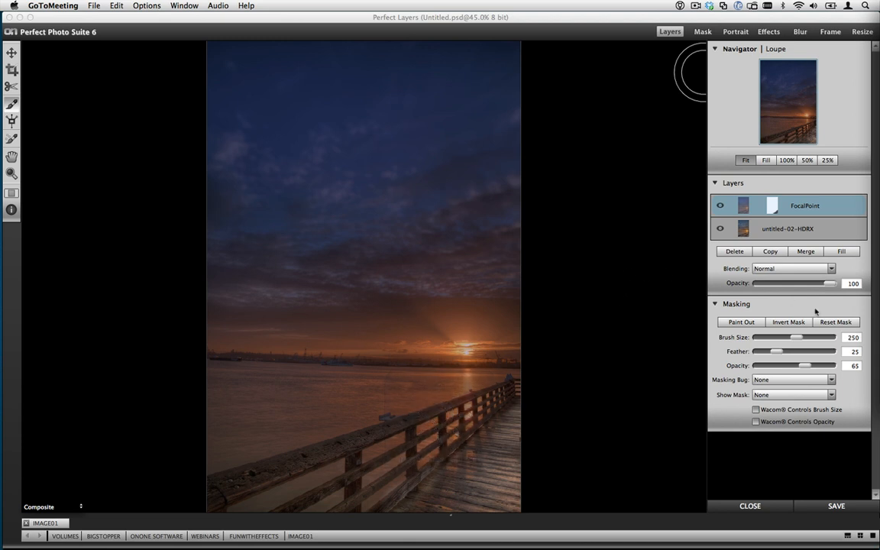
pyautogui.click(806, 252)
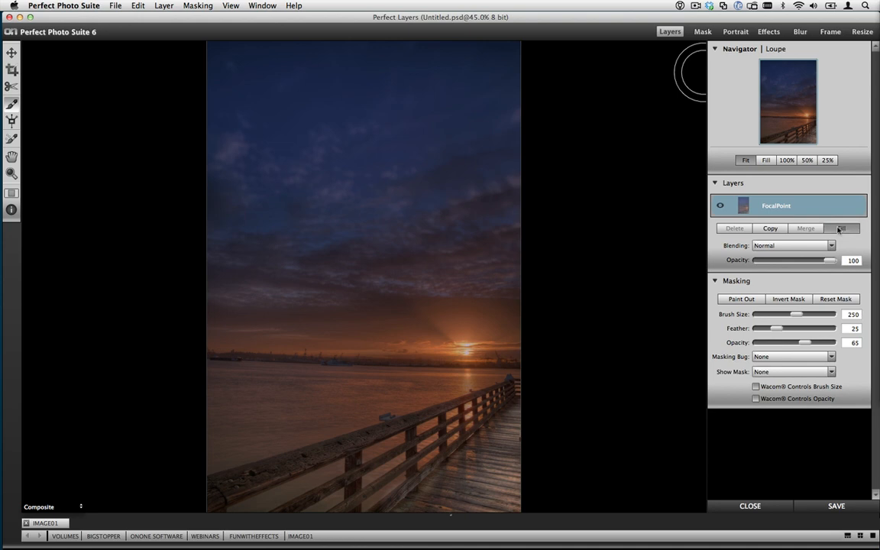
pyautogui.click(841, 228)
pyautogui.moveTo(492, 215); pyautogui.dragTo(661, 142)
pyautogui.click(617, 158)
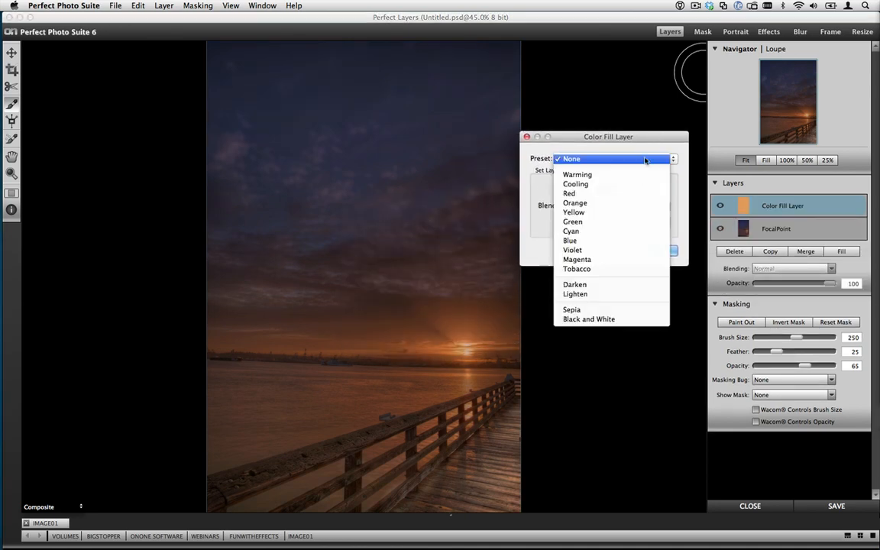
pyautogui.click(625, 321)
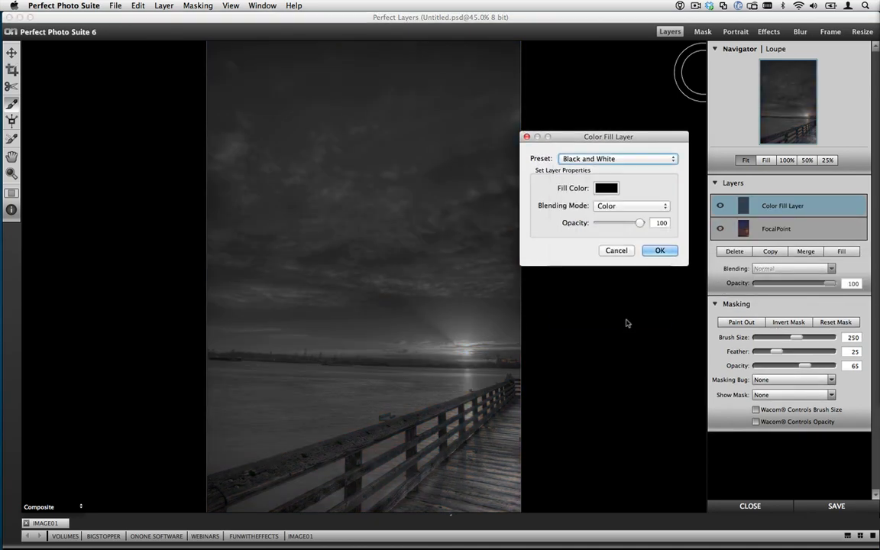
pyautogui.click(657, 249)
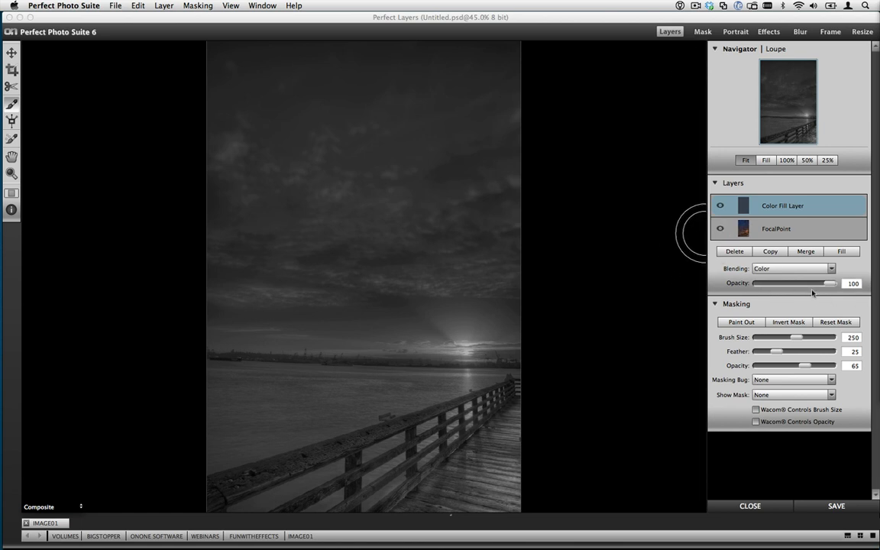
# Step: Lower the Color Fill Layer's opacity to 52 and change its blending mode to Multiply
pyautogui.moveTo(811, 283); pyautogui.dragTo(795, 284)
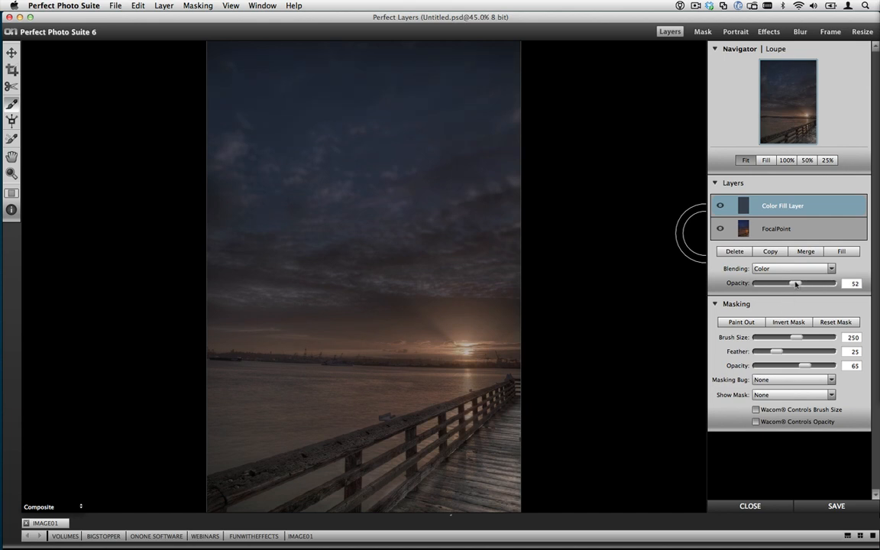
pyautogui.moveTo(795, 285); pyautogui.dragTo(797, 285)
pyautogui.click(804, 268)
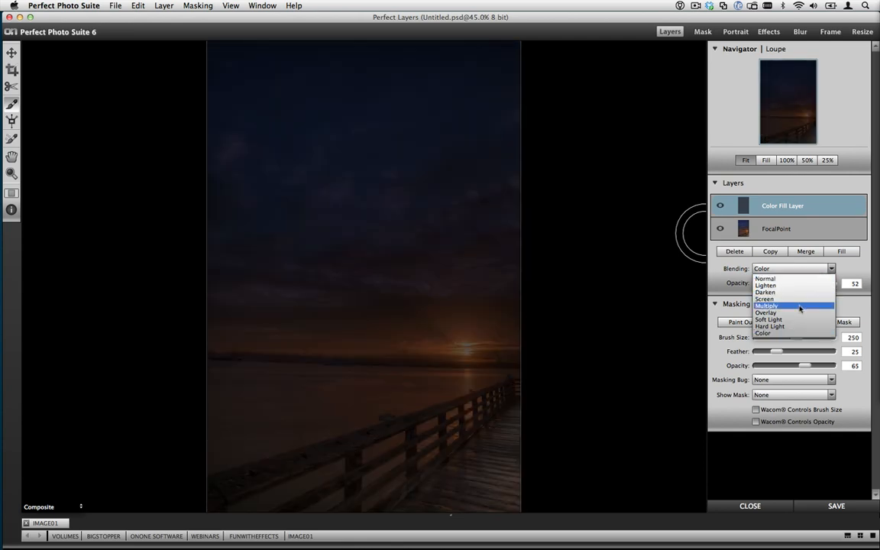
pyautogui.click(794, 306)
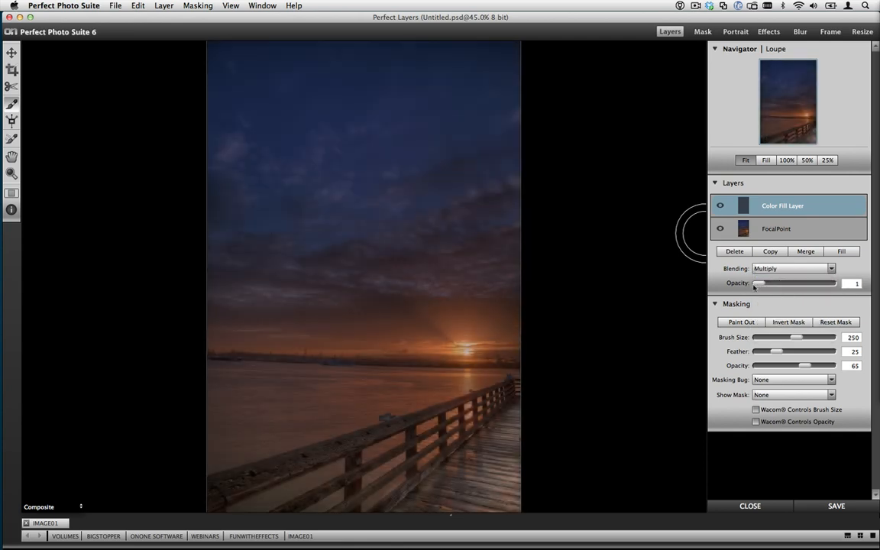